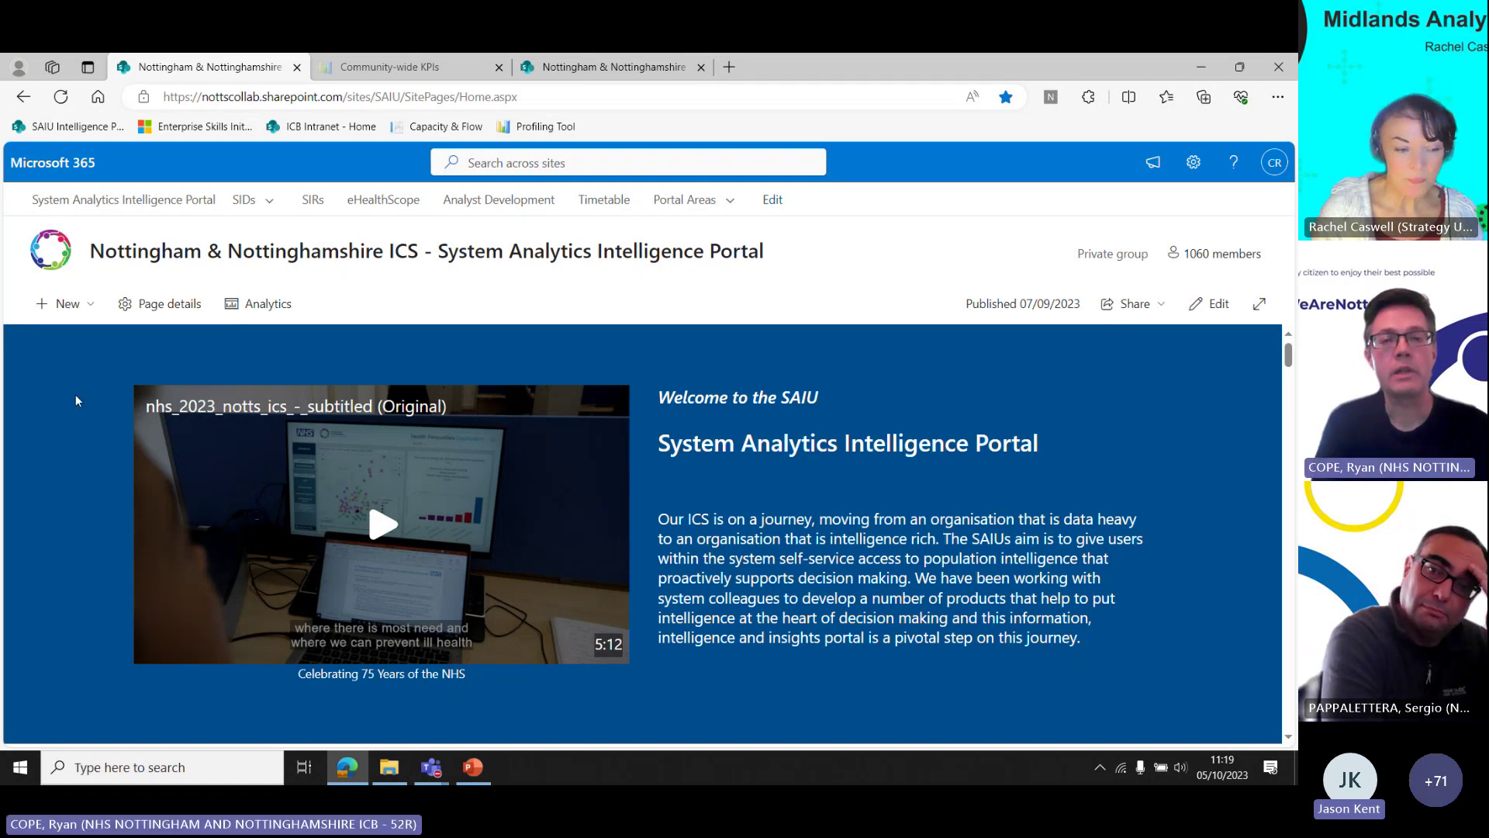
Scroll the portal home page past News & Updates to the PHM Deep Dives and Reports list.
scroll(76, 395, "down", 1)
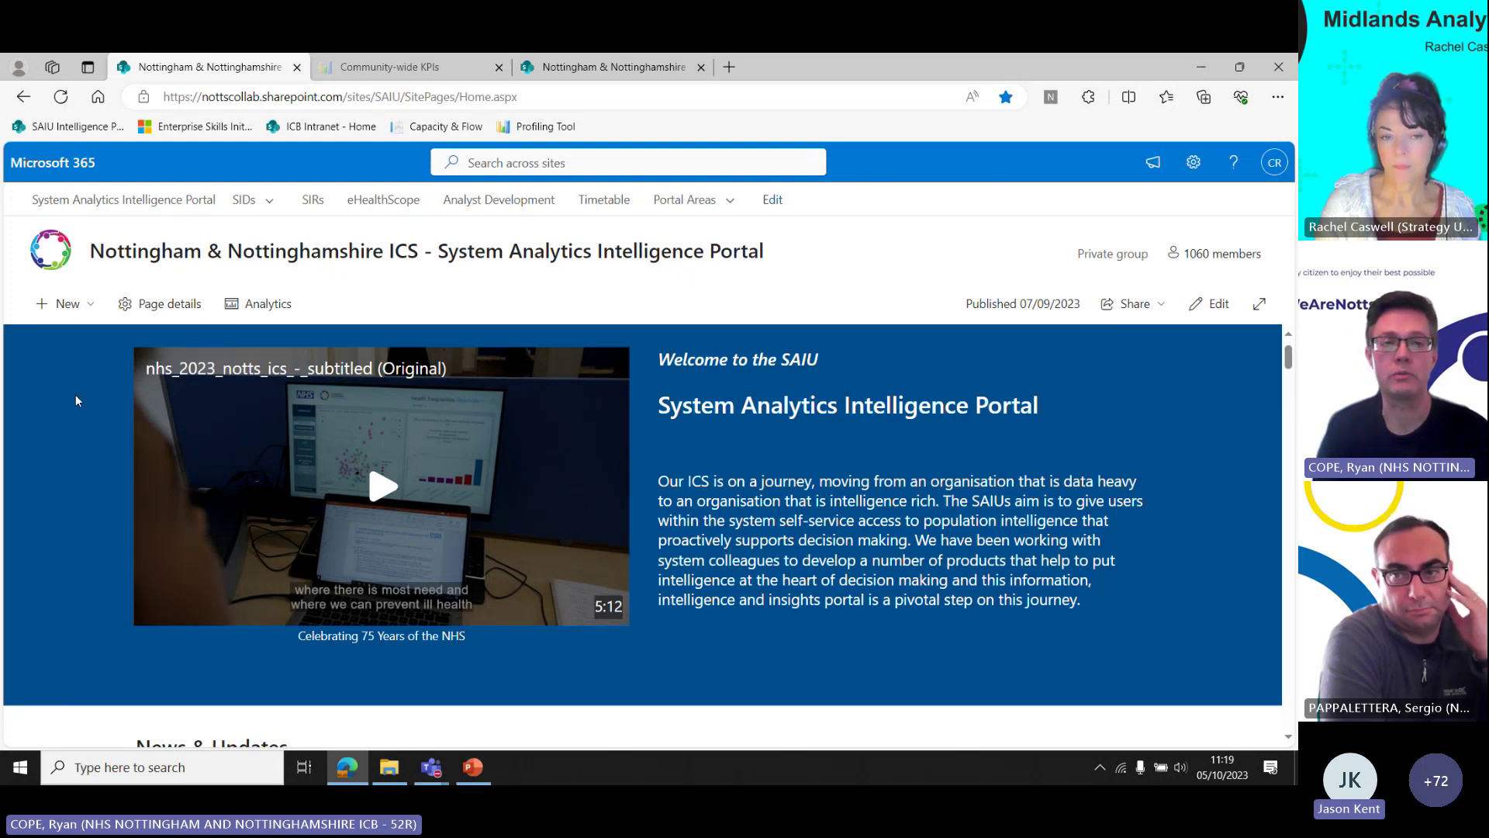
scroll(76, 397, "down", 1)
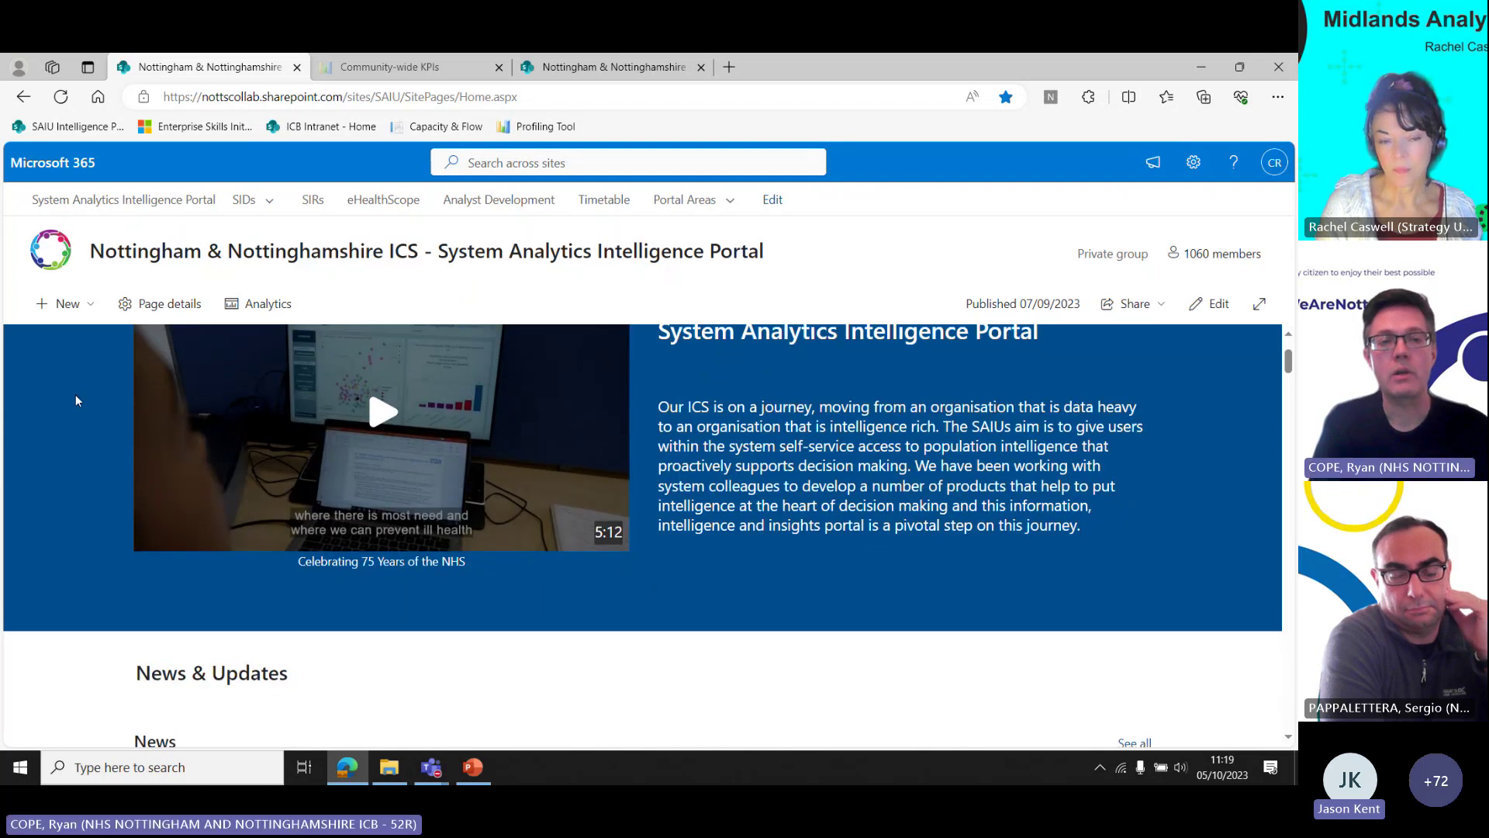
scroll(76, 400, "up", 1)
scroll(76, 400, "down", 5)
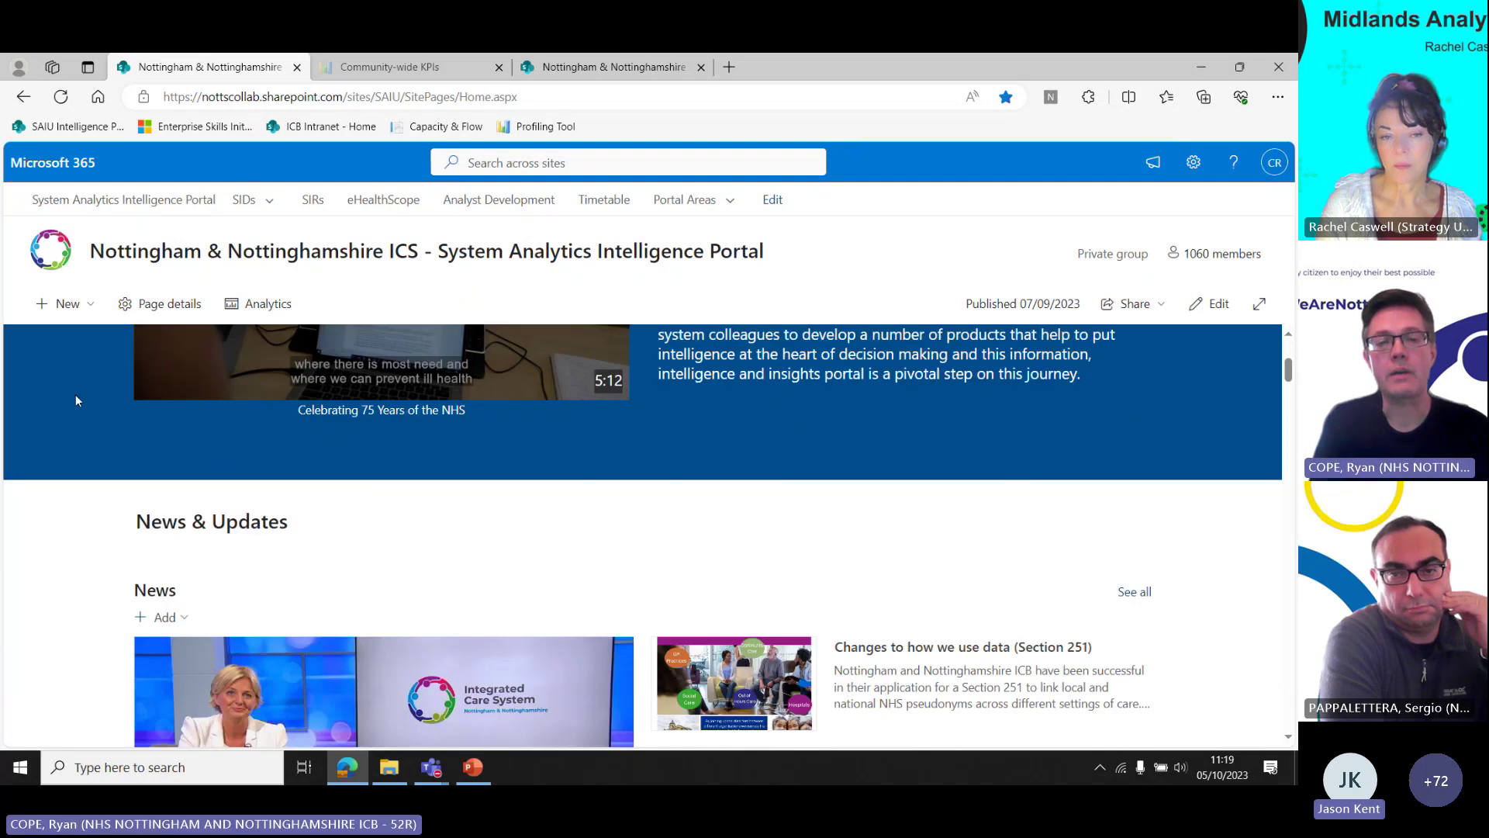
scroll(76, 400, "down", 1)
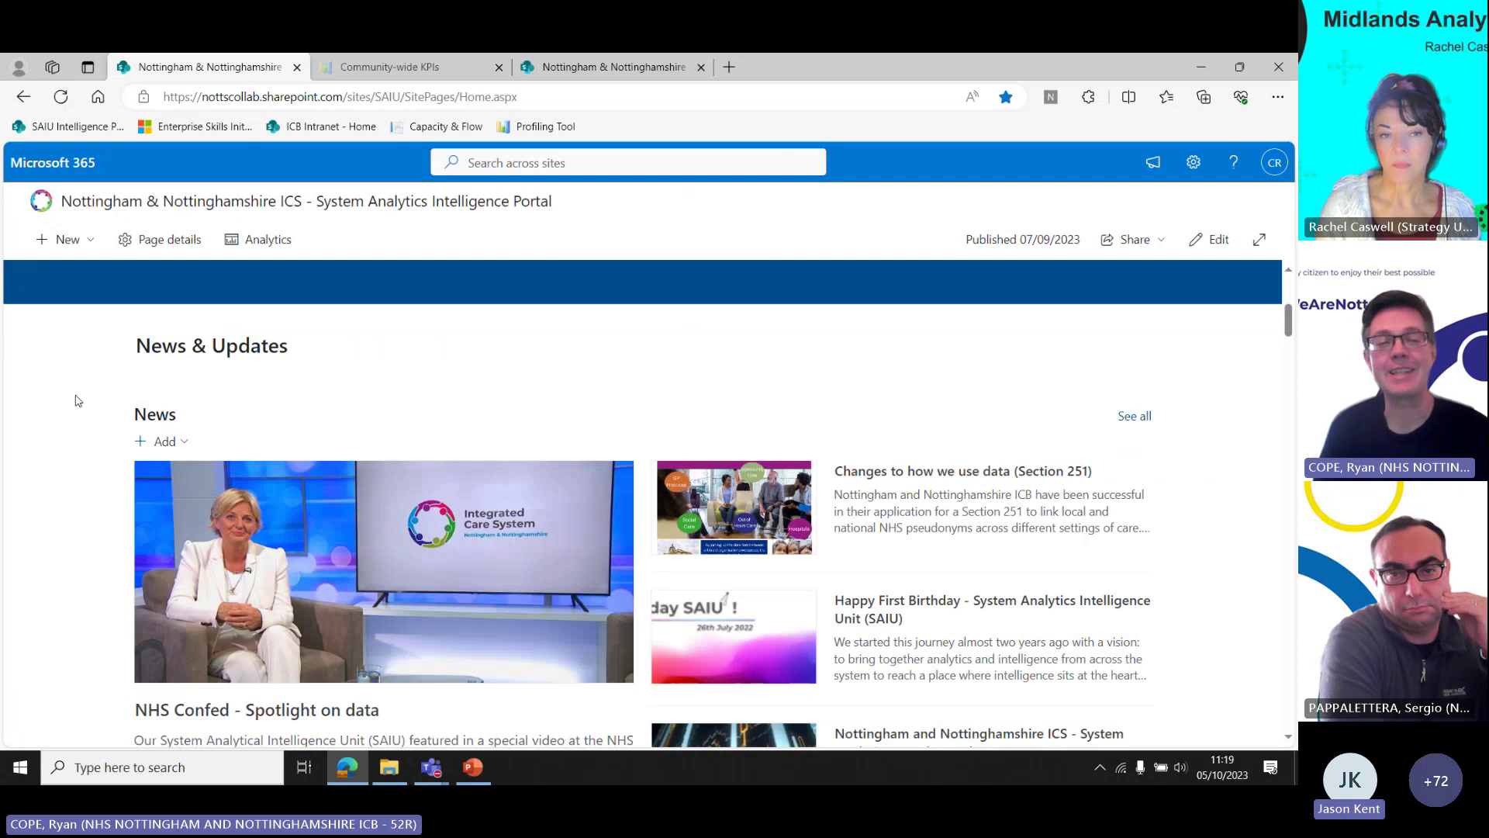
scroll(76, 400, "down", 1)
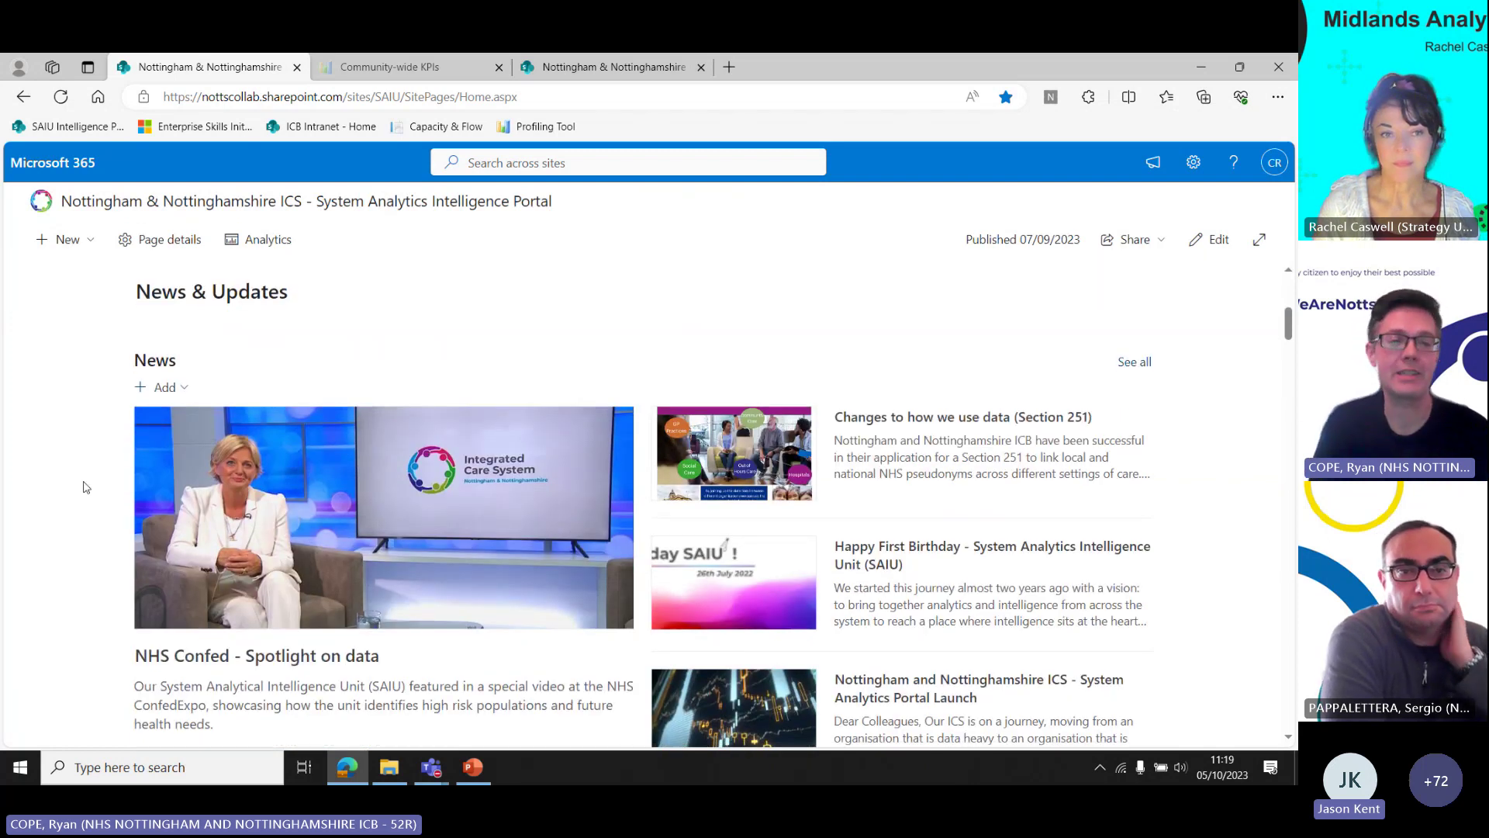
scroll(86, 487, "down", 1)
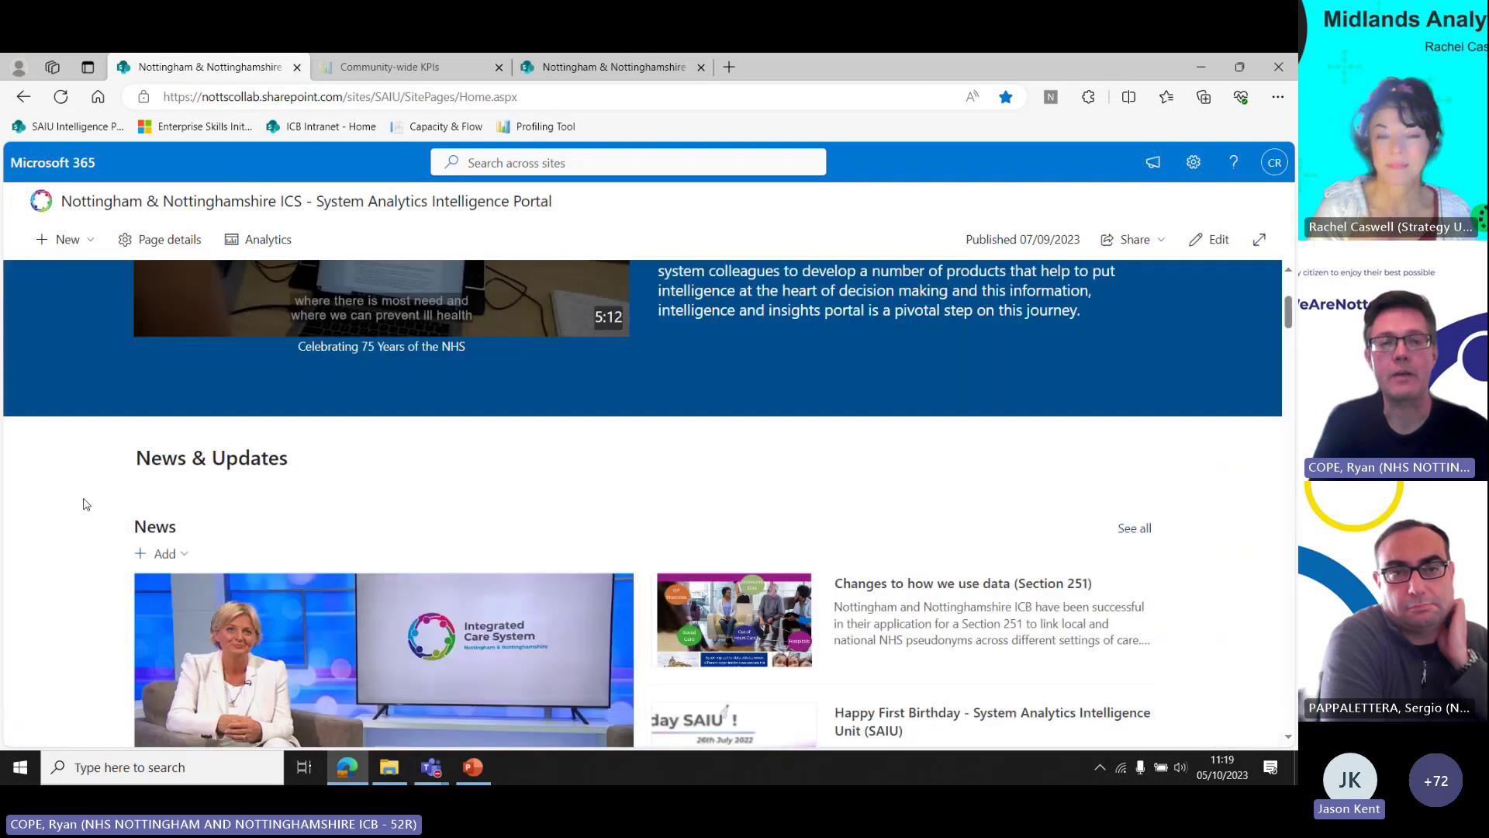
scroll(86, 504, "up", 5)
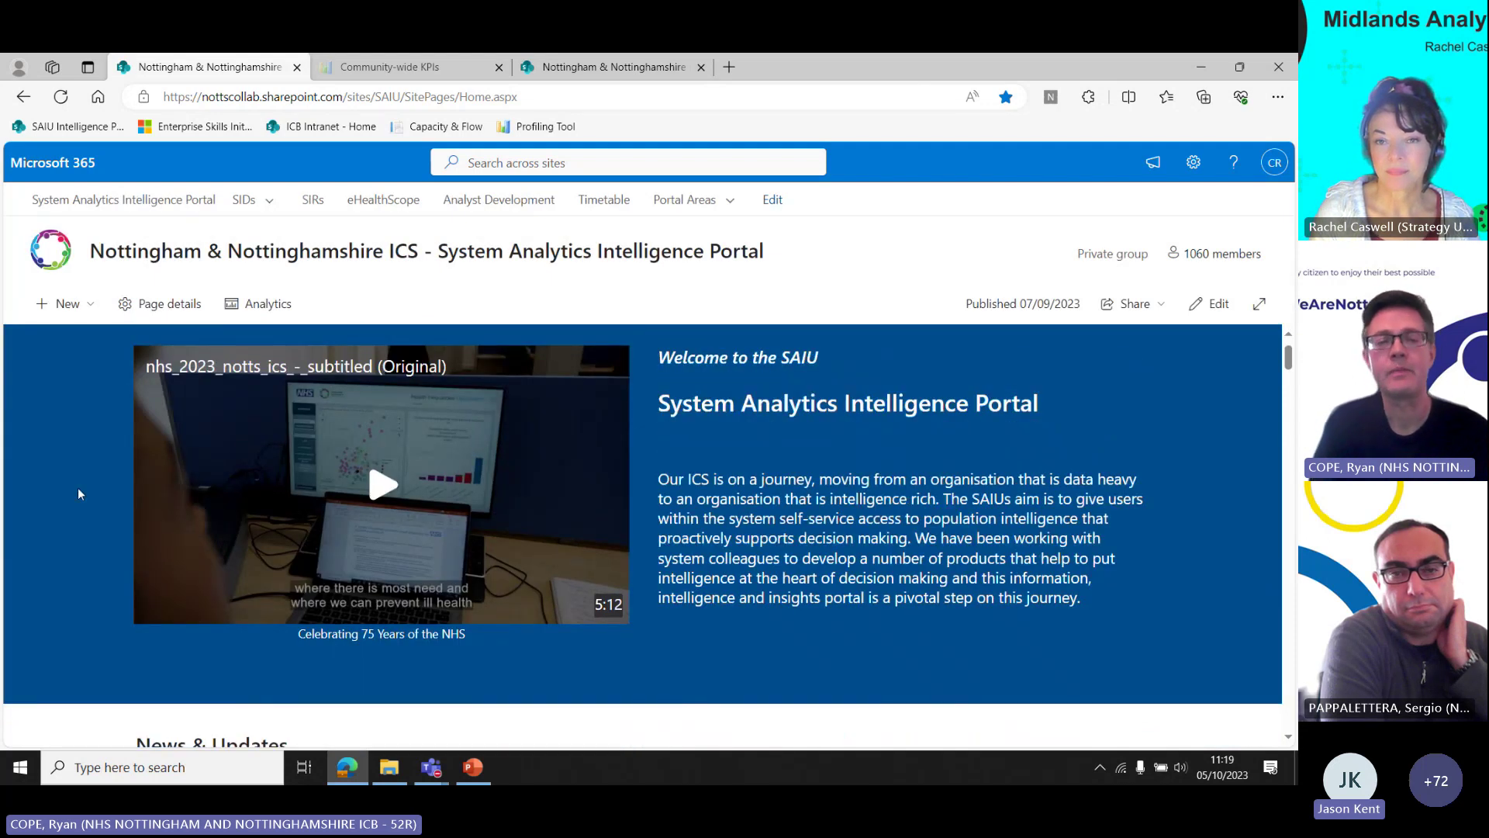
scroll(78, 490, "down", 3)
scroll(78, 490, "down", 5)
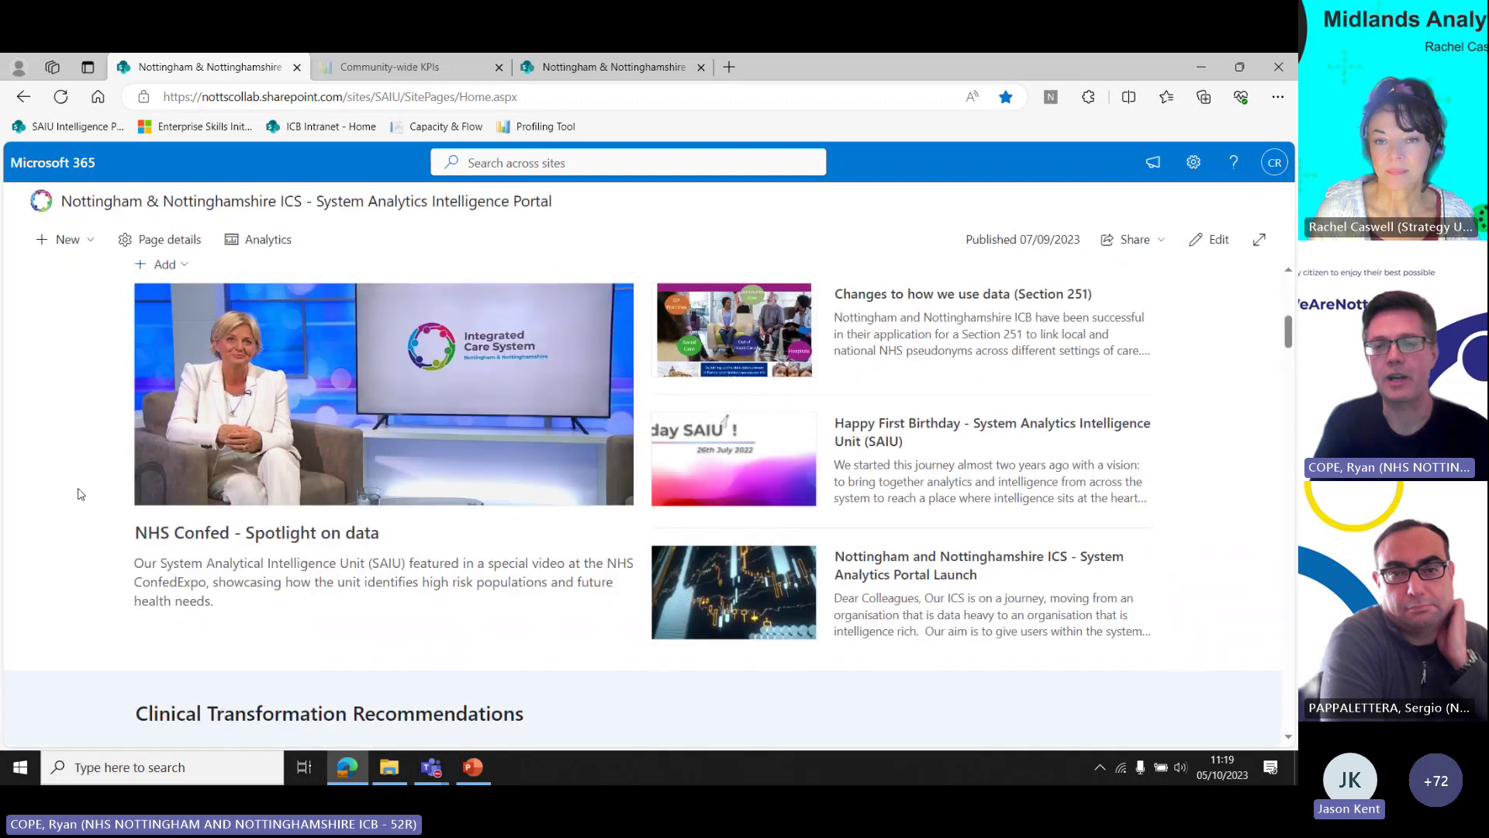
scroll(70, 567, "down", 3)
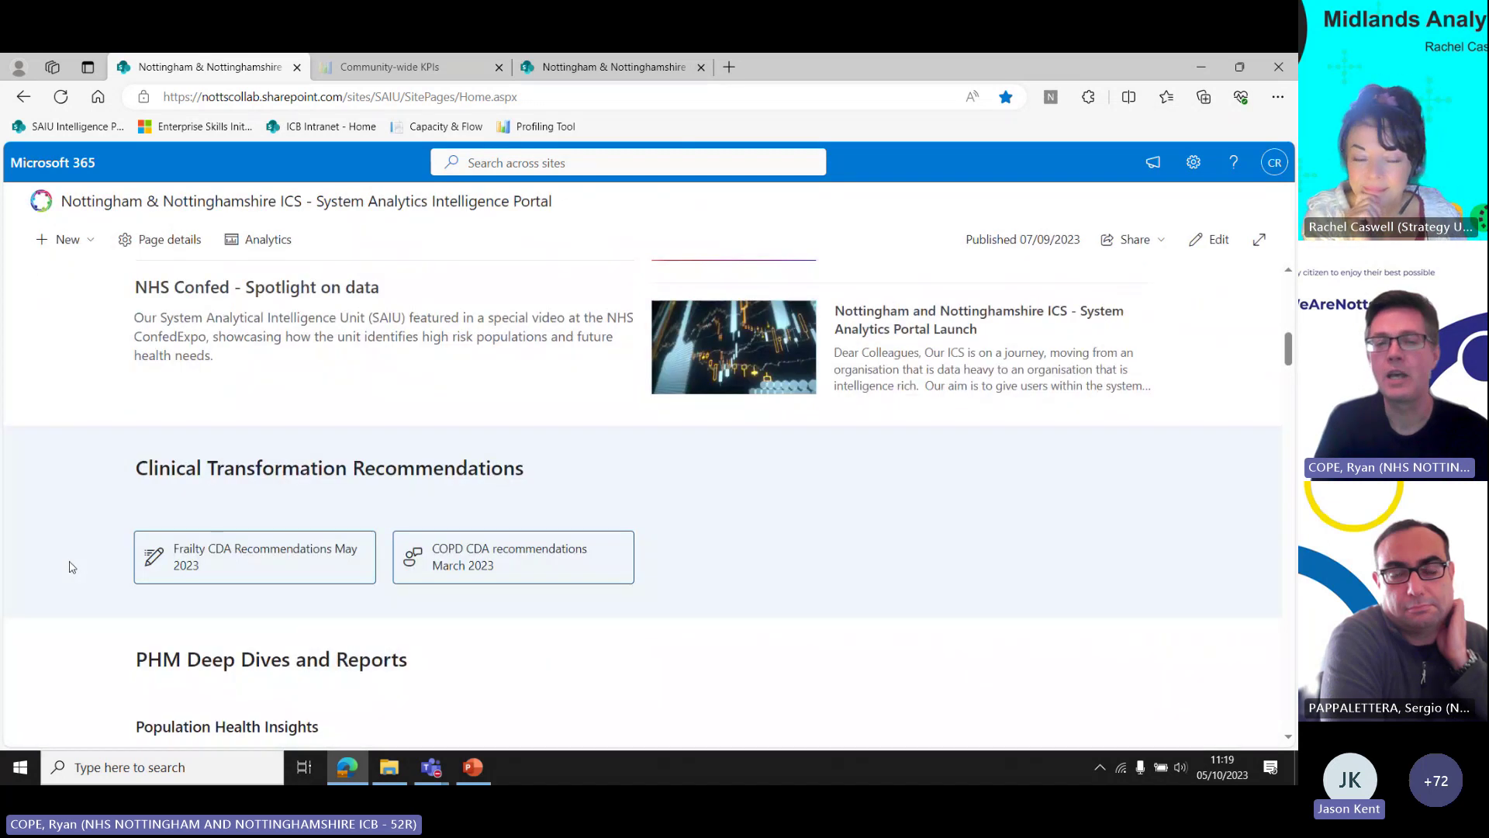
scroll(69, 567, "down", 2)
scroll(70, 566, "down", 4)
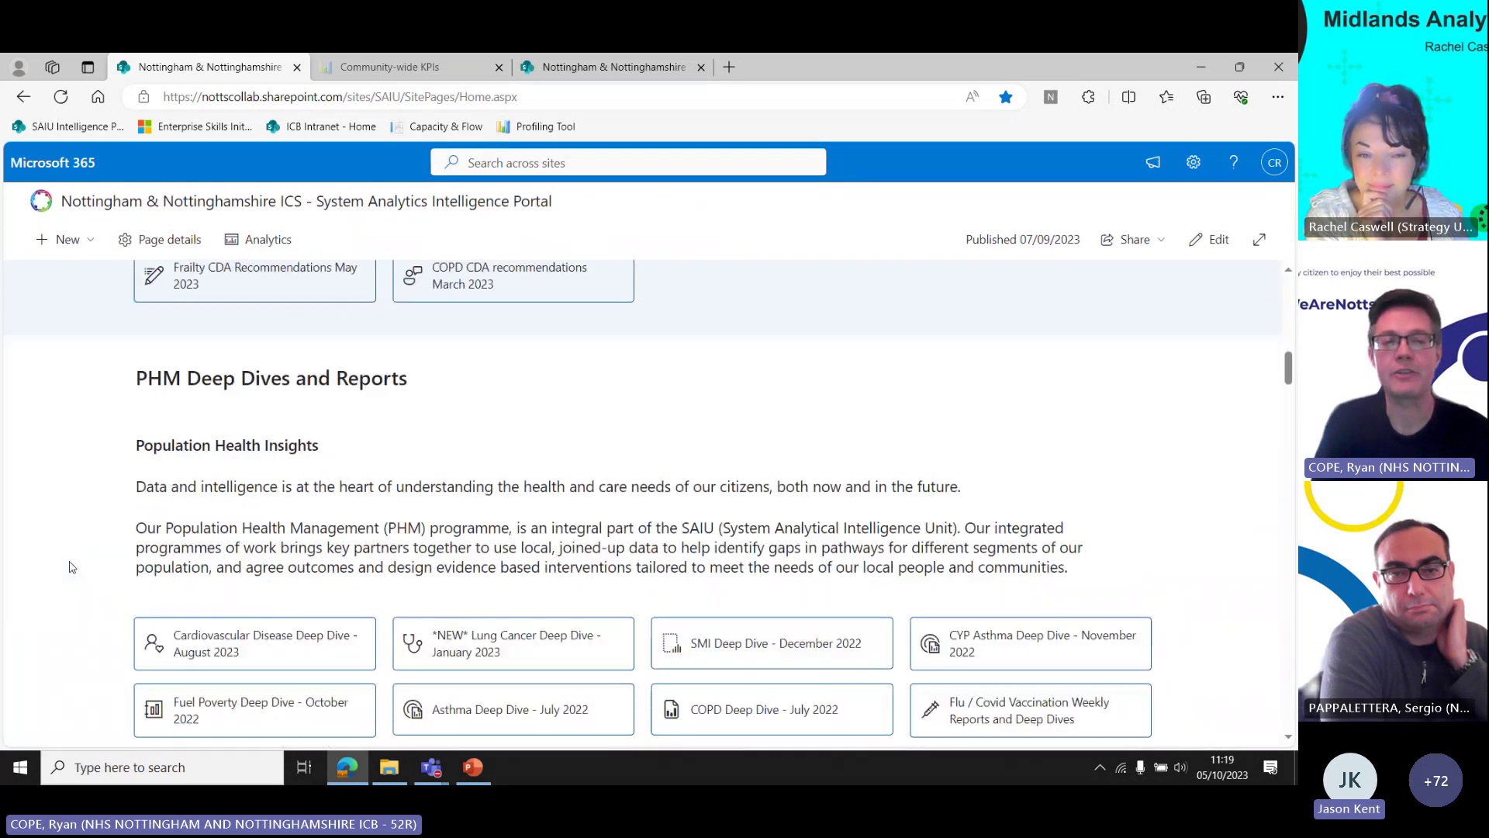
scroll(70, 567, "up", 1)
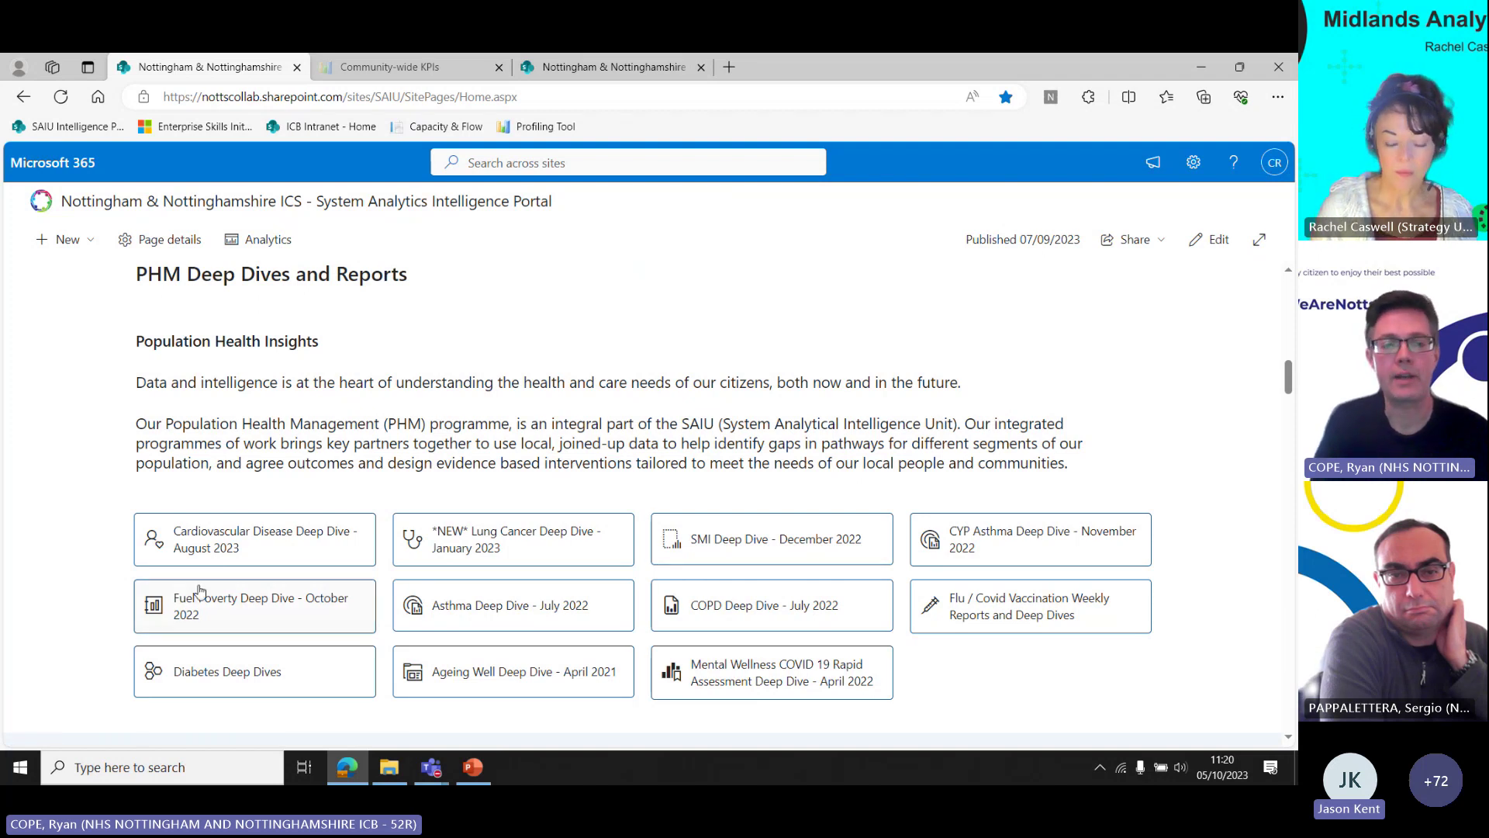
Open Heart Failure (HF).pdf from the Cardiovascular Disease deep dive and scroll to page 12.
left_click(198, 538)
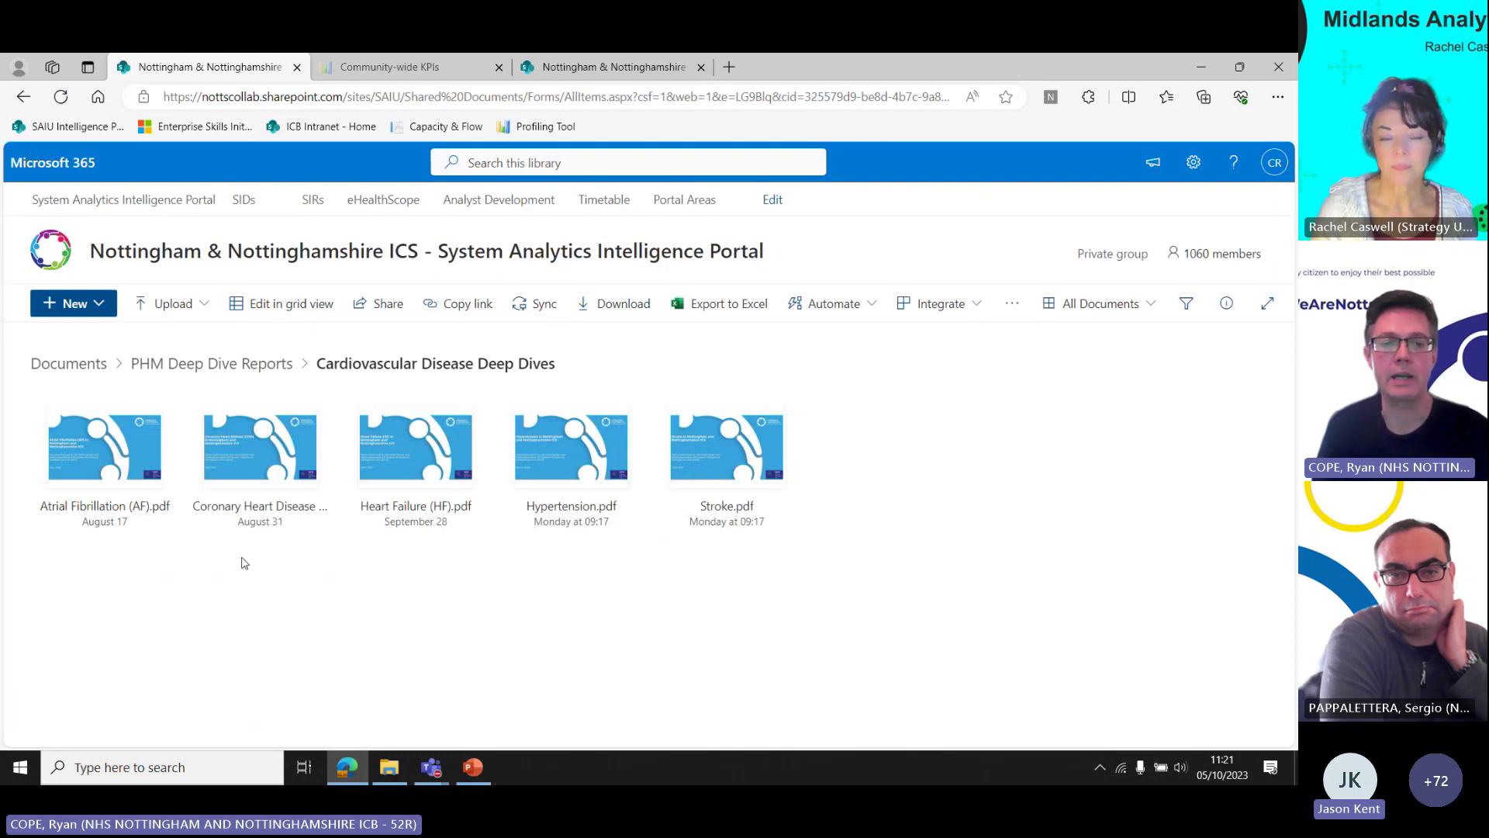
left_click(365, 472)
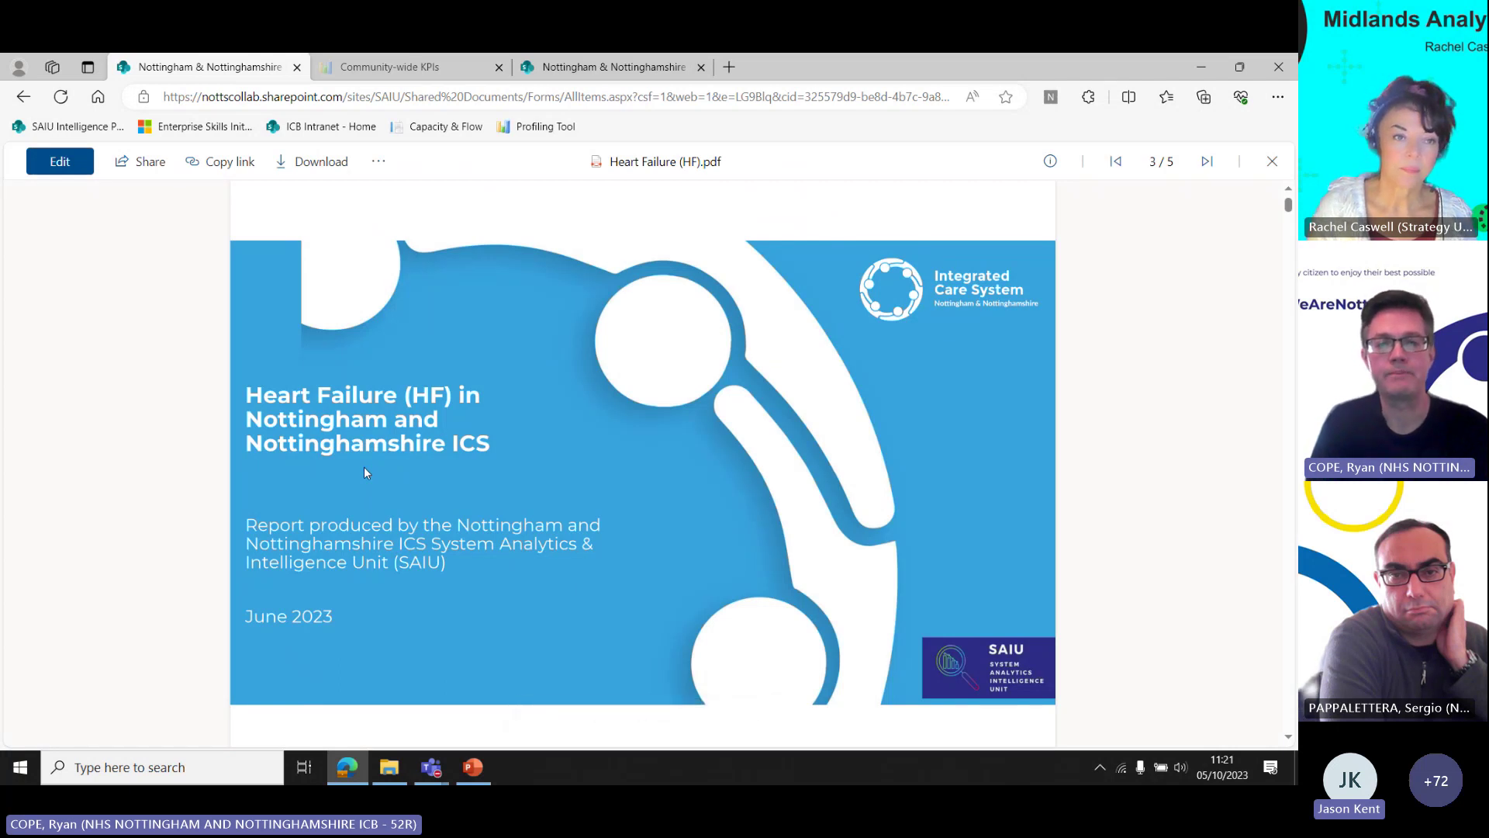
scroll(1293, 331, "down", 5)
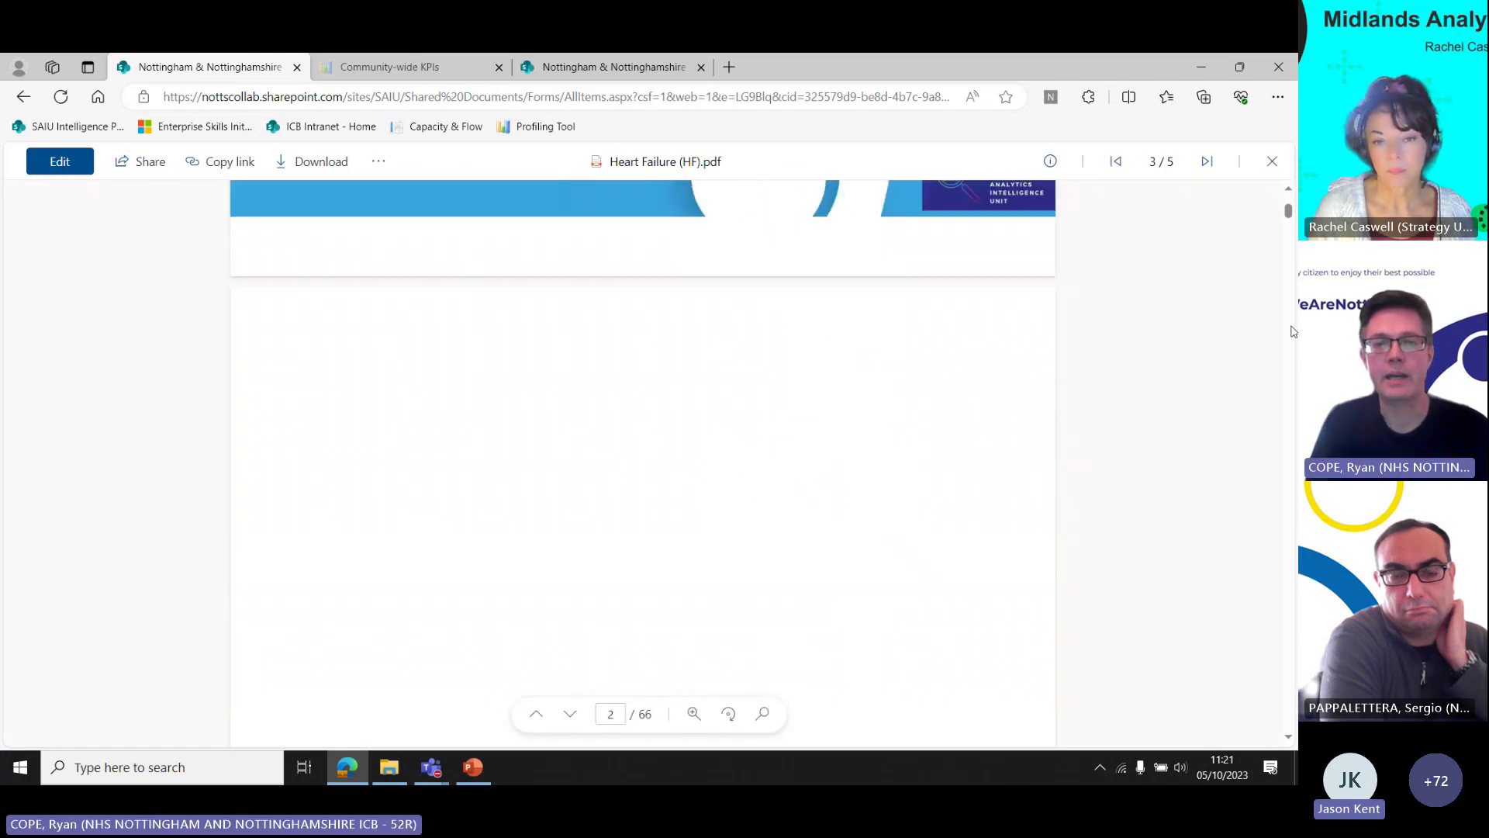
scroll(1293, 332, "down", 1)
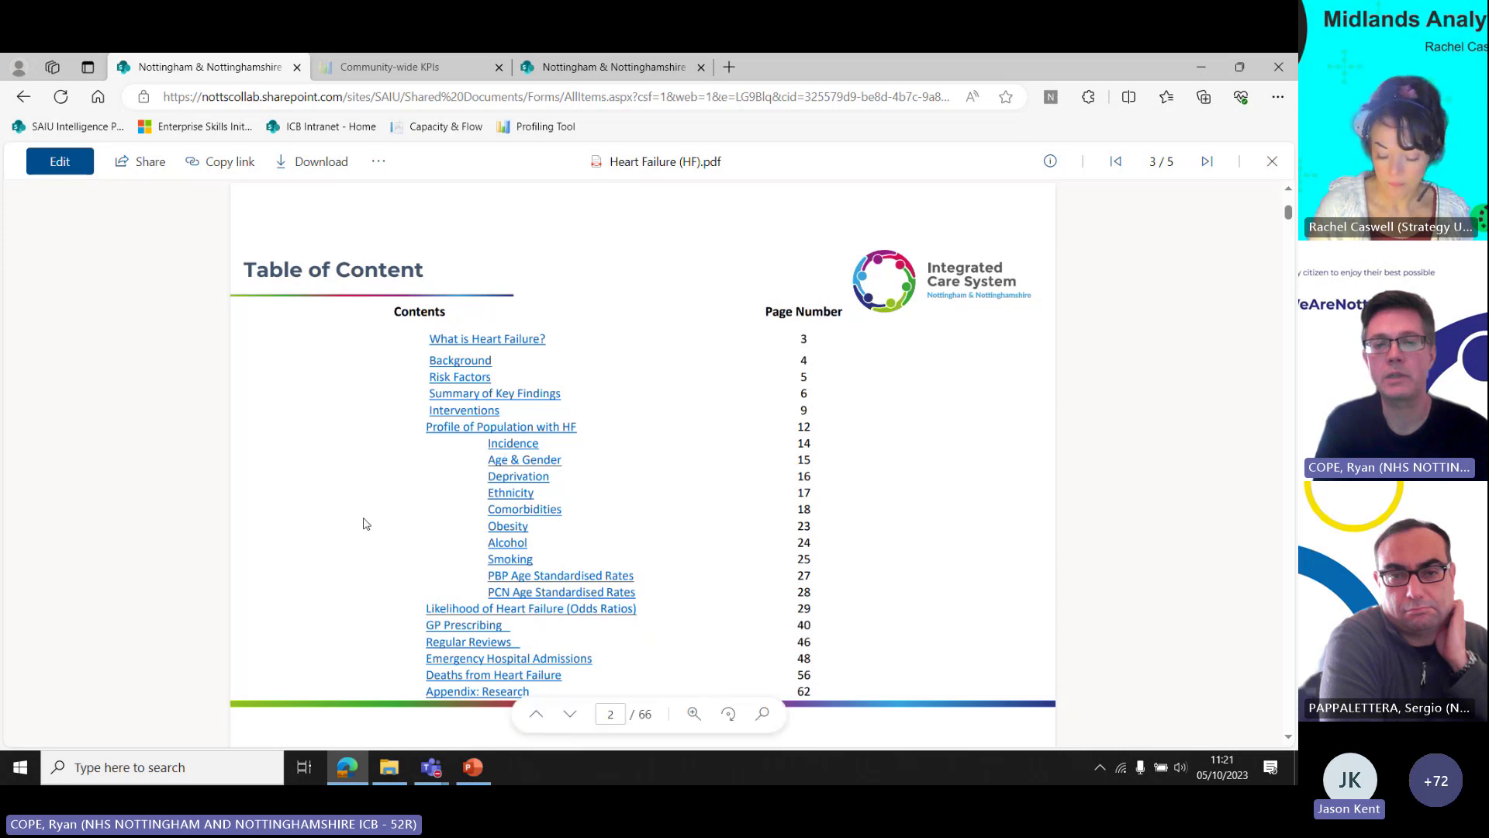
scroll(365, 524, "down", 1)
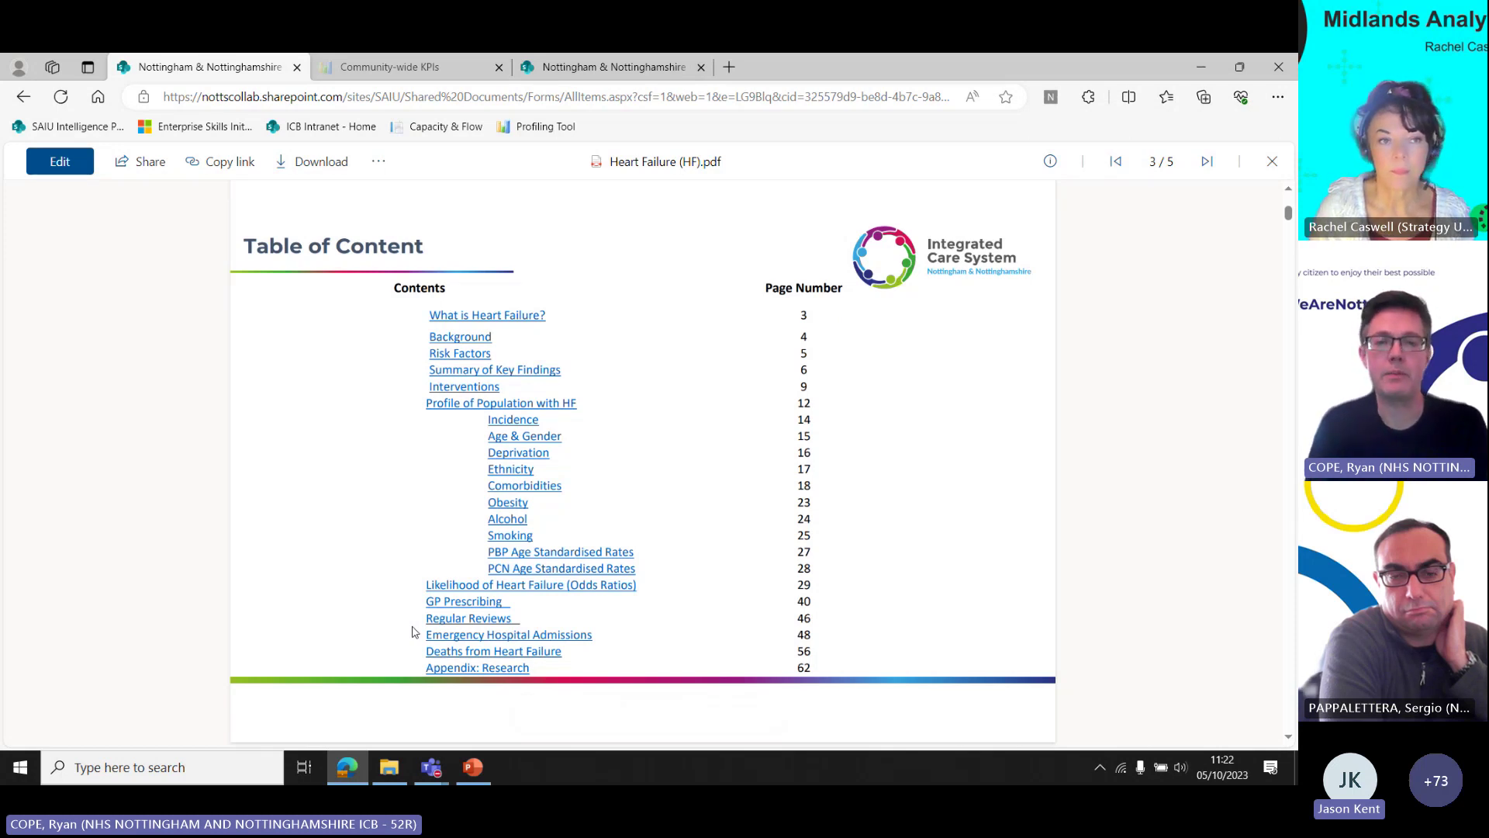
scroll(412, 633, "down", 2)
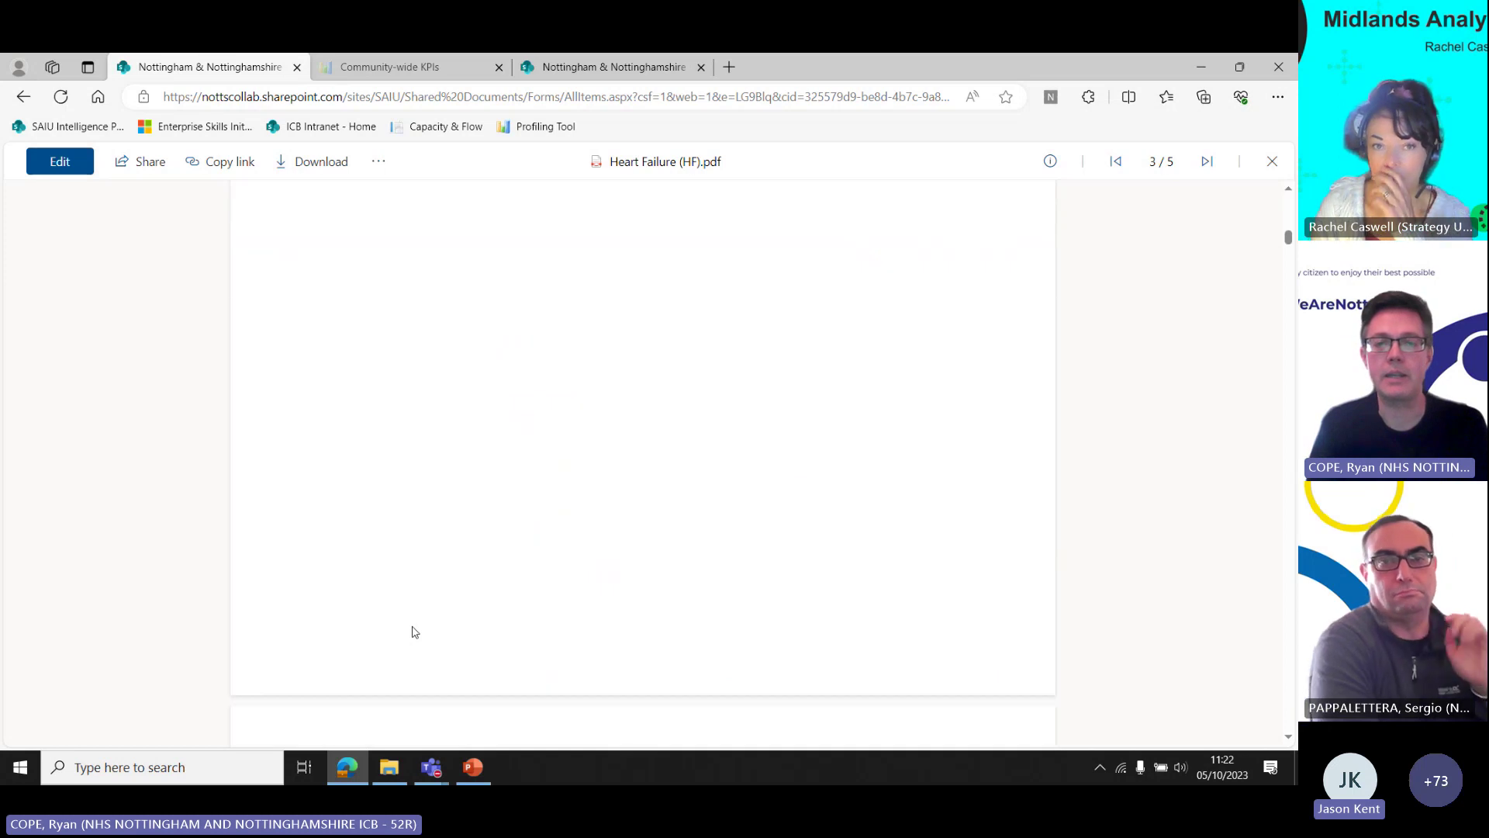
left_click_drag(1288, 237, 1290, 290)
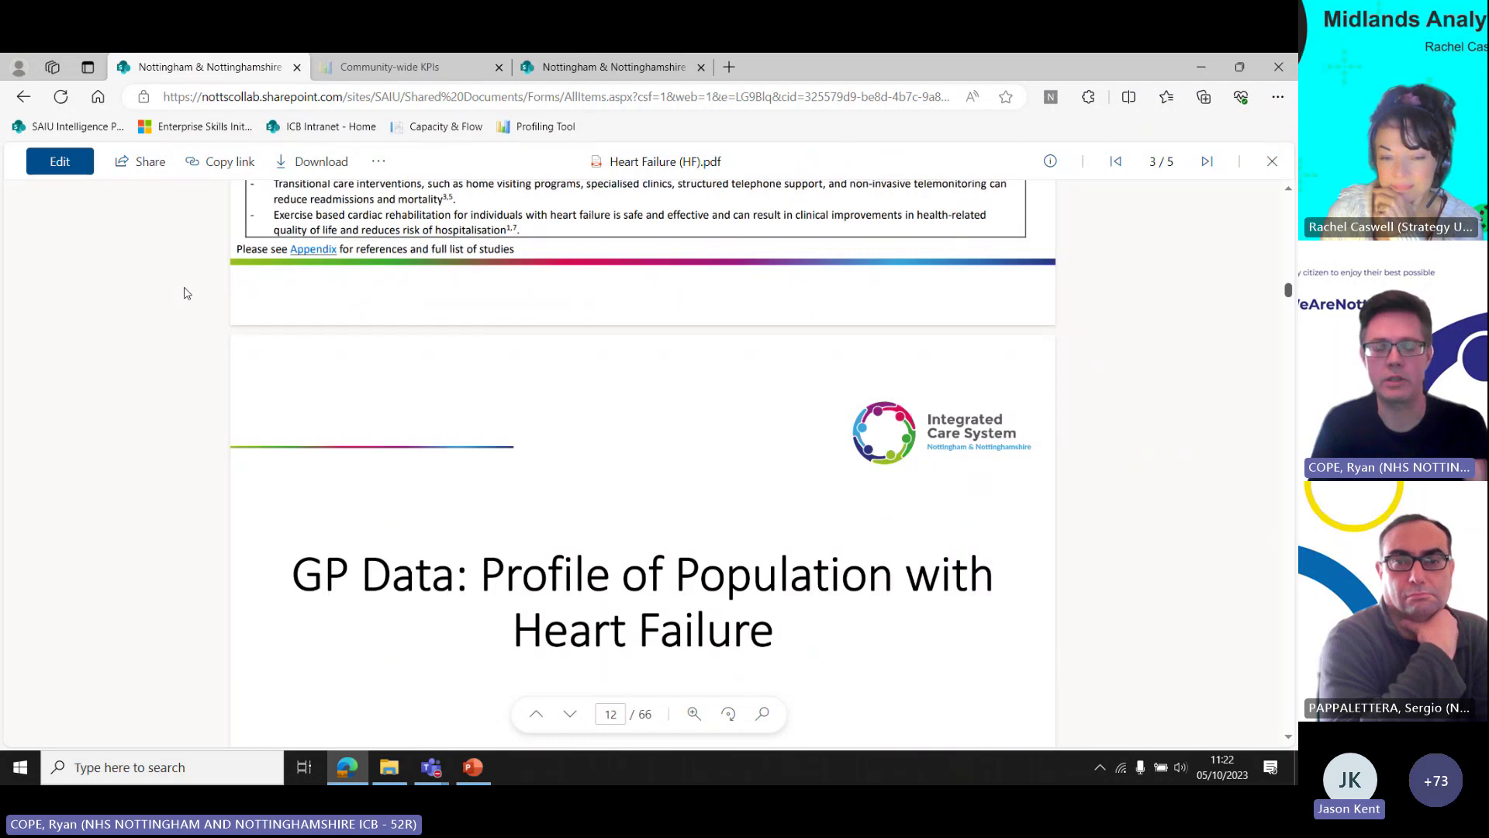
Close the Heart Failure PDF and return via PHM Deep Dive Reports to the portal home page.
left_click(23, 99)
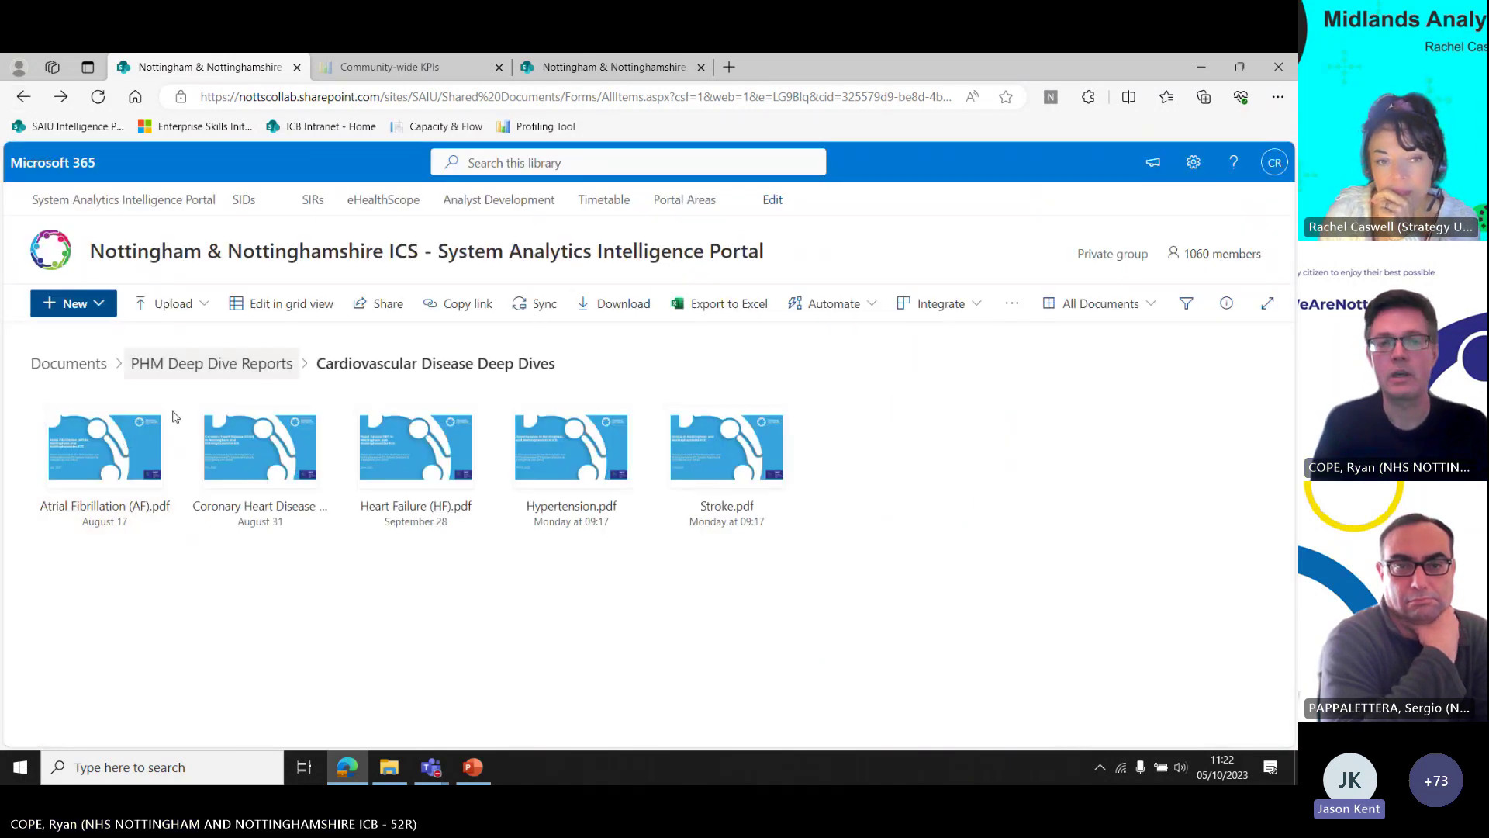
left_click(174, 361)
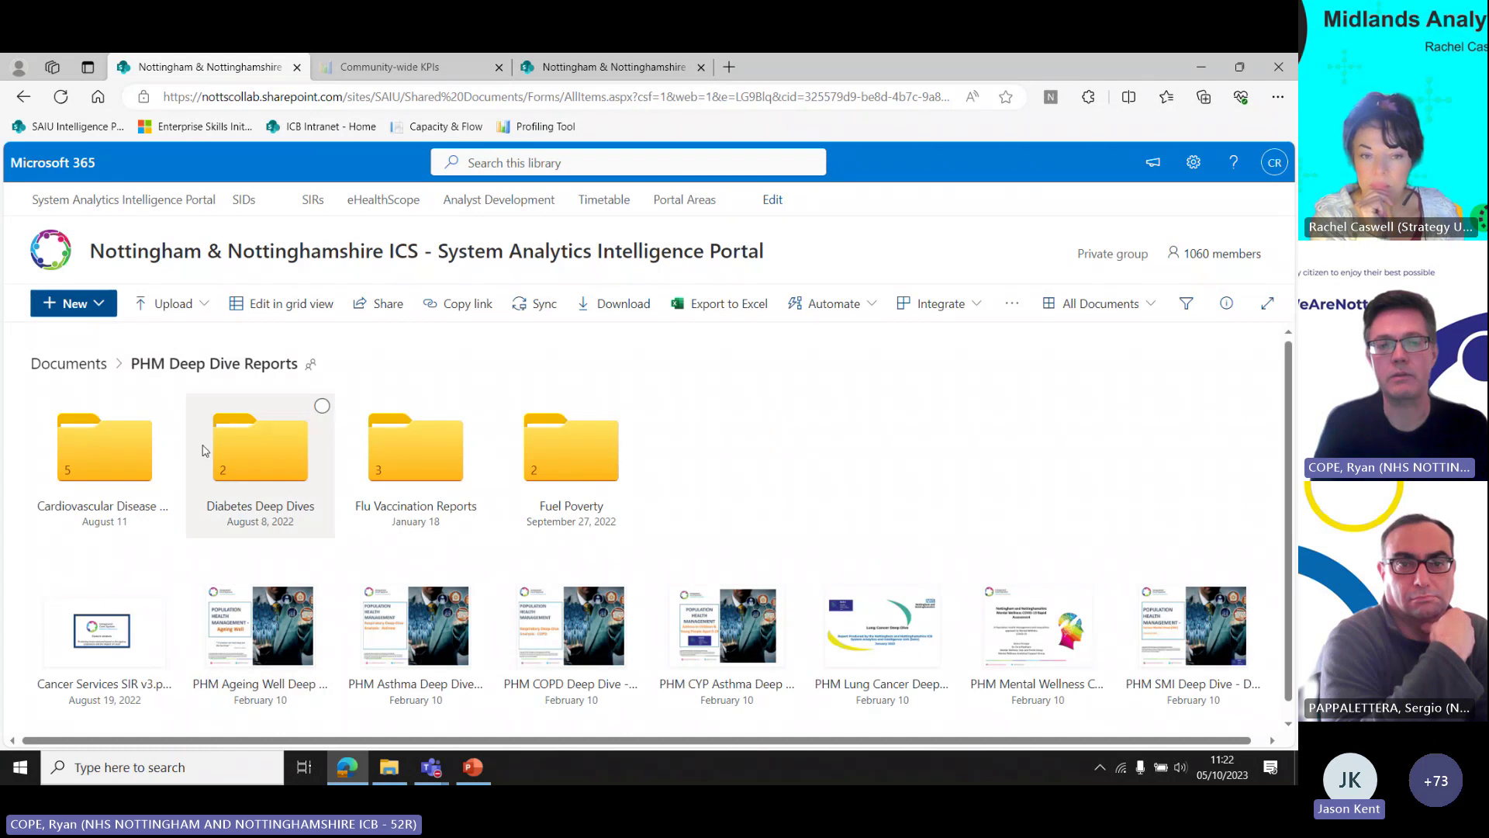
scroll(678, 445, "down", 1)
scroll(678, 448, "up", 1)
left_click(51, 128)
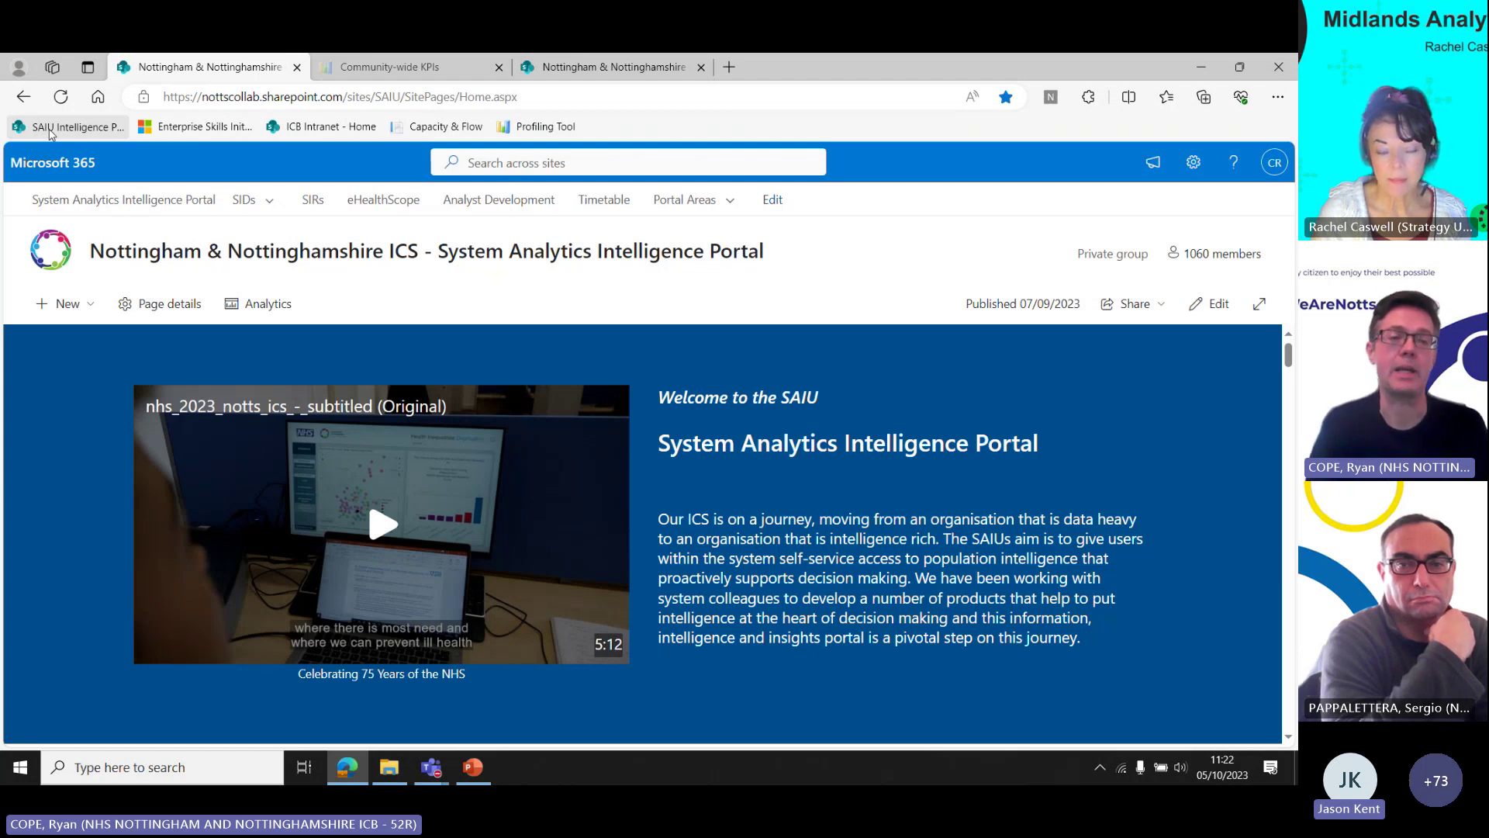
scroll(68, 473, "down", 8)
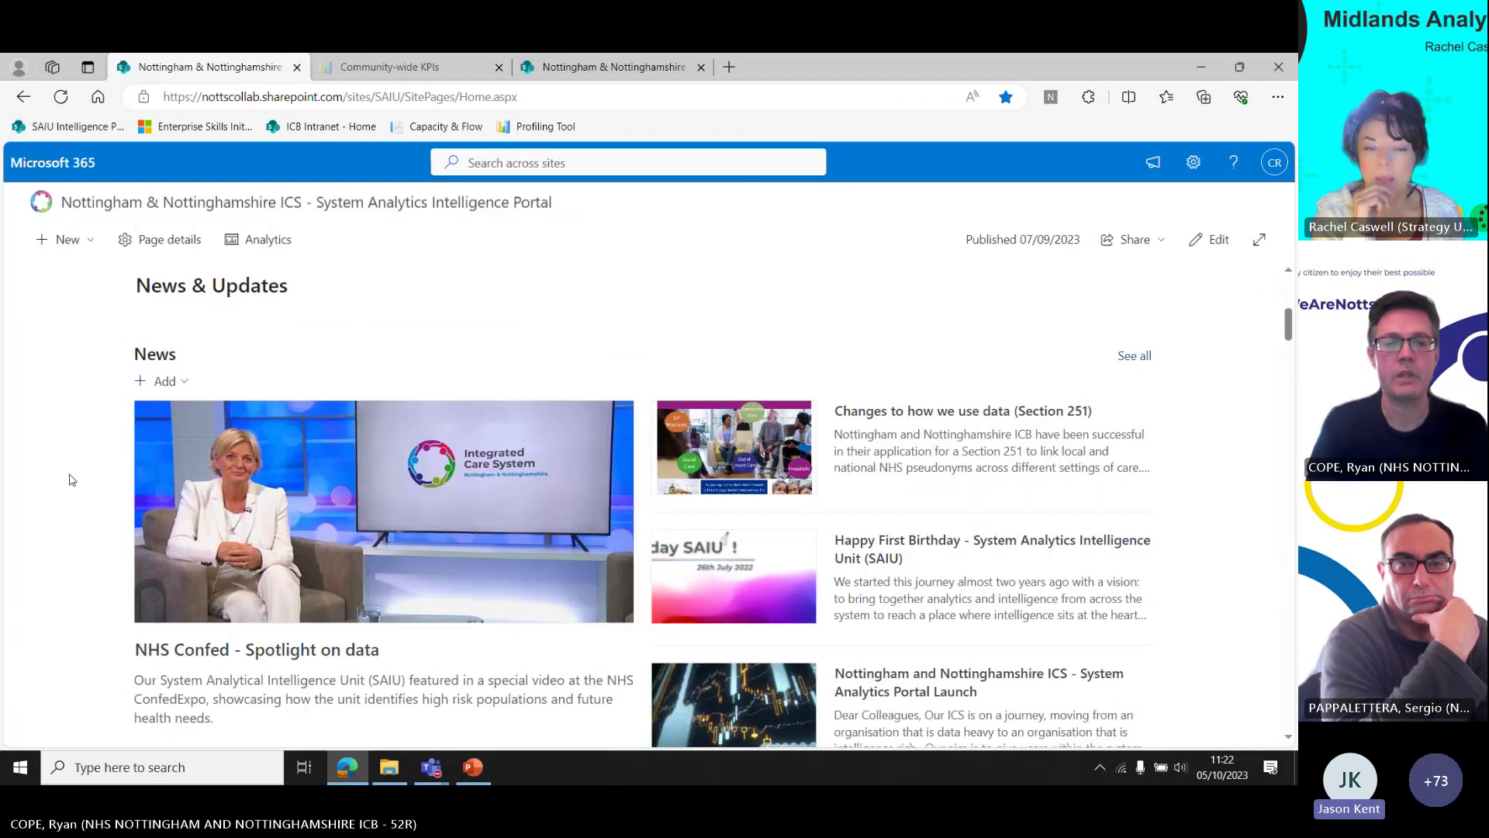
scroll(70, 479, "down", 15)
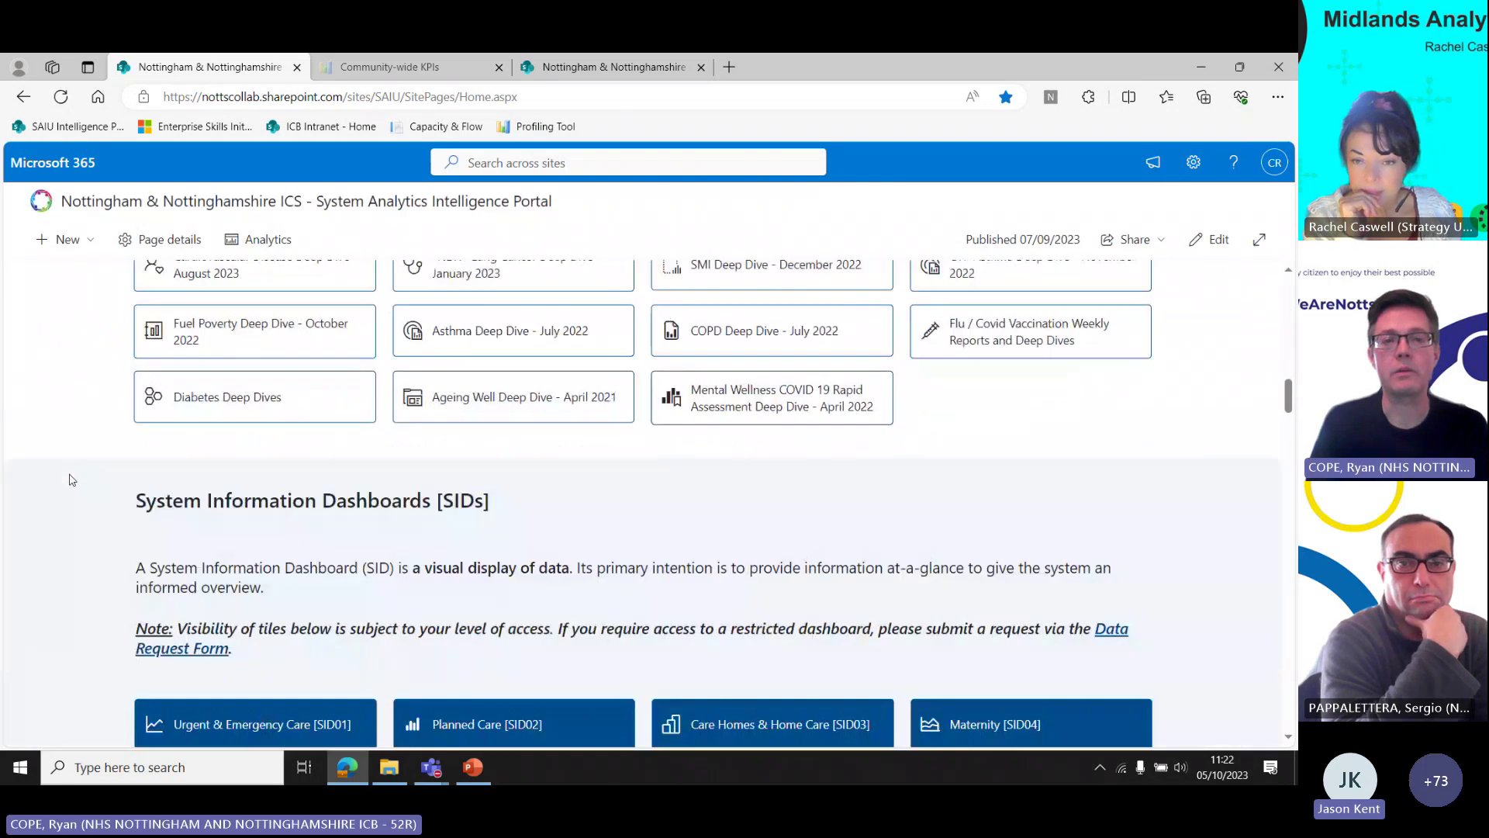
scroll(61, 524, "down", 4)
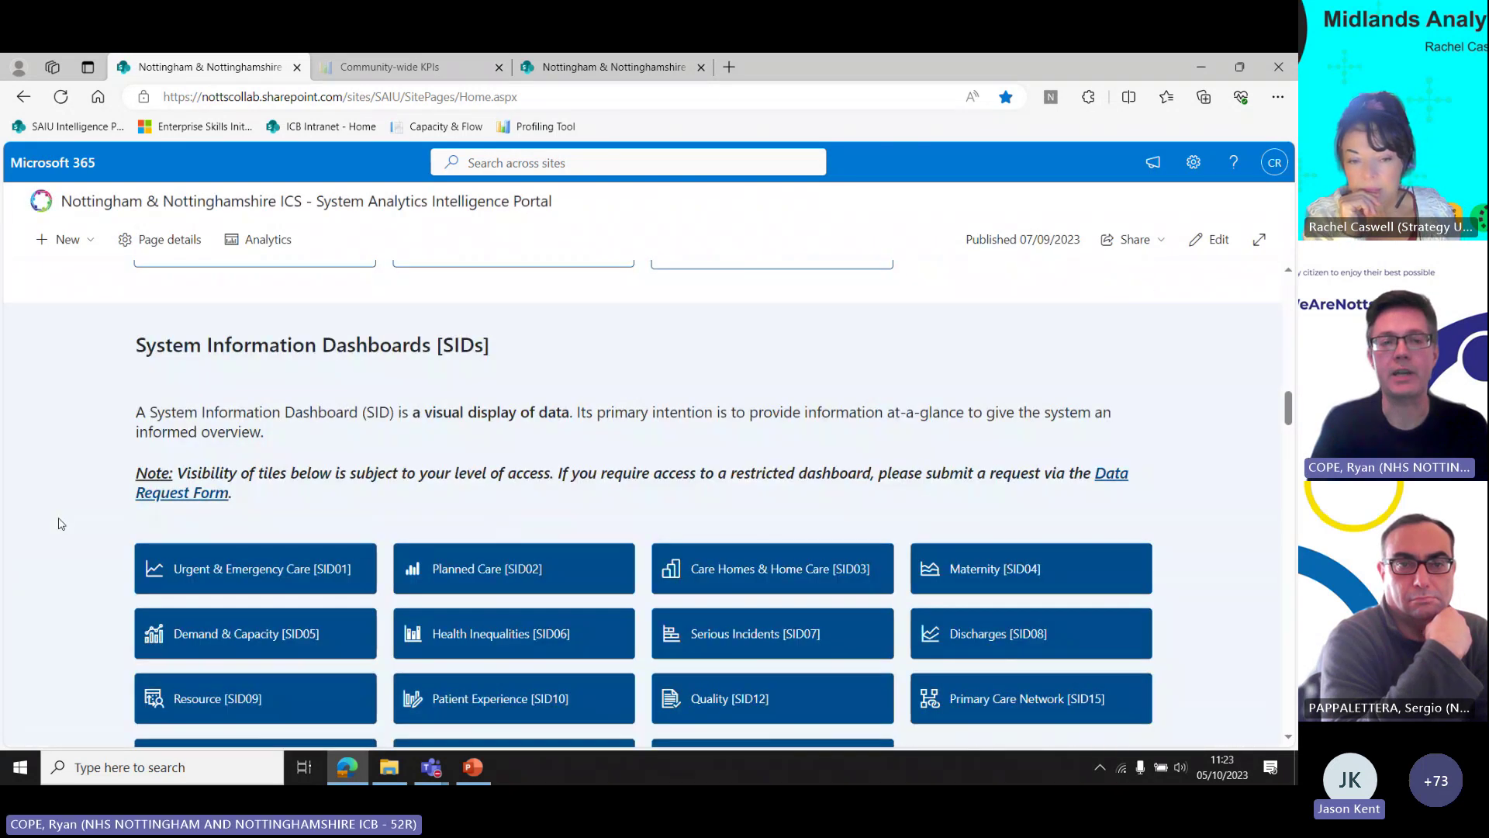
scroll(61, 523, "down", 1)
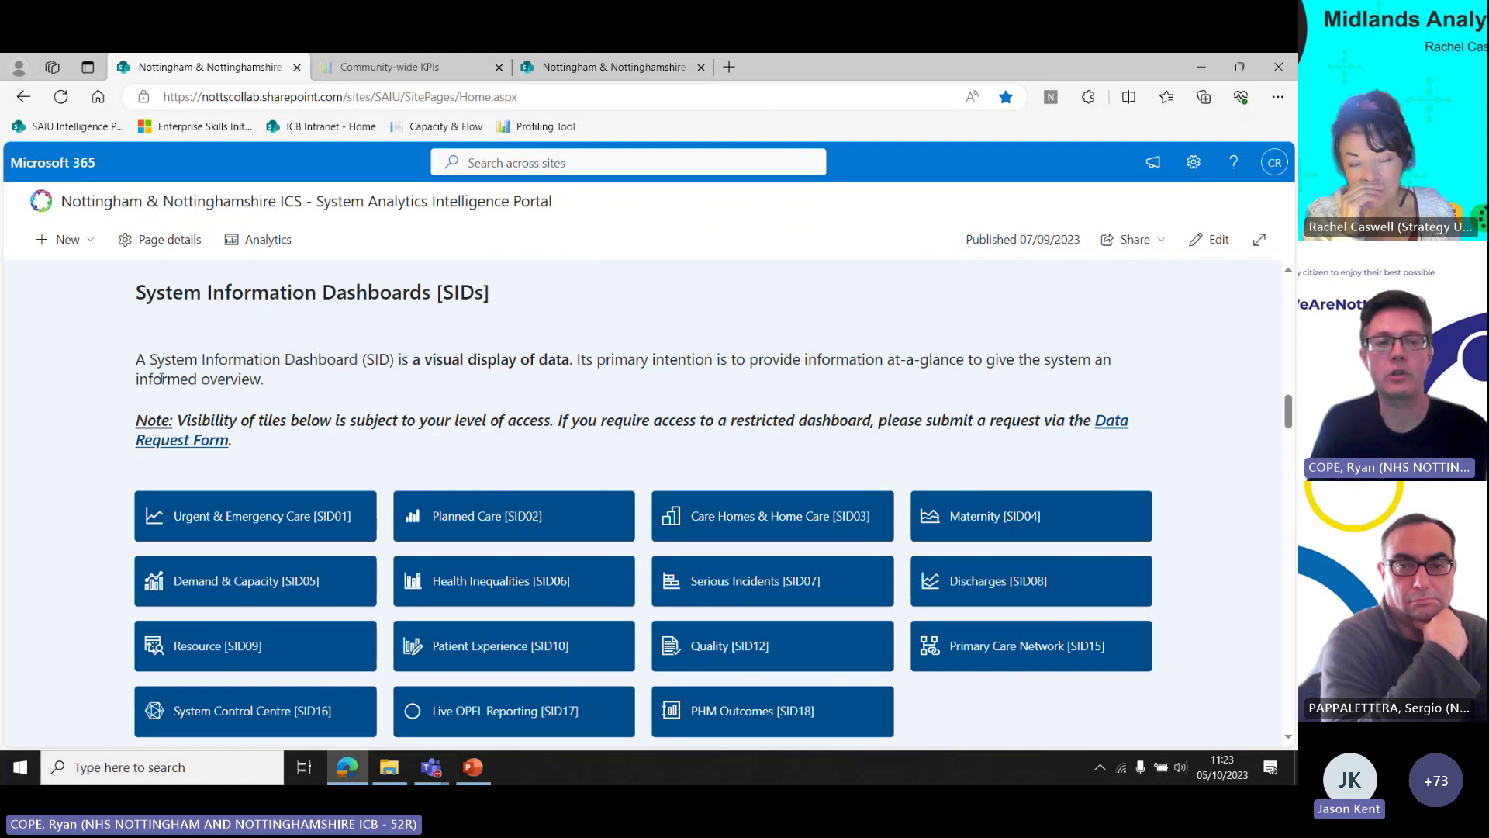
scroll(278, 563, "down", 1)
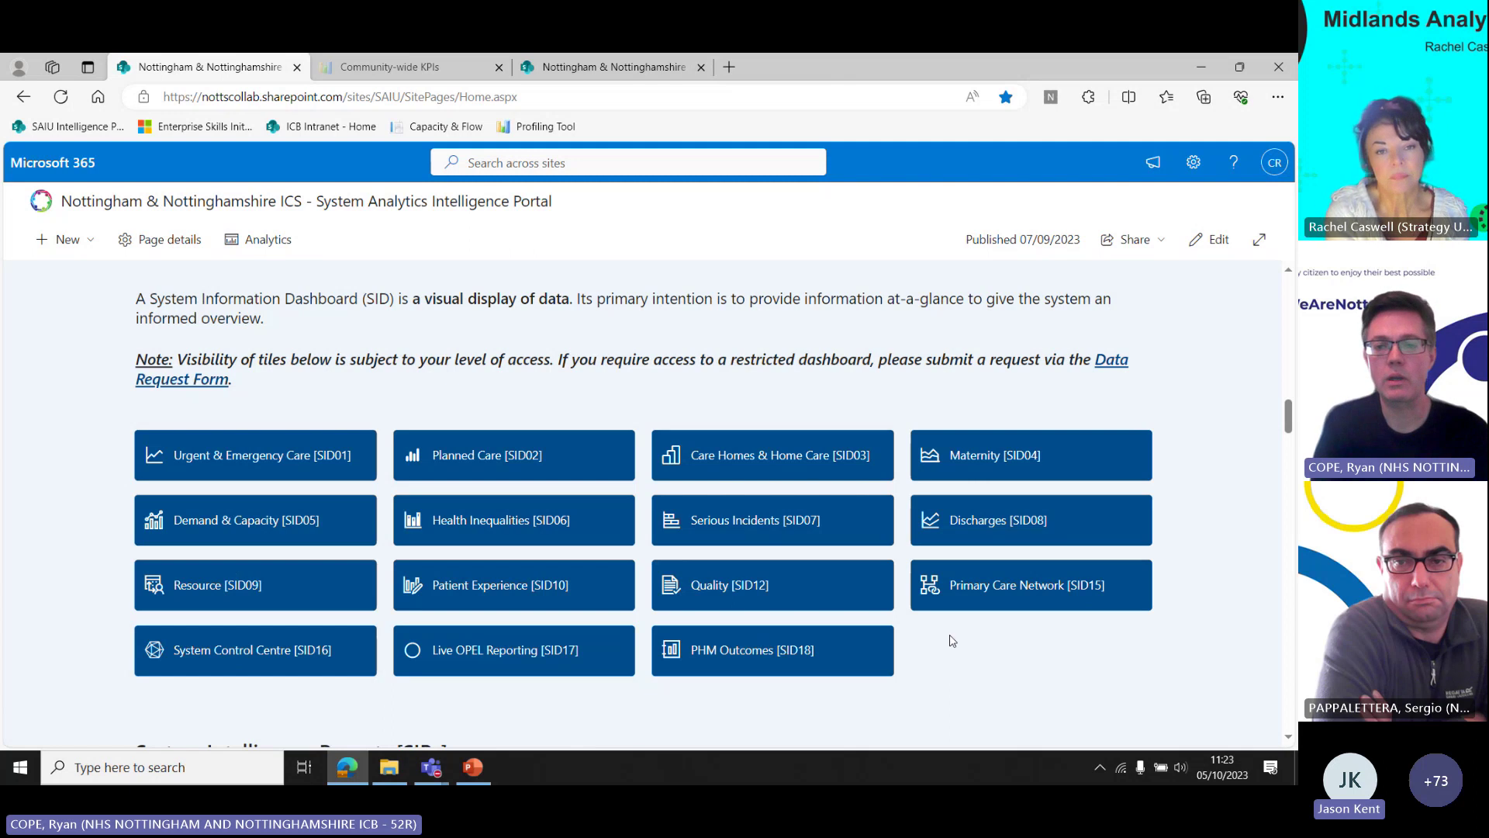
Open the Primary Care Network [SID15] dashboard in a new tab and sign in to Power BI.
left_click(967, 598)
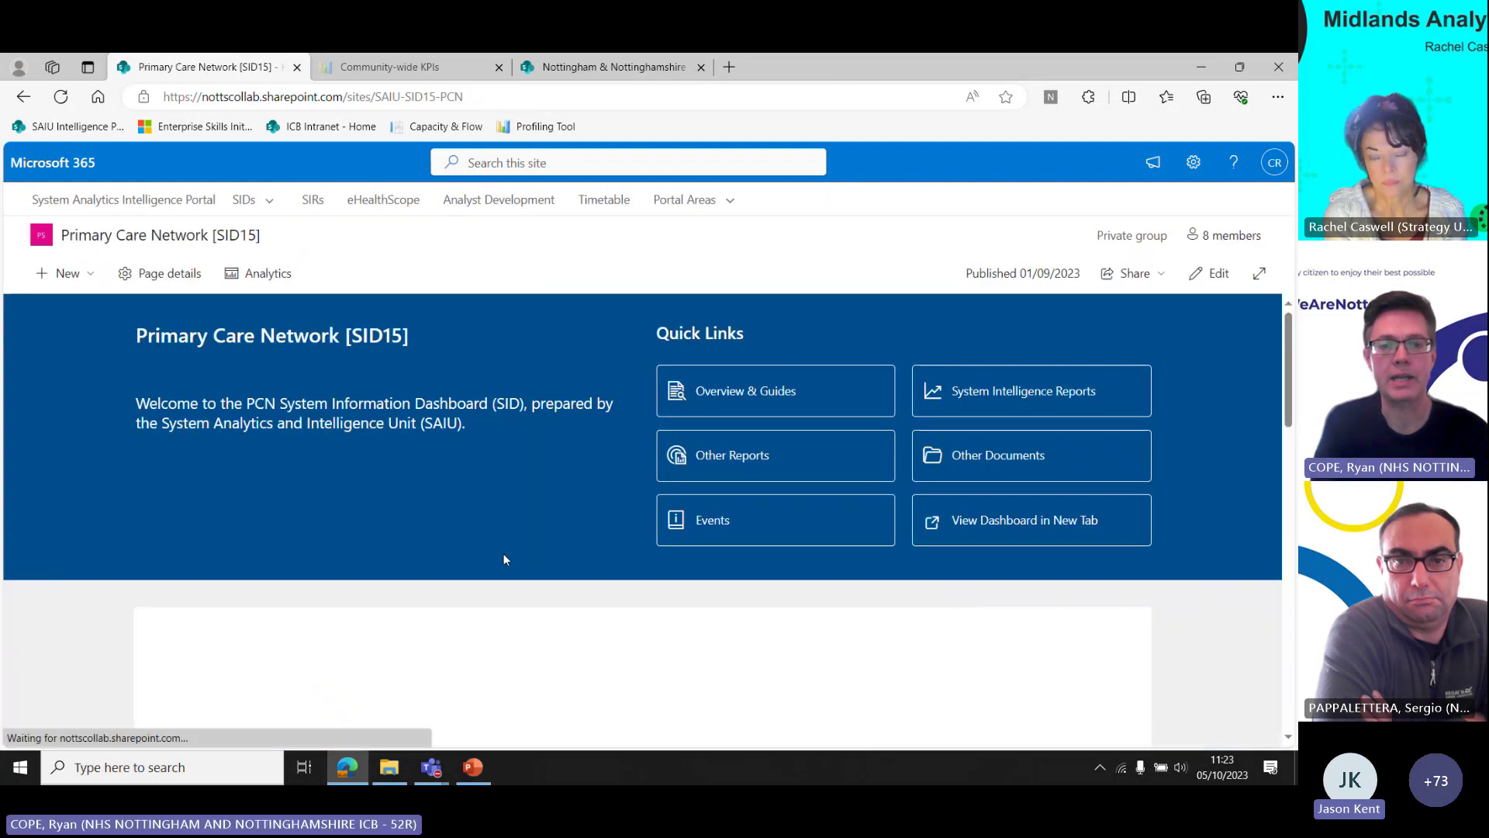
left_click(983, 526)
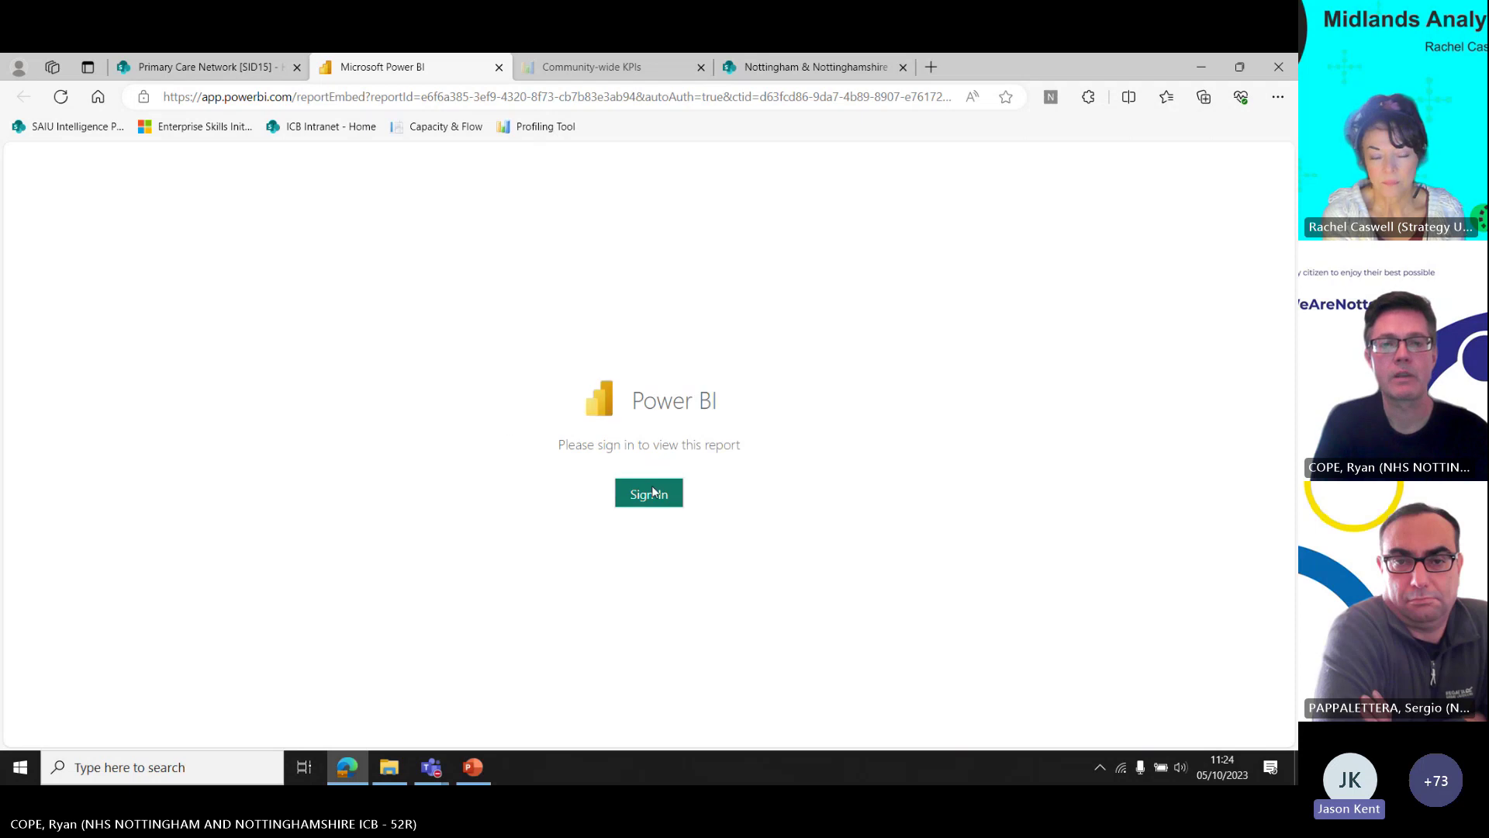
left_click(651, 493)
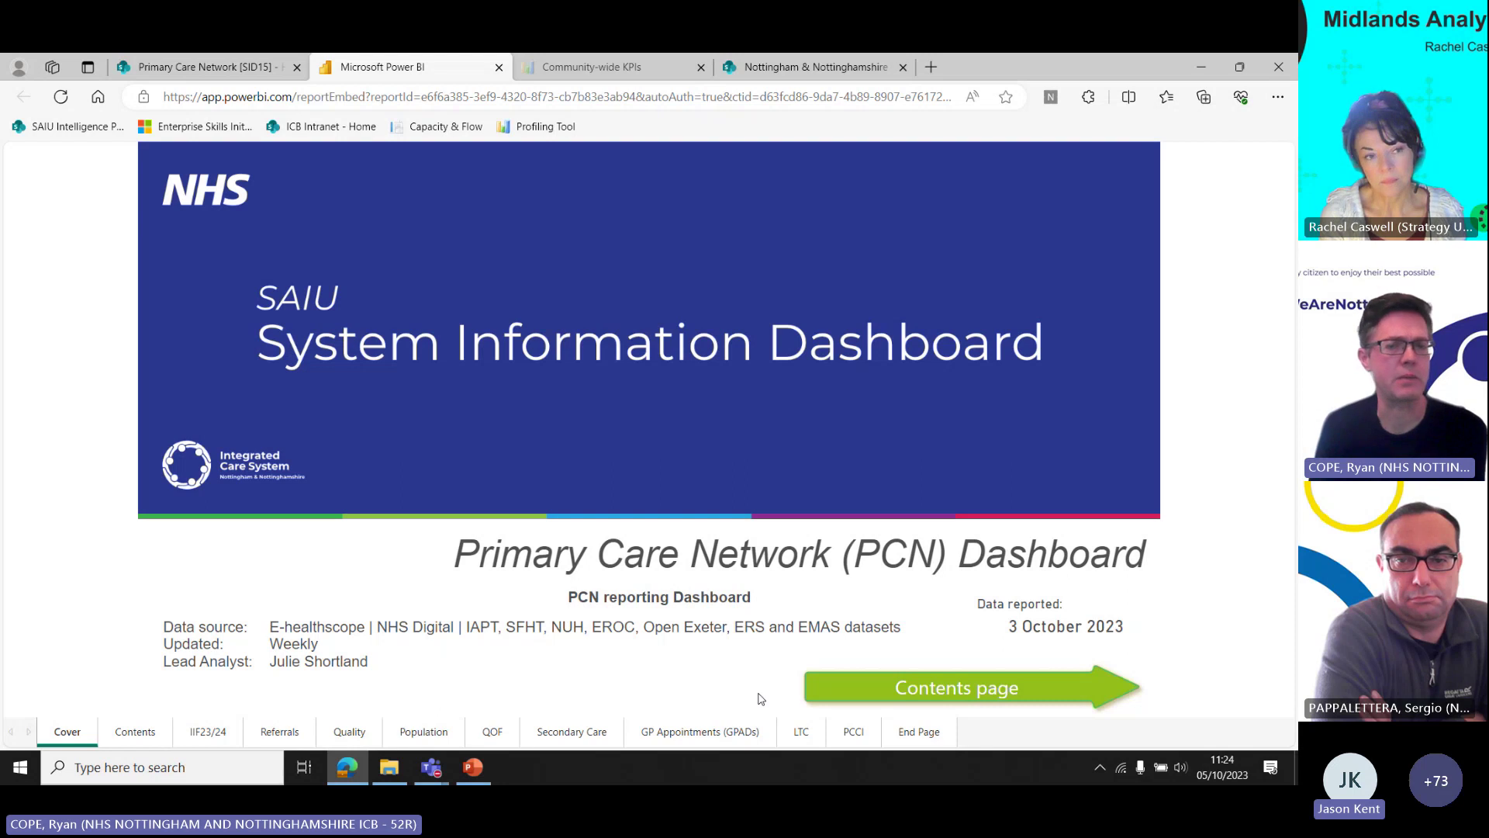
Move from the cover to Contents and open 'IIF by measure' under 1 - IIF reporting.
left_click(889, 678)
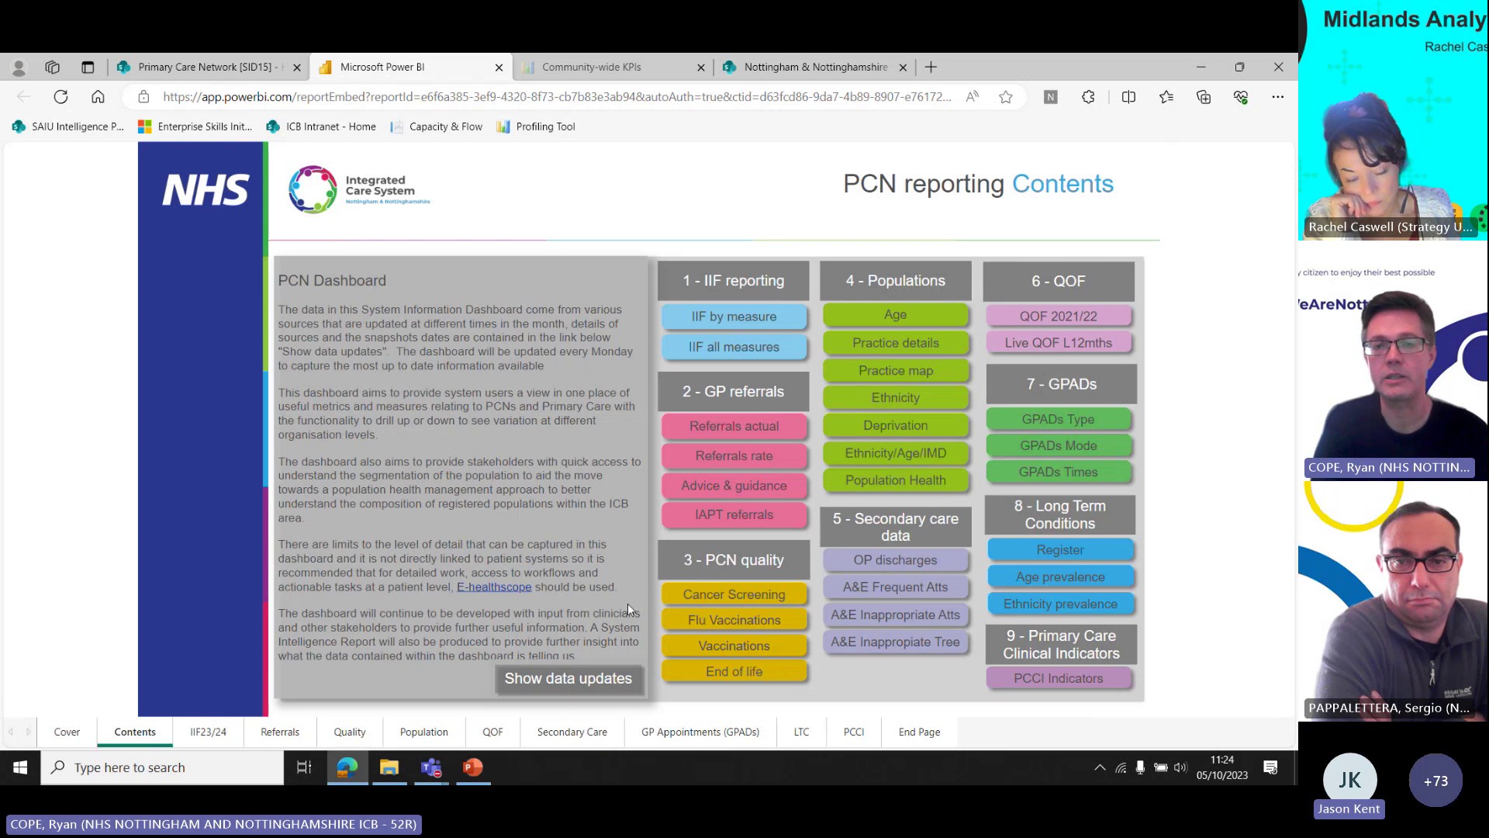
left_click(726, 326)
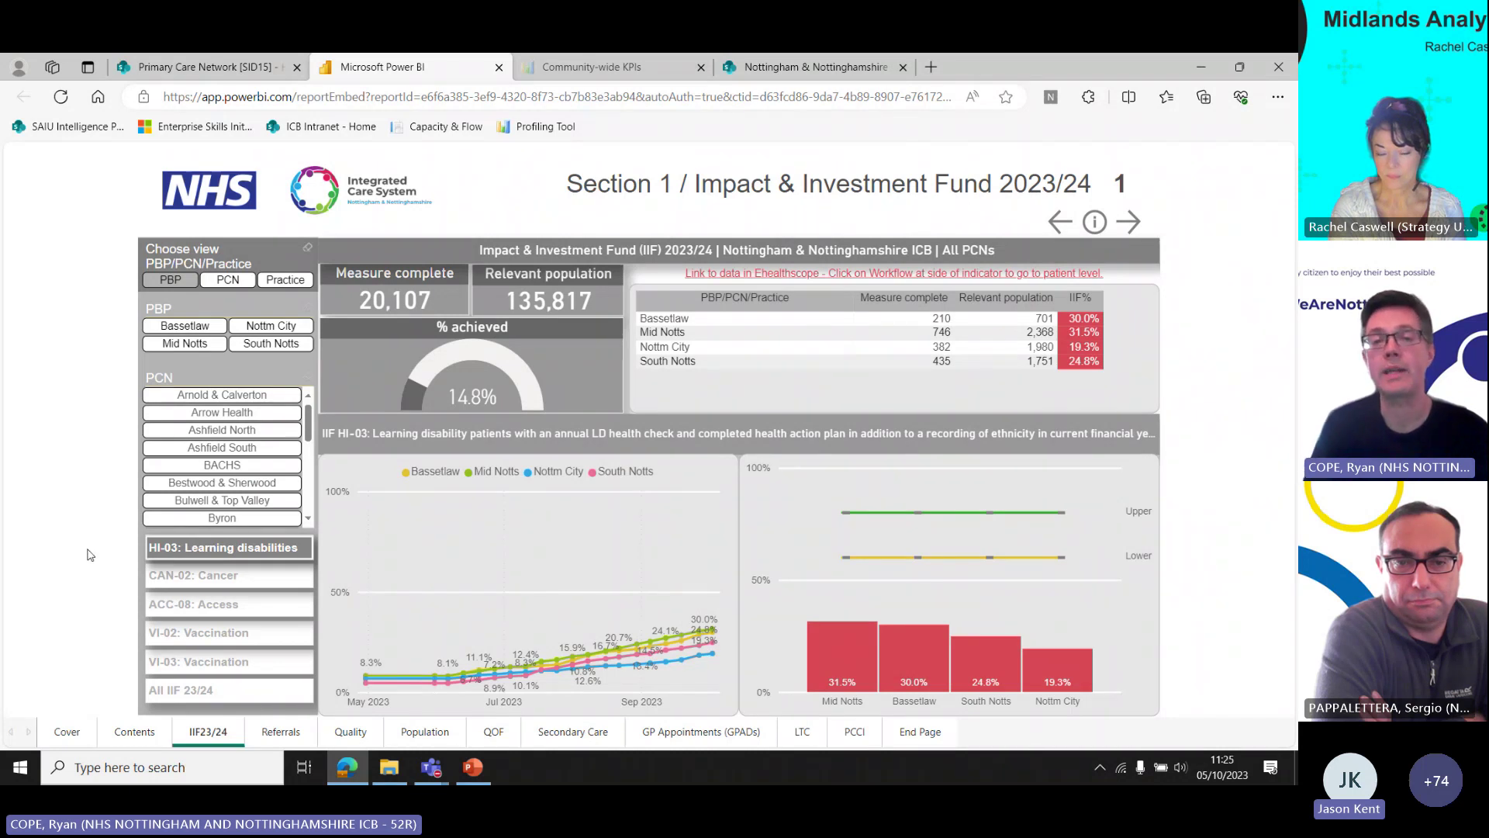
Show the VI-02 flu vaccination measure for at-risk 18–64s, at 17.1% achieved.
left_click(187, 643)
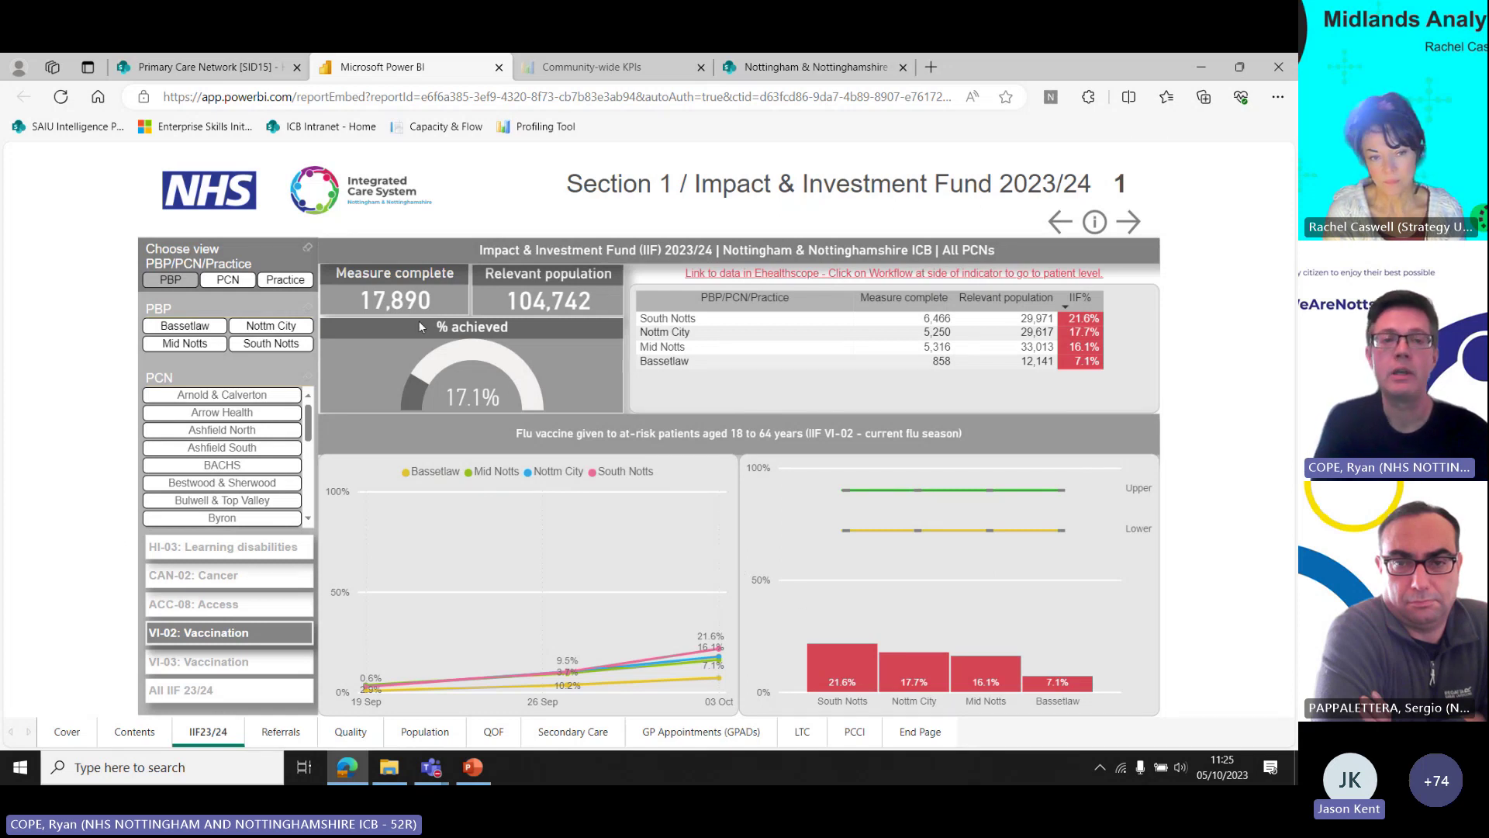
Break the flu vaccination figures down by PCN, then go back to Contents.
left_click(230, 282)
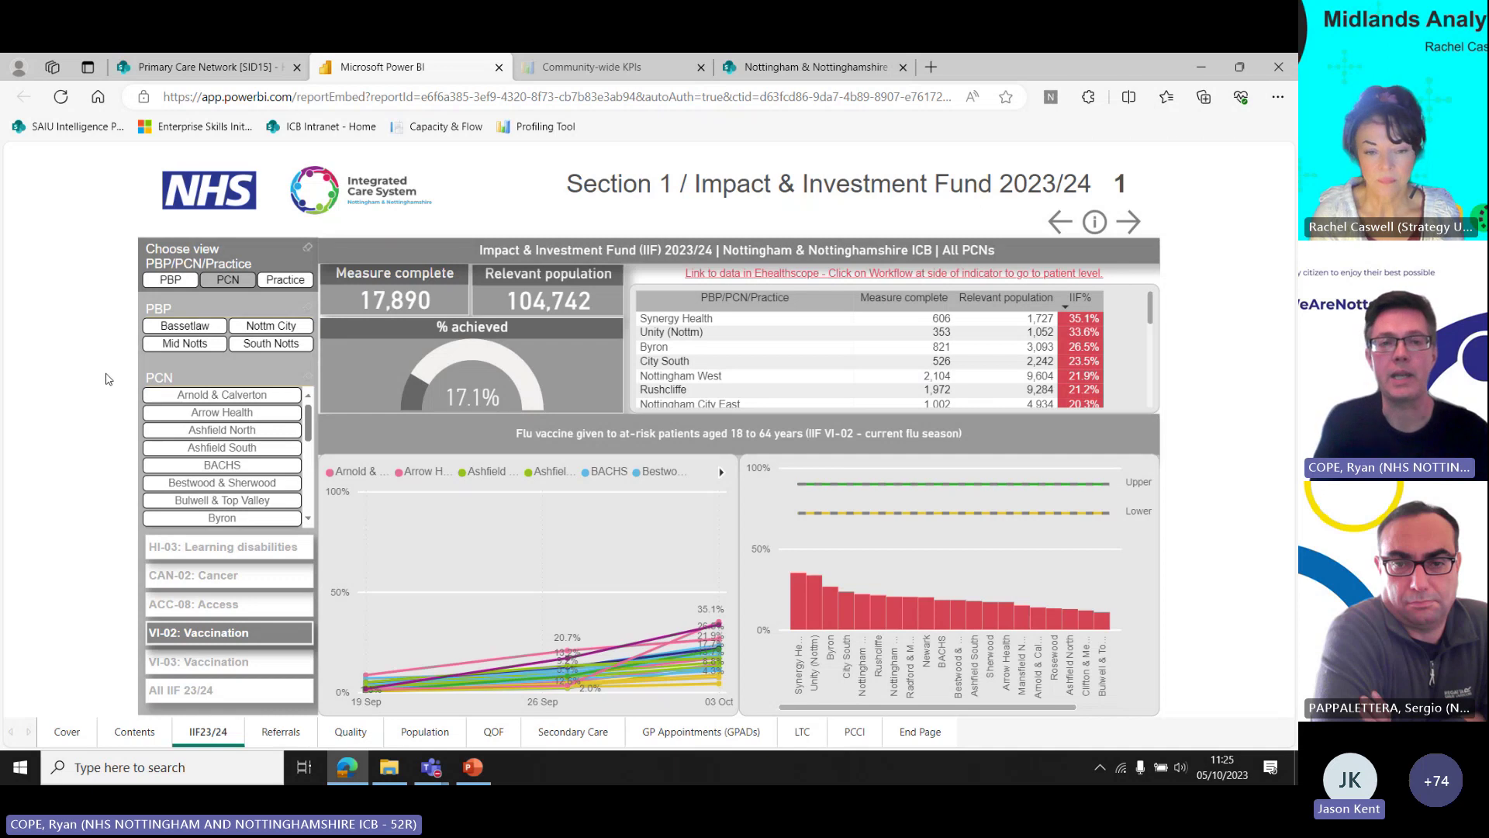
left_click(1091, 223)
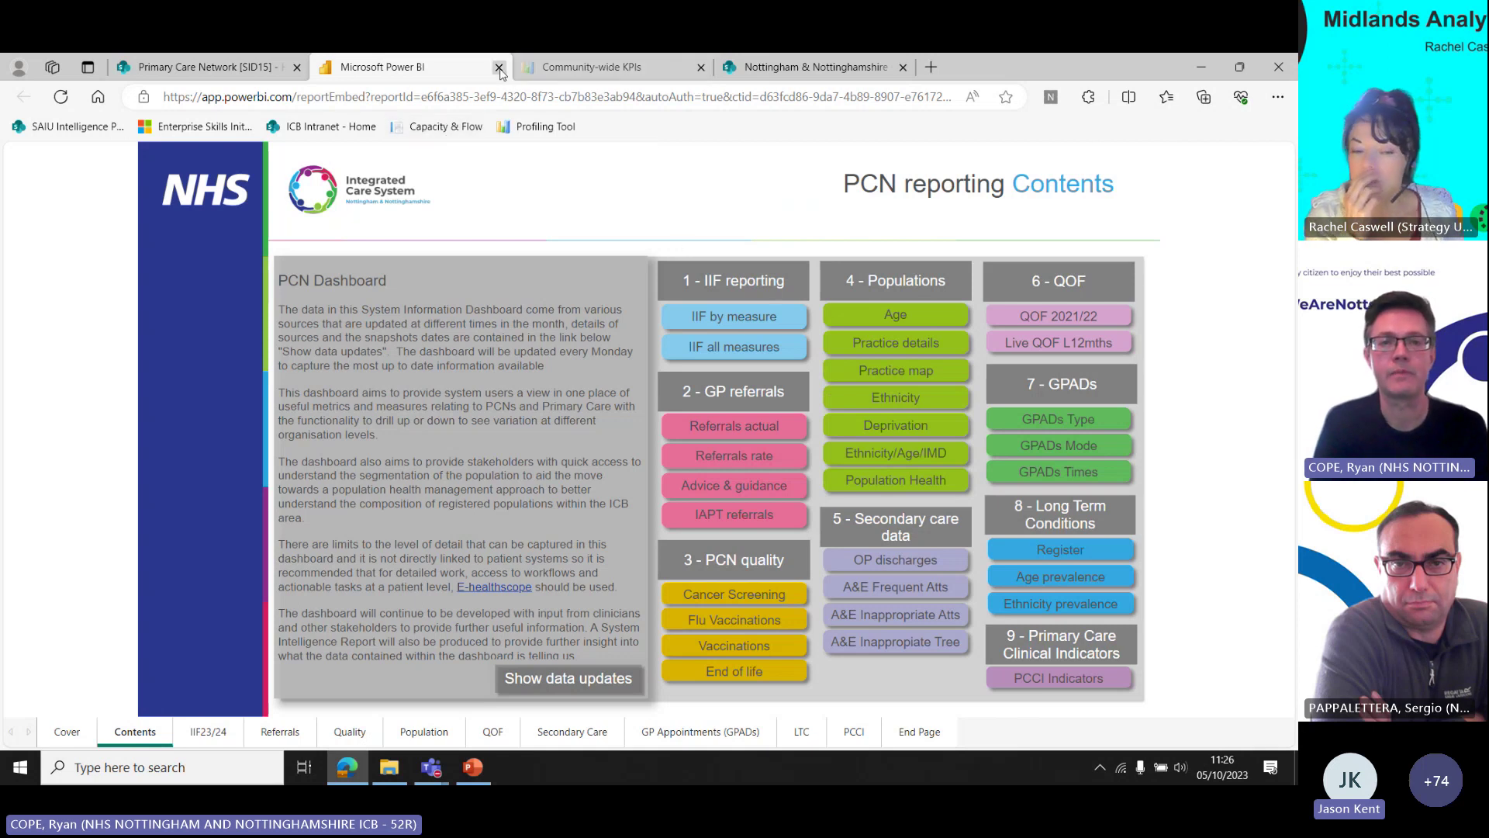
Close the PCN report tab and go from the SID15 site to System Control Centre [SID16].
left_click(498, 67)
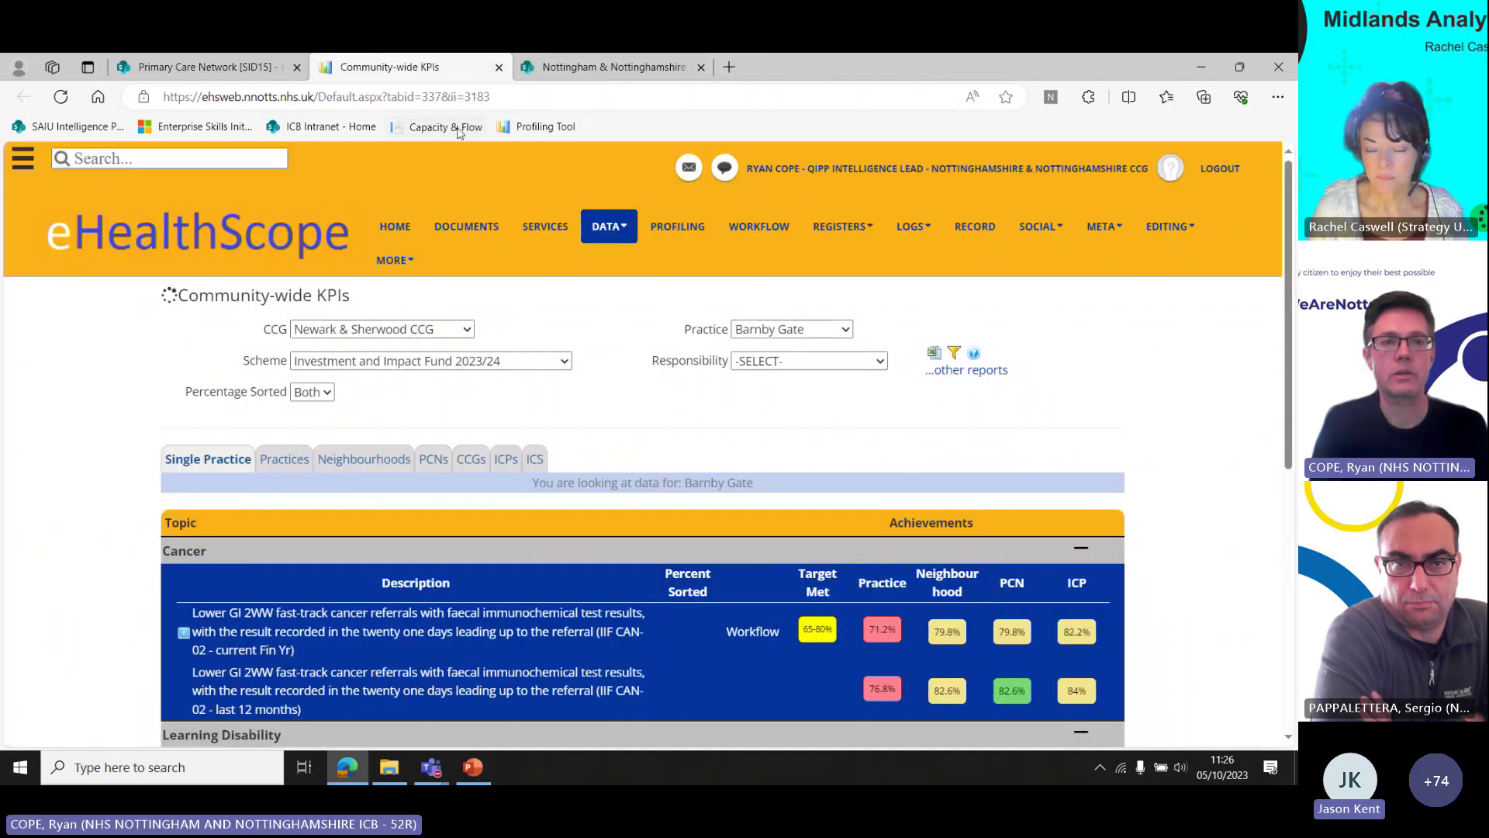
left_click(200, 67)
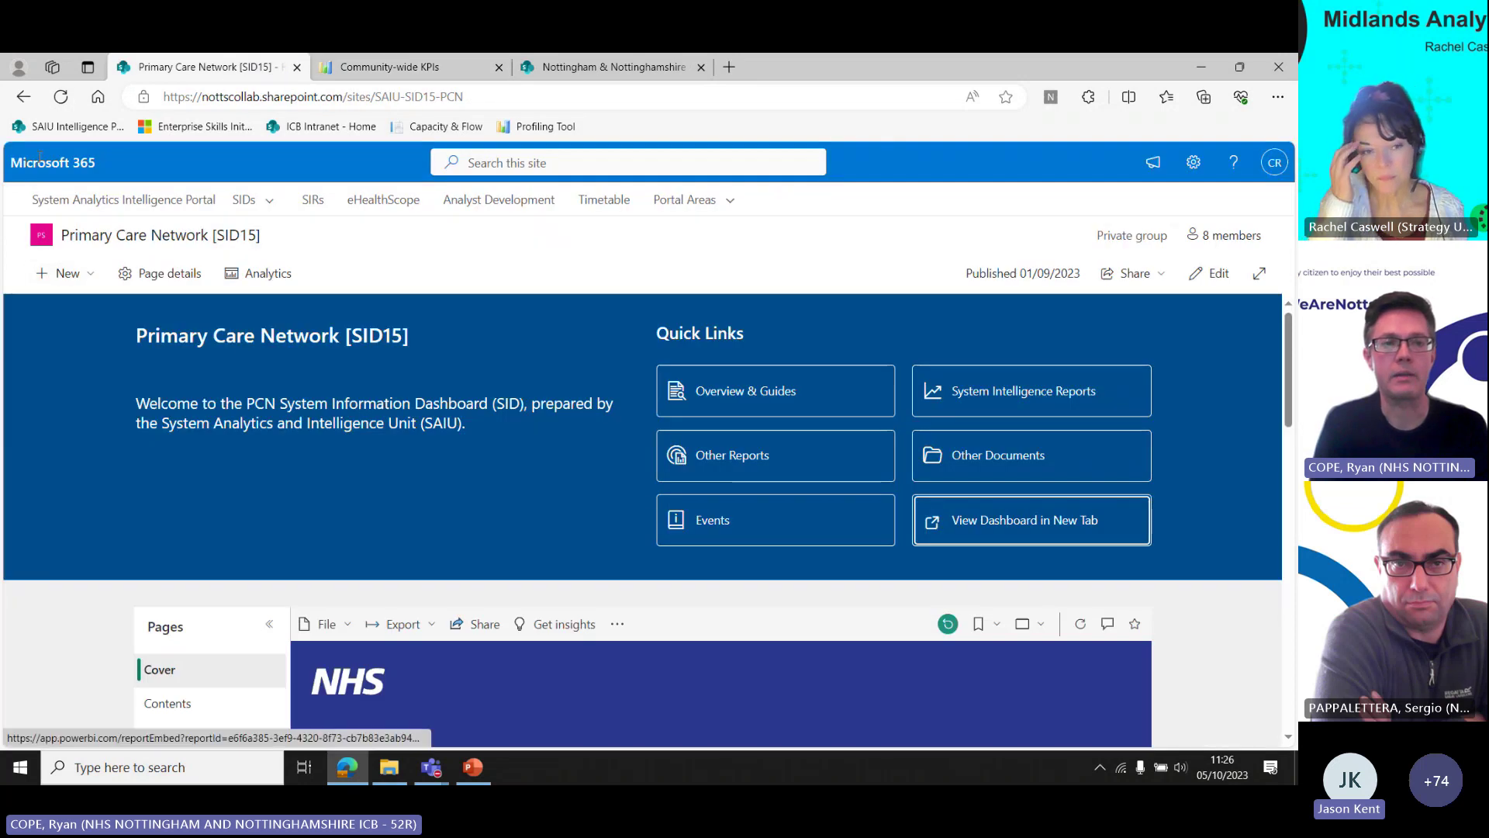
mouse_move(242, 204)
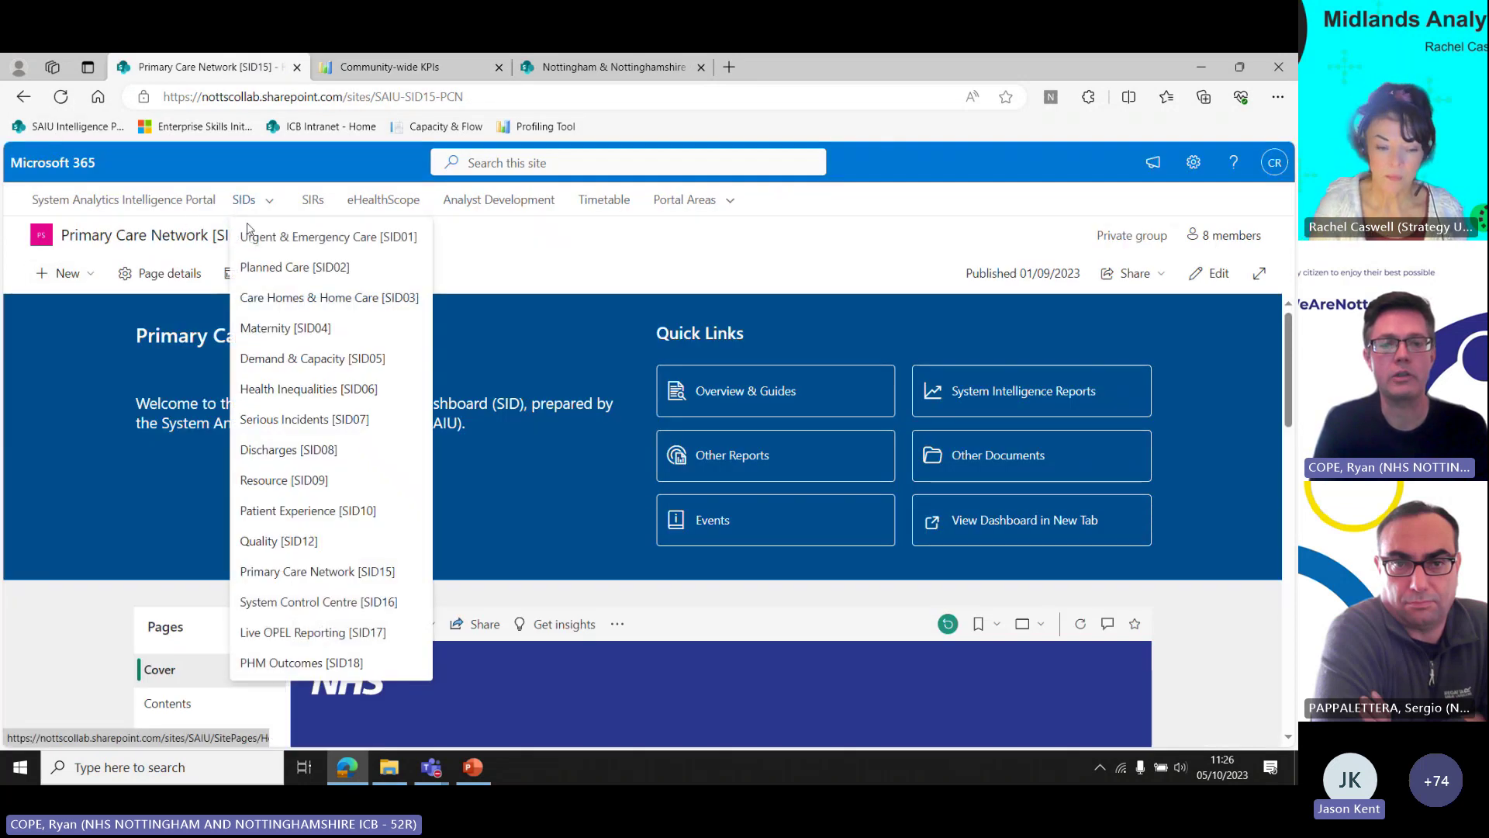
left_click(272, 602)
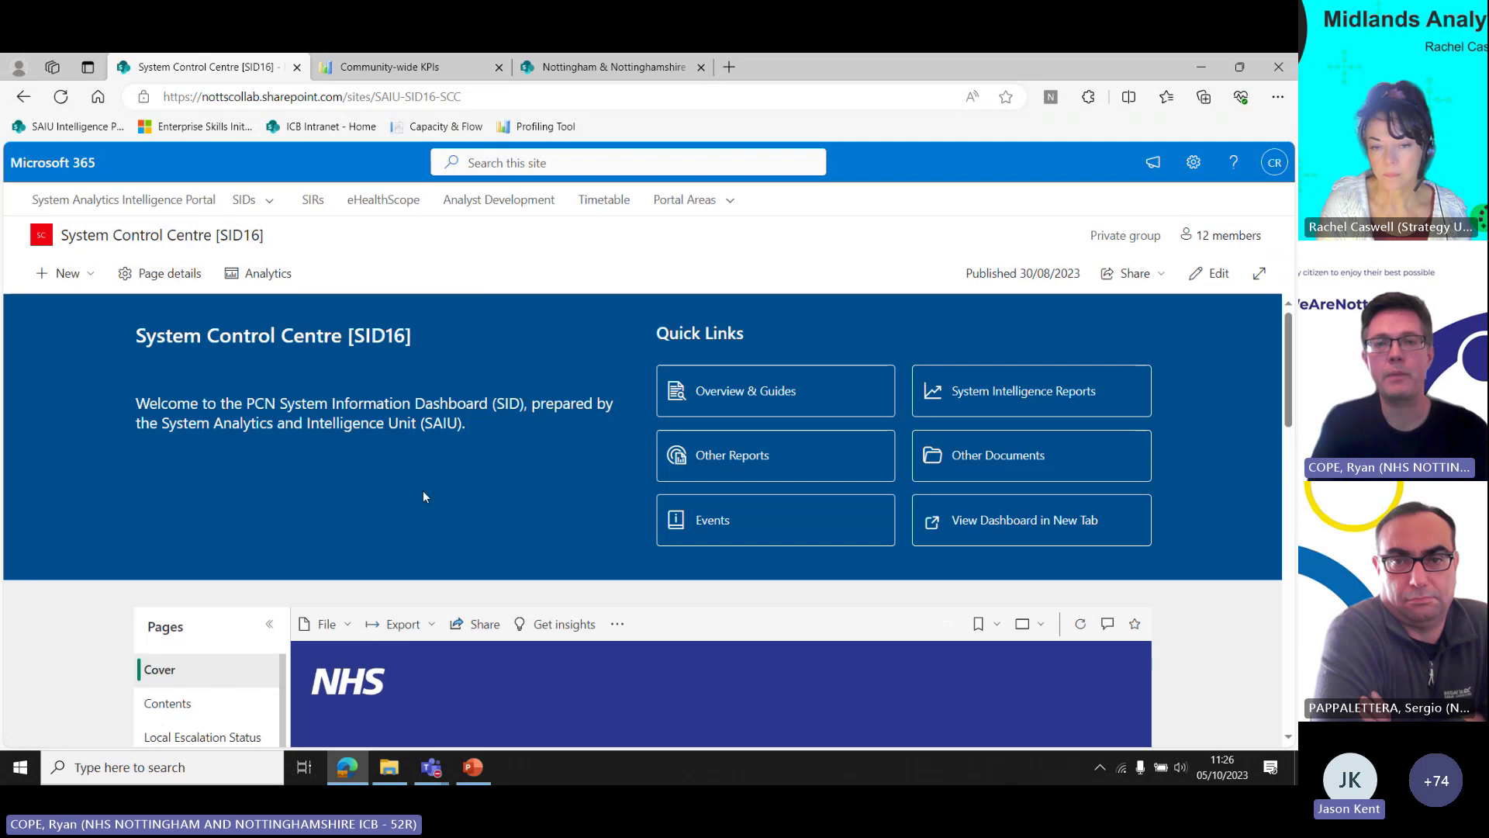
Open the System Control Centre dashboard, review the OPEL status summary, then return to Contents.
left_click(1004, 519)
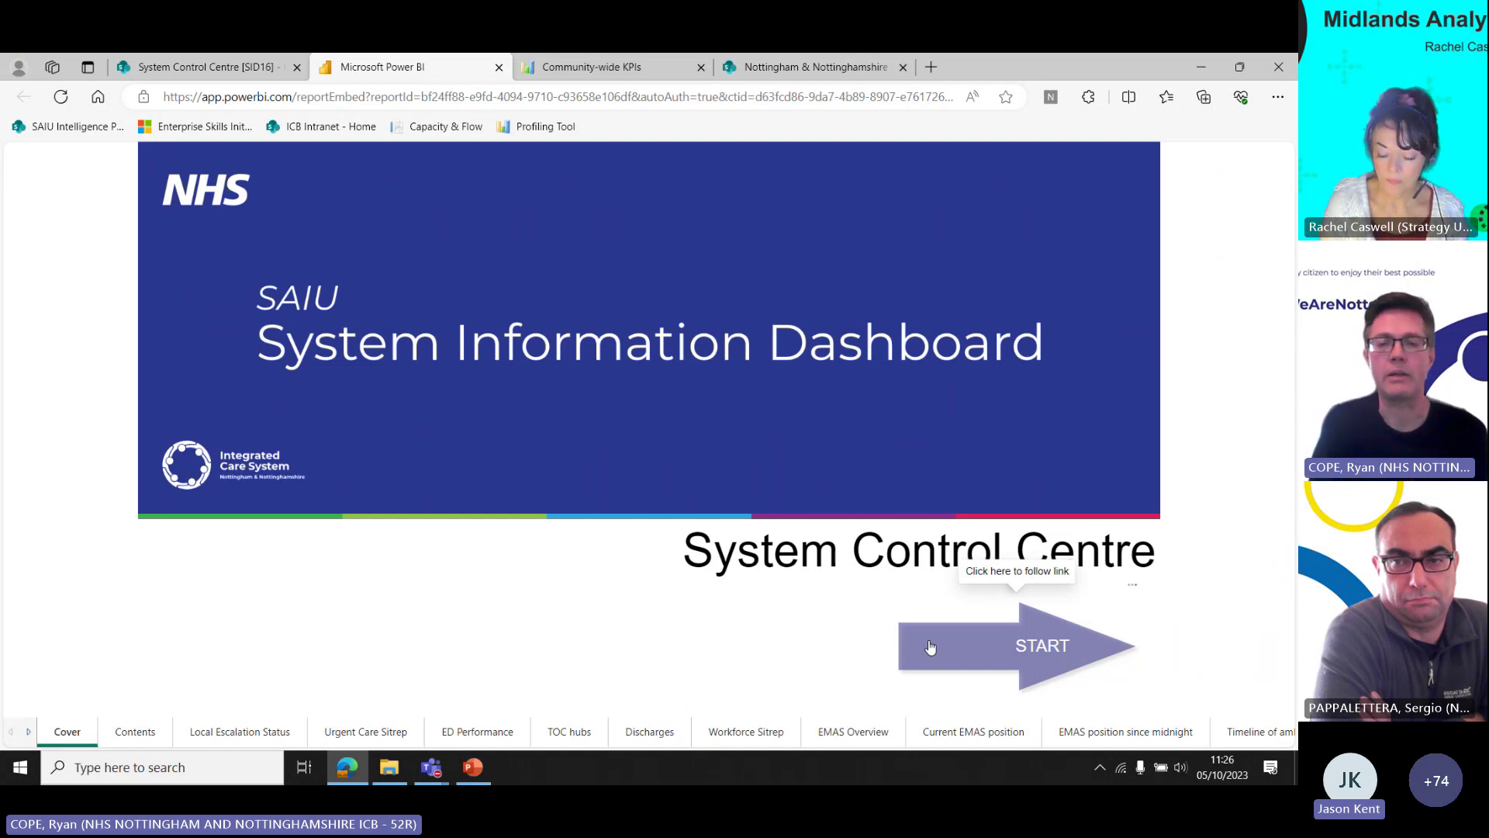
left_click(930, 647)
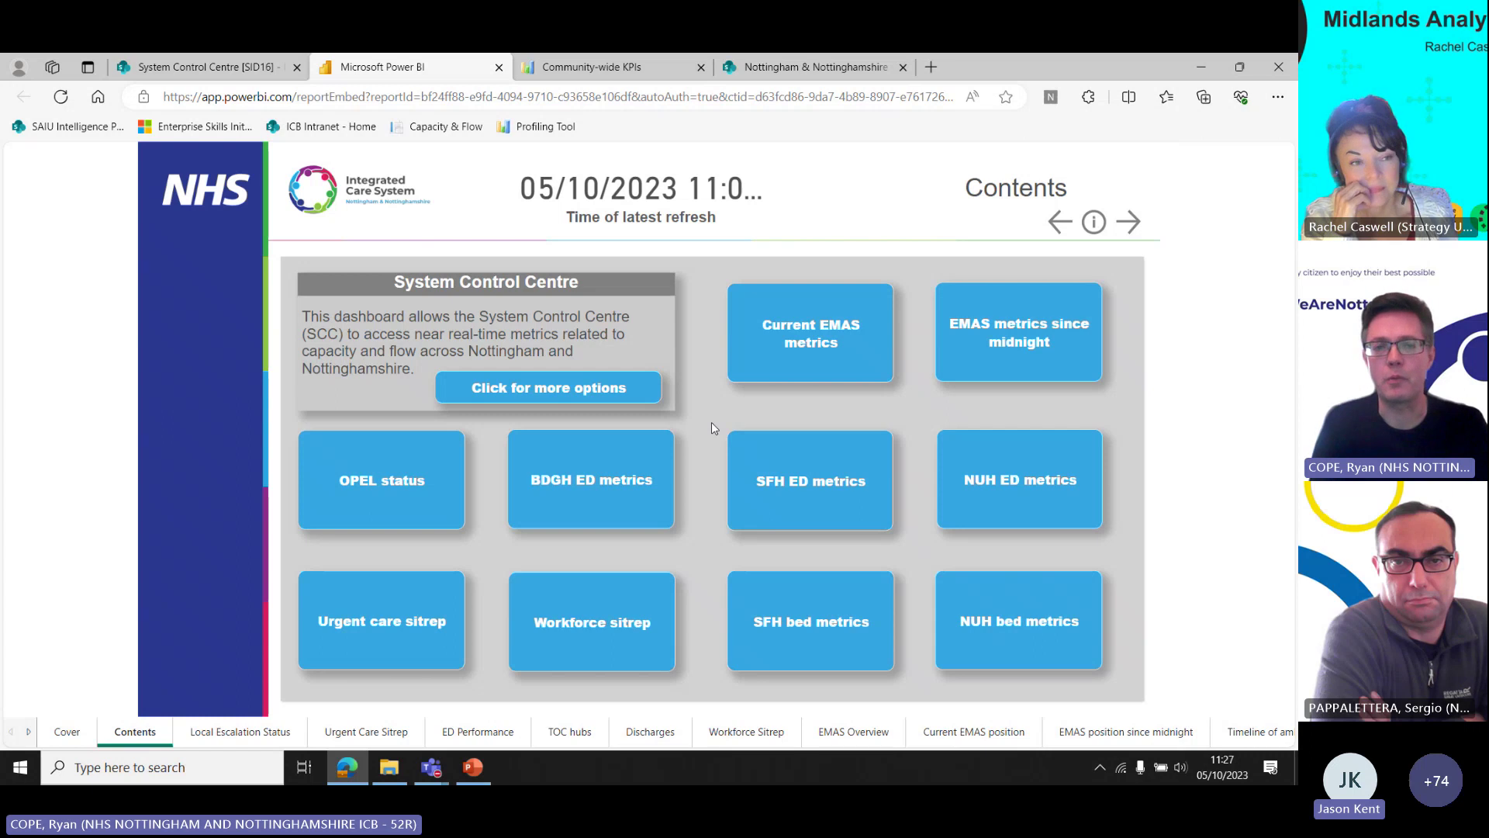
left_click(410, 484)
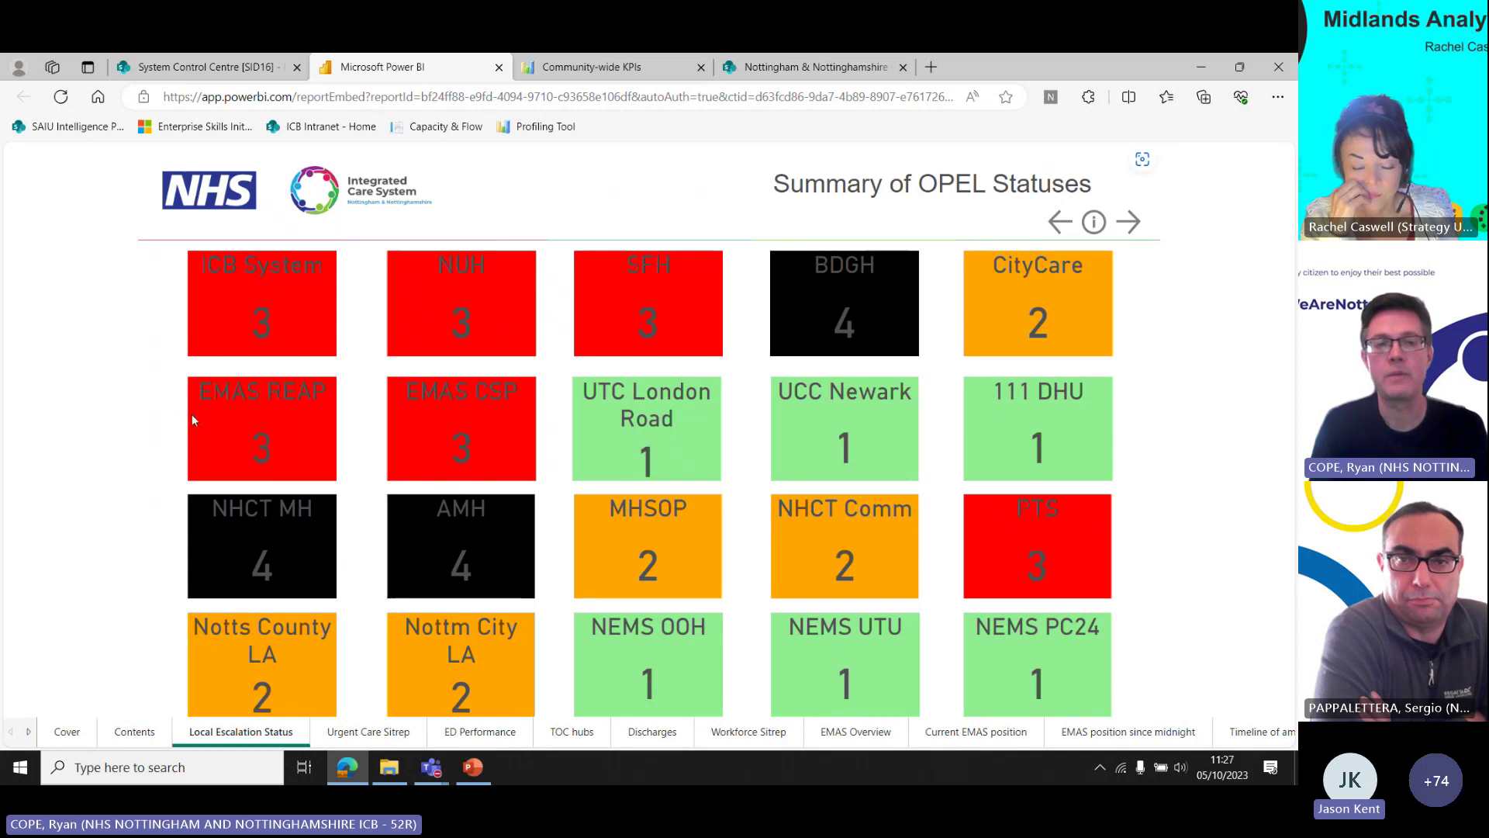
left_click(1092, 224)
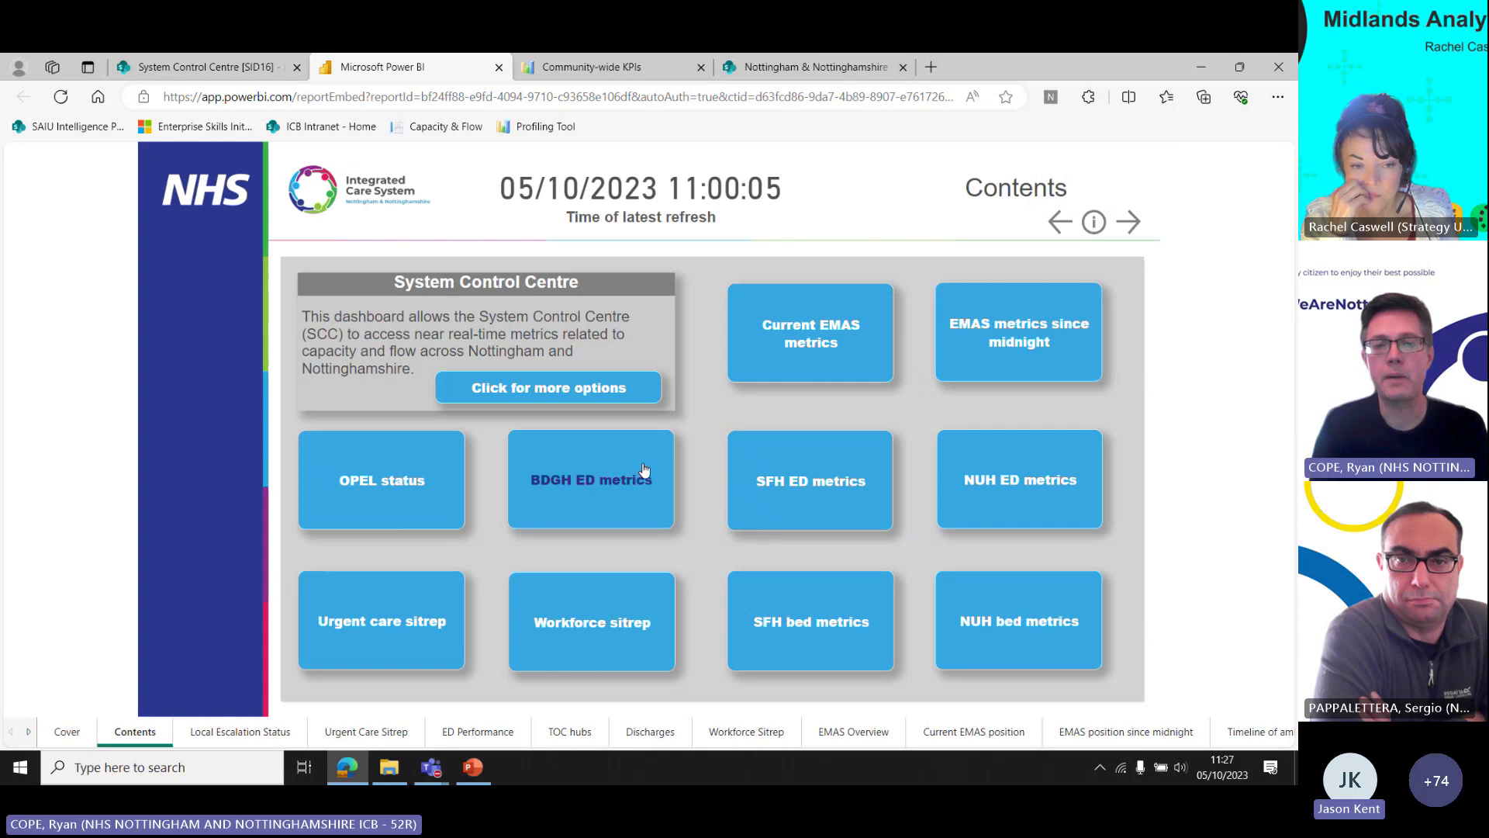
View ambulance metrics since midnight, then open the TOC Hub MSFT >24hr patients page.
left_click(956, 370)
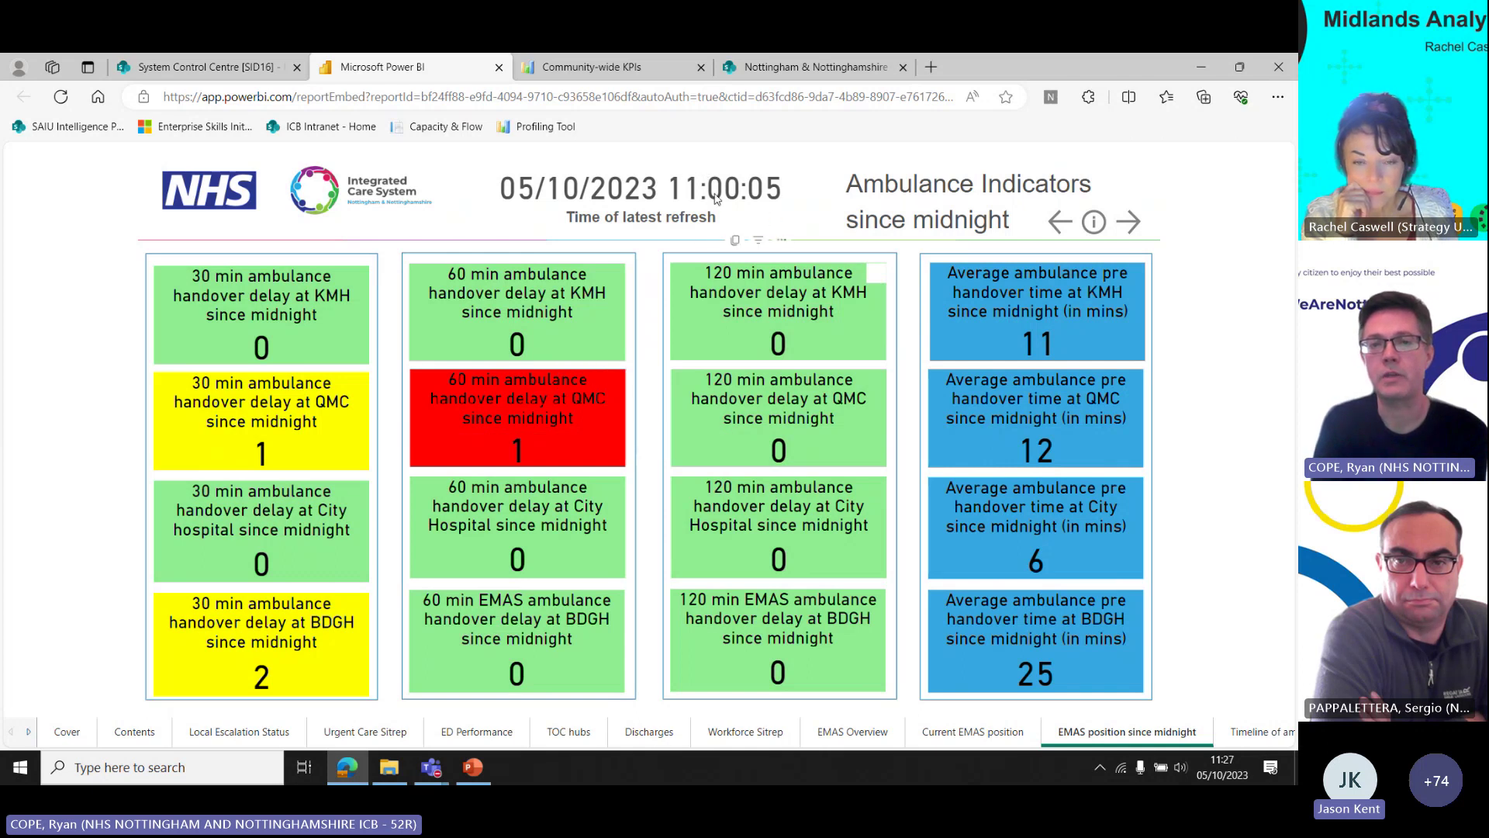
left_click(1091, 223)
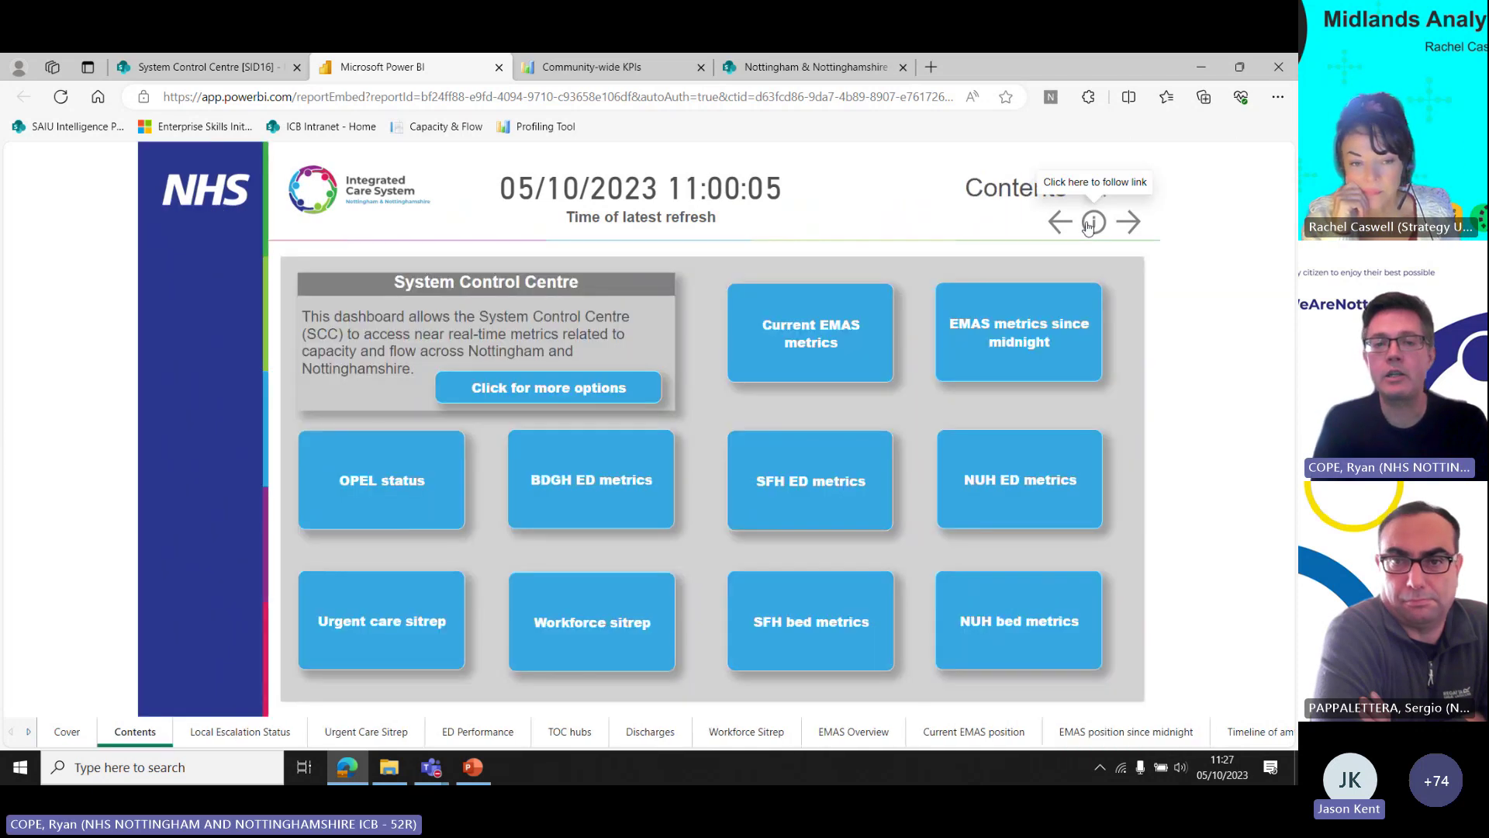
left_click(563, 390)
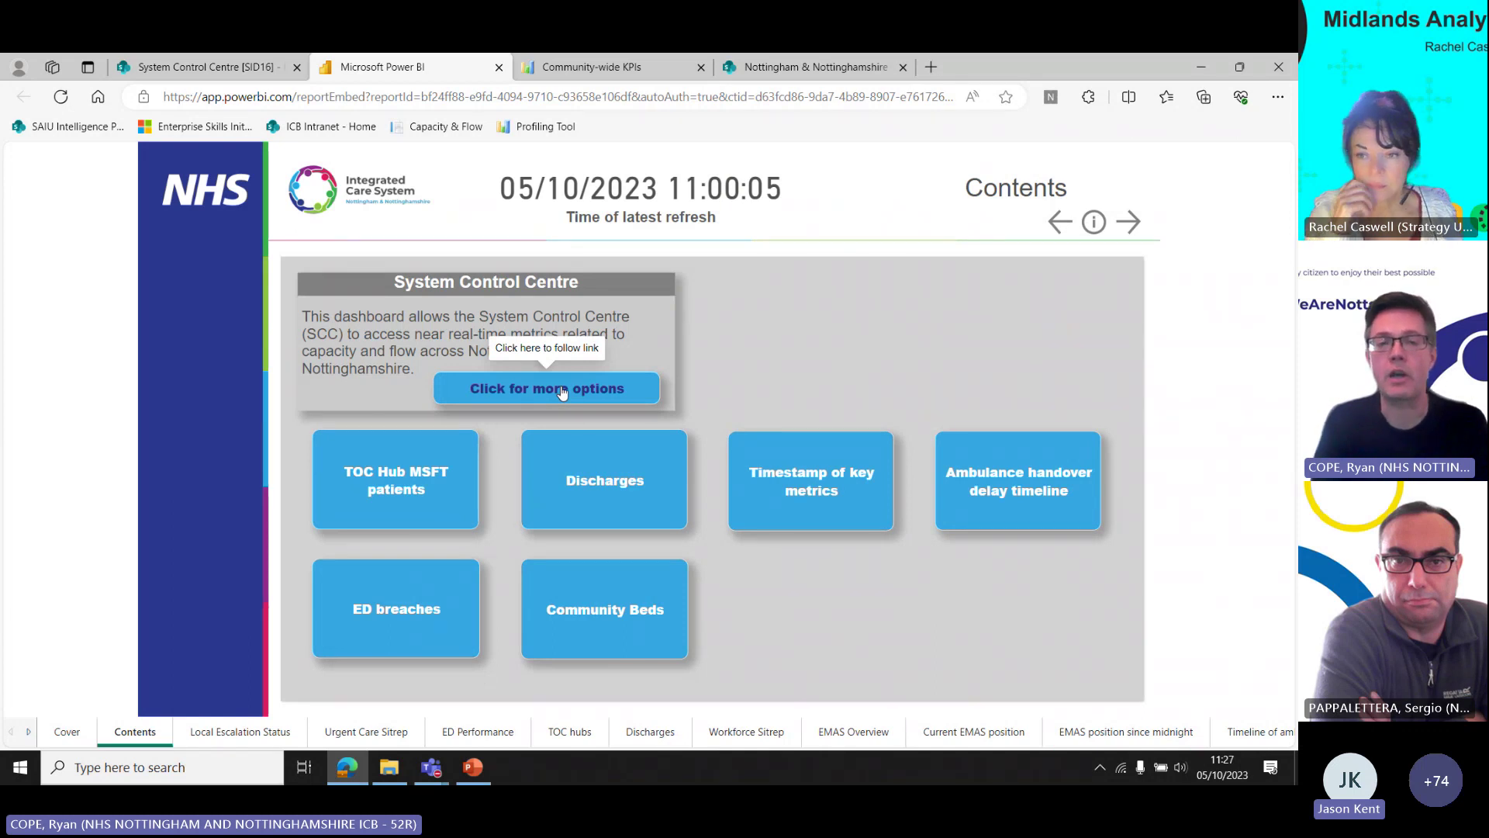
left_click(373, 460)
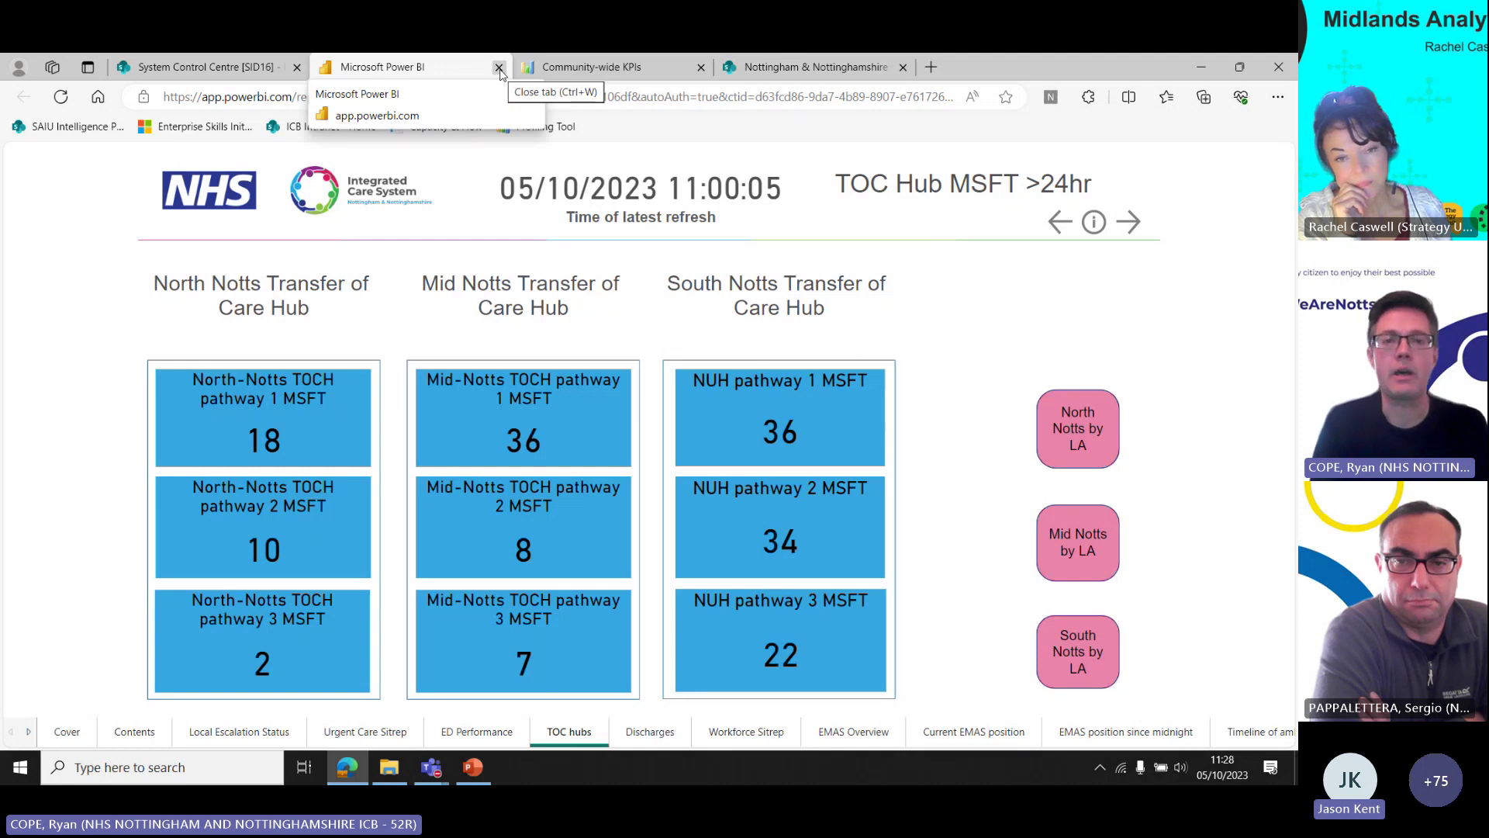
Close the System Control Centre report and scroll the portal home down to System Intelligence Reports.
left_click(499, 68)
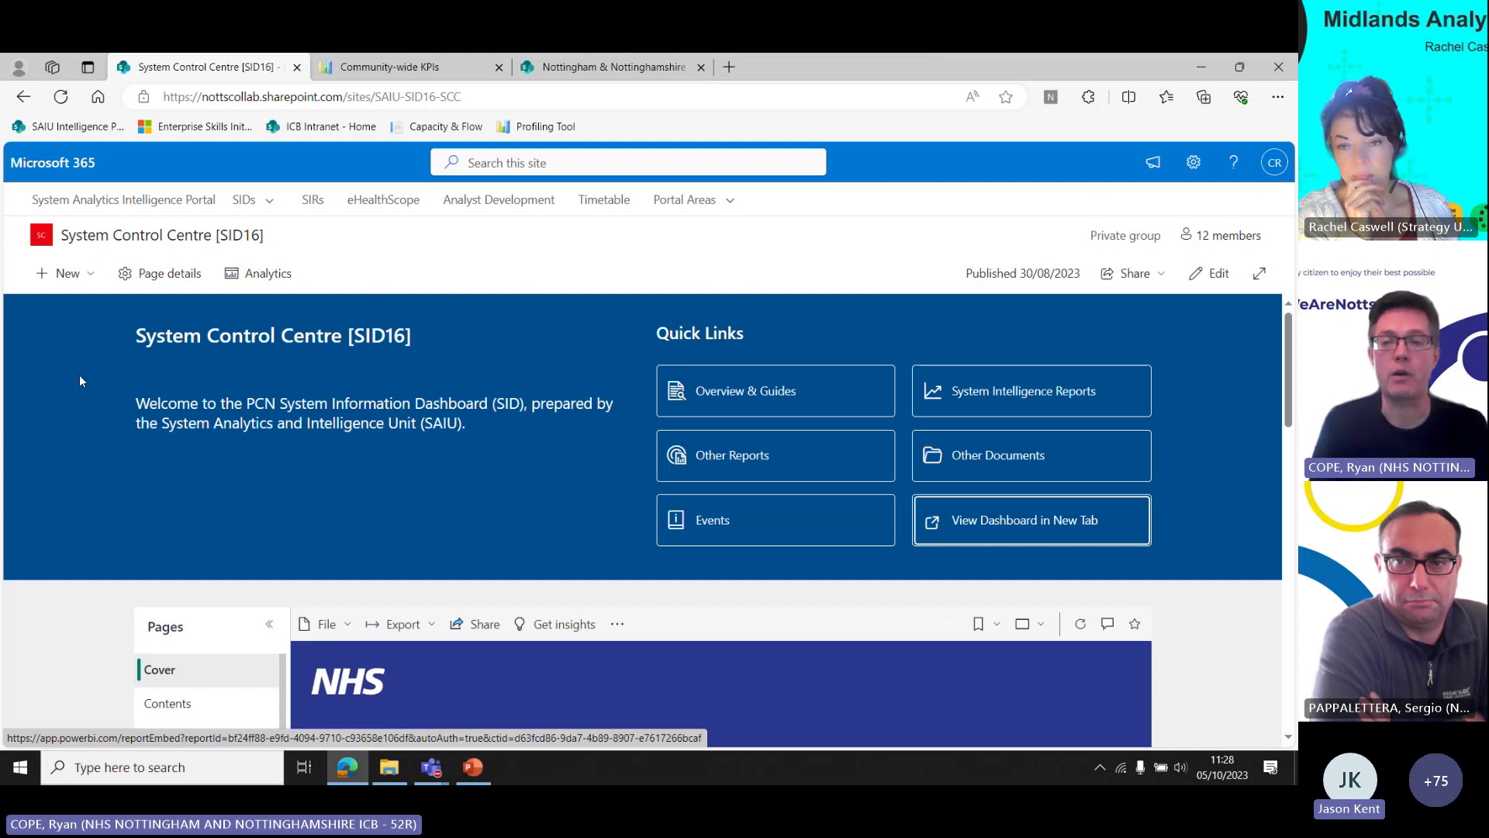
left_click(166, 205)
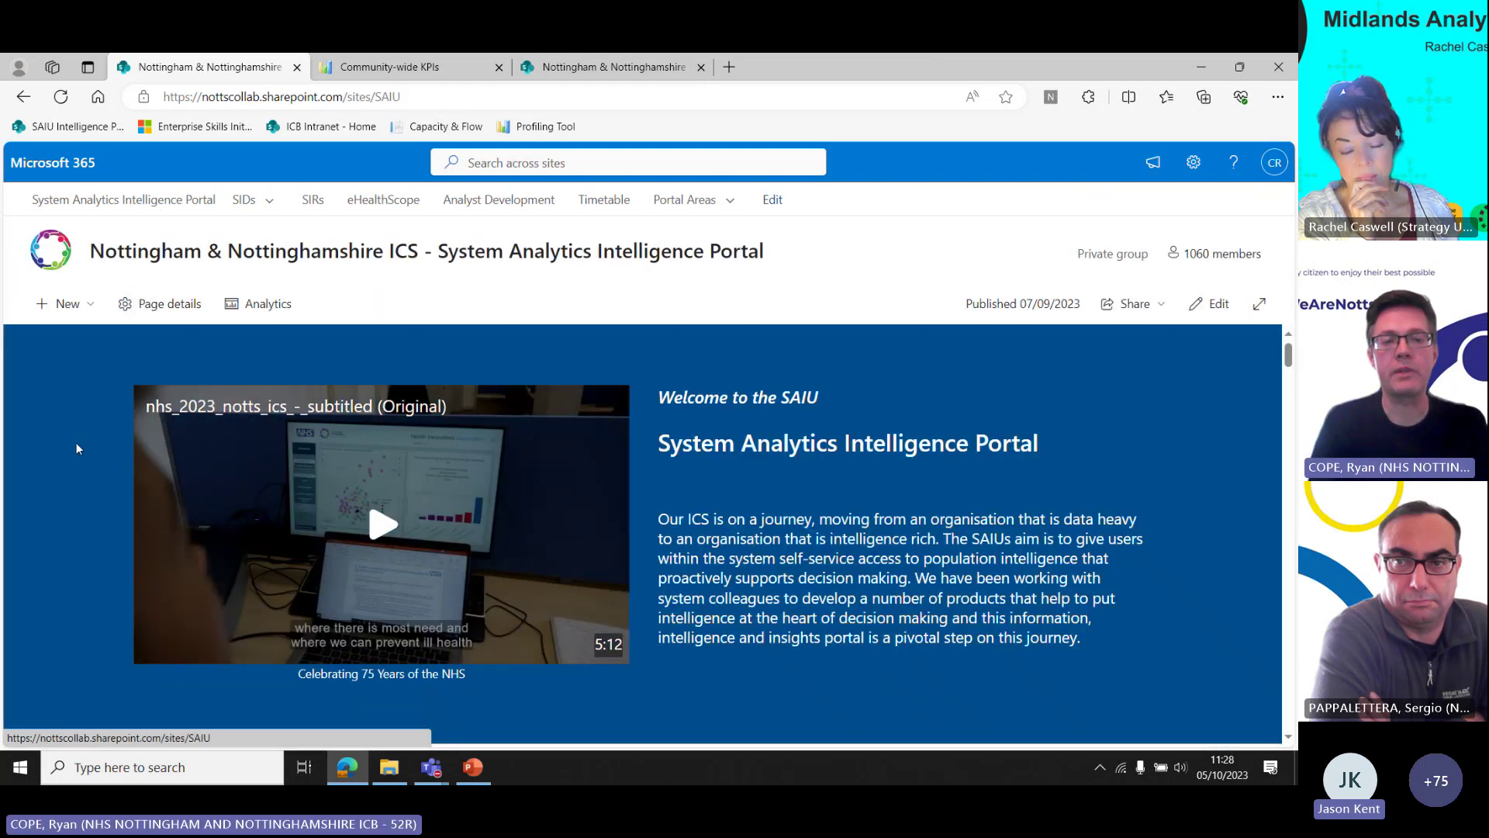
scroll(76, 442, "down", 10)
scroll(76, 448, "down", 7)
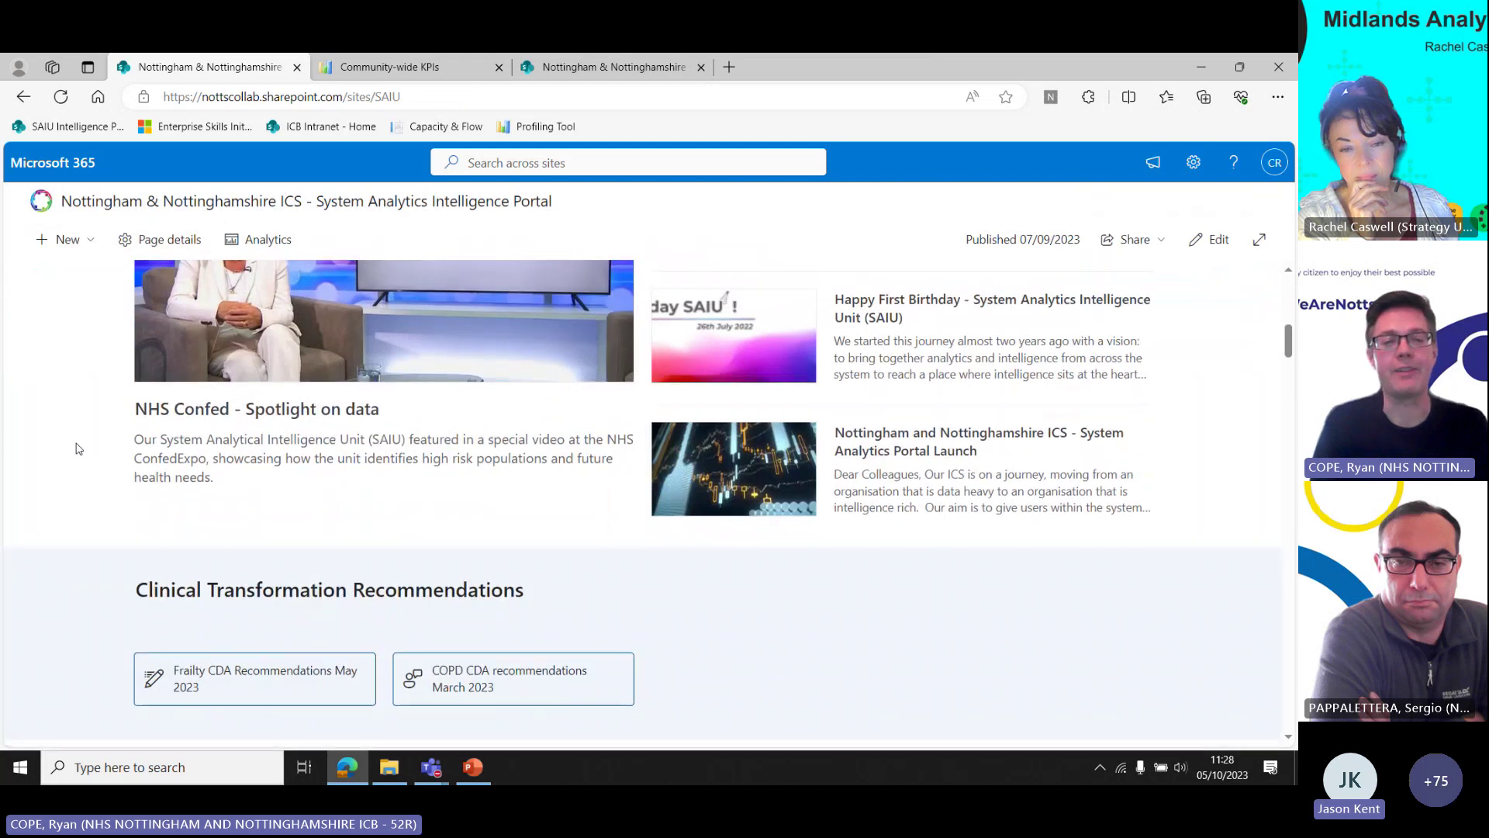
scroll(76, 449, "down", 7)
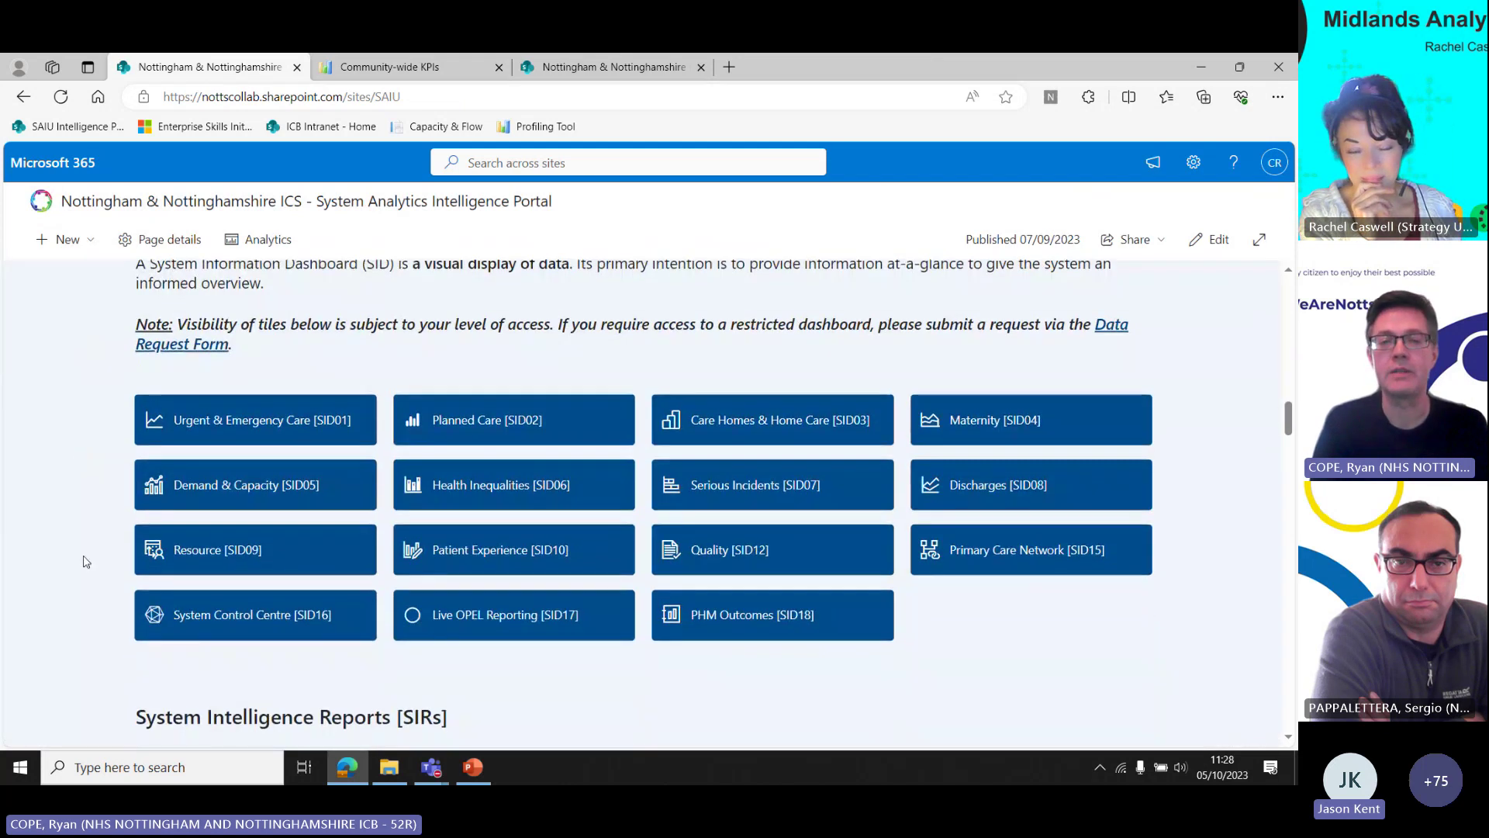
scroll(86, 561, "down", 5)
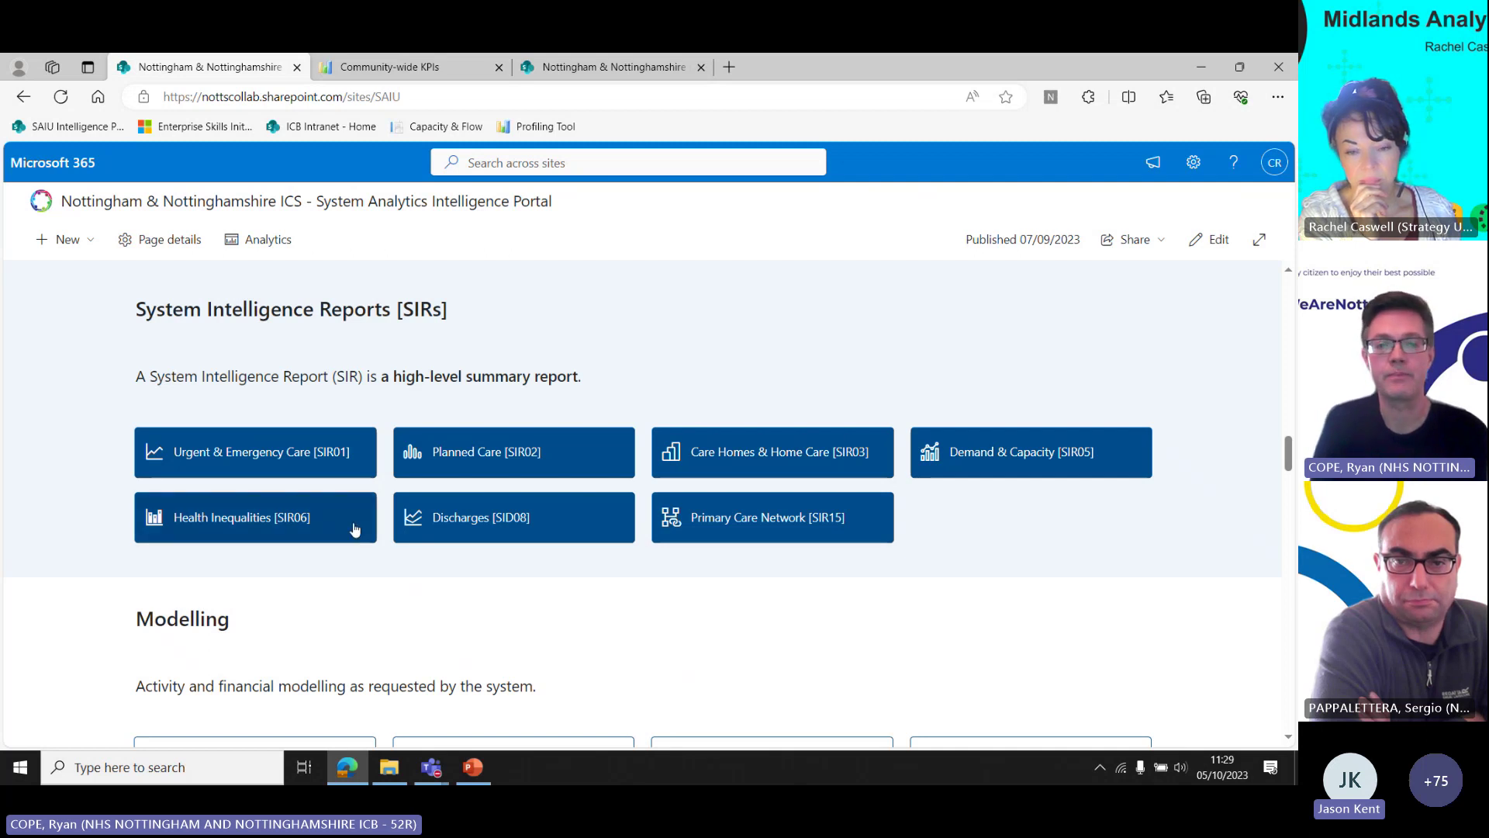
Open the Discharges [SID08] library, sort Modified newer to older, and open the 13-09-2023 report.
left_click(439, 519)
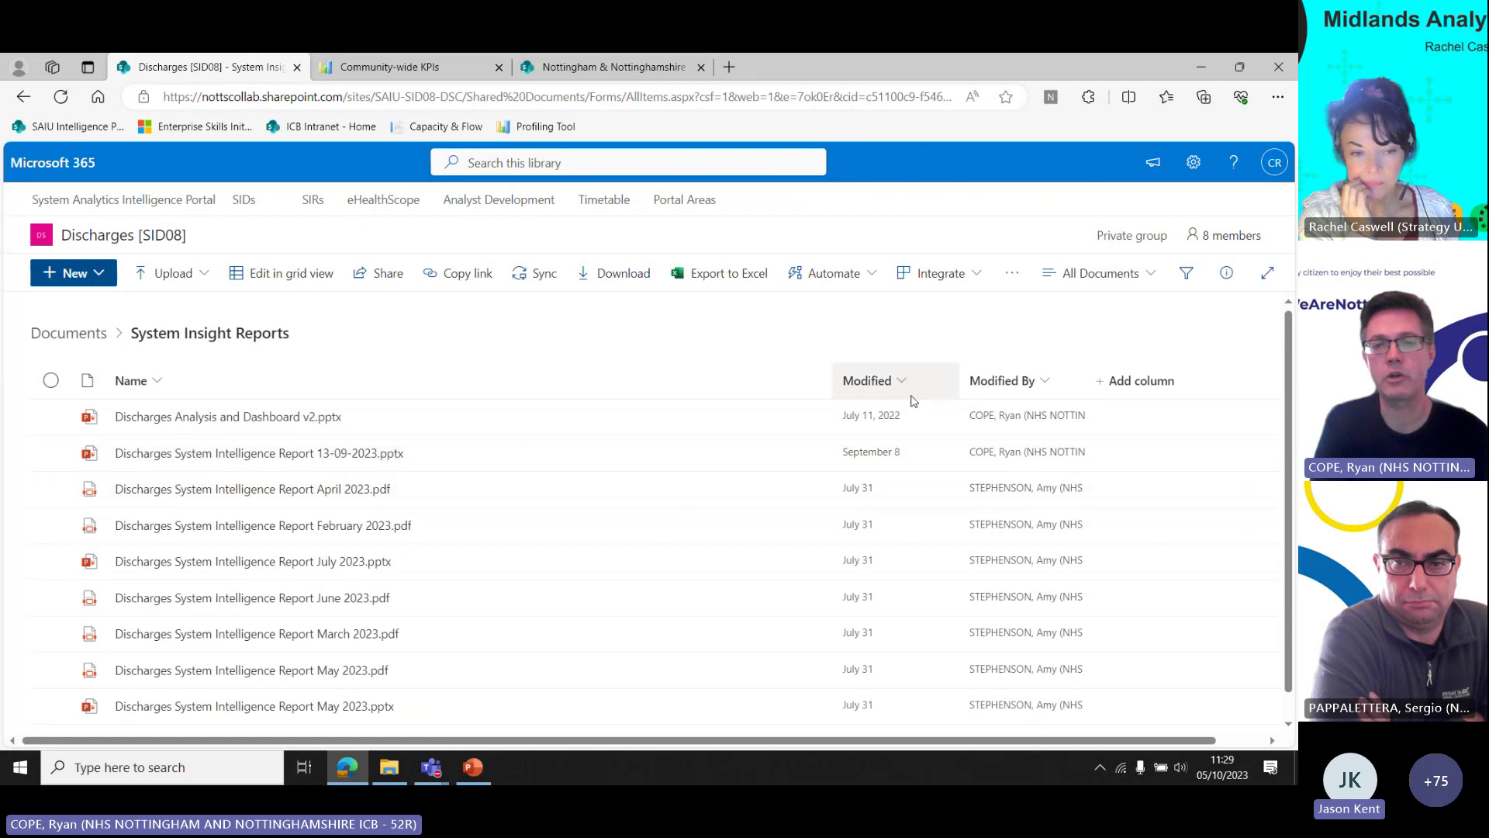
left_click(872, 382)
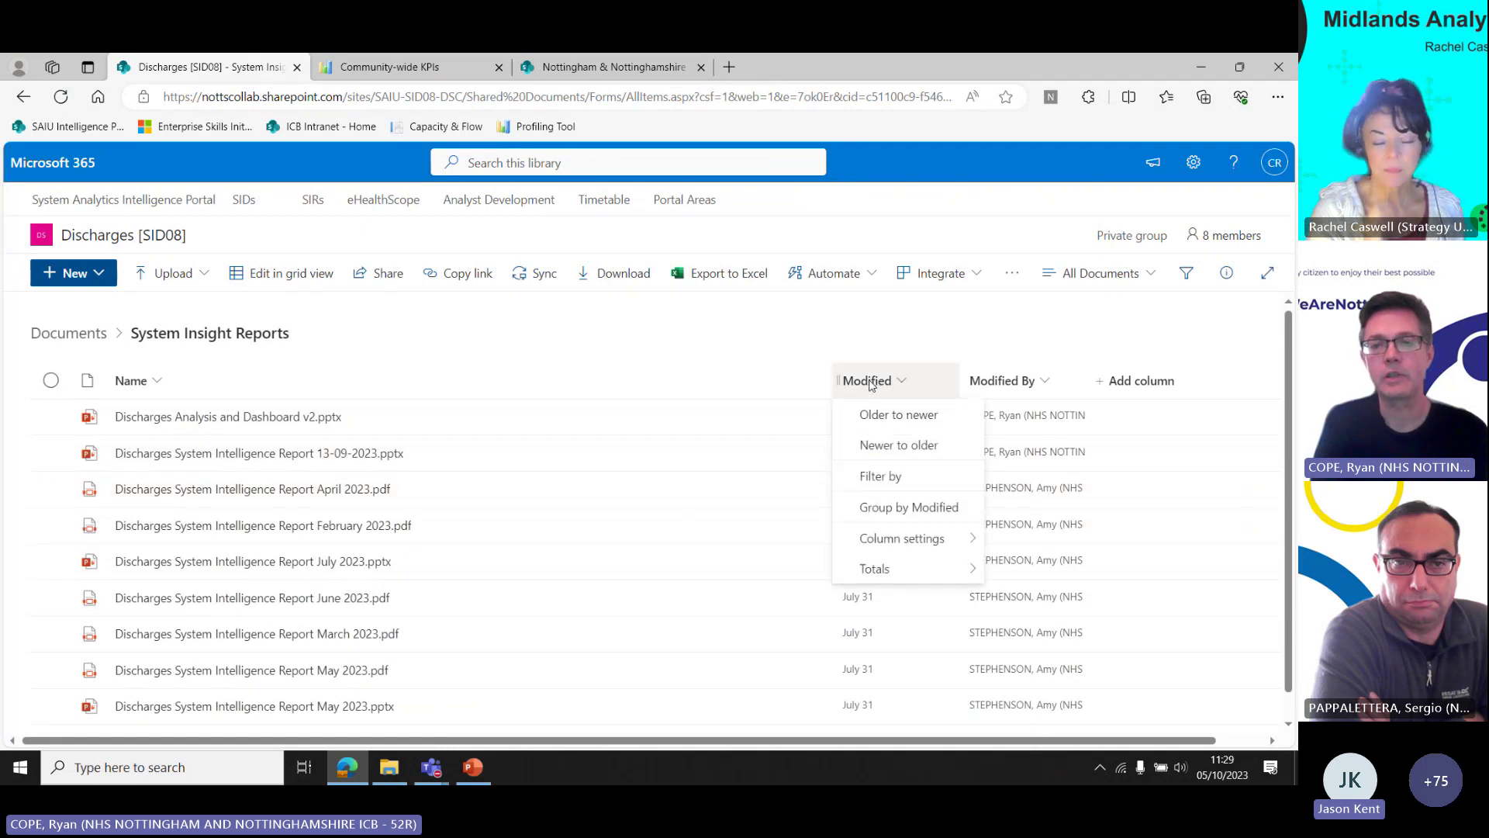
left_click(875, 447)
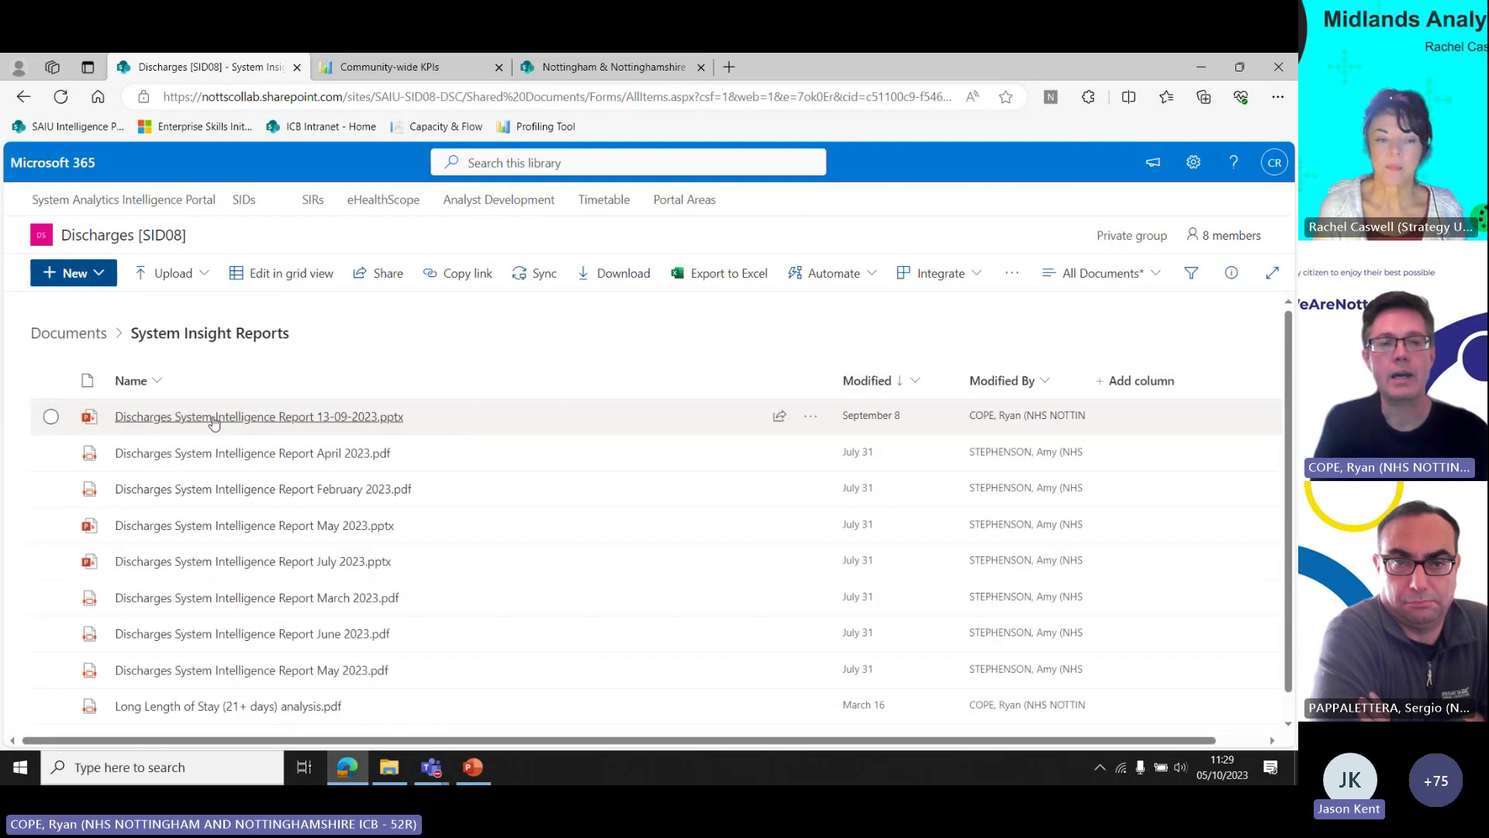
left_click(215, 422)
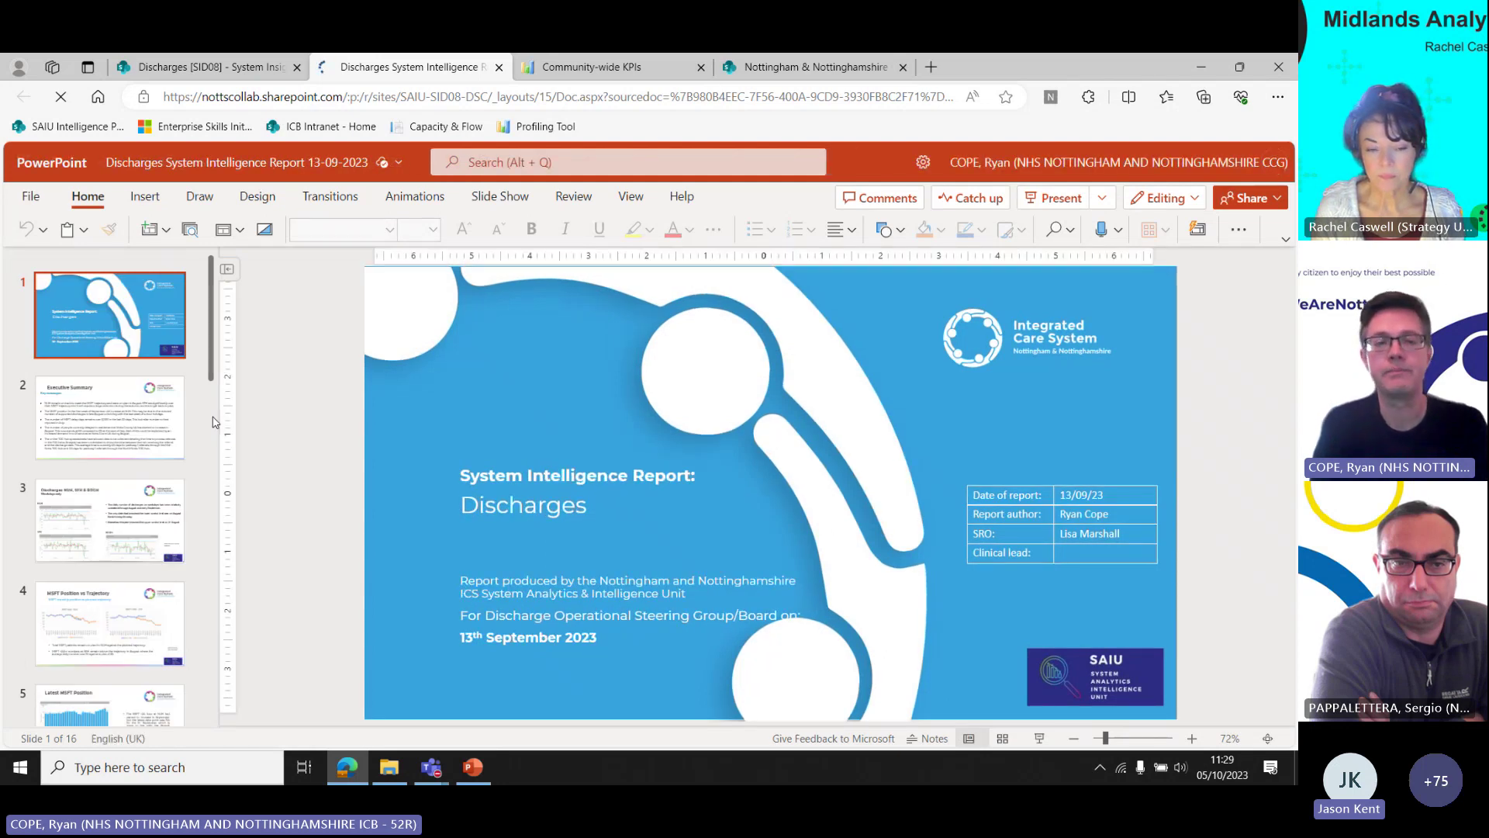
View the Executive Summary, Discharges NUH/SFH/BDGH, MSFT position, MSFT delays and Pre-noon discharges slides.
left_click(101, 430)
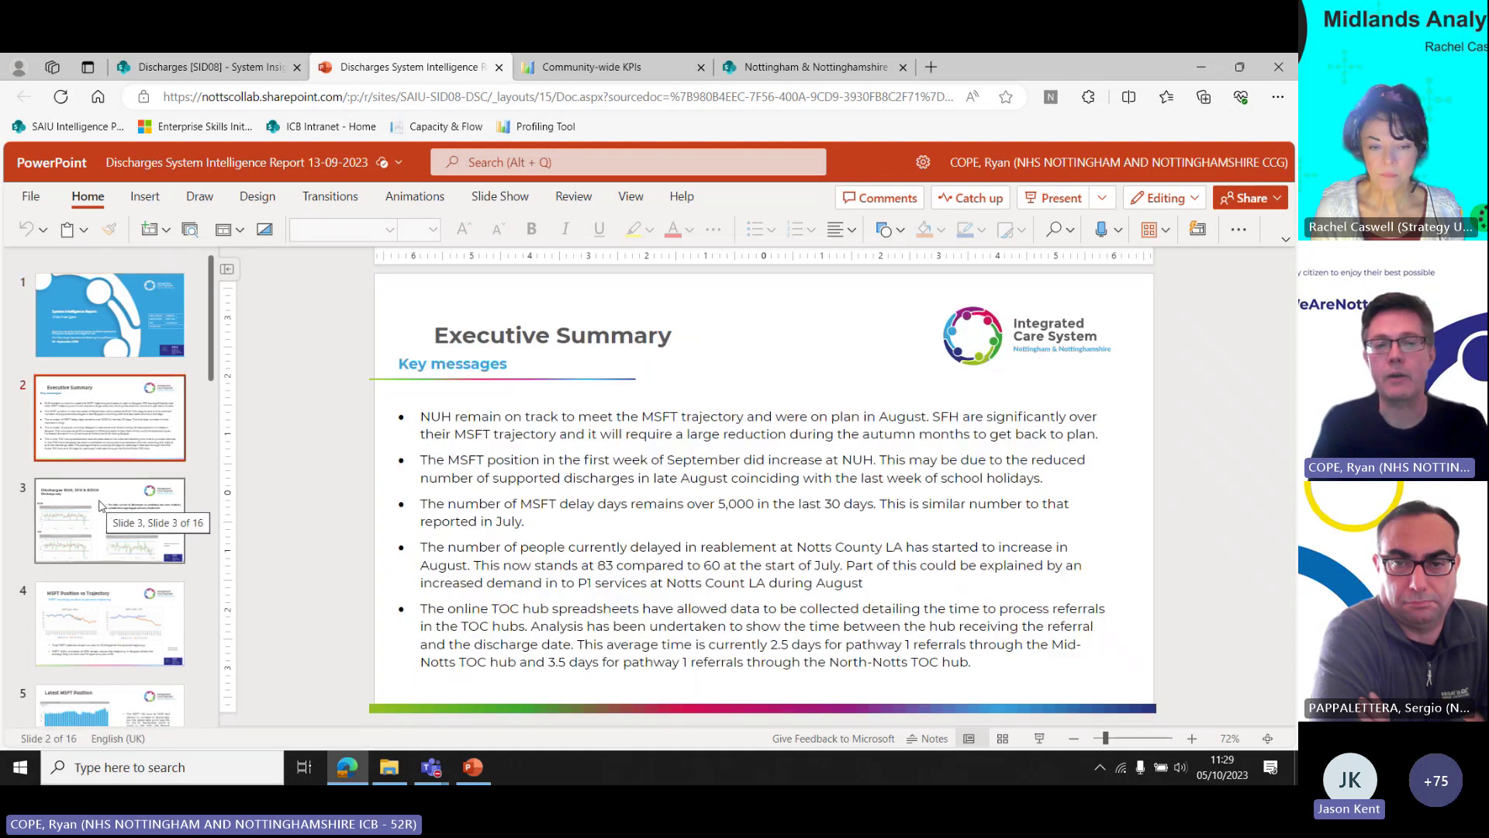
left_click(101, 506)
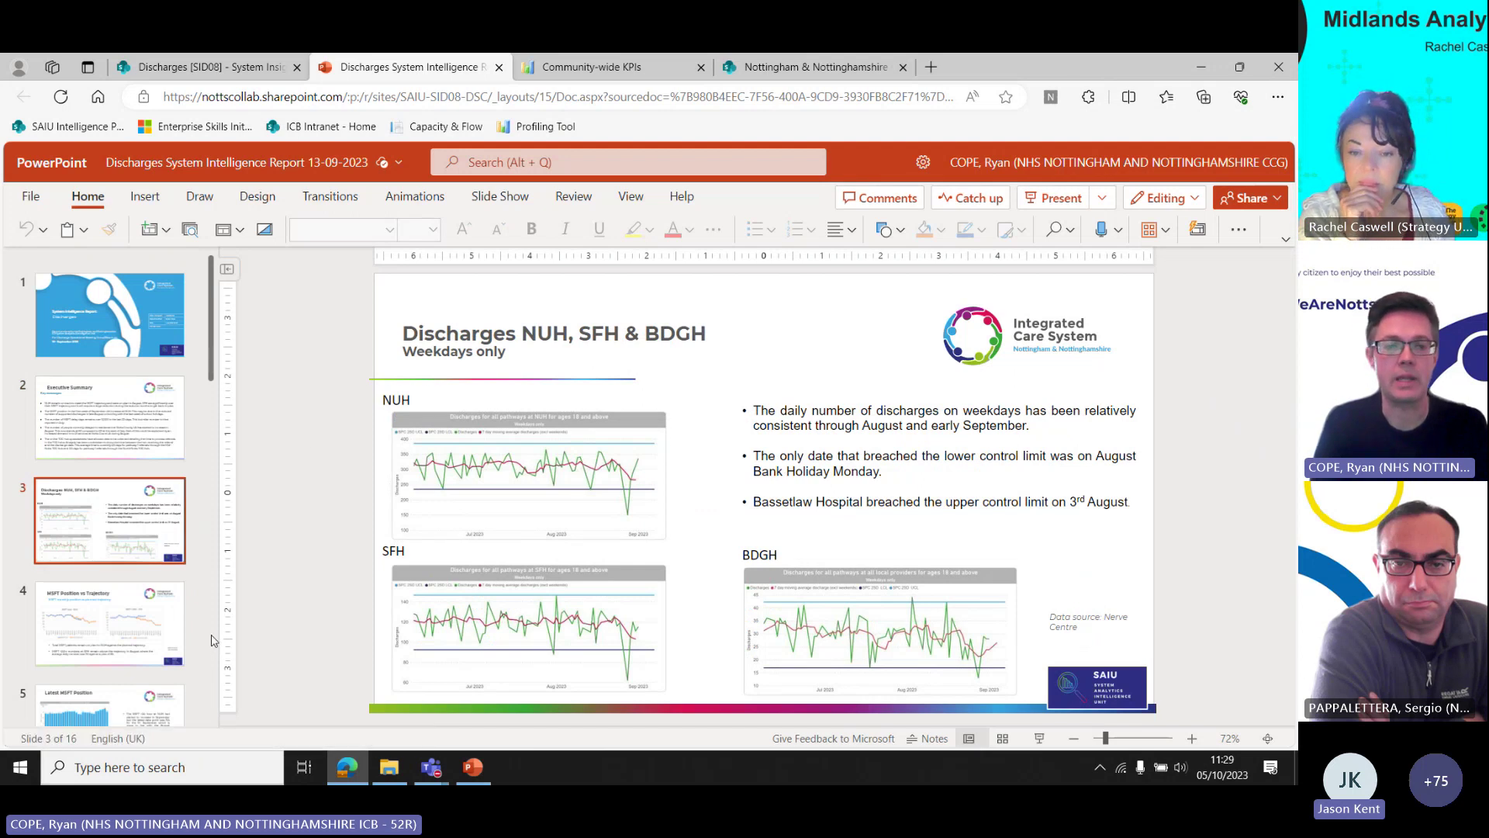
scroll(128, 383, "down", 5)
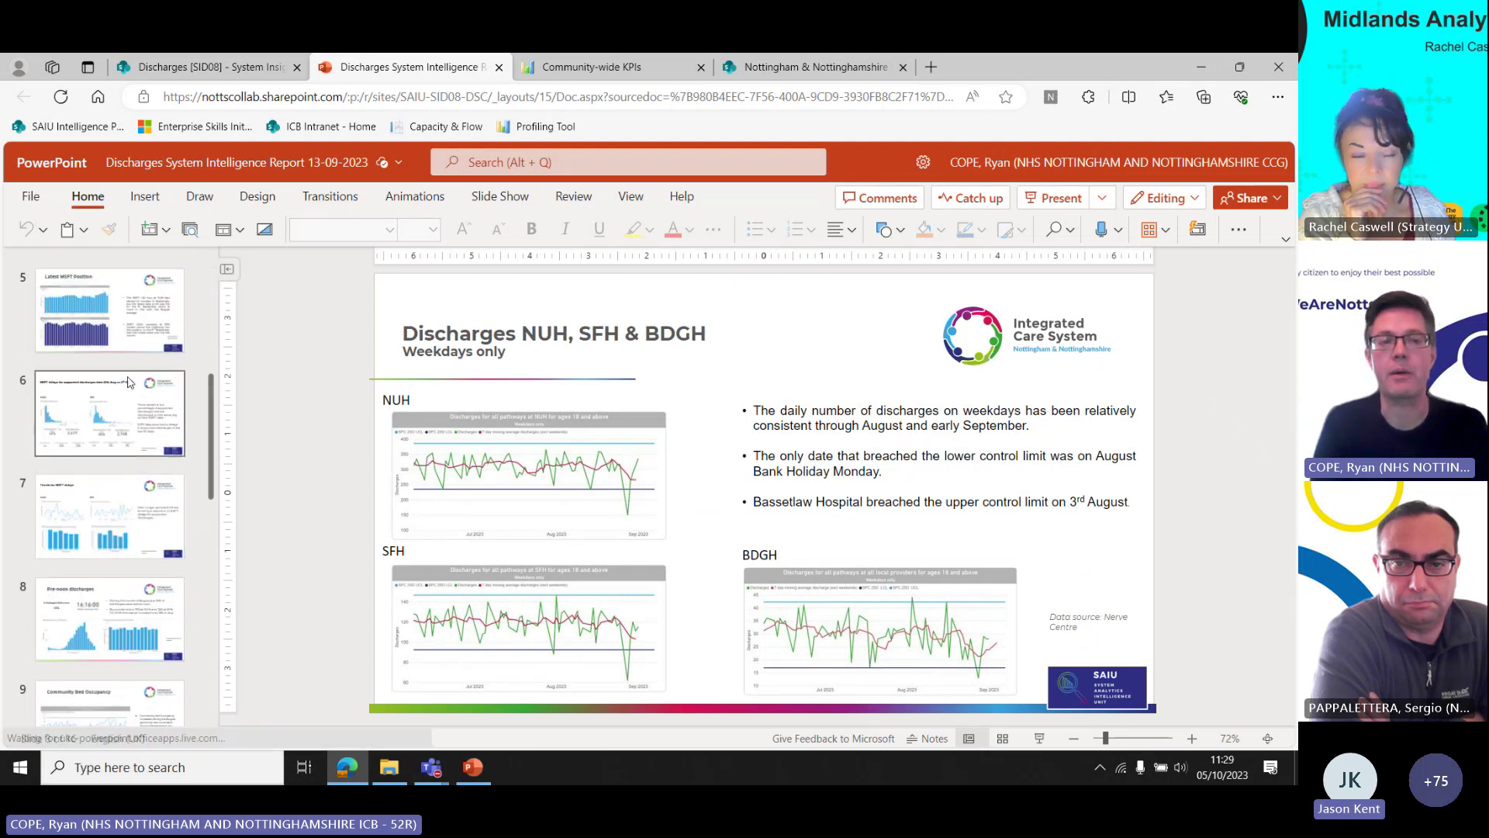
left_click(101, 314)
left_click(89, 412)
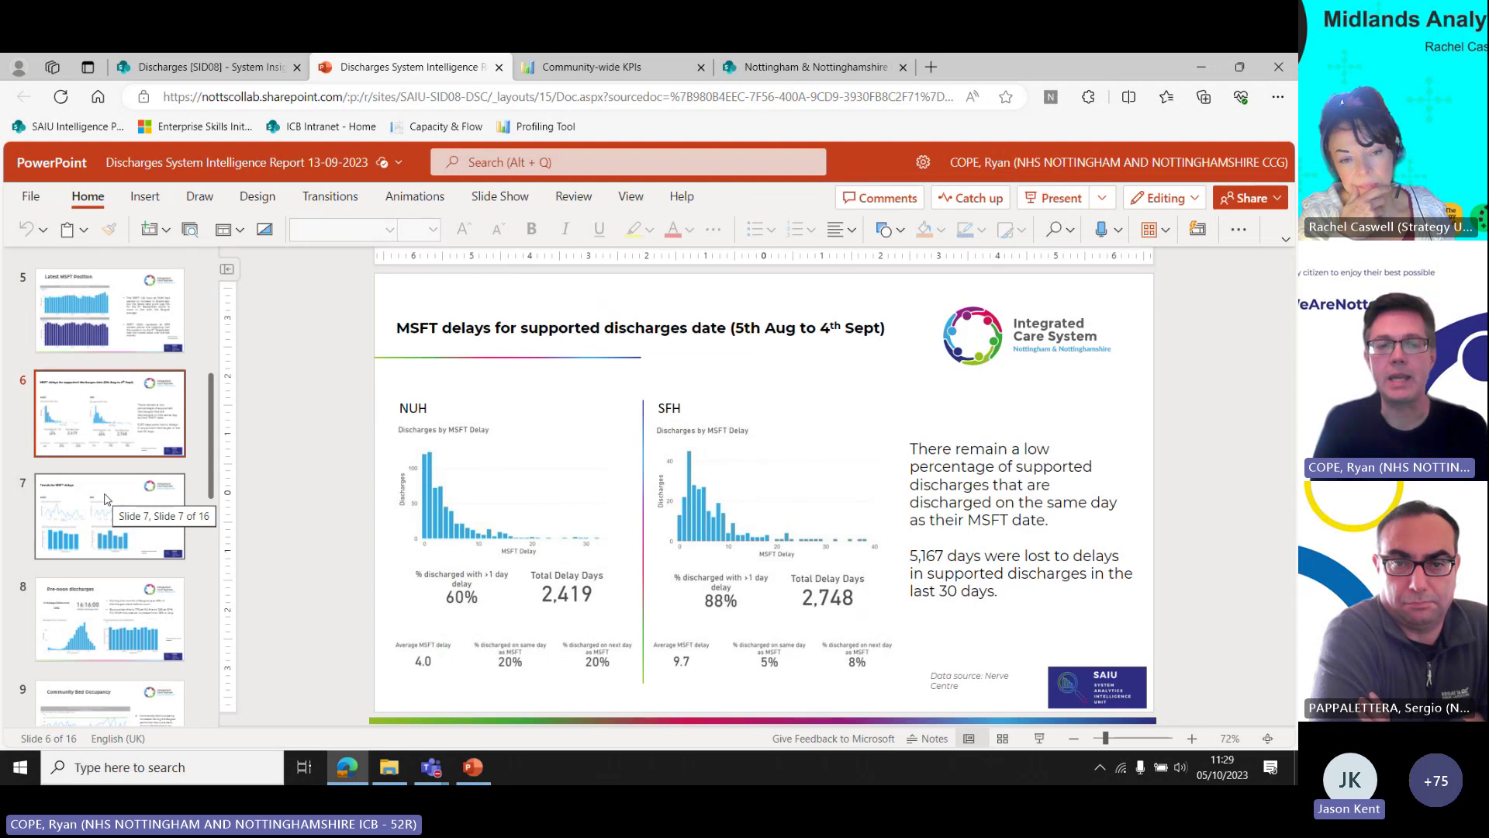
left_click(86, 620)
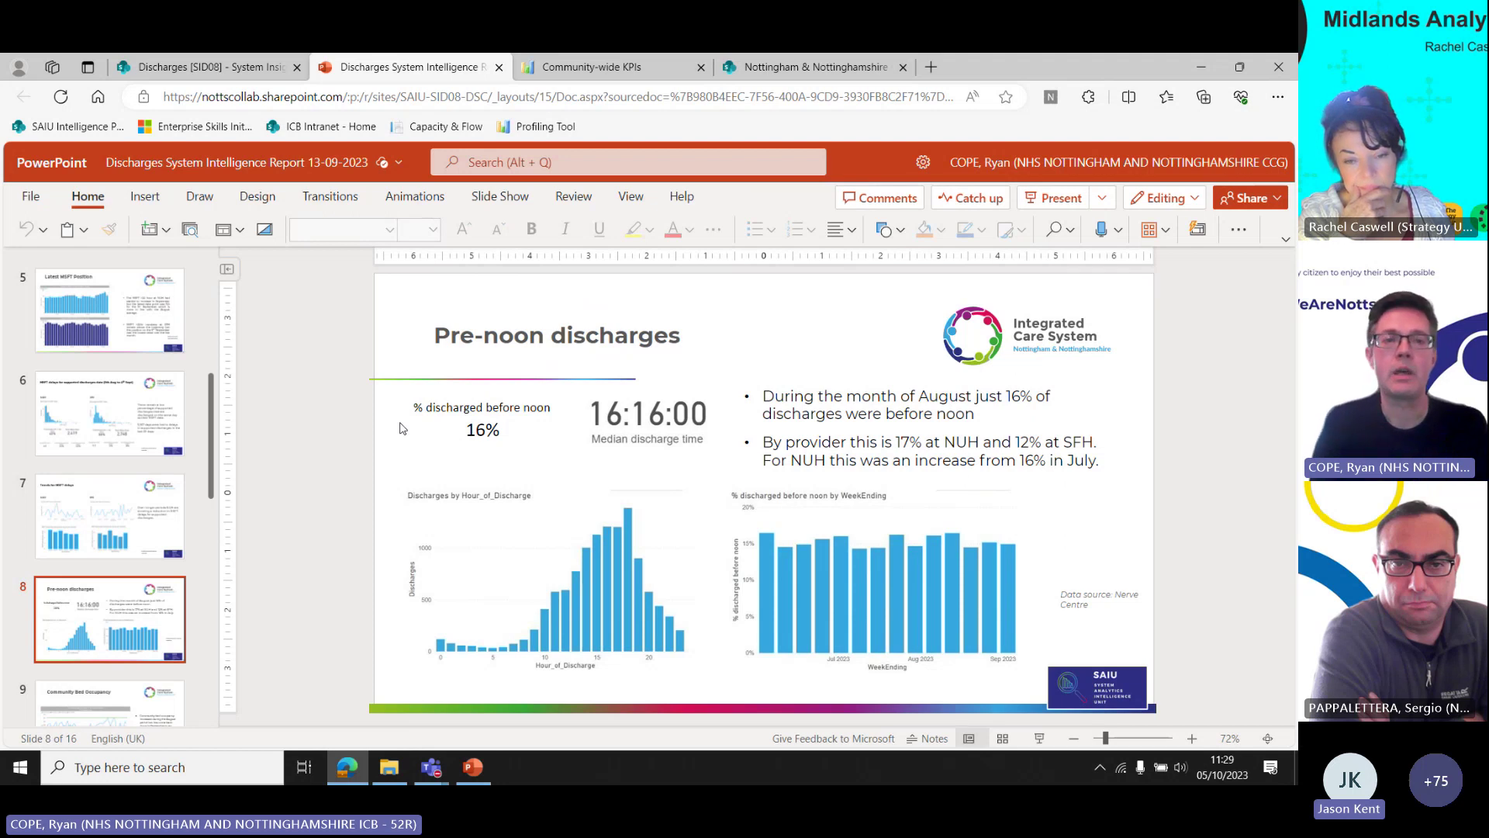
Close the presentation, return to the portal home, and jump to the SIRs section.
left_click(499, 67)
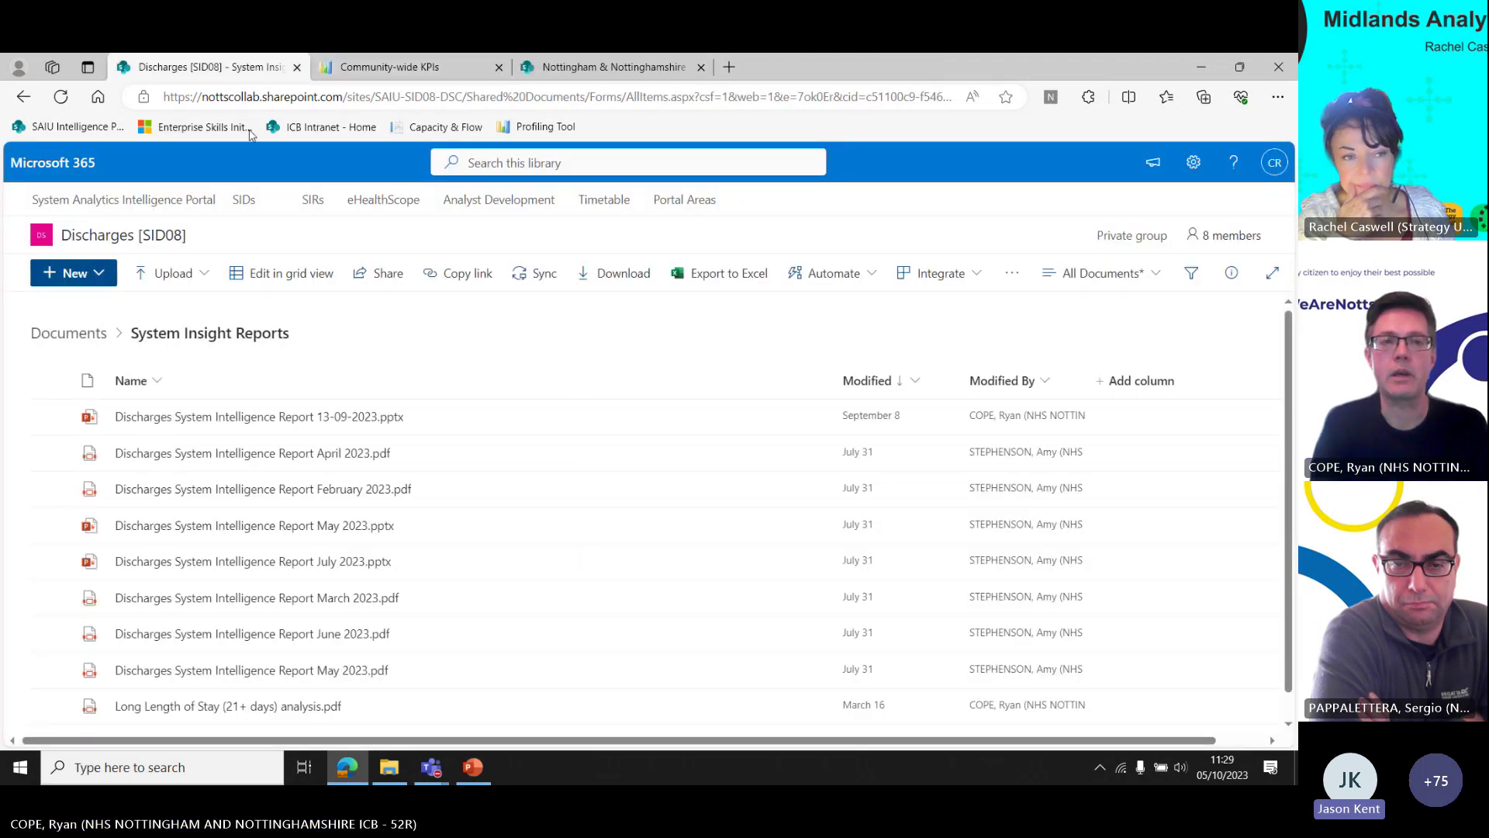
left_click(25, 97)
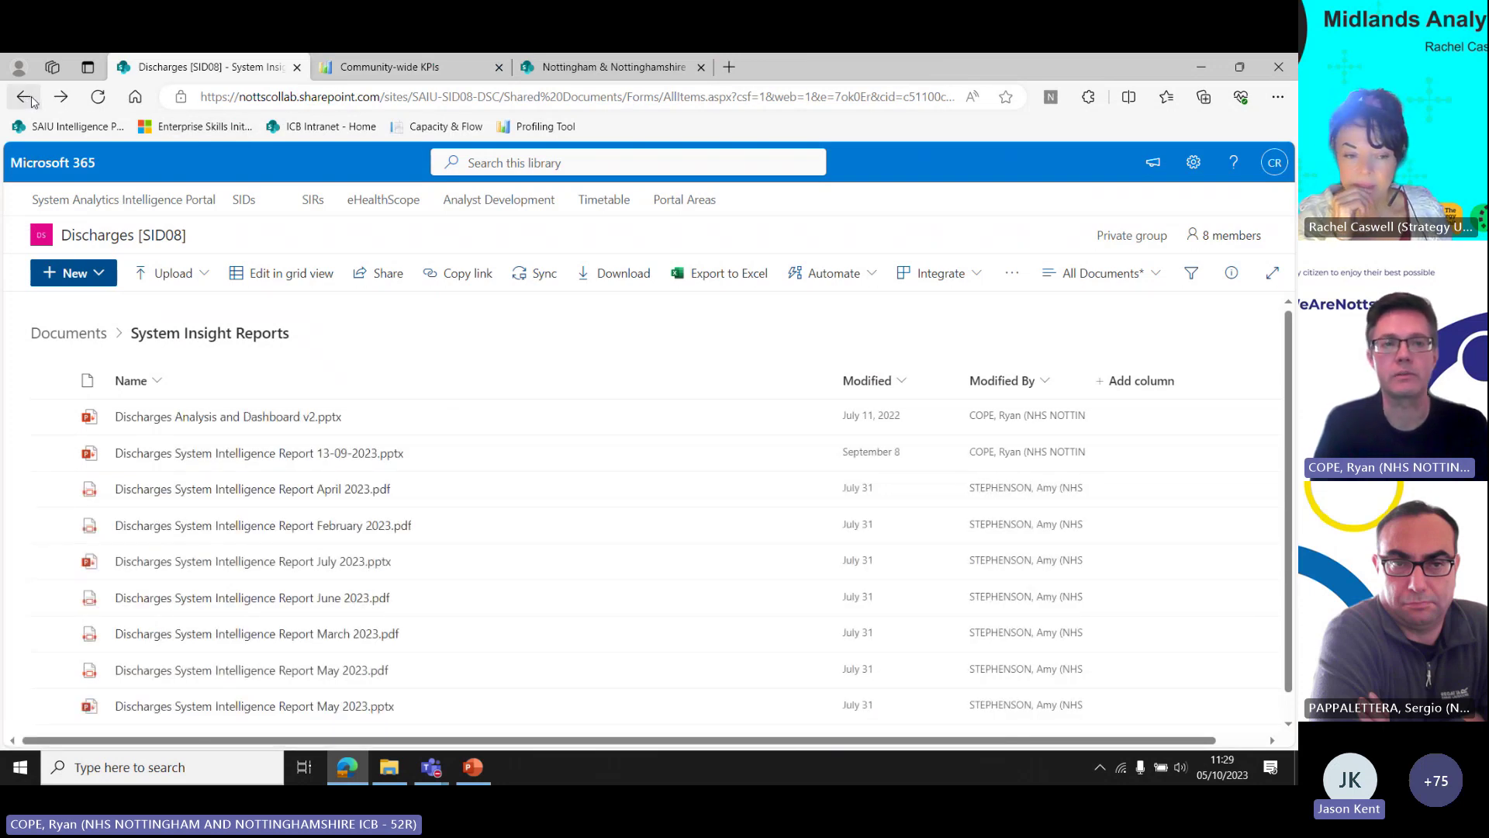
left_click(29, 99)
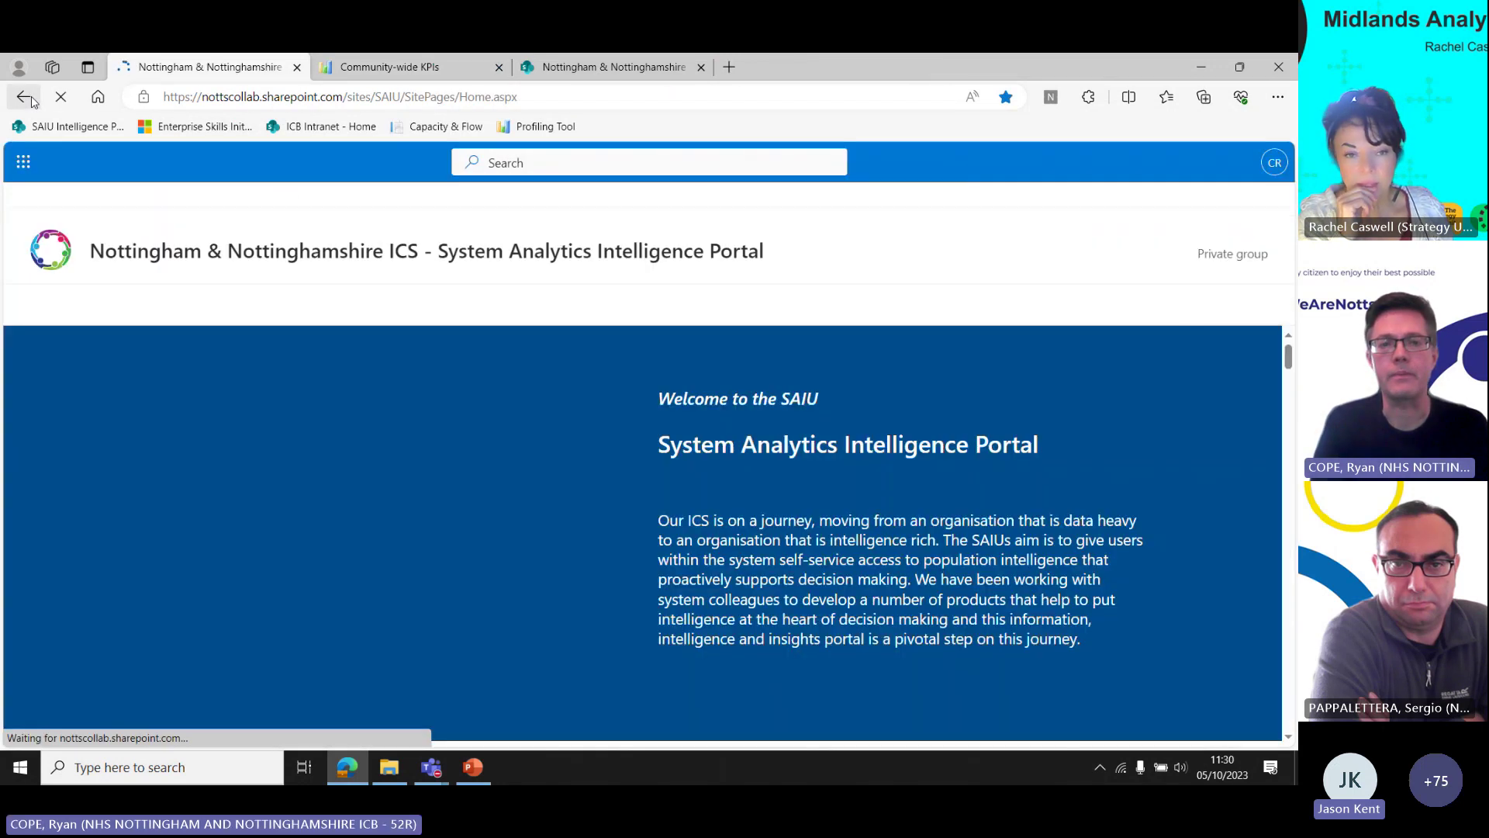
left_click(316, 202)
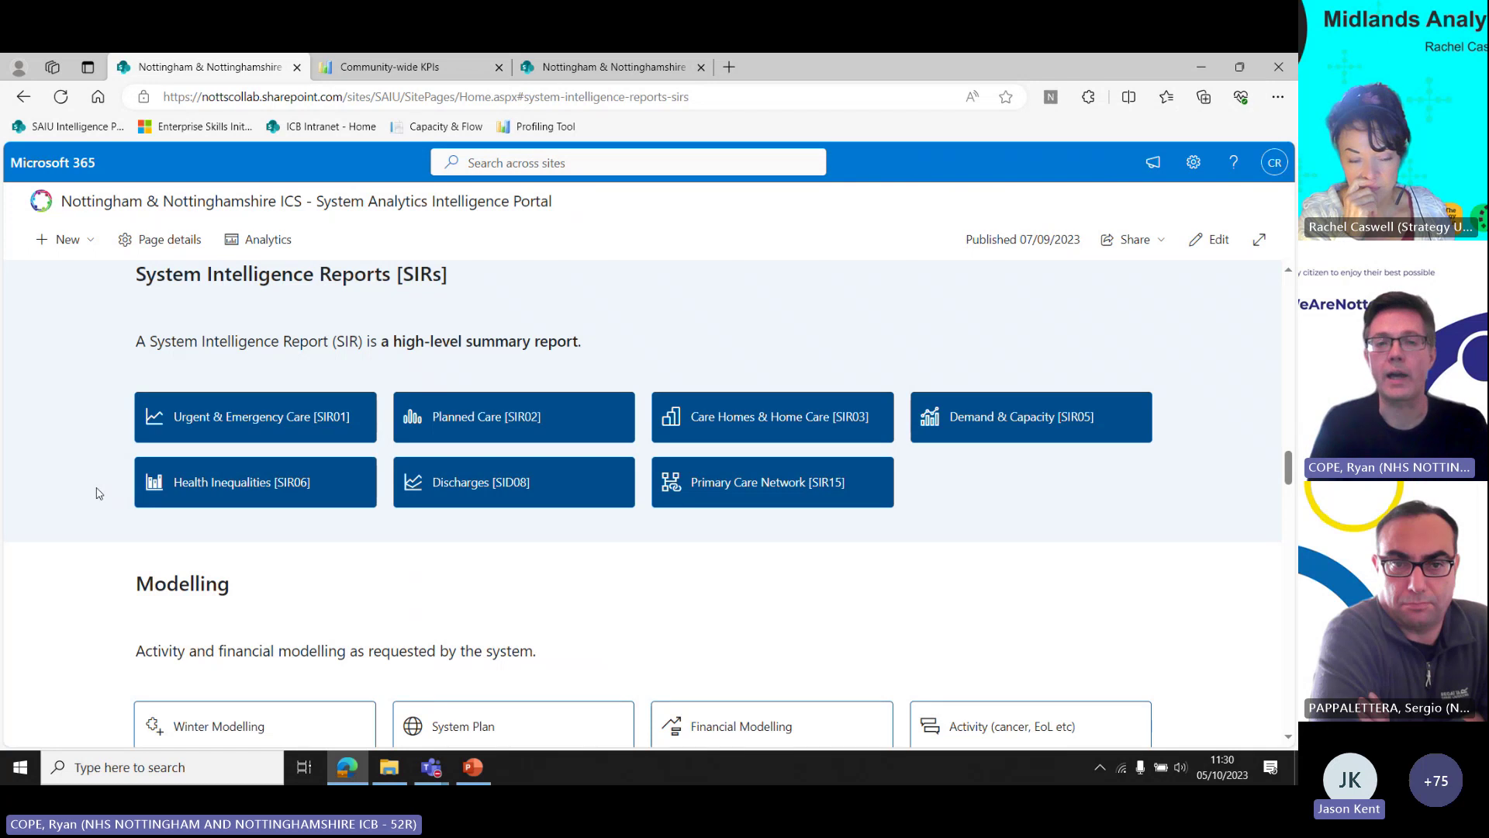
scroll(98, 493, "down", 1)
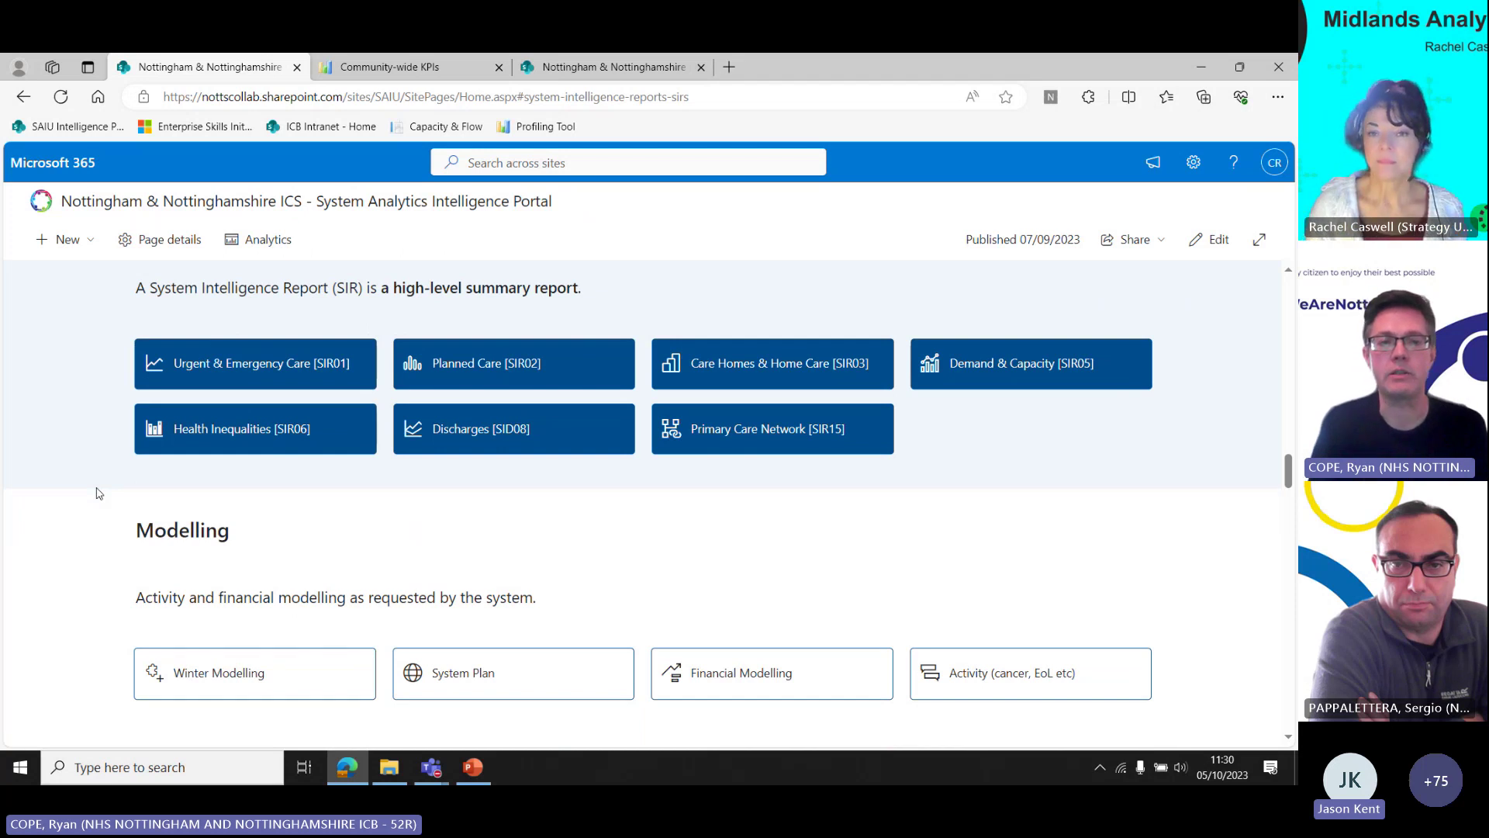
scroll(99, 493, "up", 1)
scroll(98, 493, "up", 1)
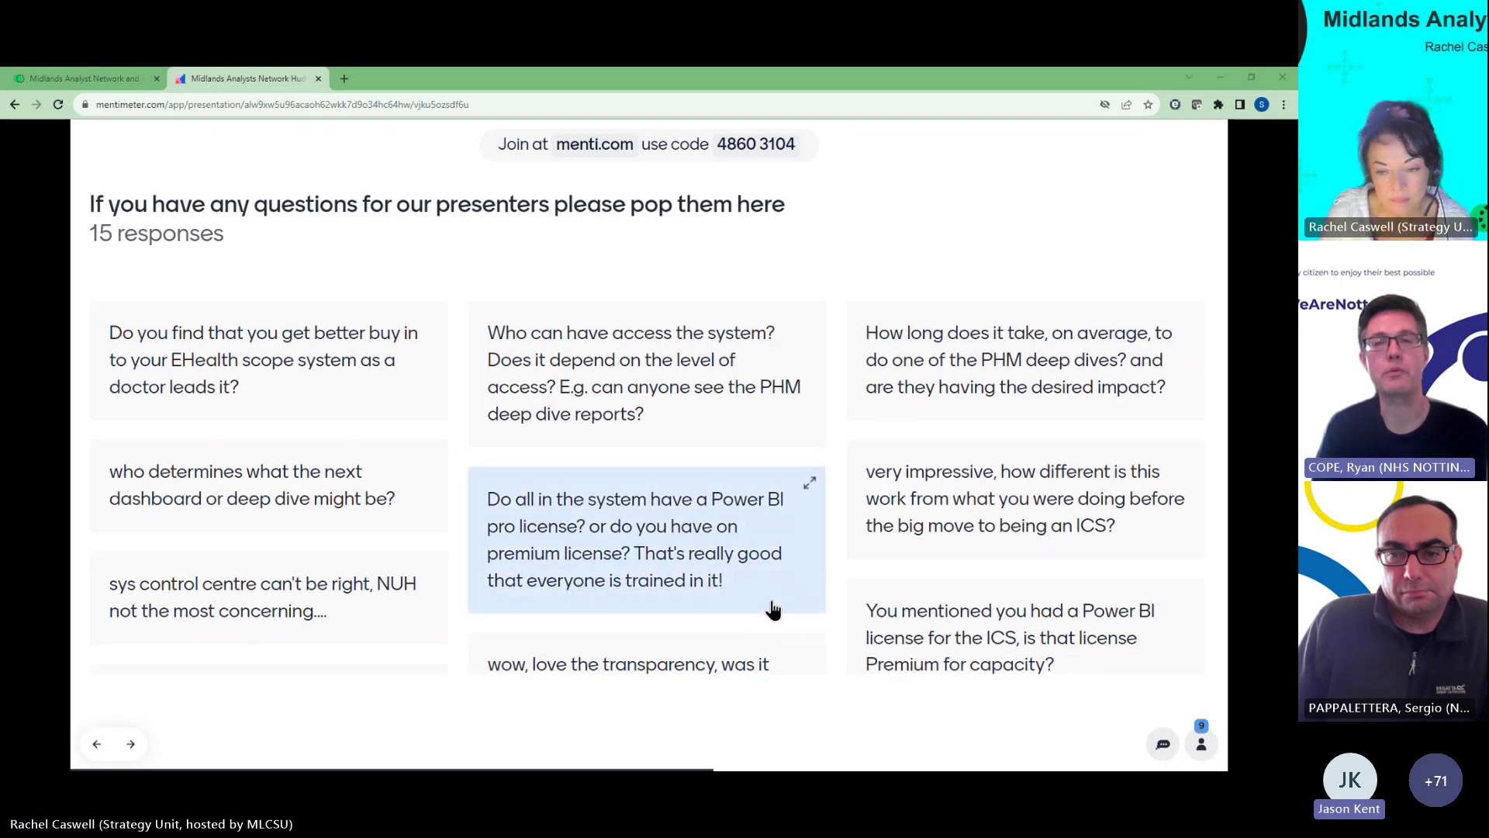
scroll(771, 608, "down", 1)
scroll(791, 585, "down", 1)
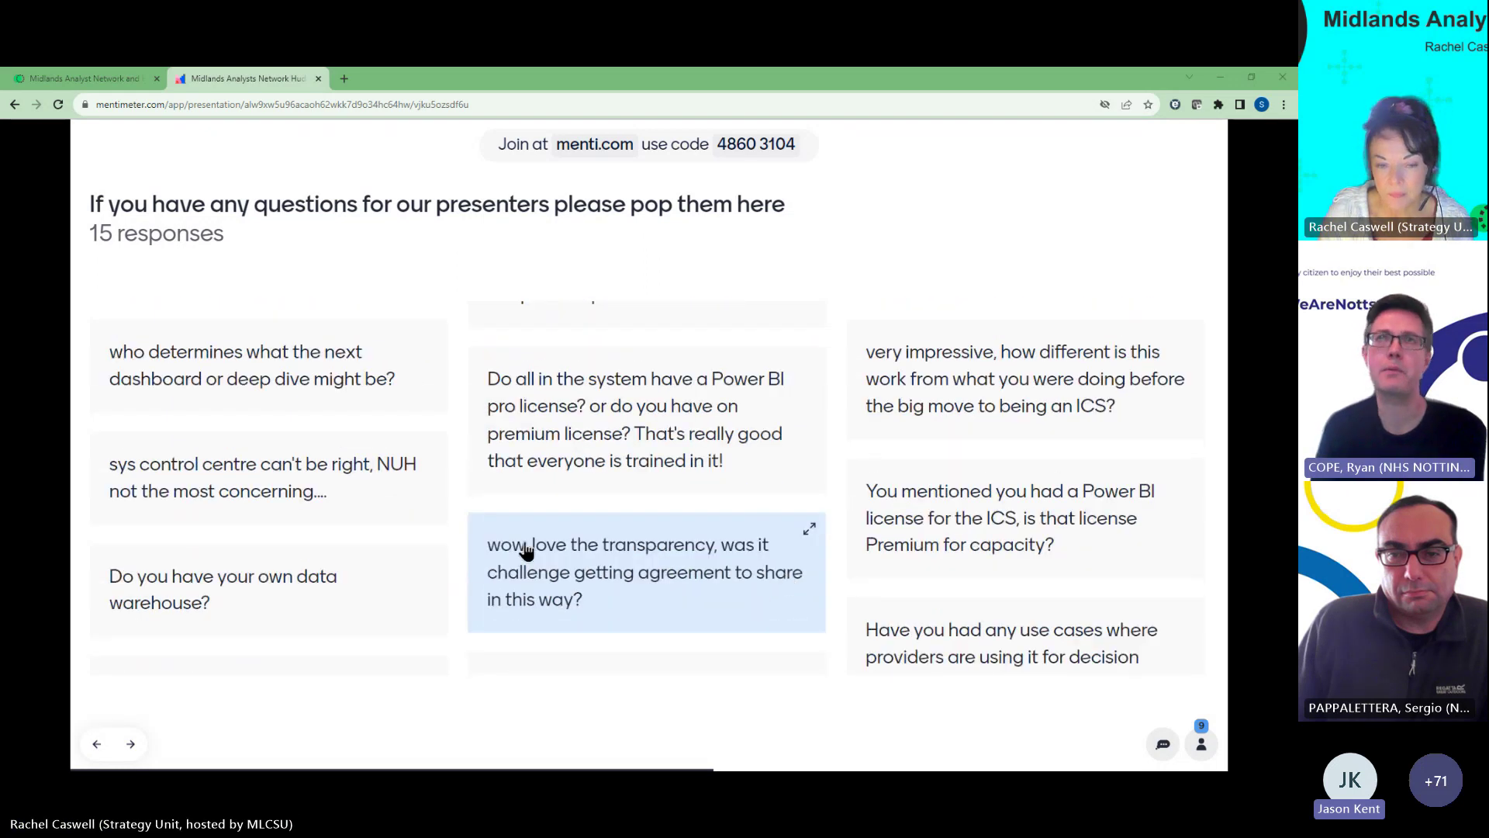
scroll(413, 676, "down", 1)
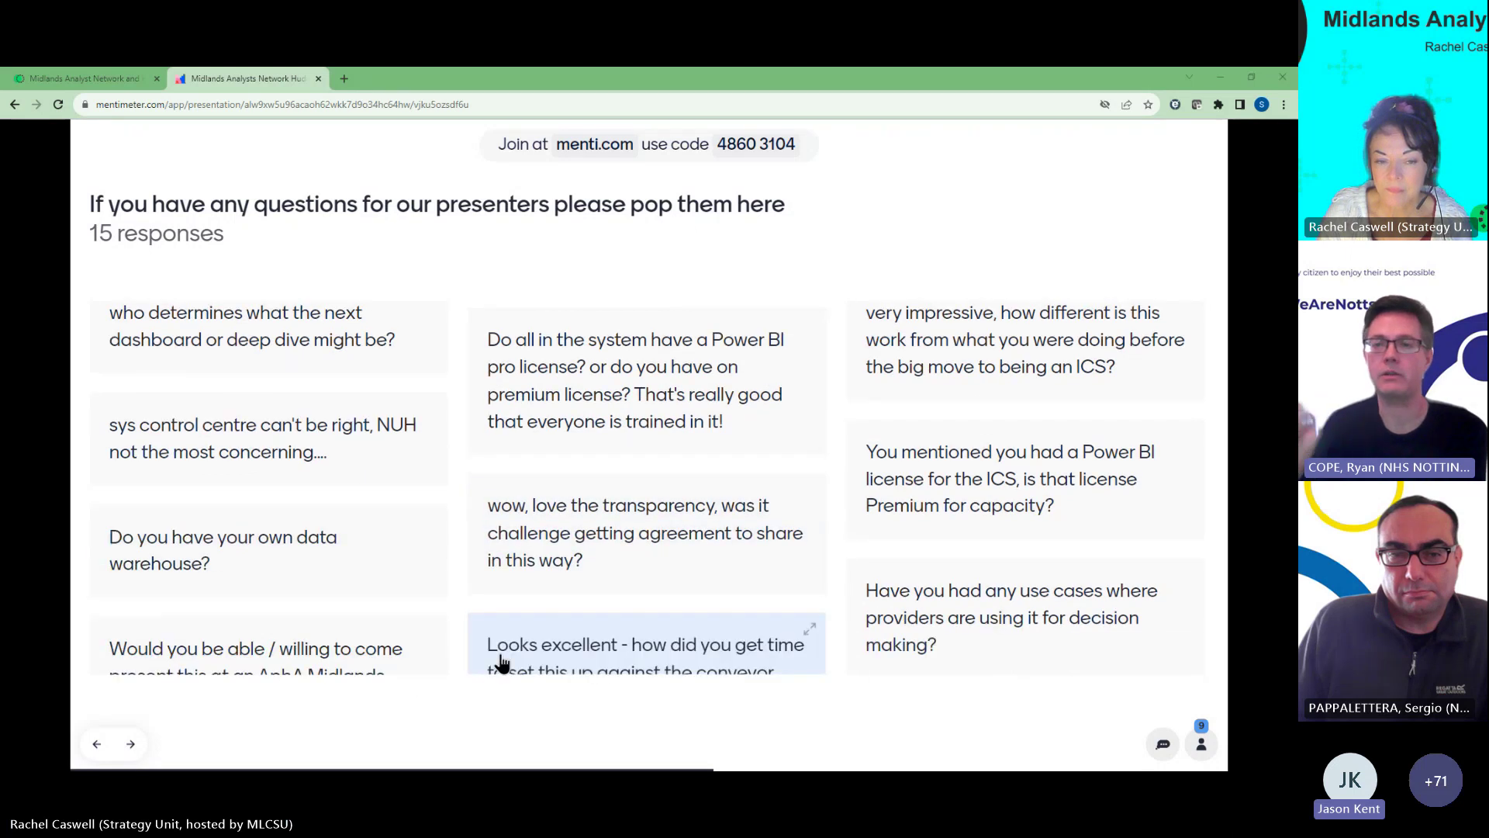
scroll(454, 565, "down", 1)
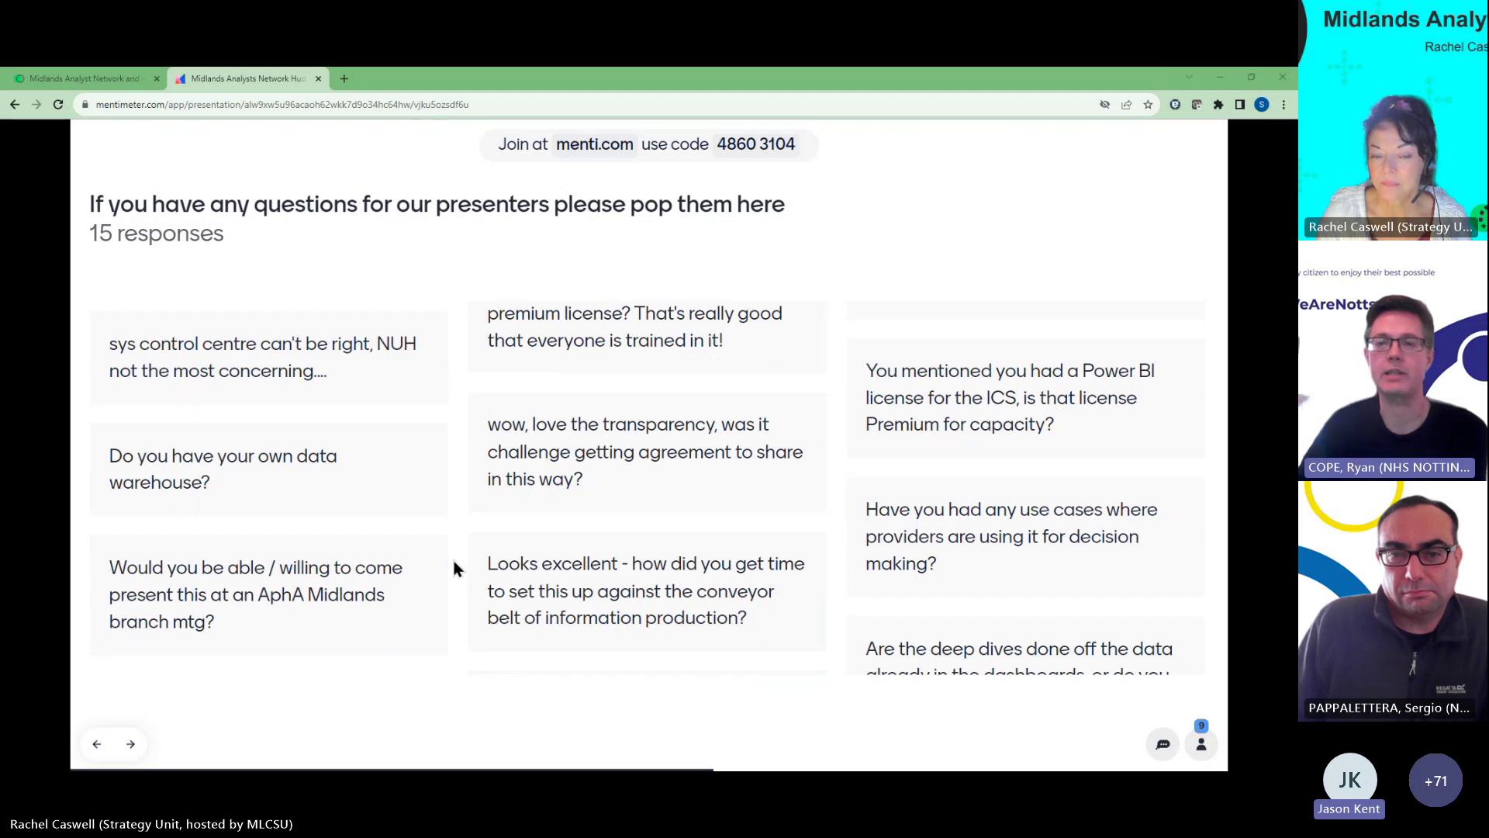
scroll(454, 561, "down", 1)
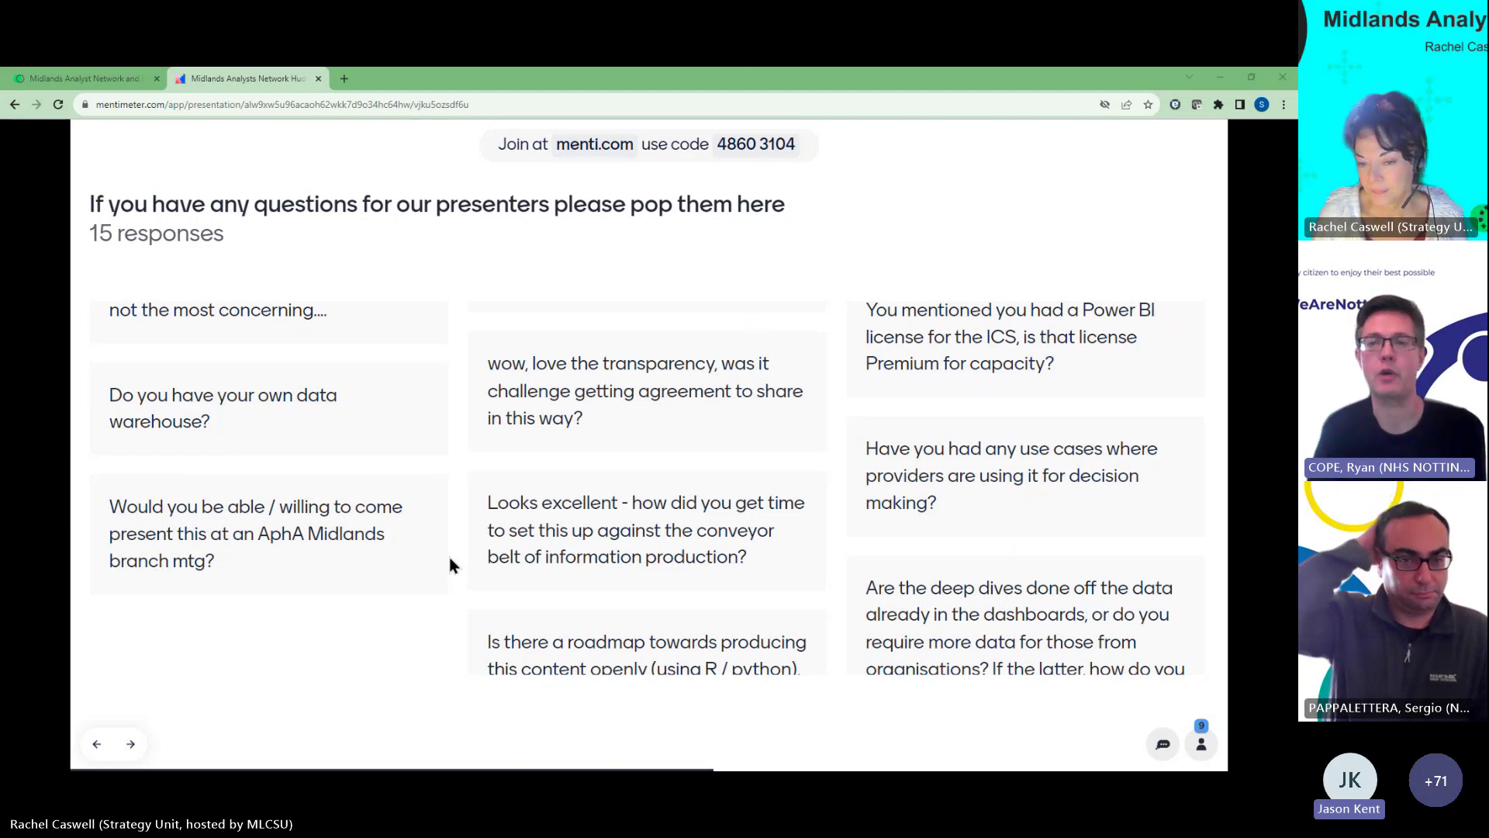
mouse_move(439, 567)
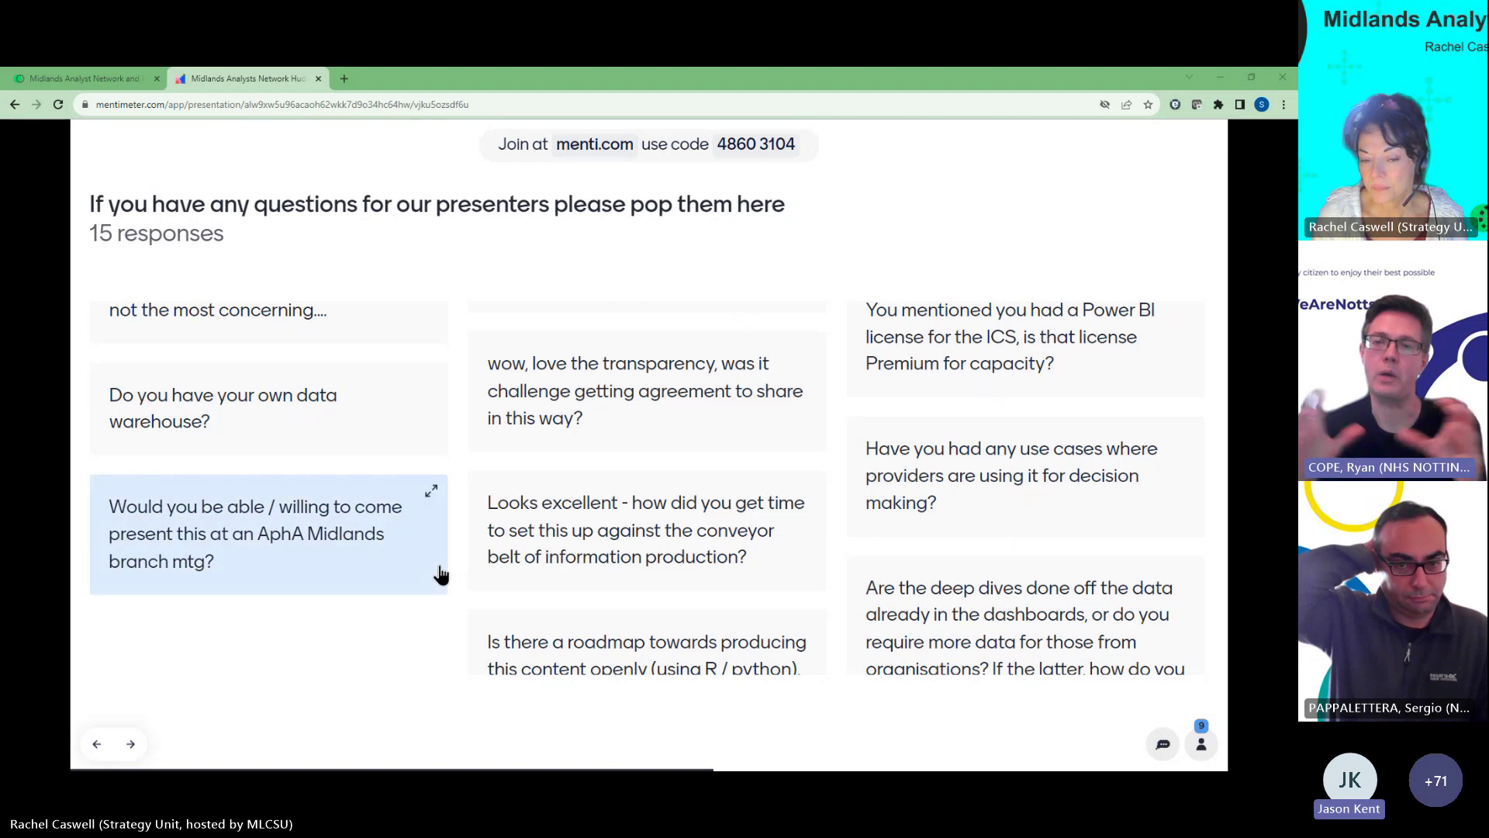
scroll(439, 575, "down", 1)
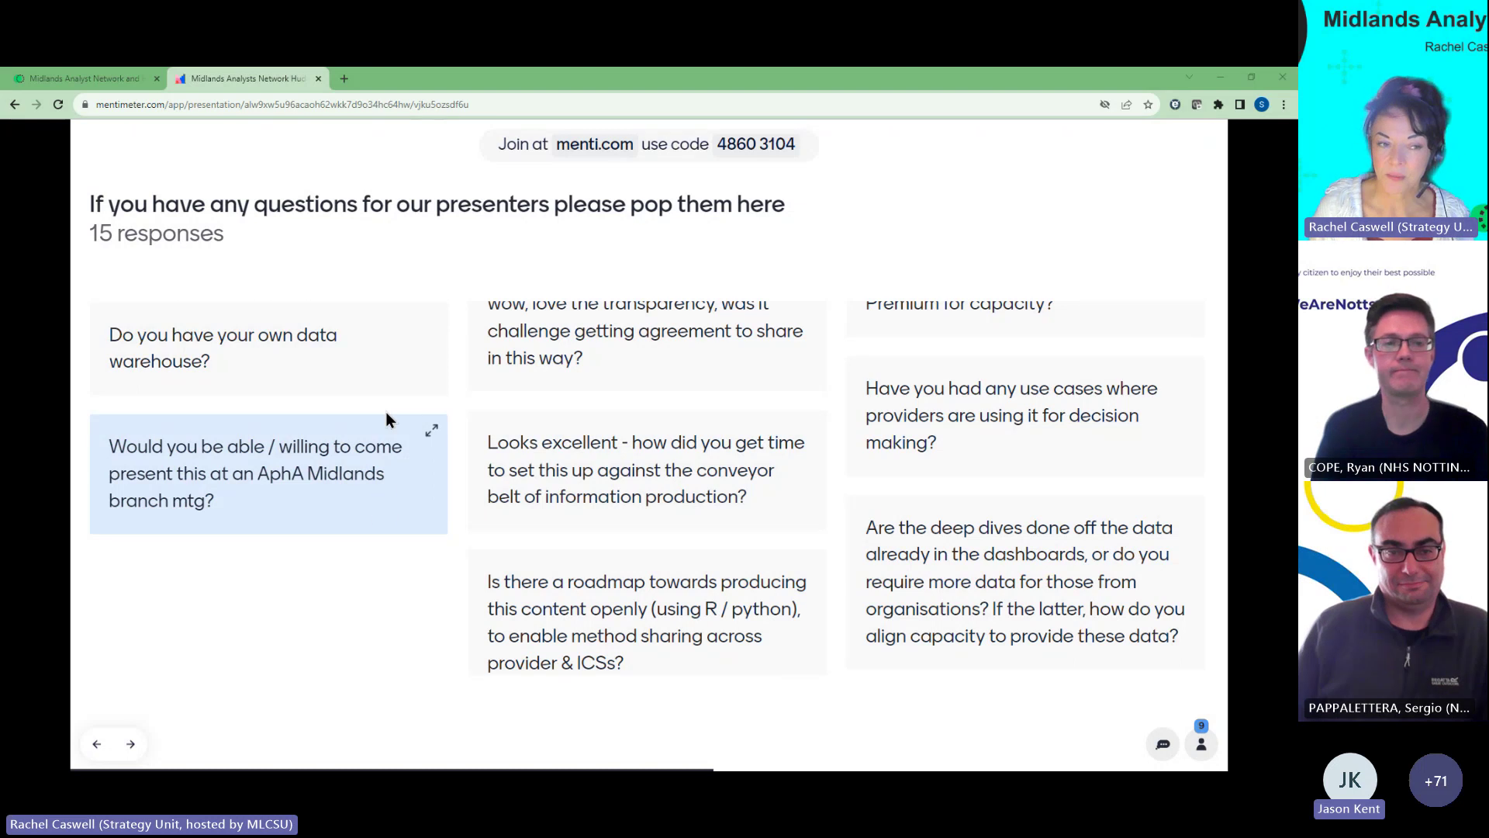
scroll(376, 380, "up", 1)
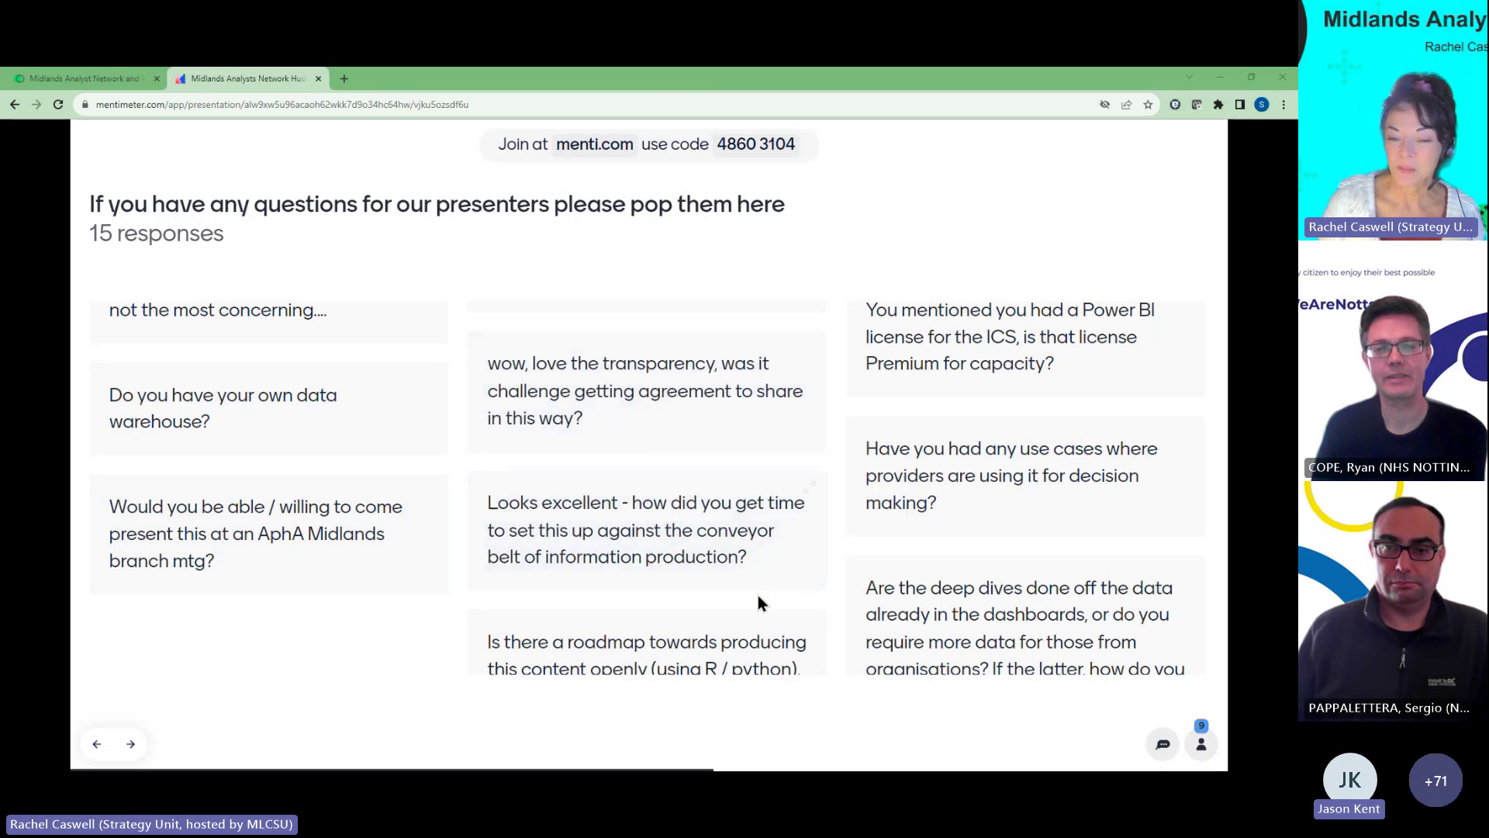
Scroll the portal page past the System Intelligence Reports tiles to reveal the Modelling section.
scroll(757, 595, "down", 1)
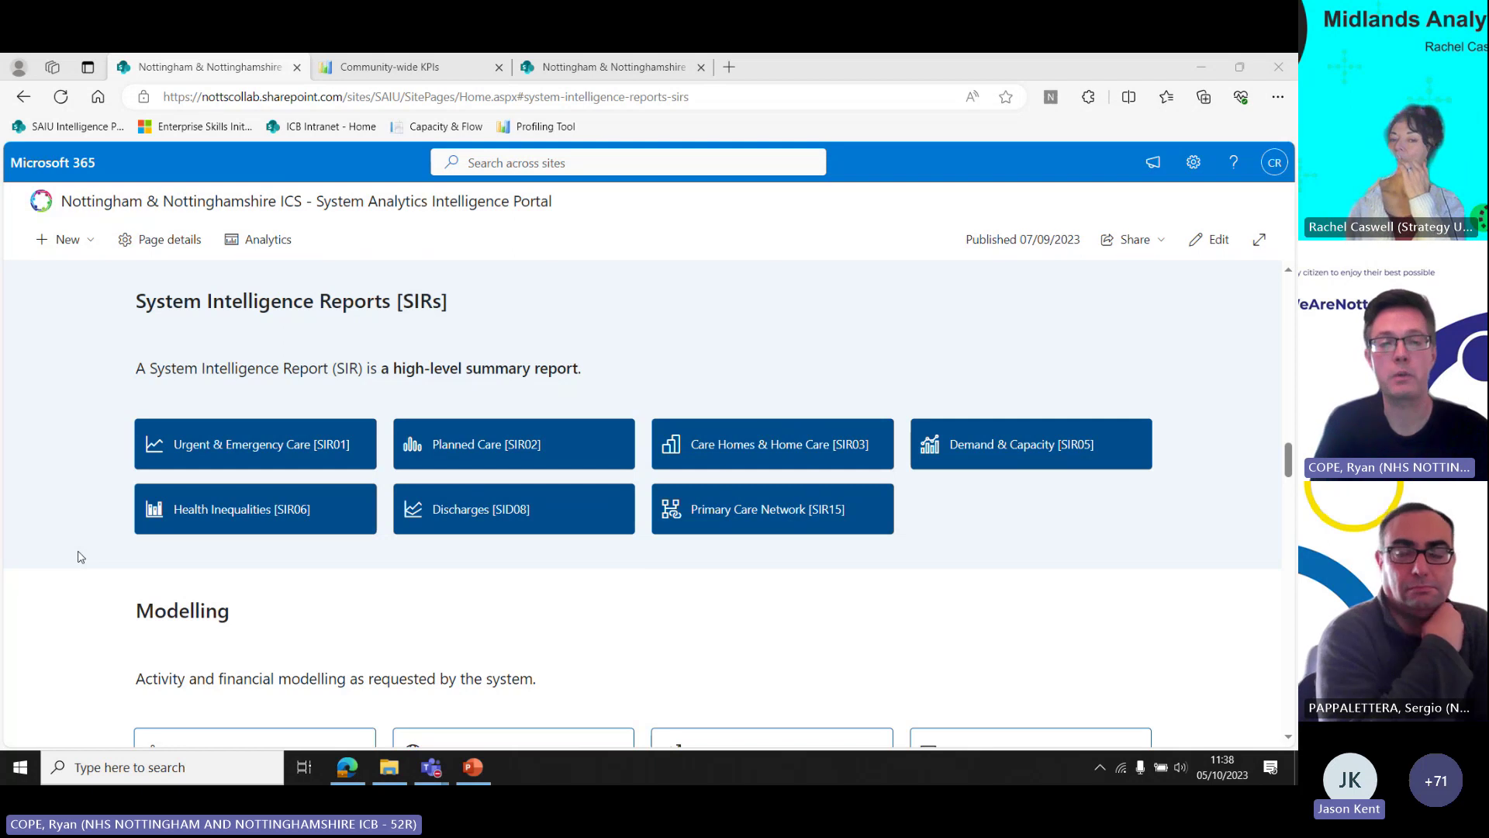
Scroll the portal home past Modelling to the Analyst Development Programme and Data Request Form banners.
scroll(78, 556, "down", 3)
scroll(78, 556, "down", 12)
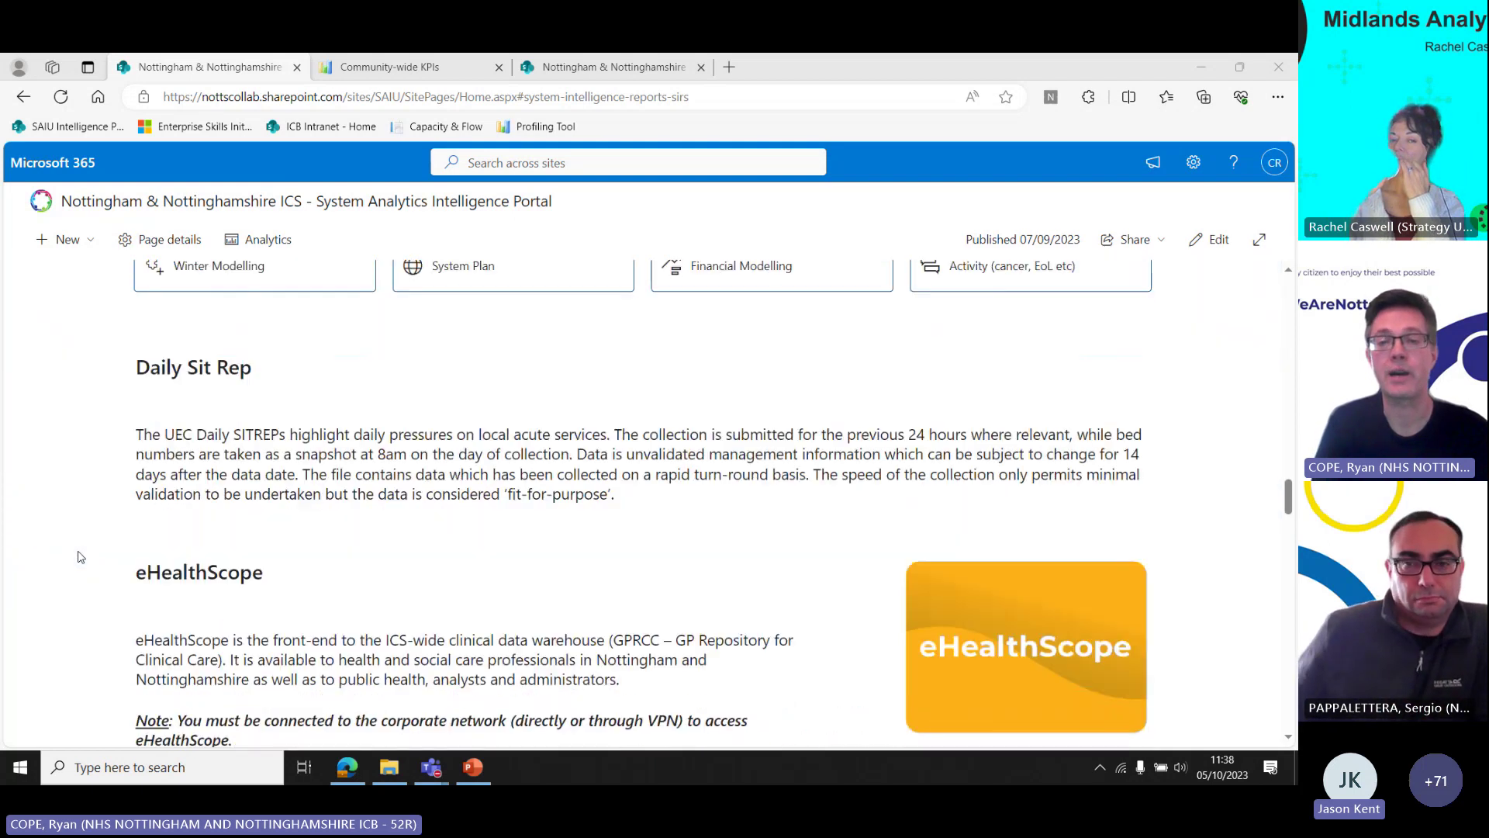
scroll(77, 556, "down", 14)
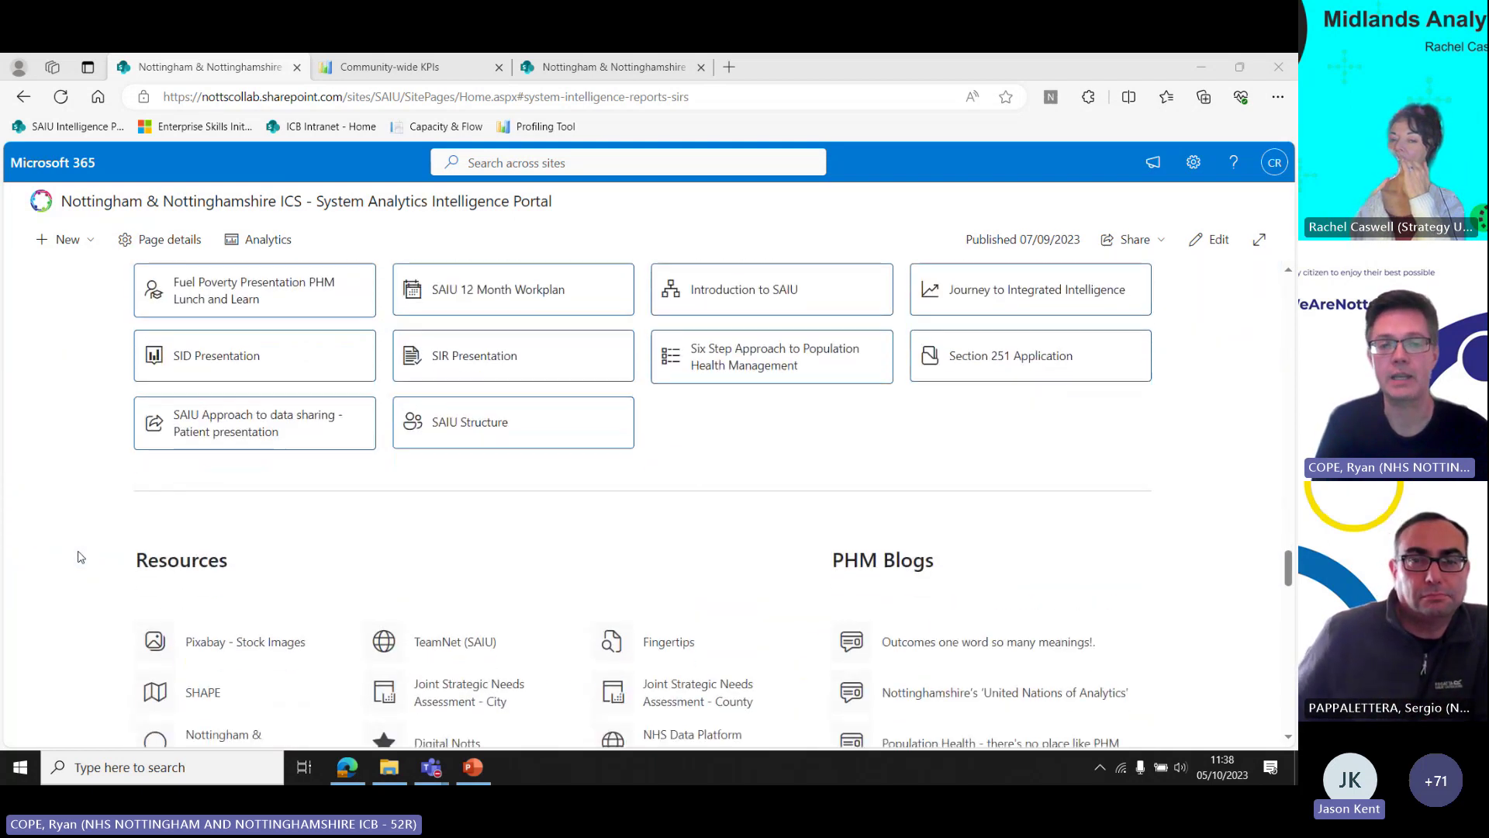
scroll(77, 557, "down", 2)
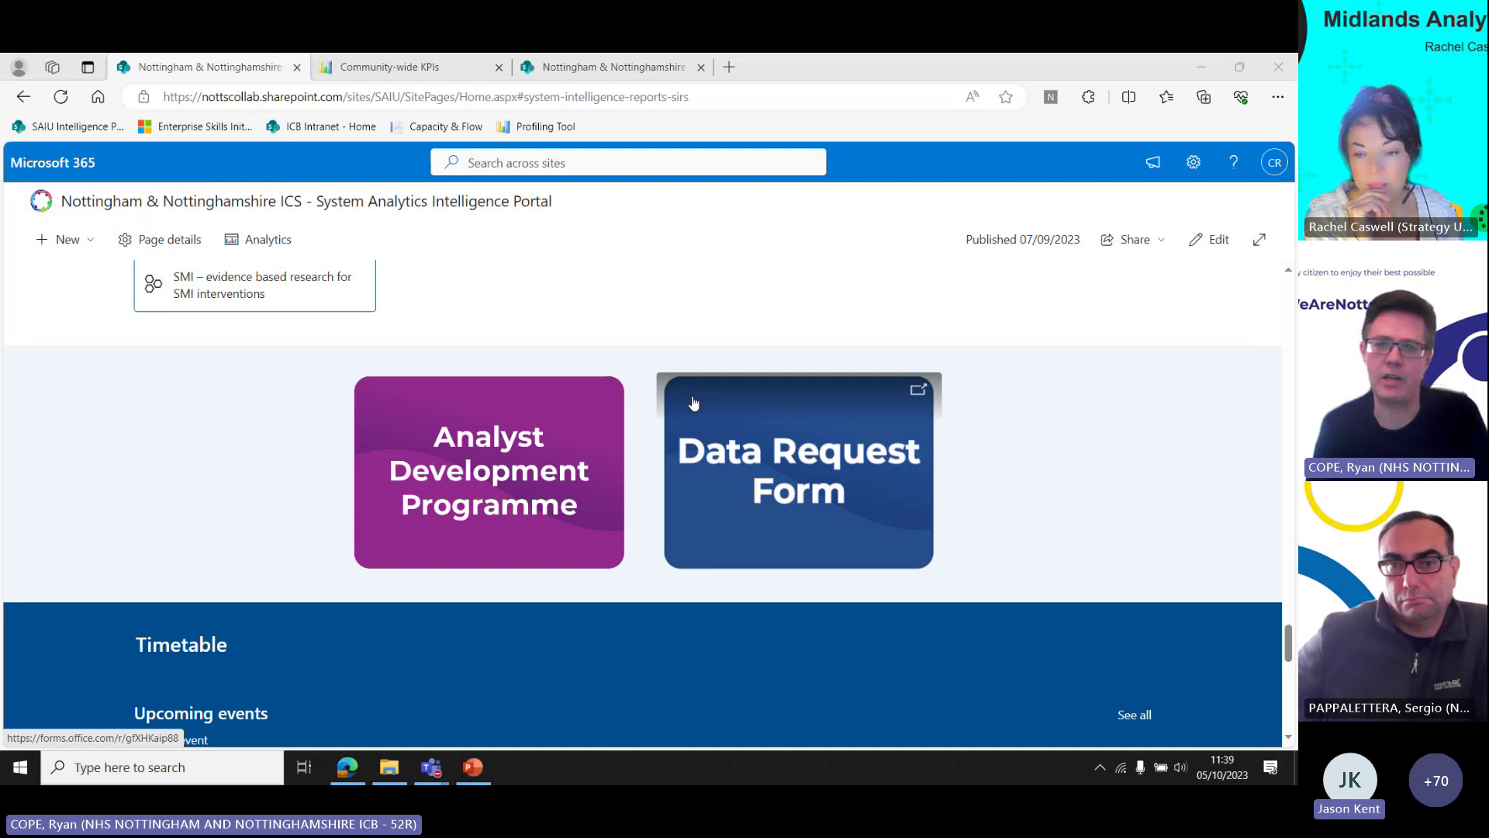
Open the Analyst Development Programme site and scroll to the PowerBi, R and eHealthScope Training show-and-tells.
left_click(441, 416)
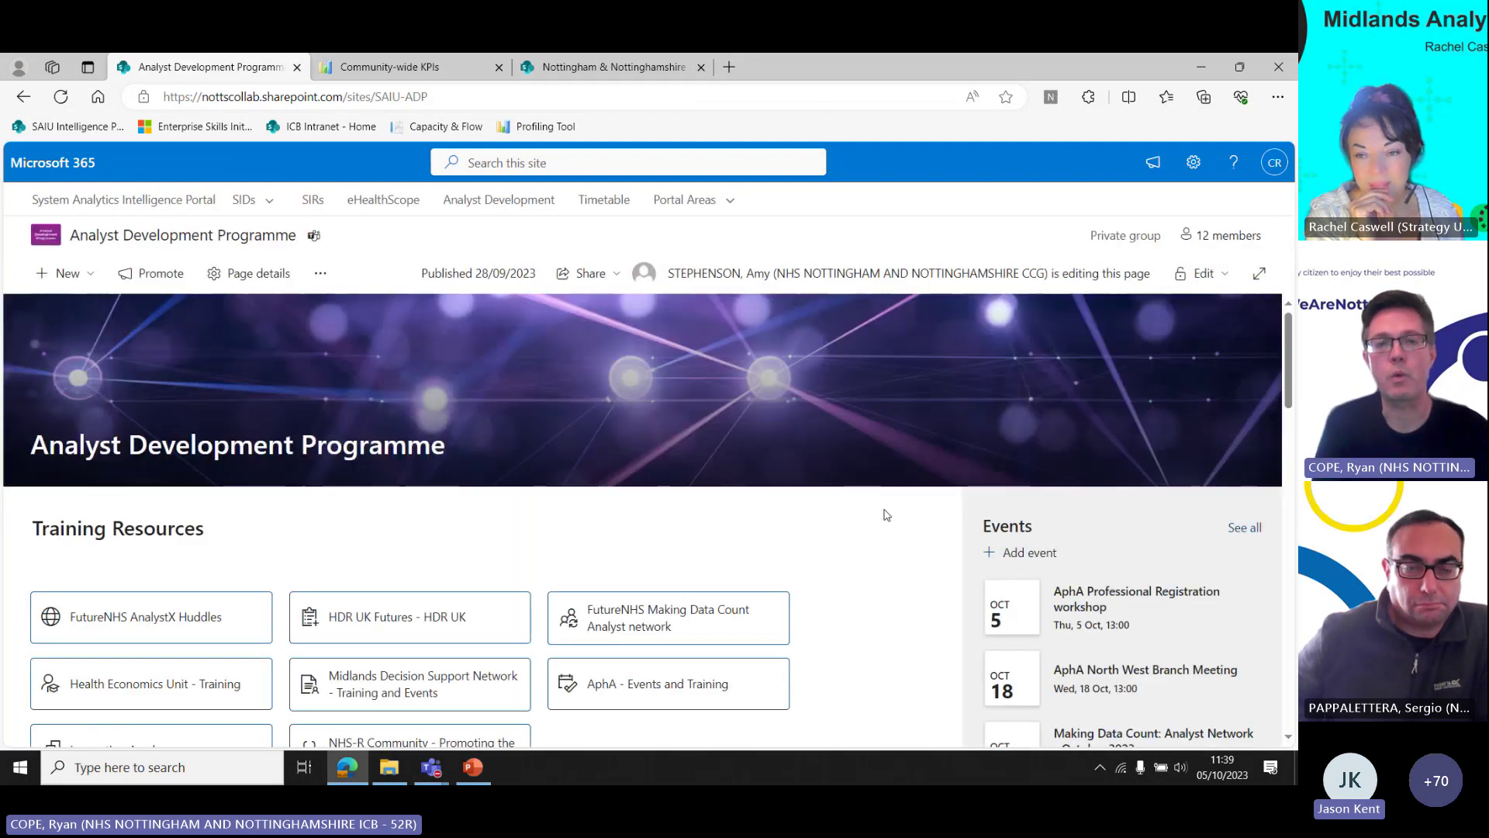
scroll(887, 514, "down", 3)
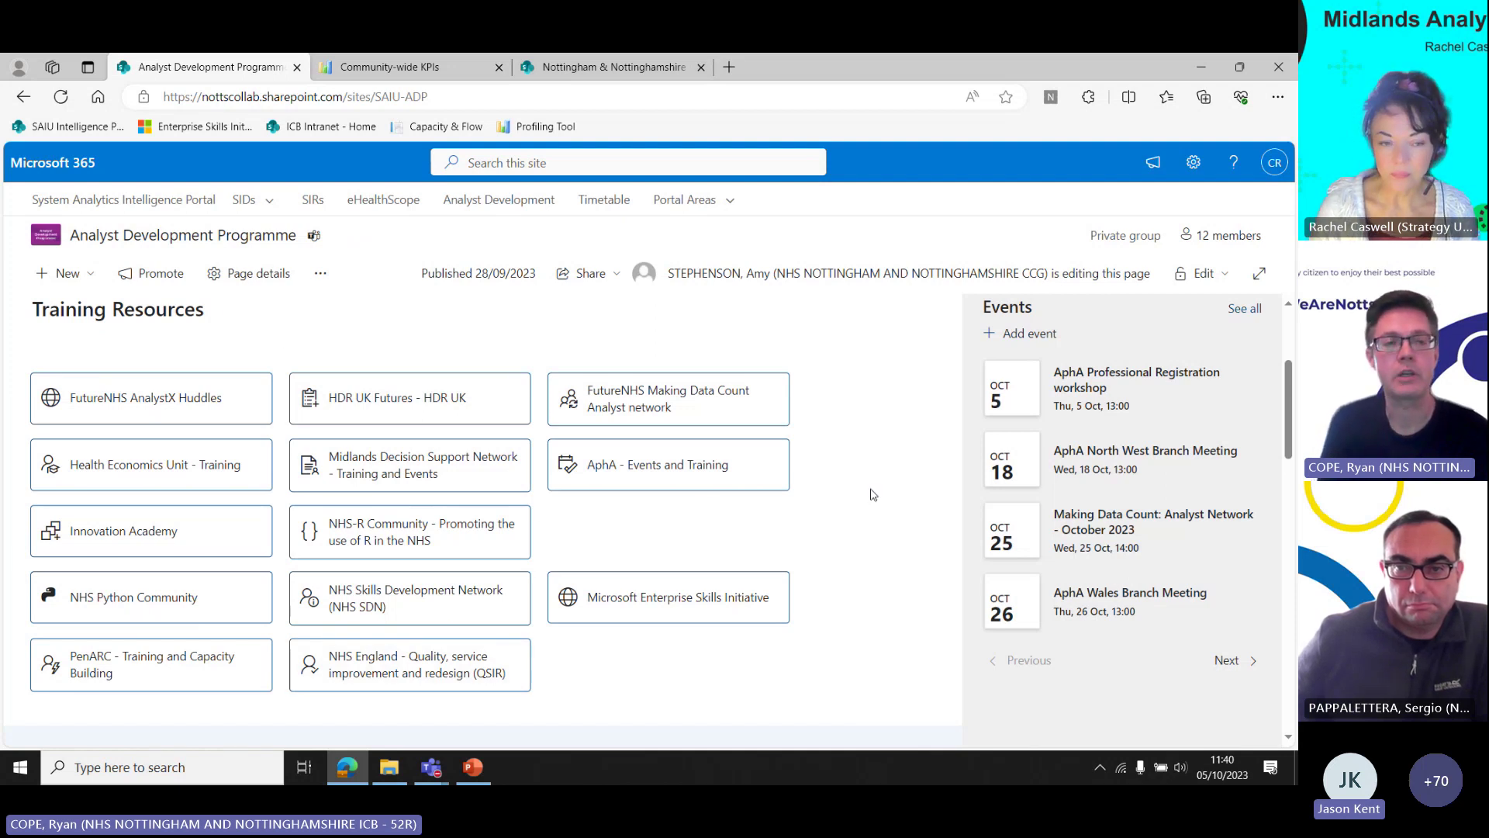
scroll(874, 494, "down", 2)
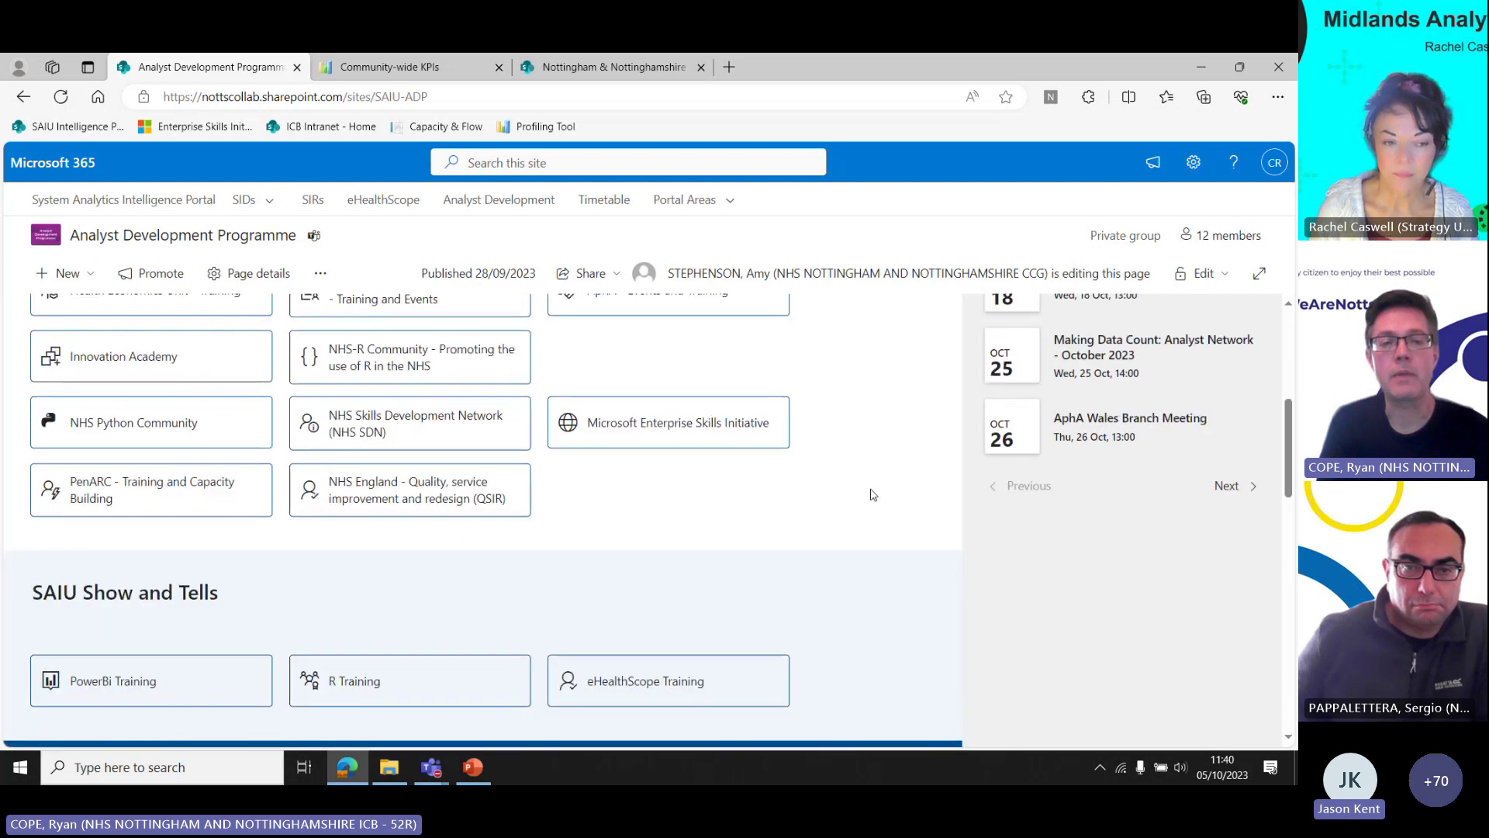
scroll(873, 494, "down", 3)
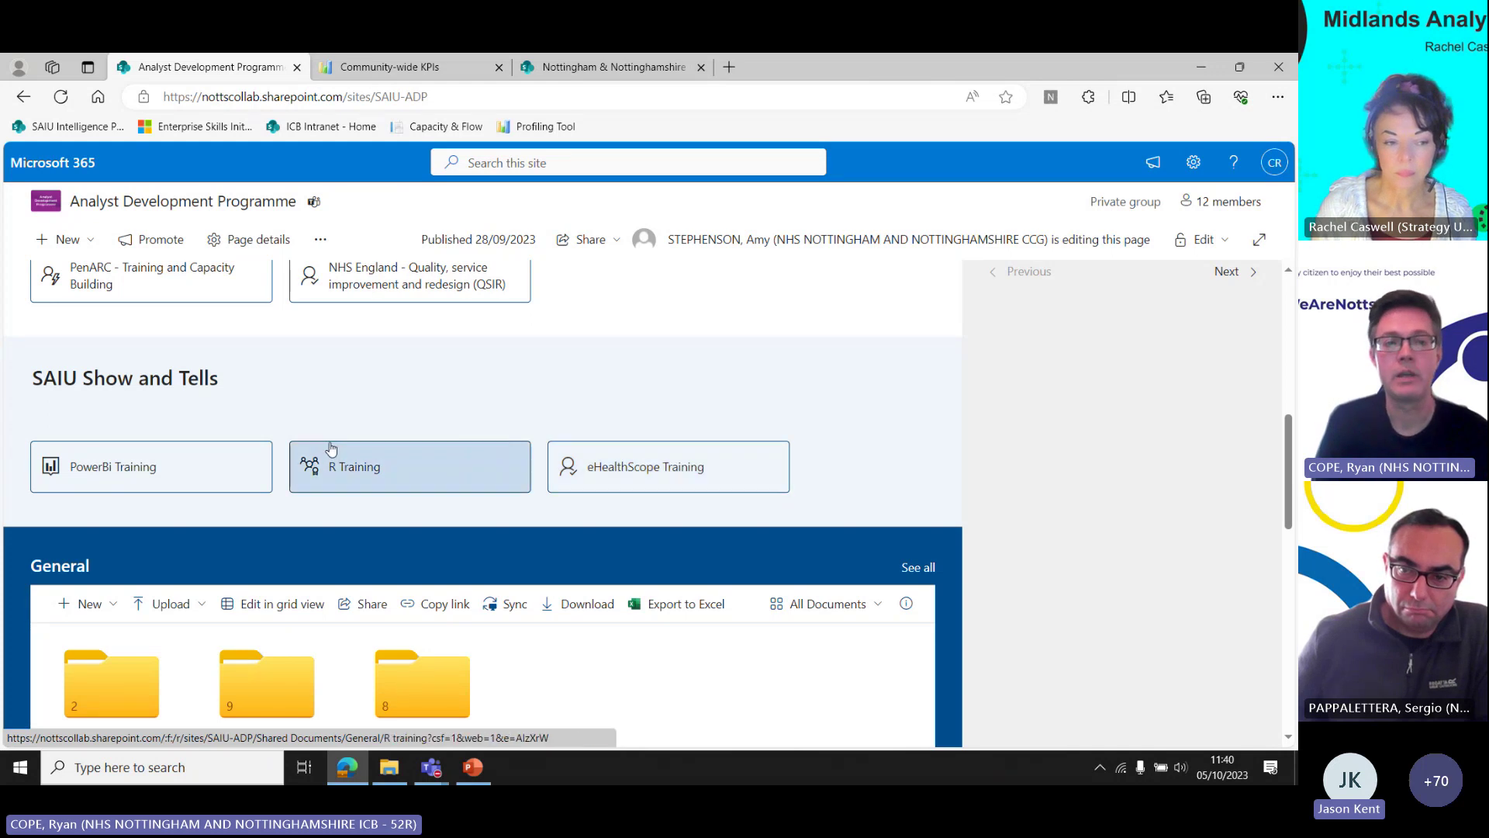
left_click(157, 466)
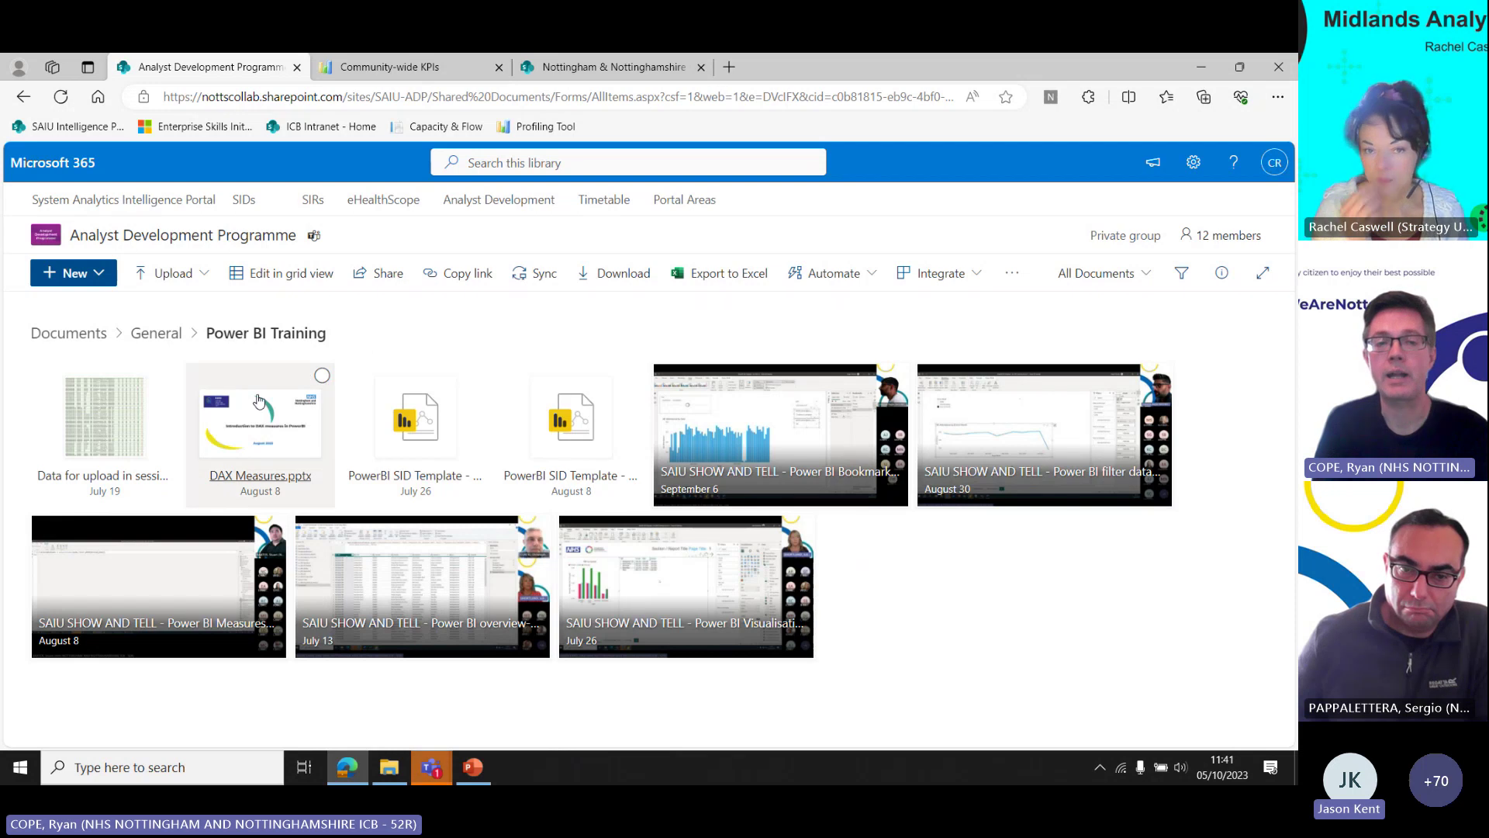
mouse_move(259, 400)
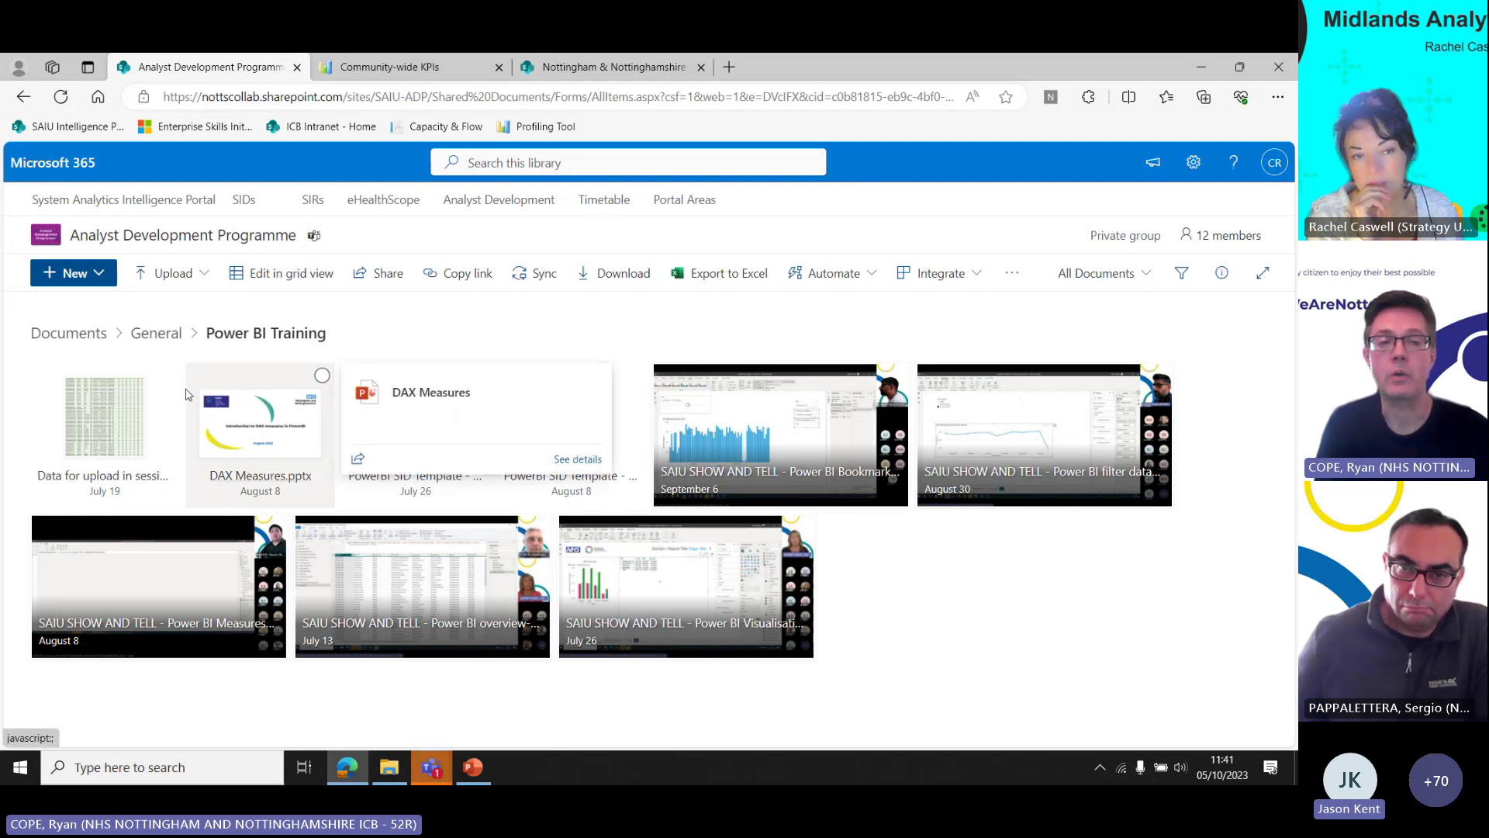
mouse_move(124, 404)
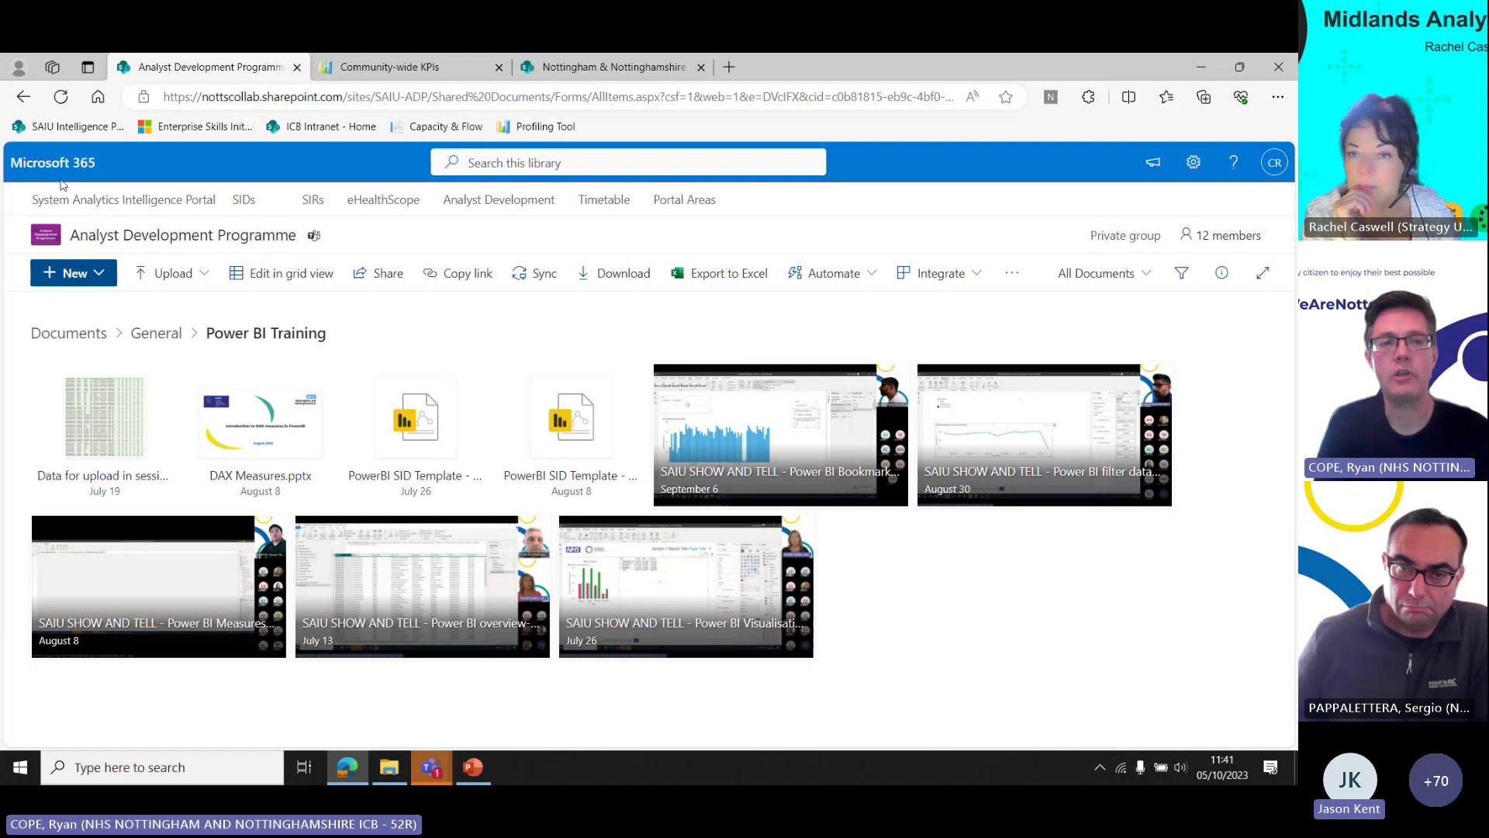
left_click(23, 97)
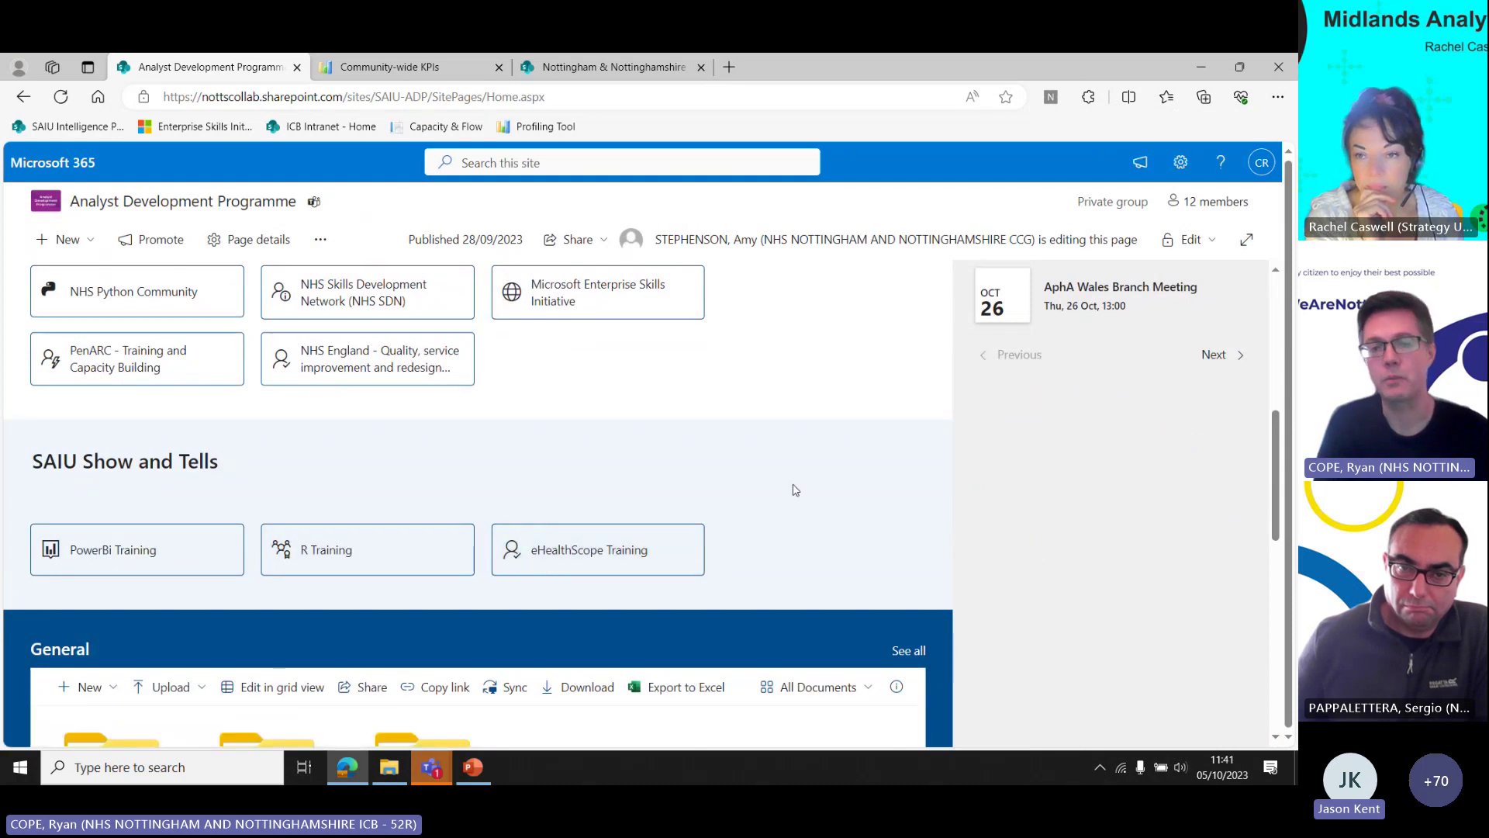
Leave the PHM Deep Dive Reports list for the SAIU portal home and open the Data Request Form.
left_click(23, 96)
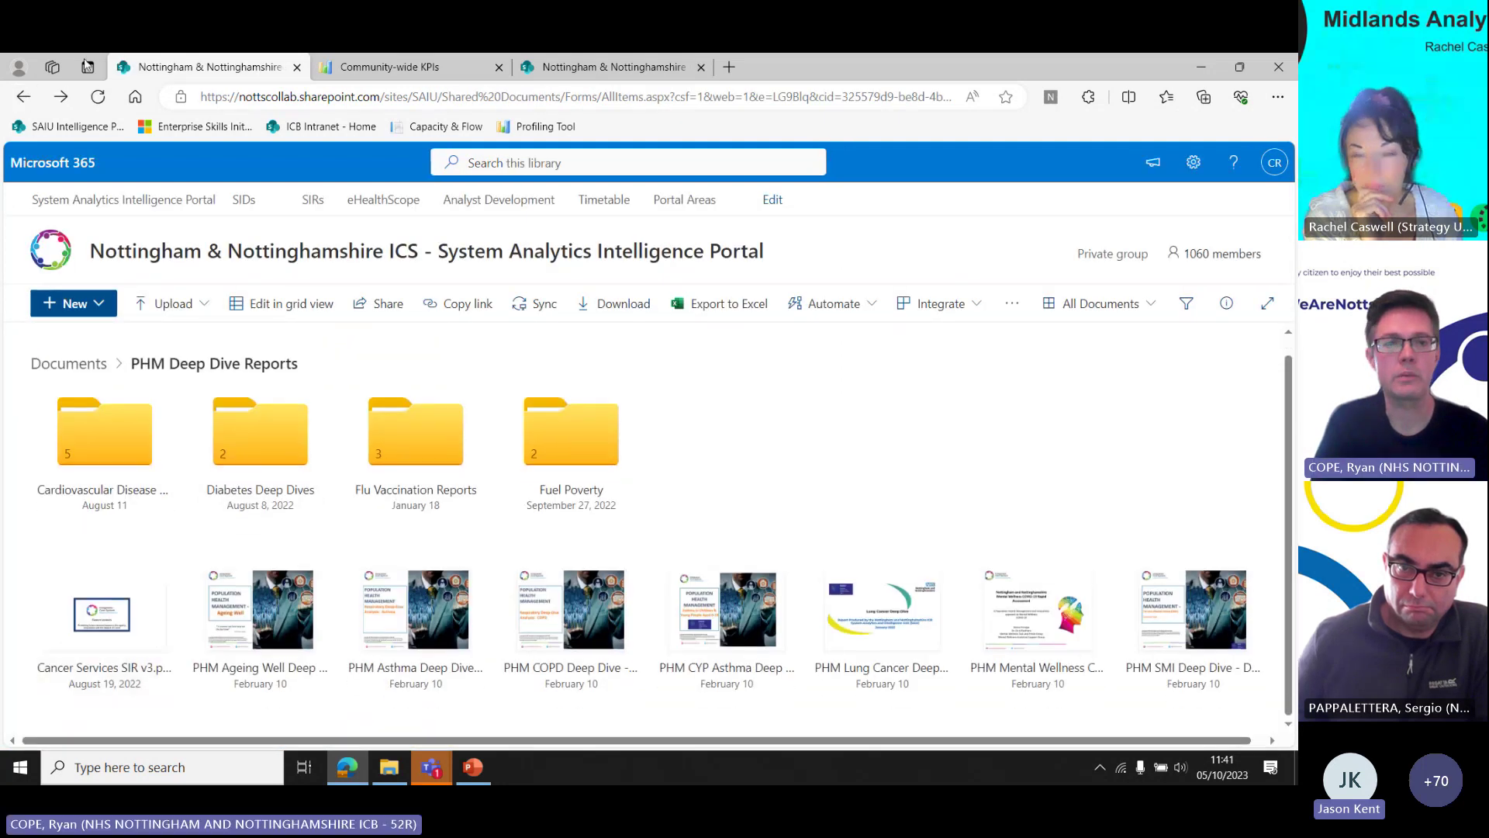
left_click(58, 133)
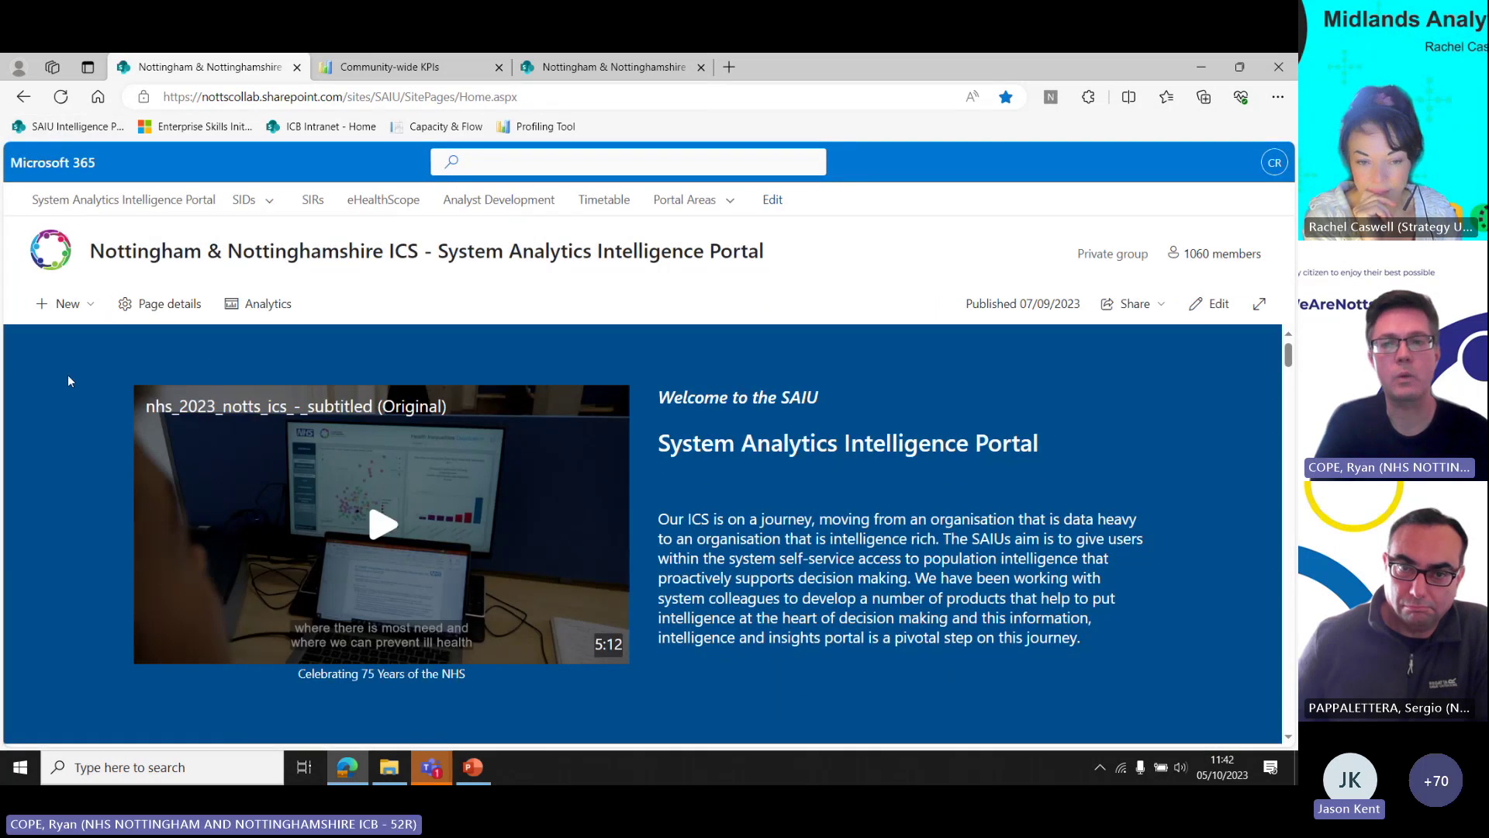
scroll(67, 380, "down", 20)
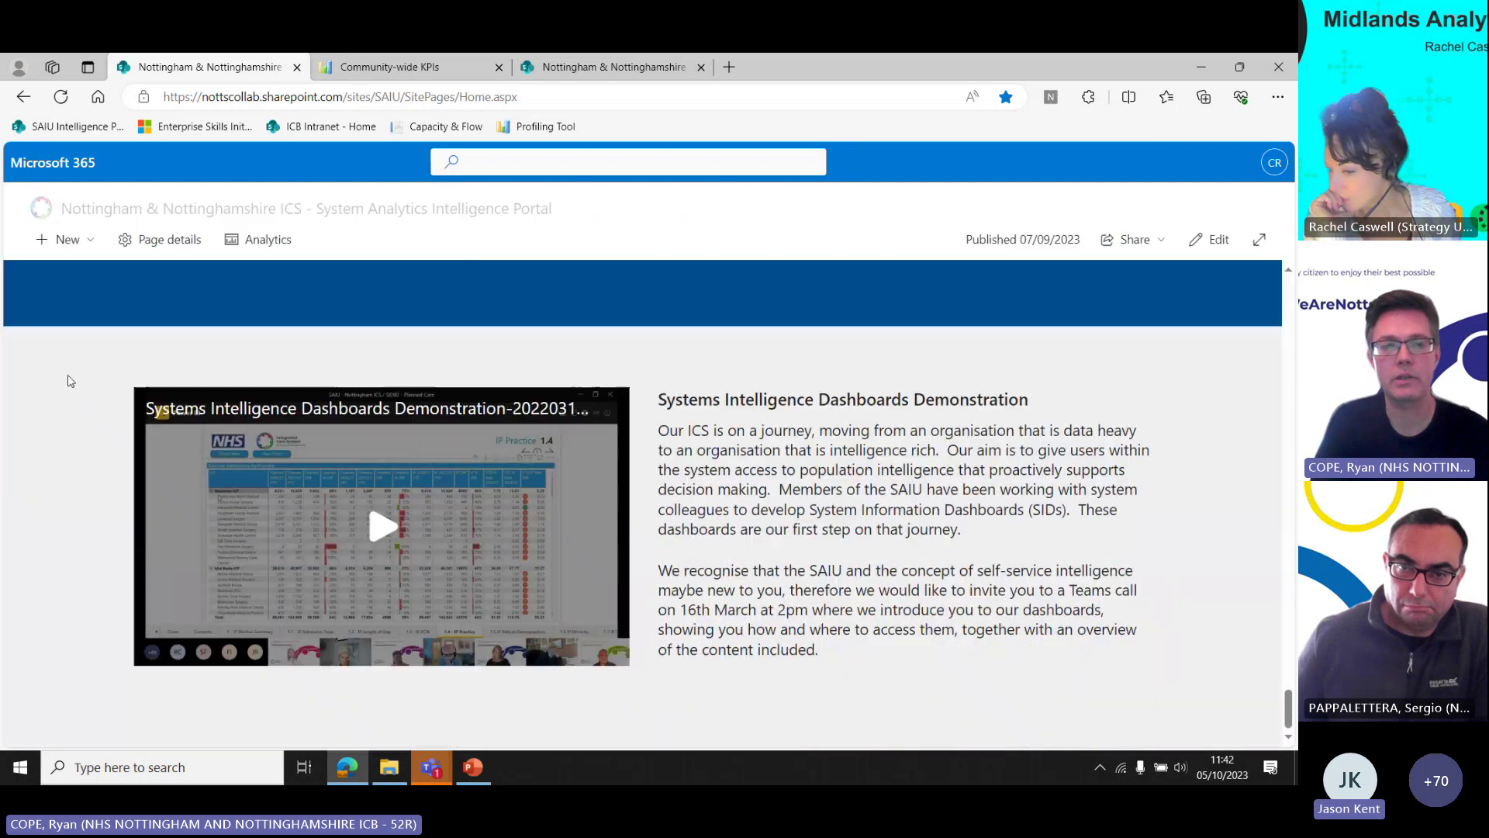
scroll(68, 380, "up", 8)
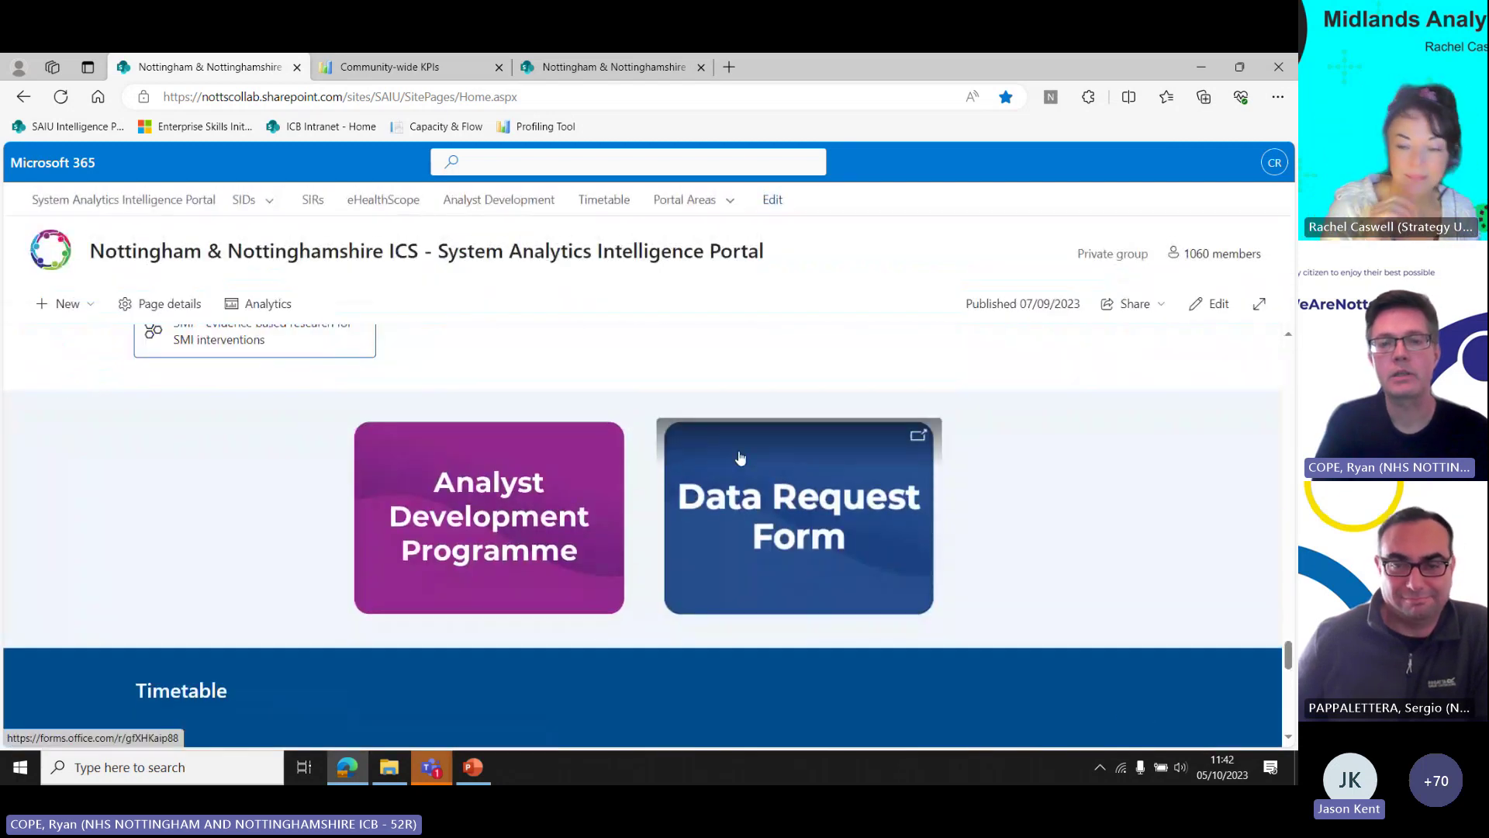
left_click(749, 457)
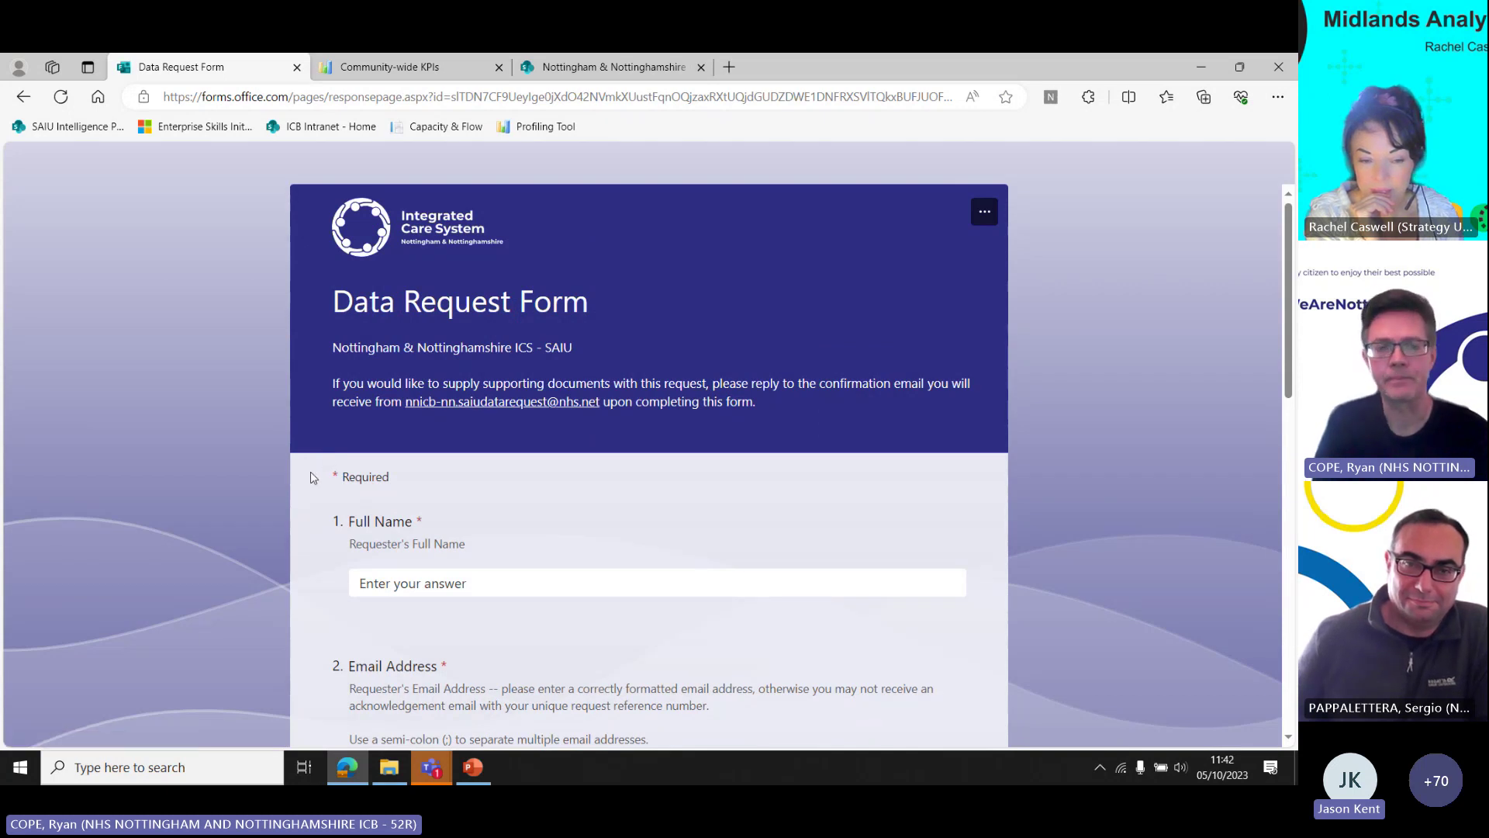
Browse the Data Request Form, view the SAIU Area/Function options without choosing, then return to the portal.
scroll(314, 476, "down", 1)
scroll(313, 477, "down", 1)
scroll(313, 477, "down", 2)
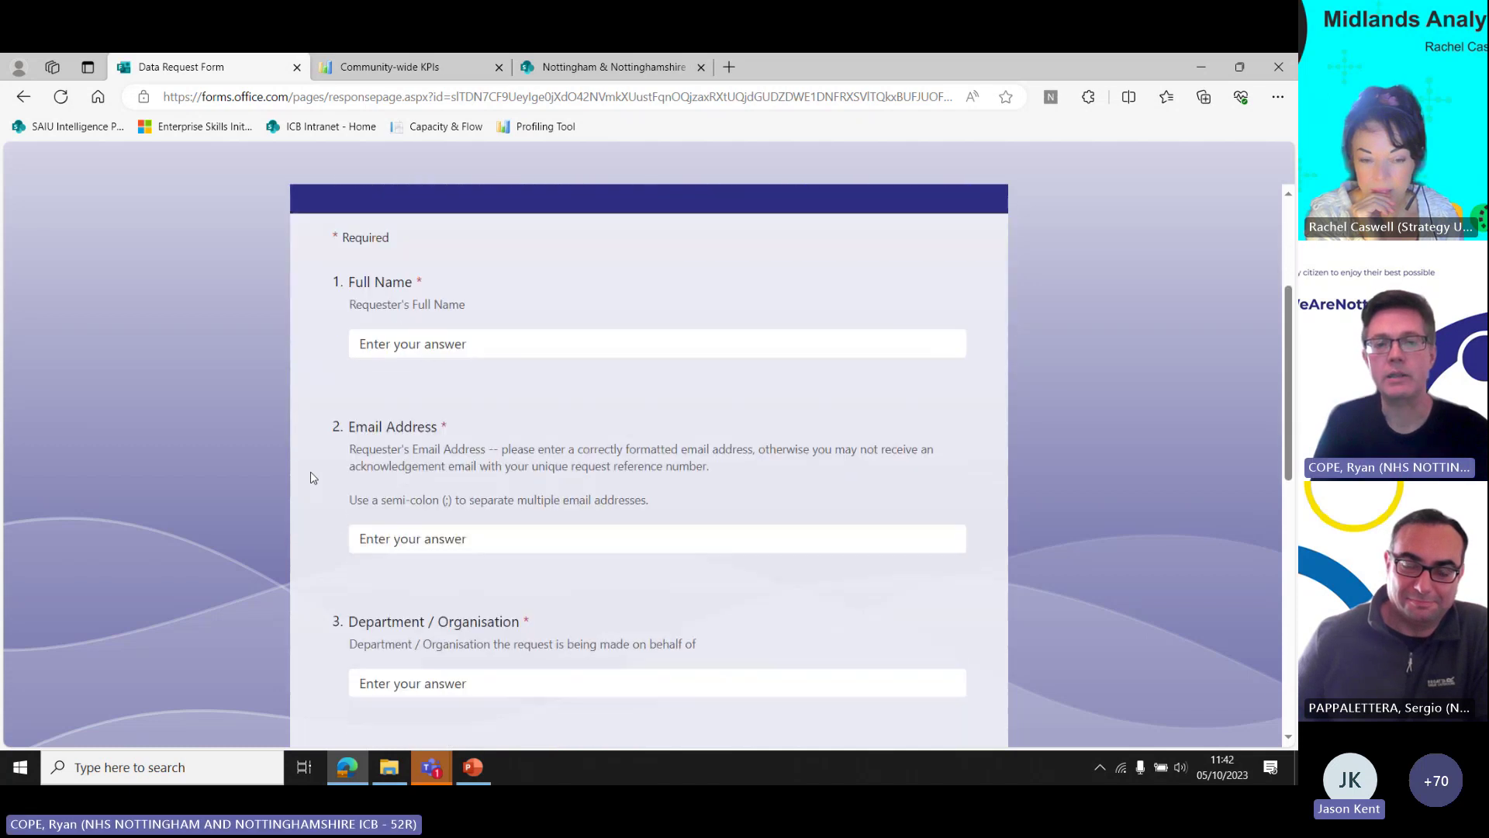
scroll(313, 477, "down", 5)
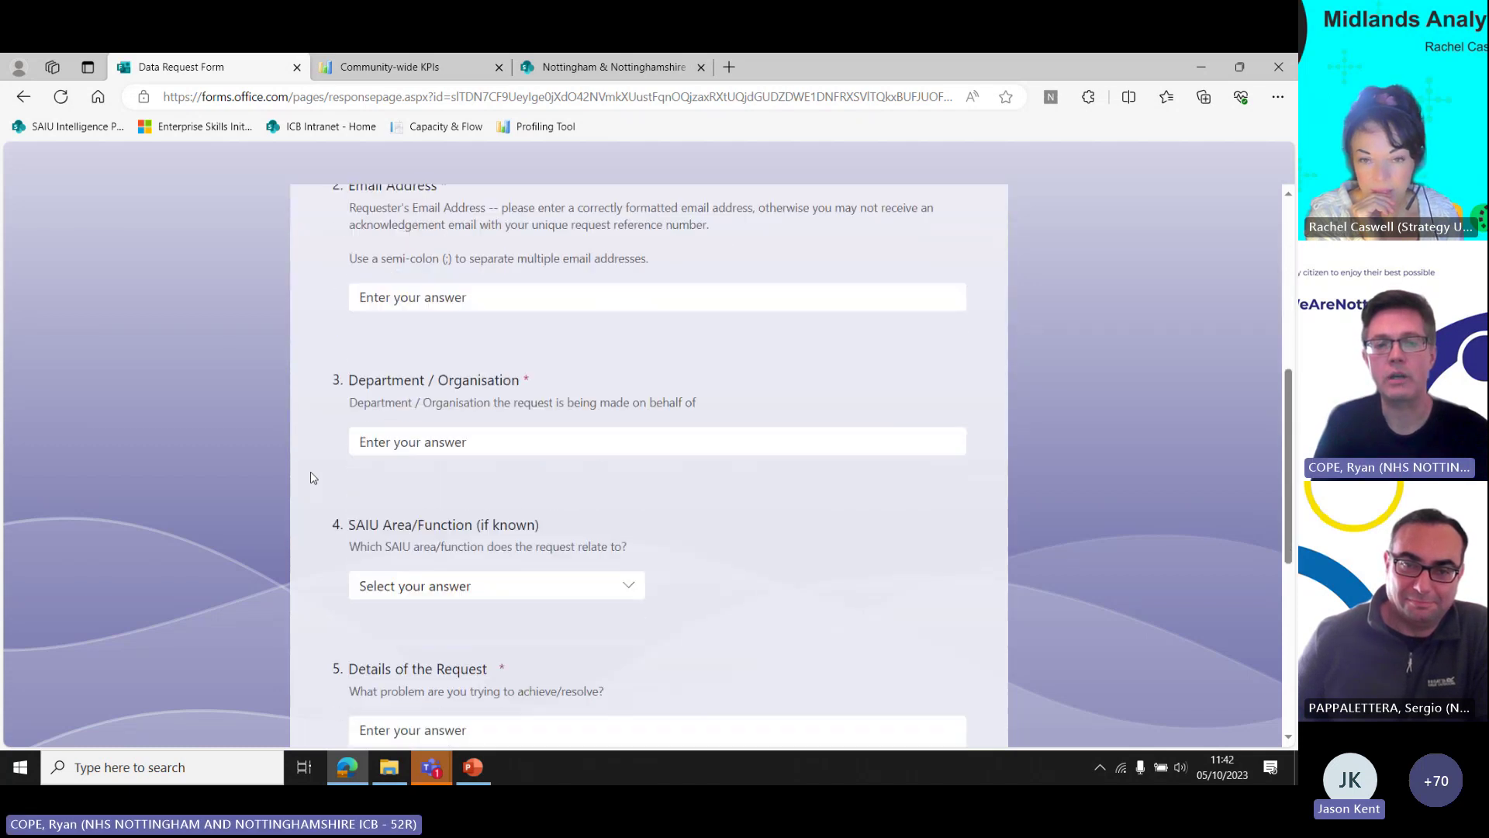
left_click(388, 509)
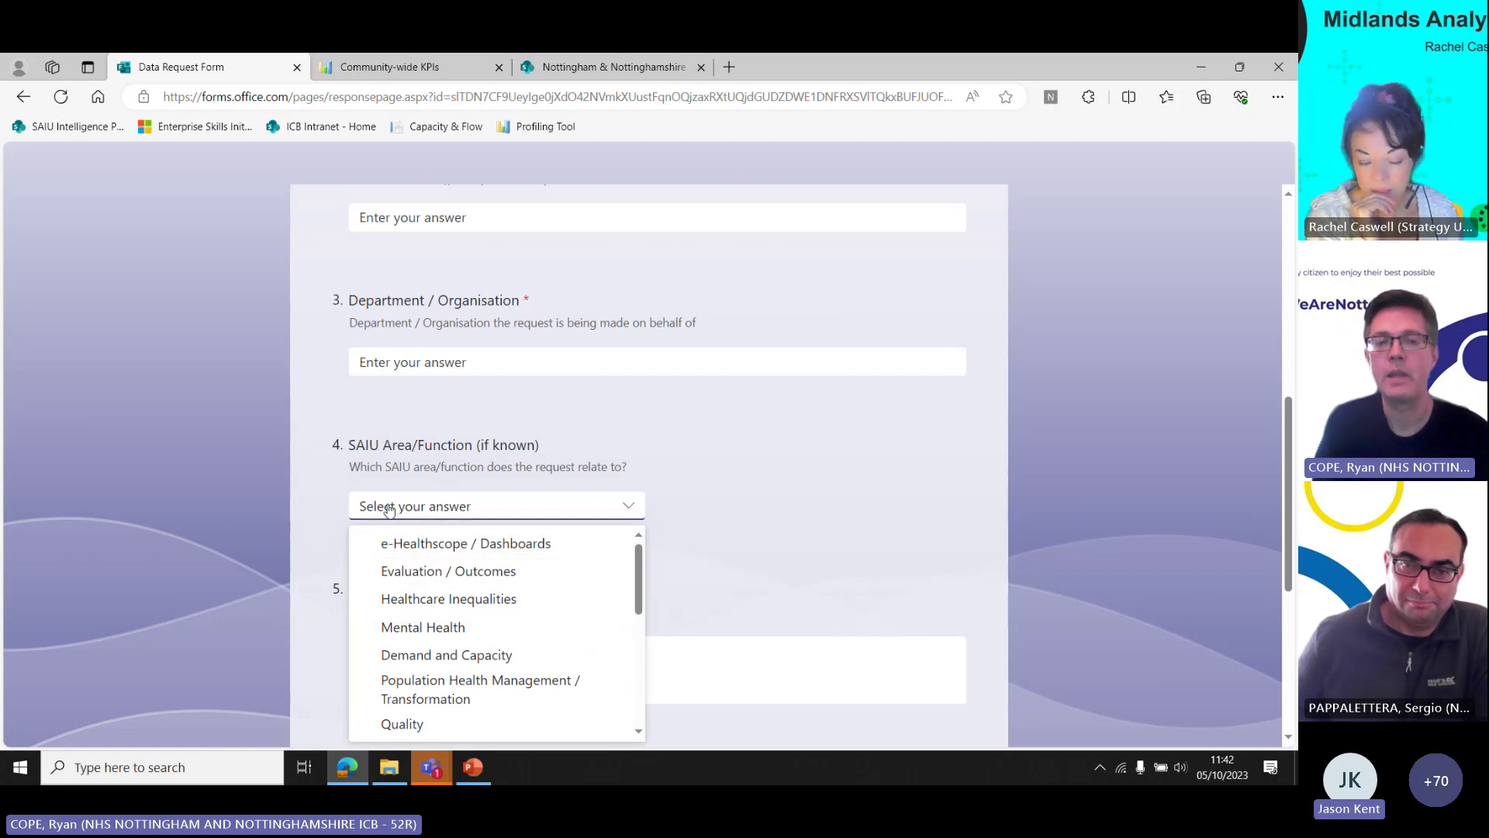
left_click(338, 474)
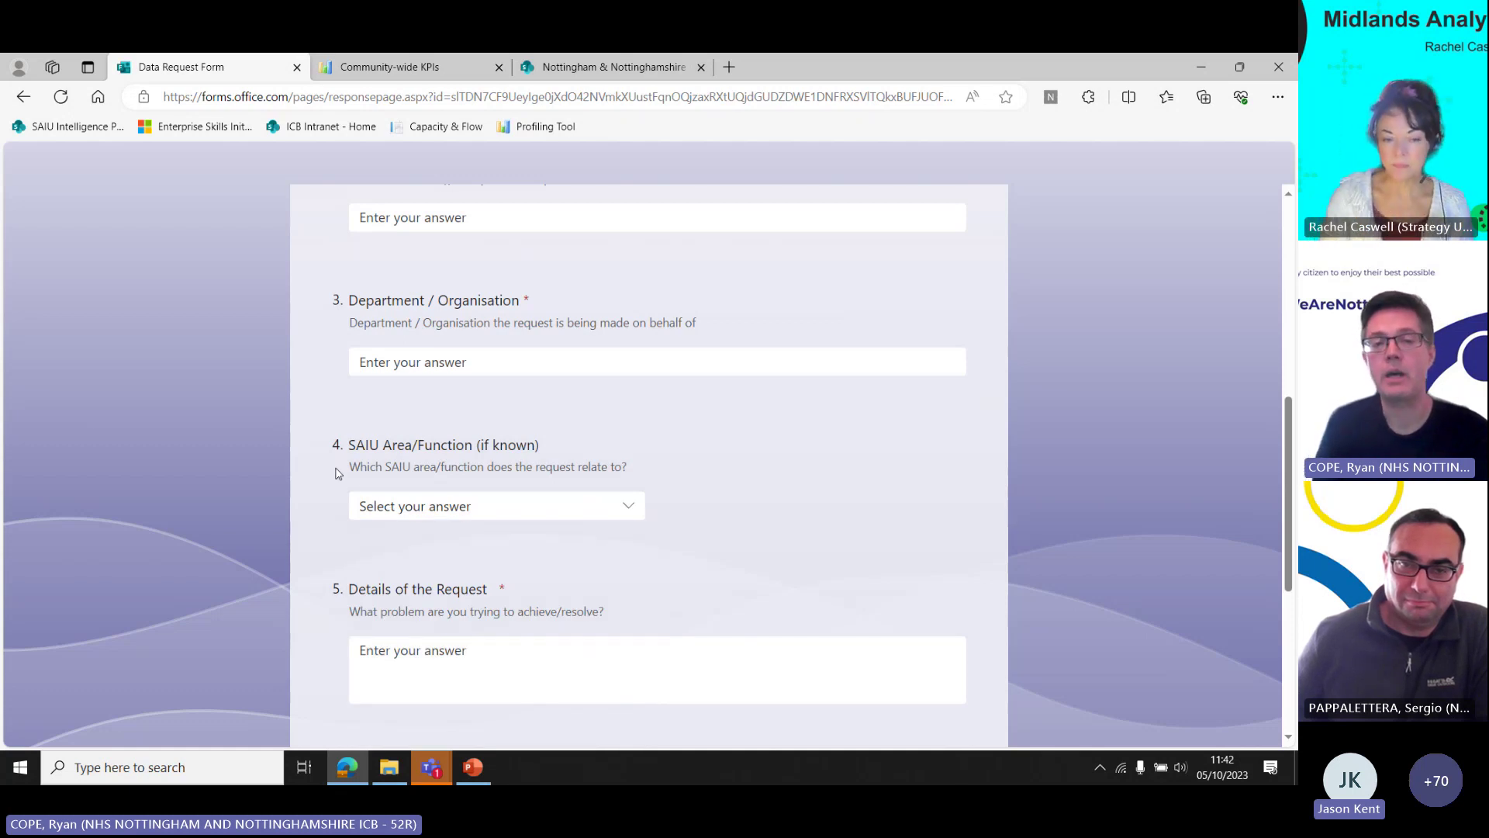
scroll(338, 473, "down", 1)
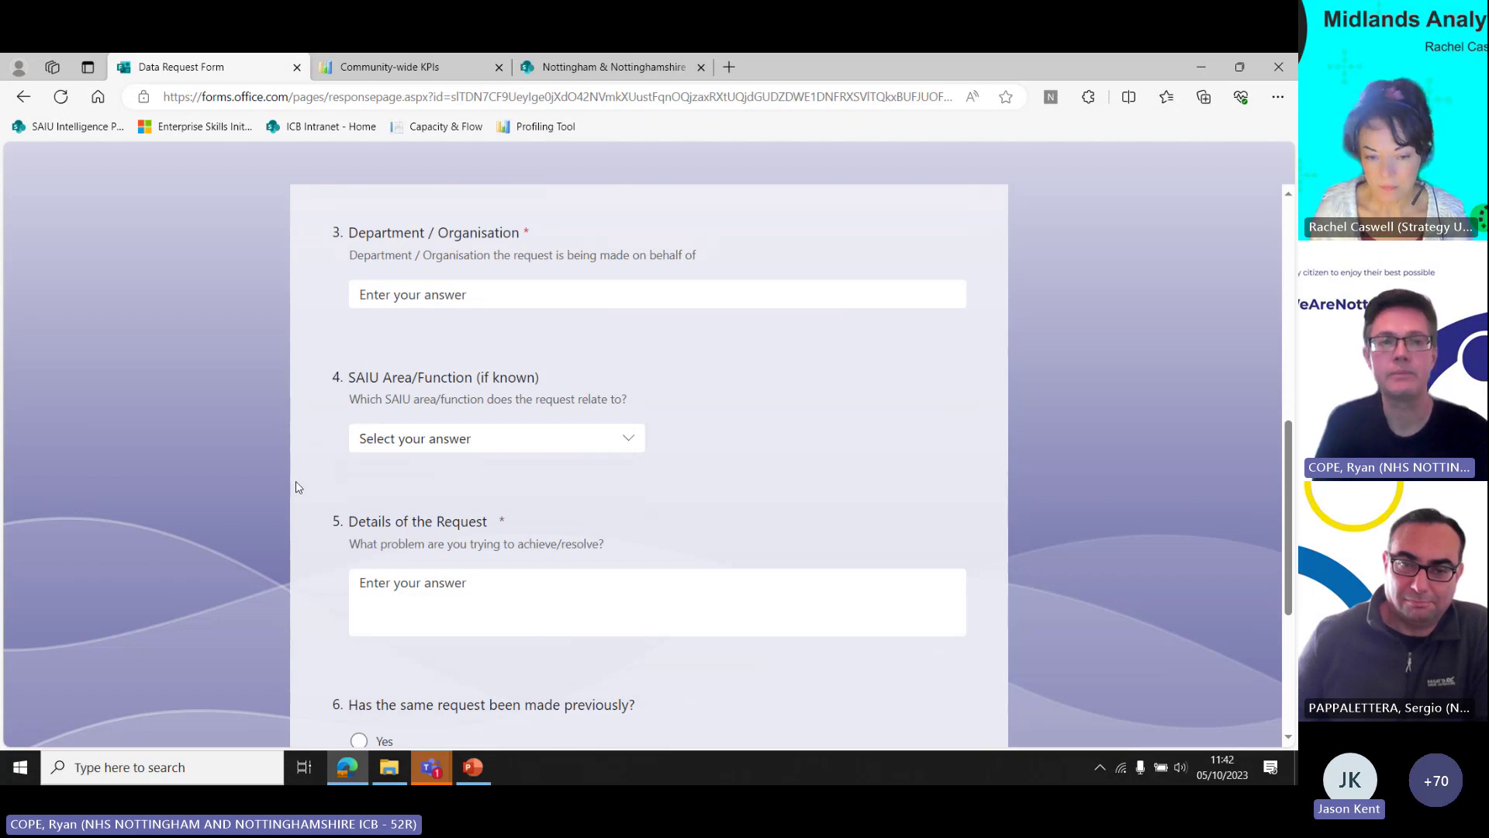
left_click(19, 98)
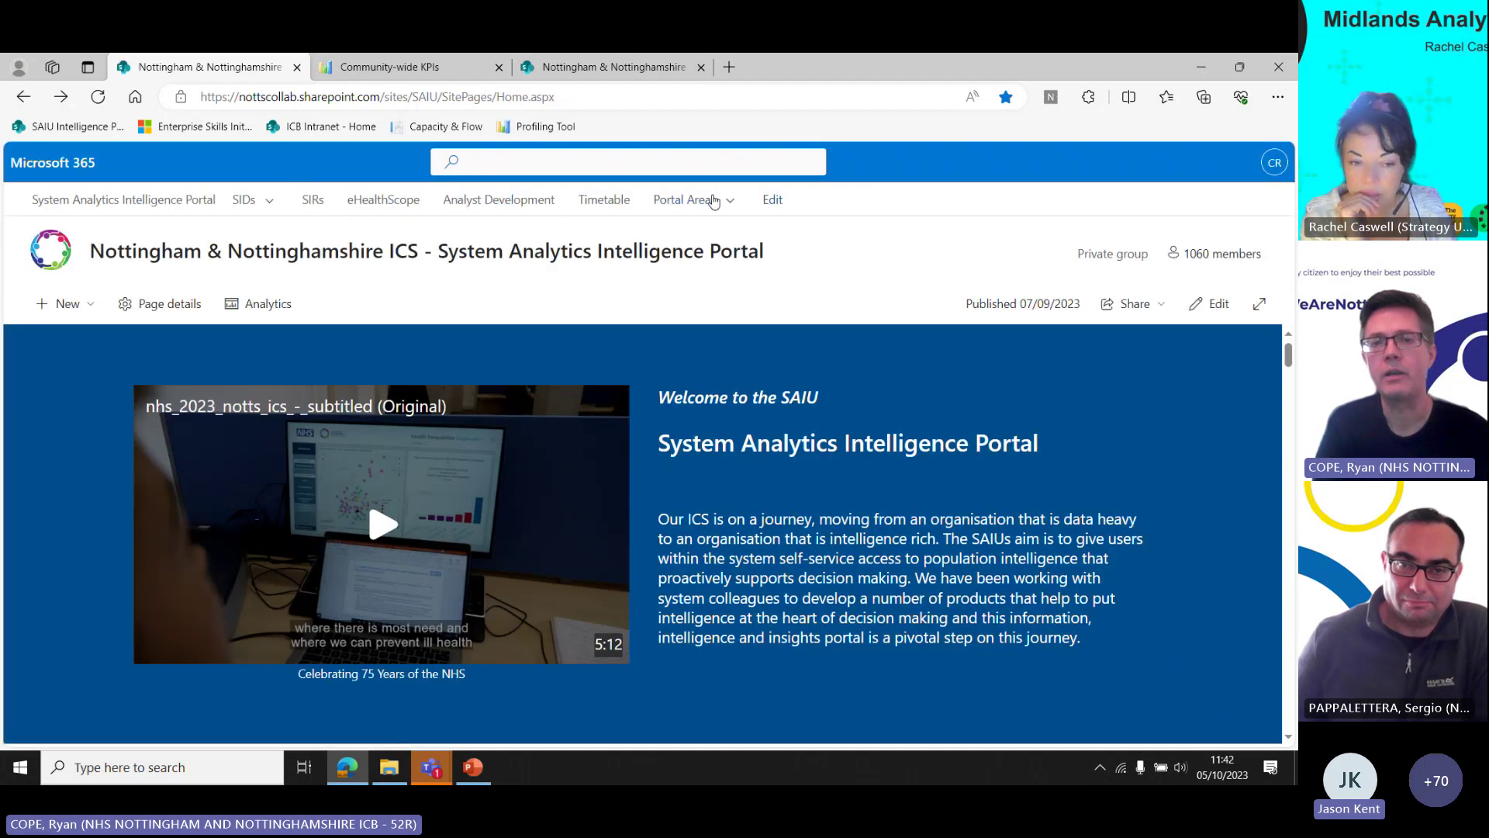
Go to the DRMS site via the Portal Areas menu.
left_click(710, 199)
left_click(707, 295)
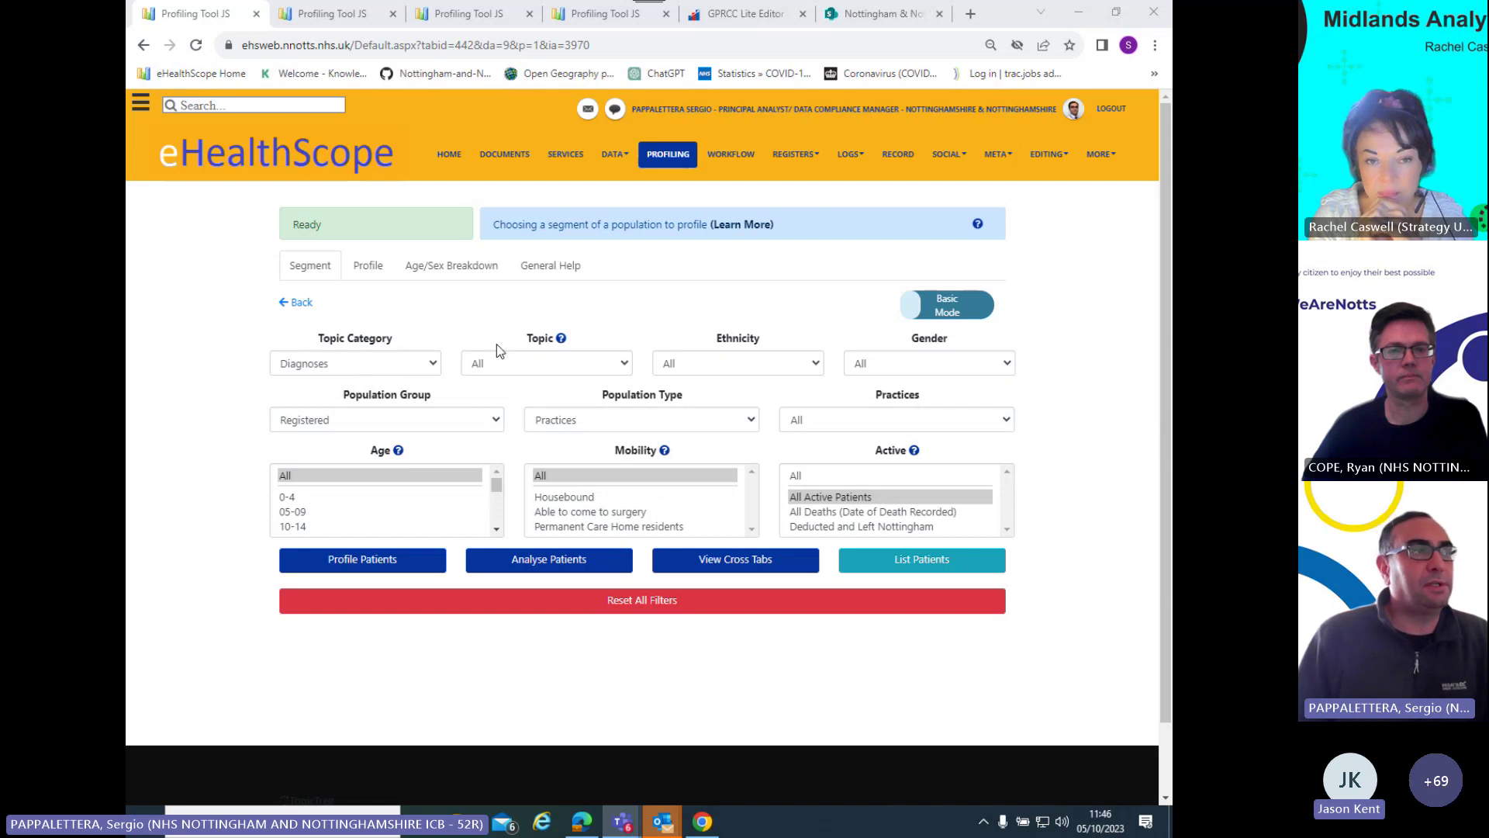
Open the diagnosis Topic list and scroll down until COPD is in view.
left_click(624, 364)
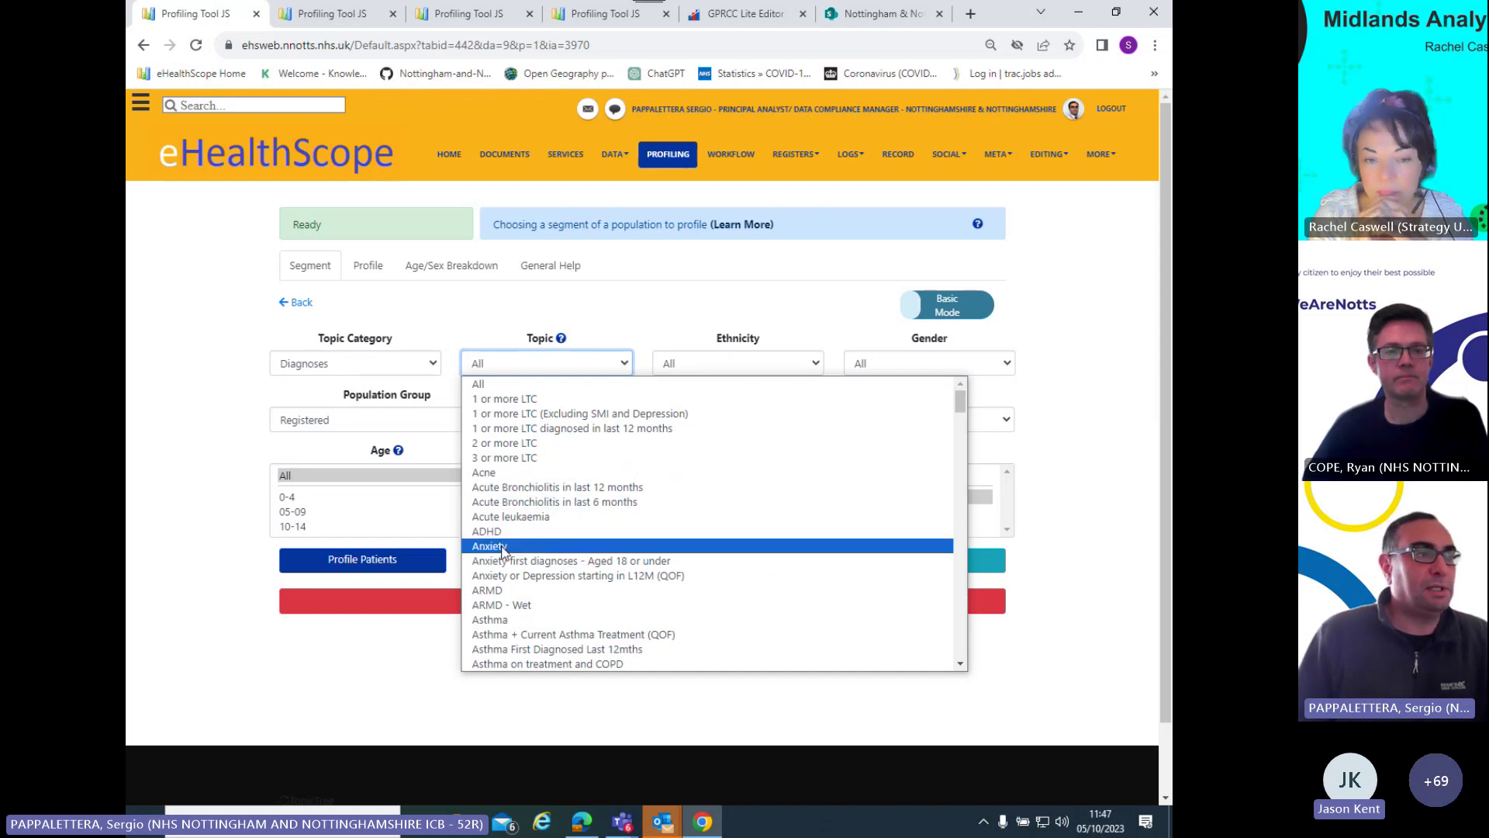
scroll(514, 562, "down", 3)
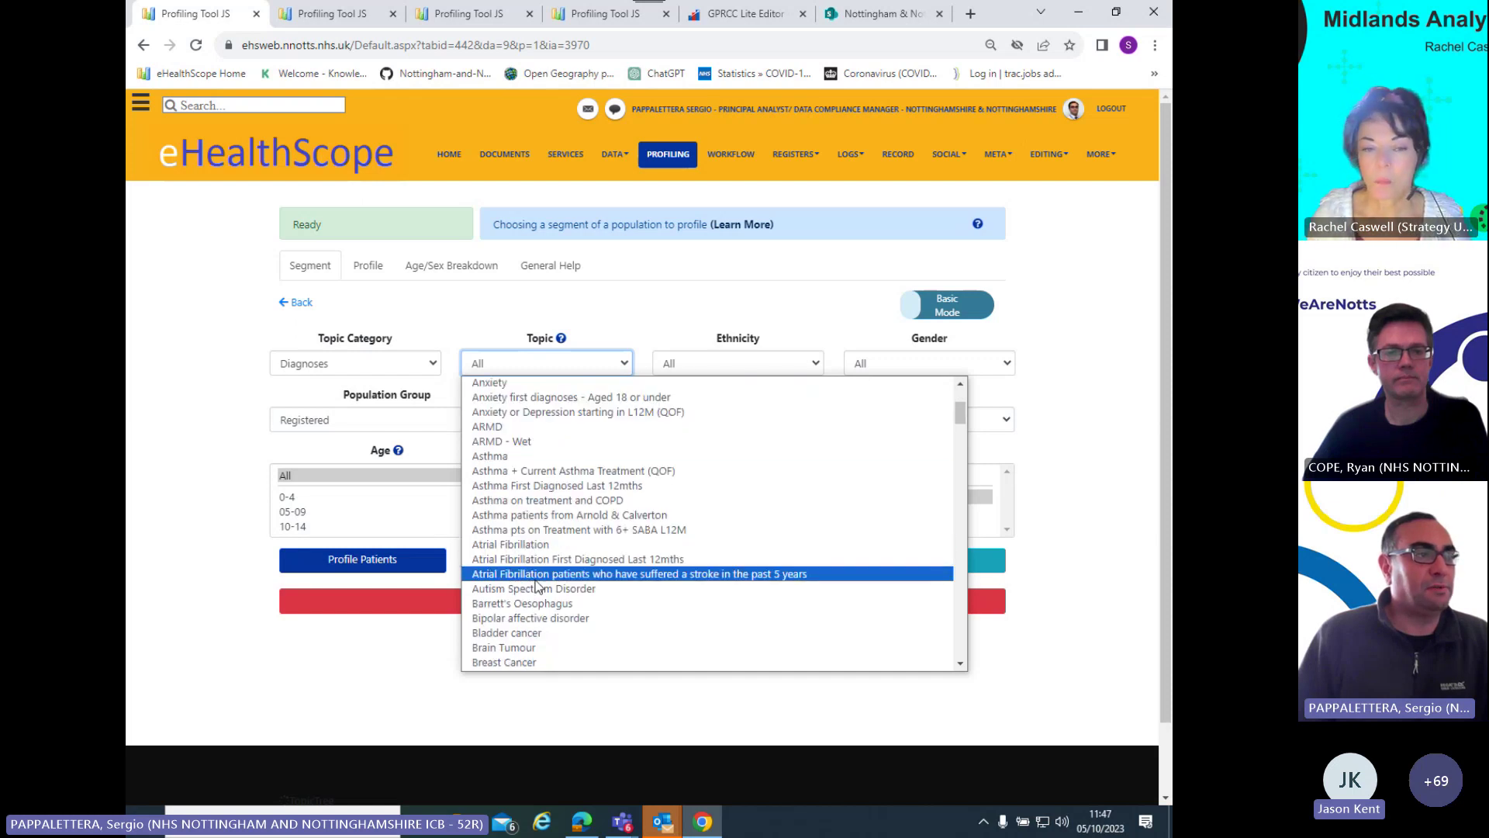
scroll(516, 574, "down", 5)
scroll(535, 587, "down", 2)
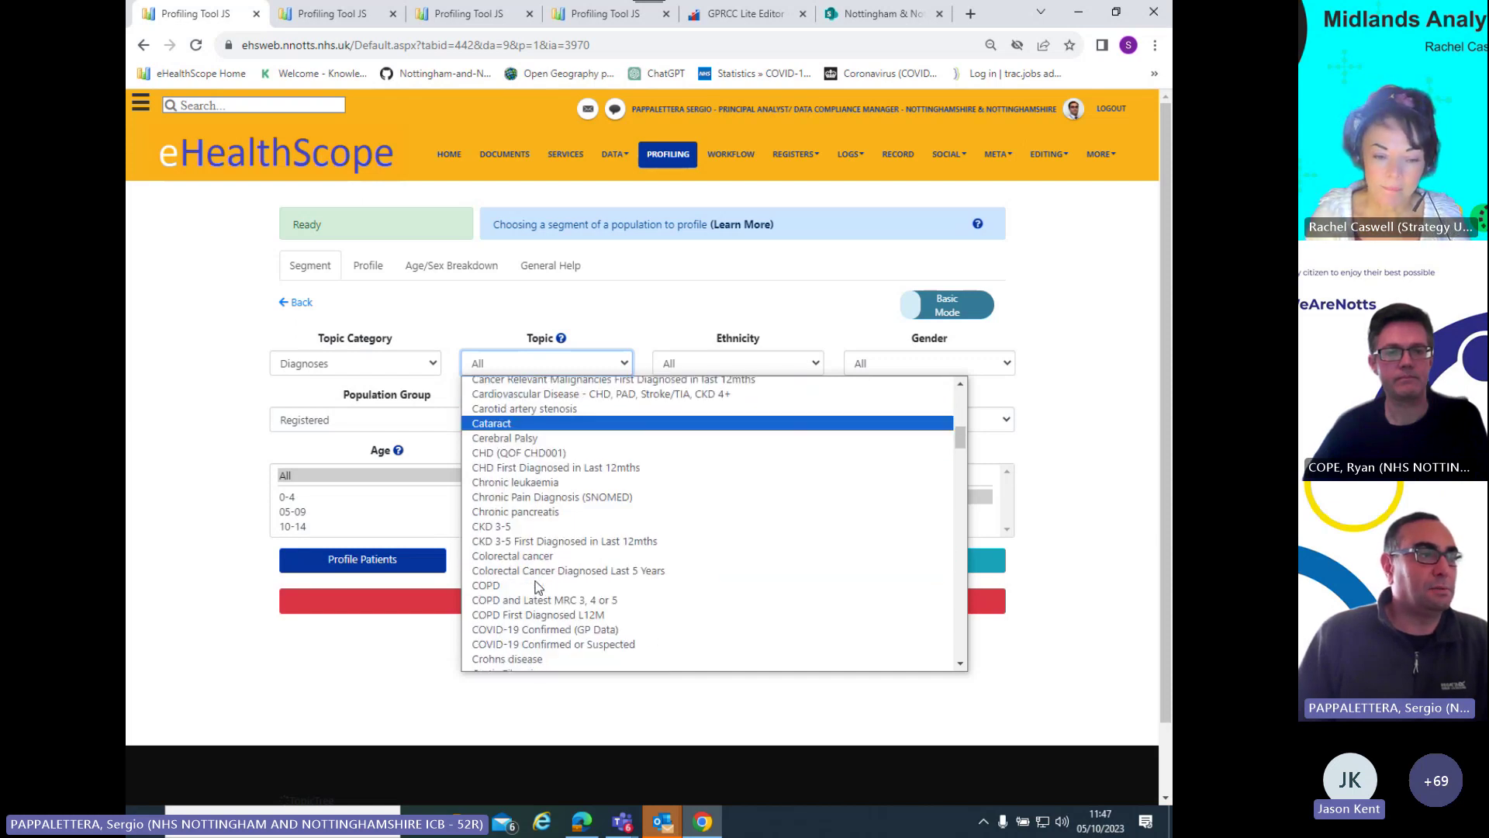
Choose COPD as the topic and review the Ethnicity, Gender, Population Group and Type options.
left_click(478, 587)
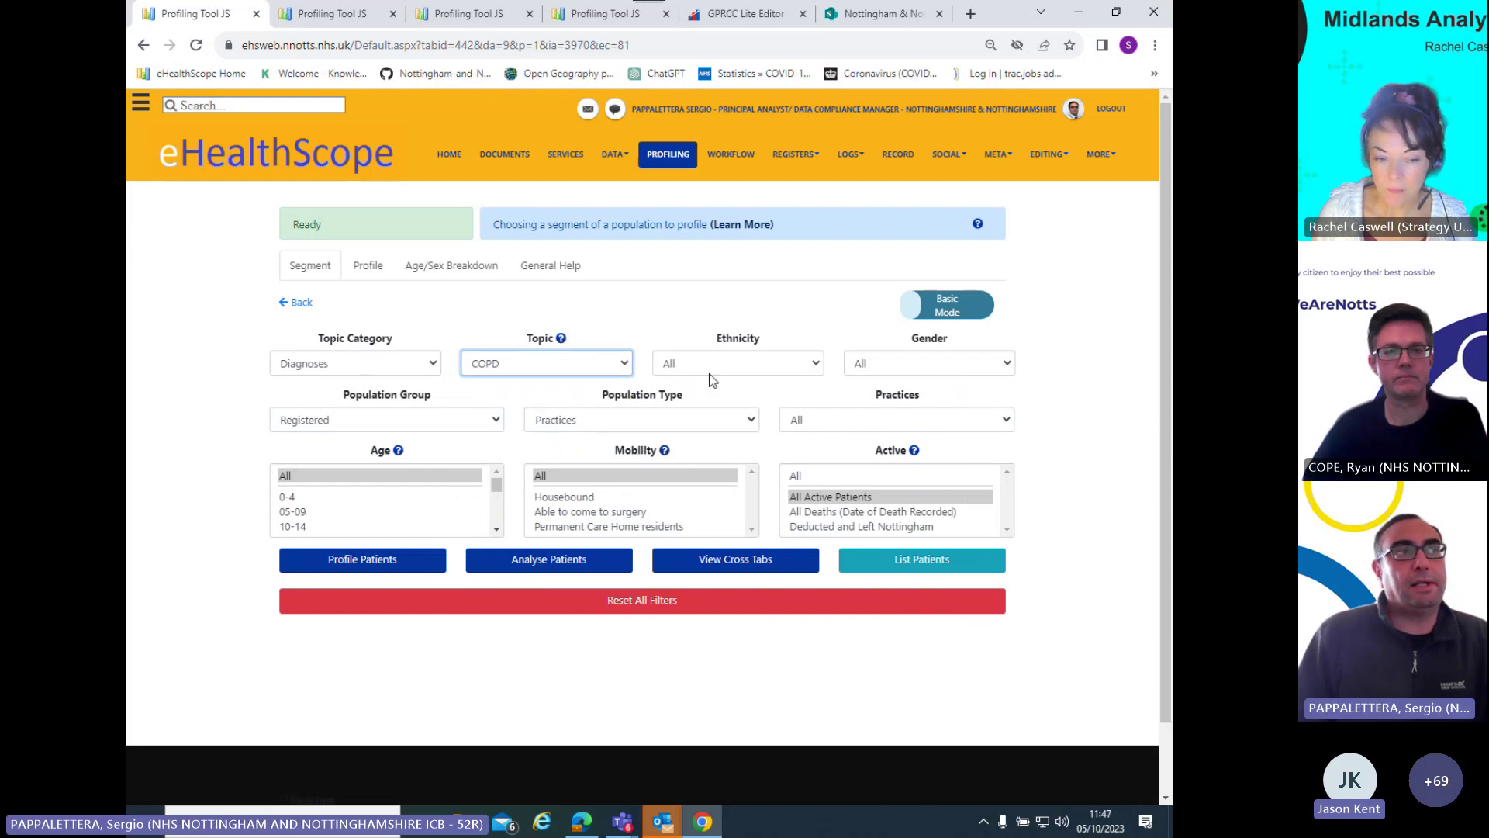
left_click(819, 364)
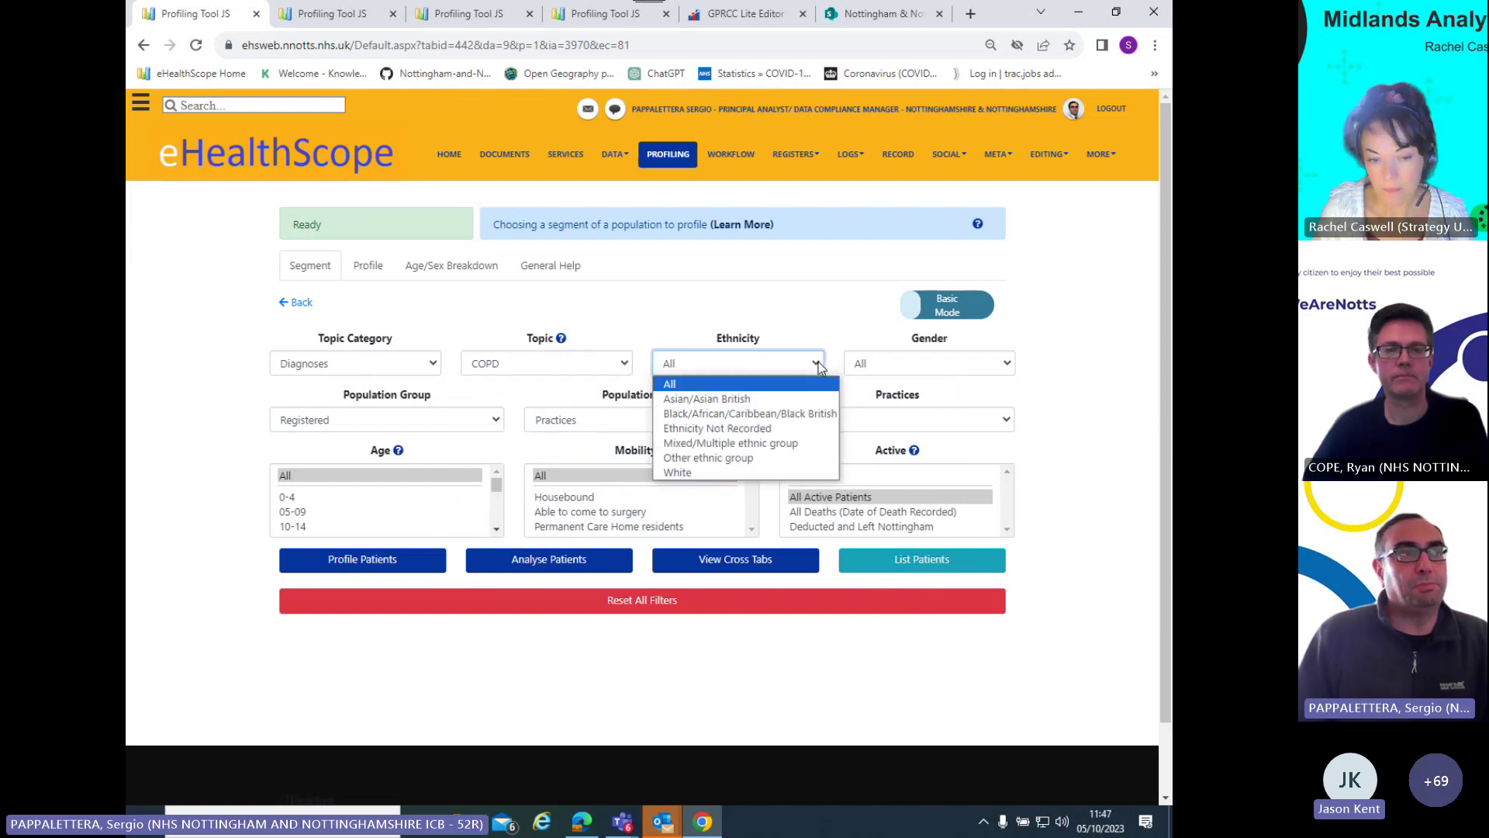
left_click(913, 365)
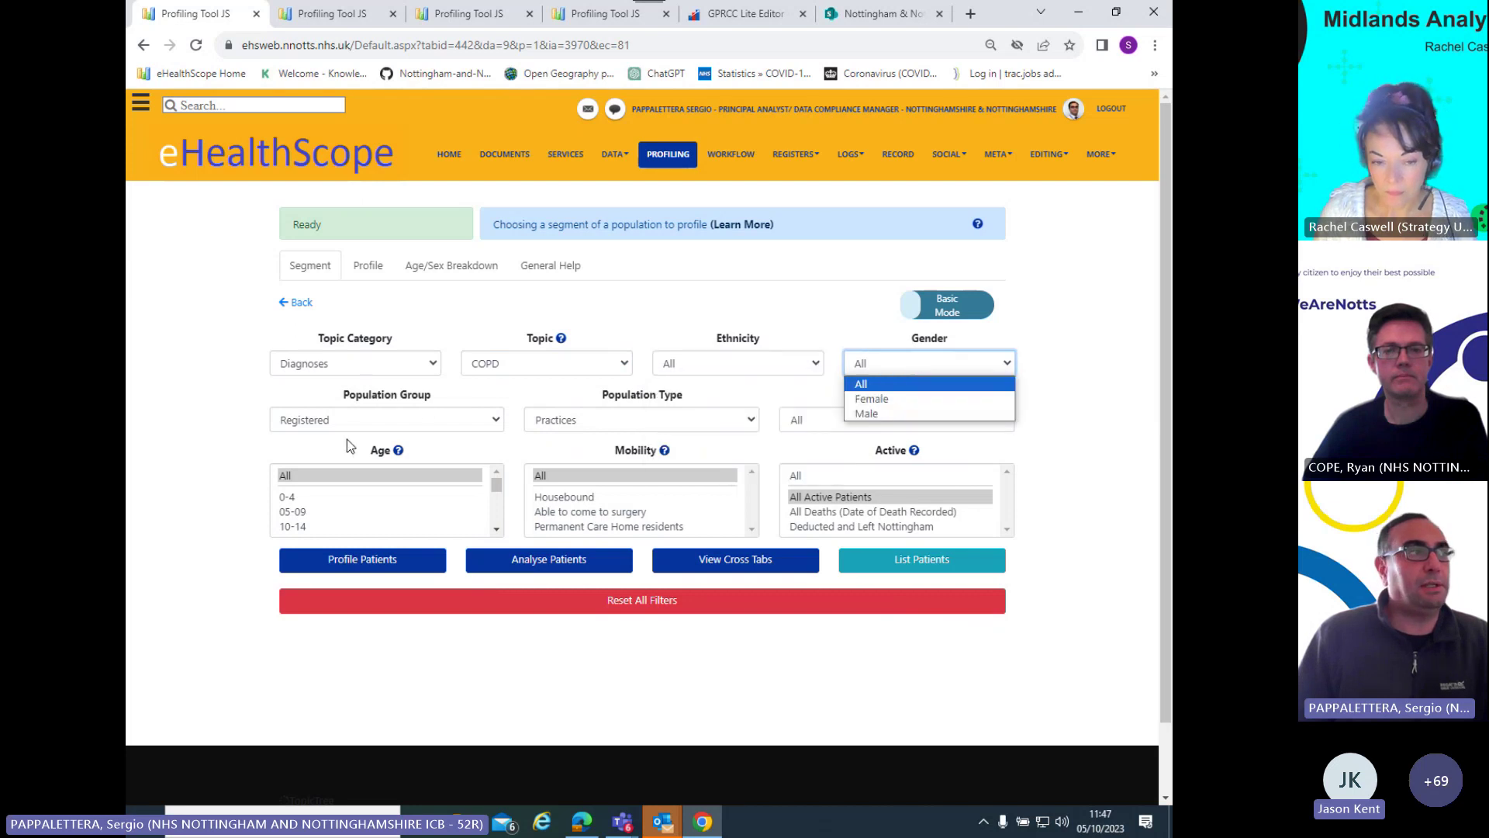
left_click(420, 424)
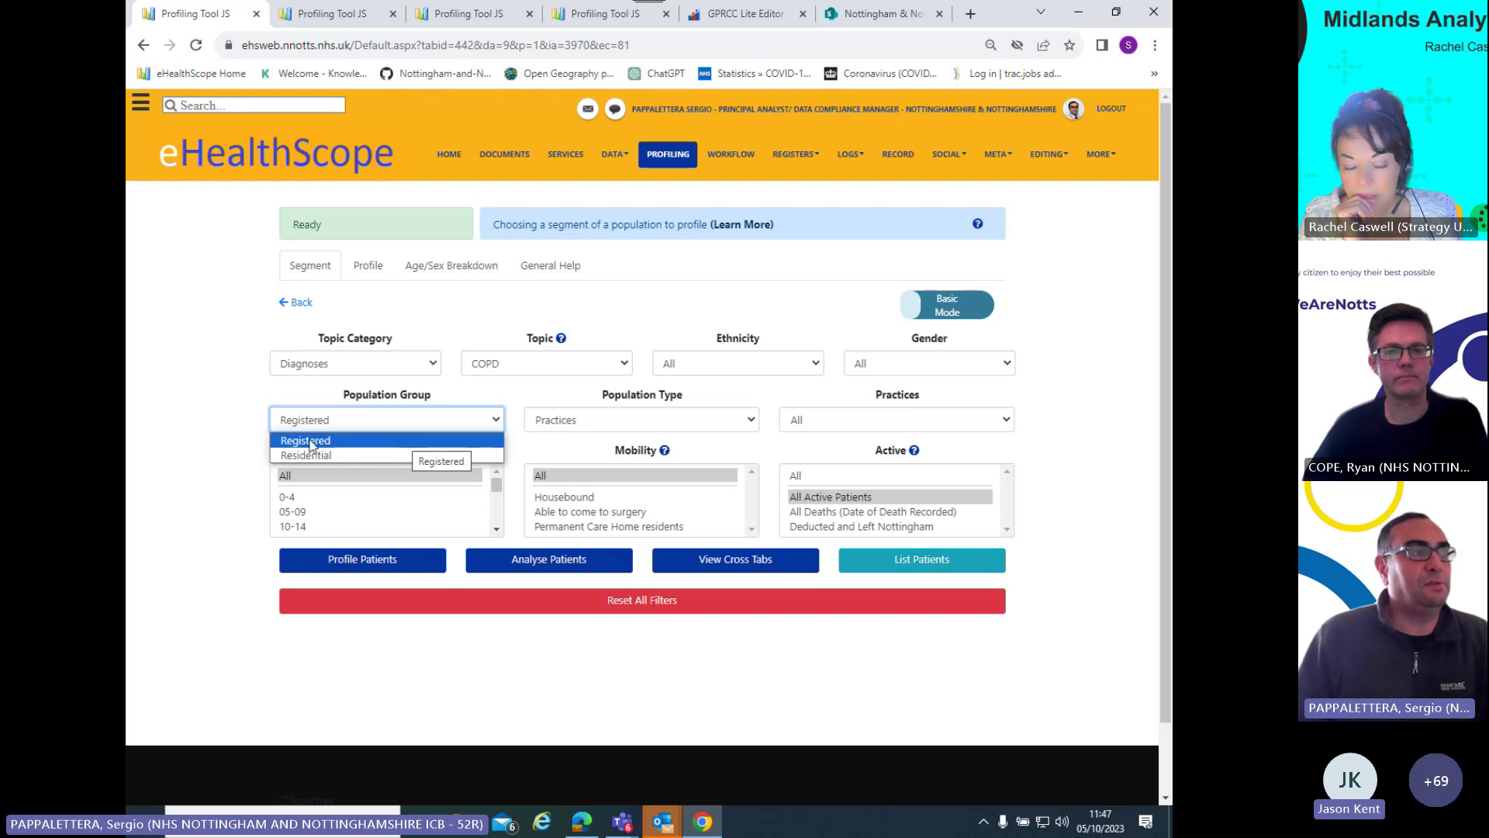
left_click(749, 420)
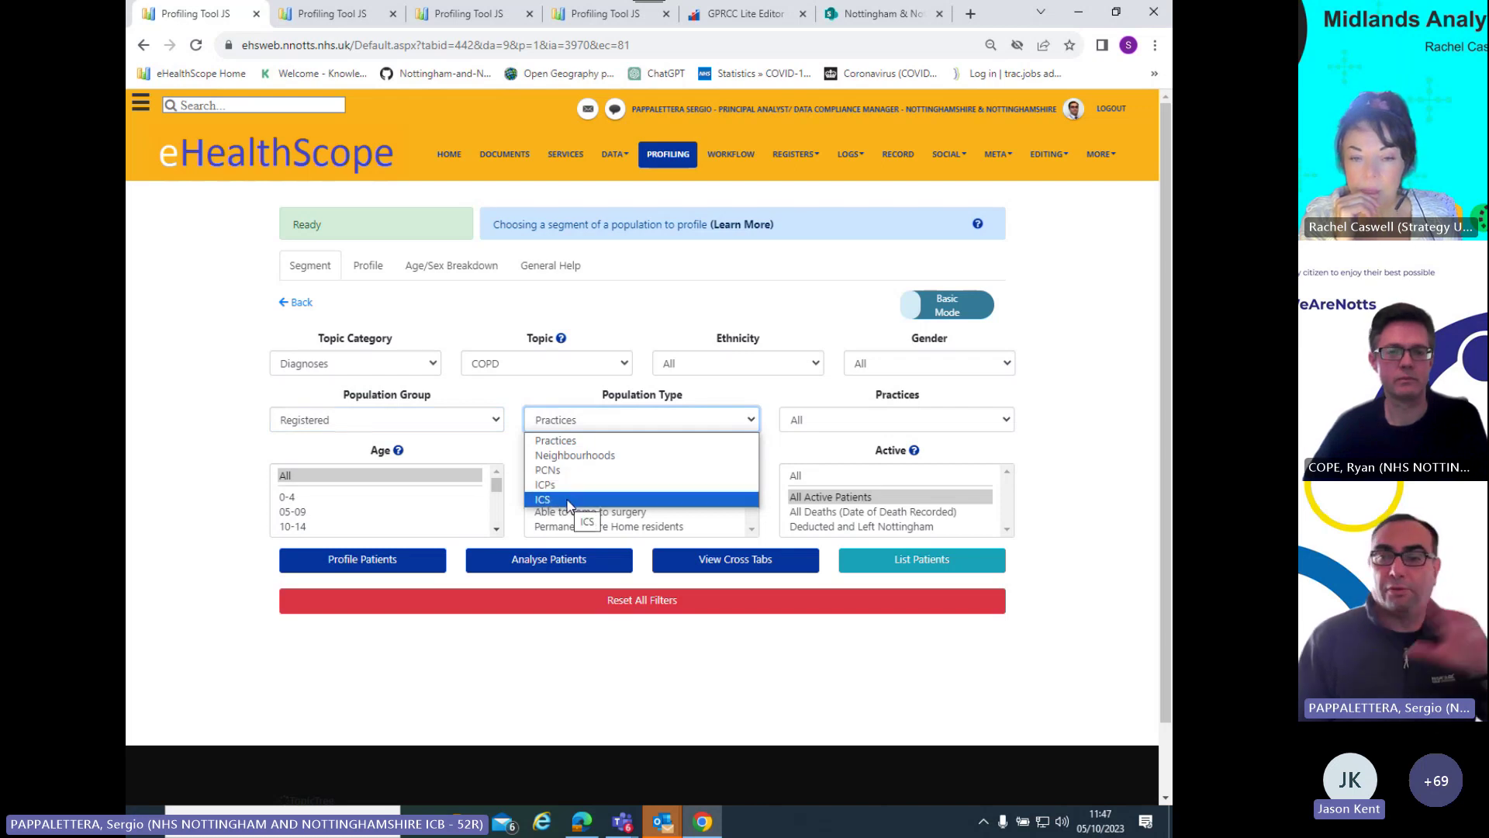
Try the Residential population group and its geography levels, then revert to Registered.
left_click(344, 425)
left_click(327, 456)
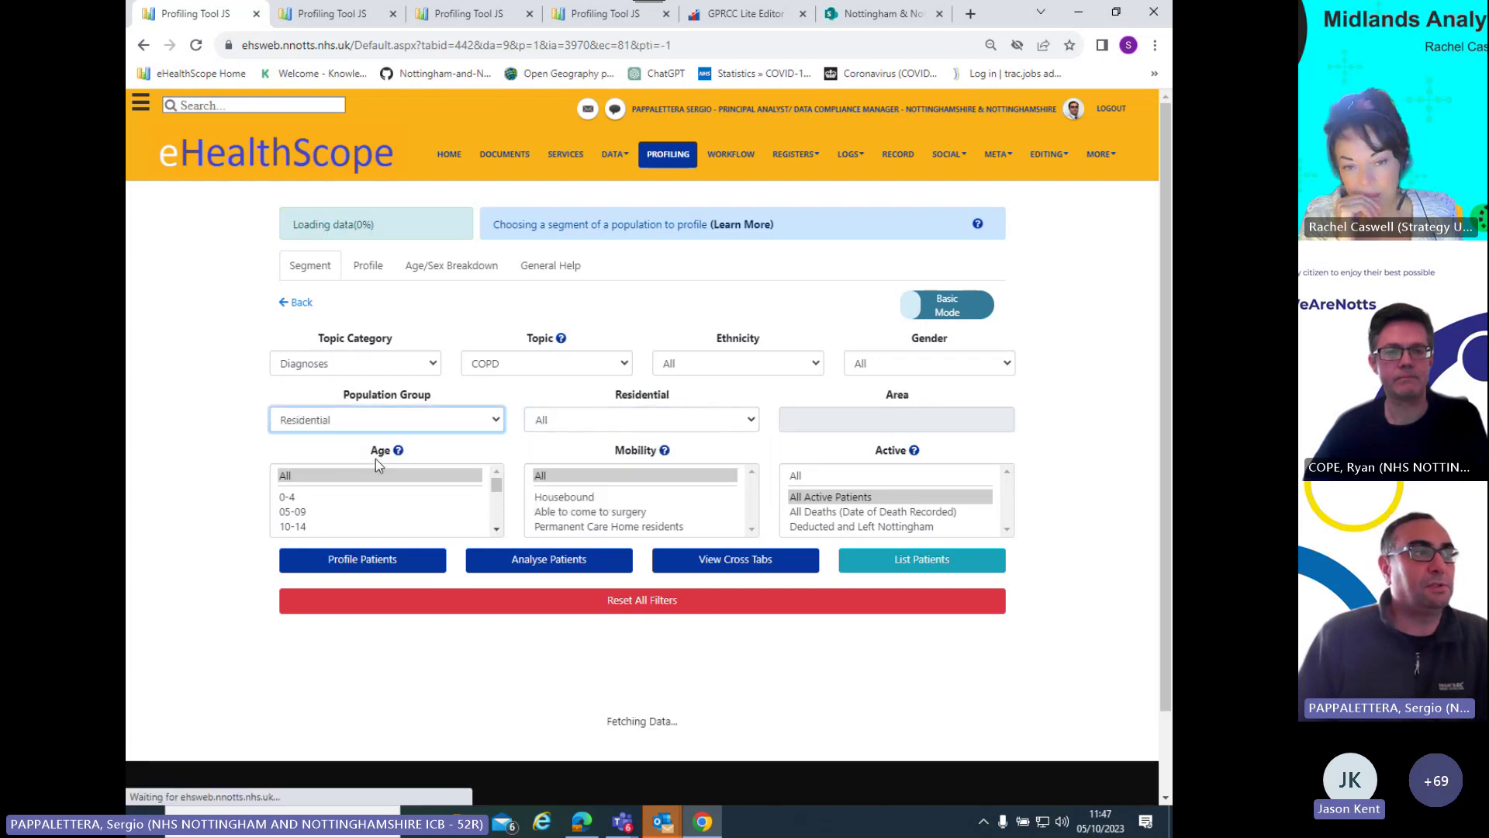
left_click(591, 429)
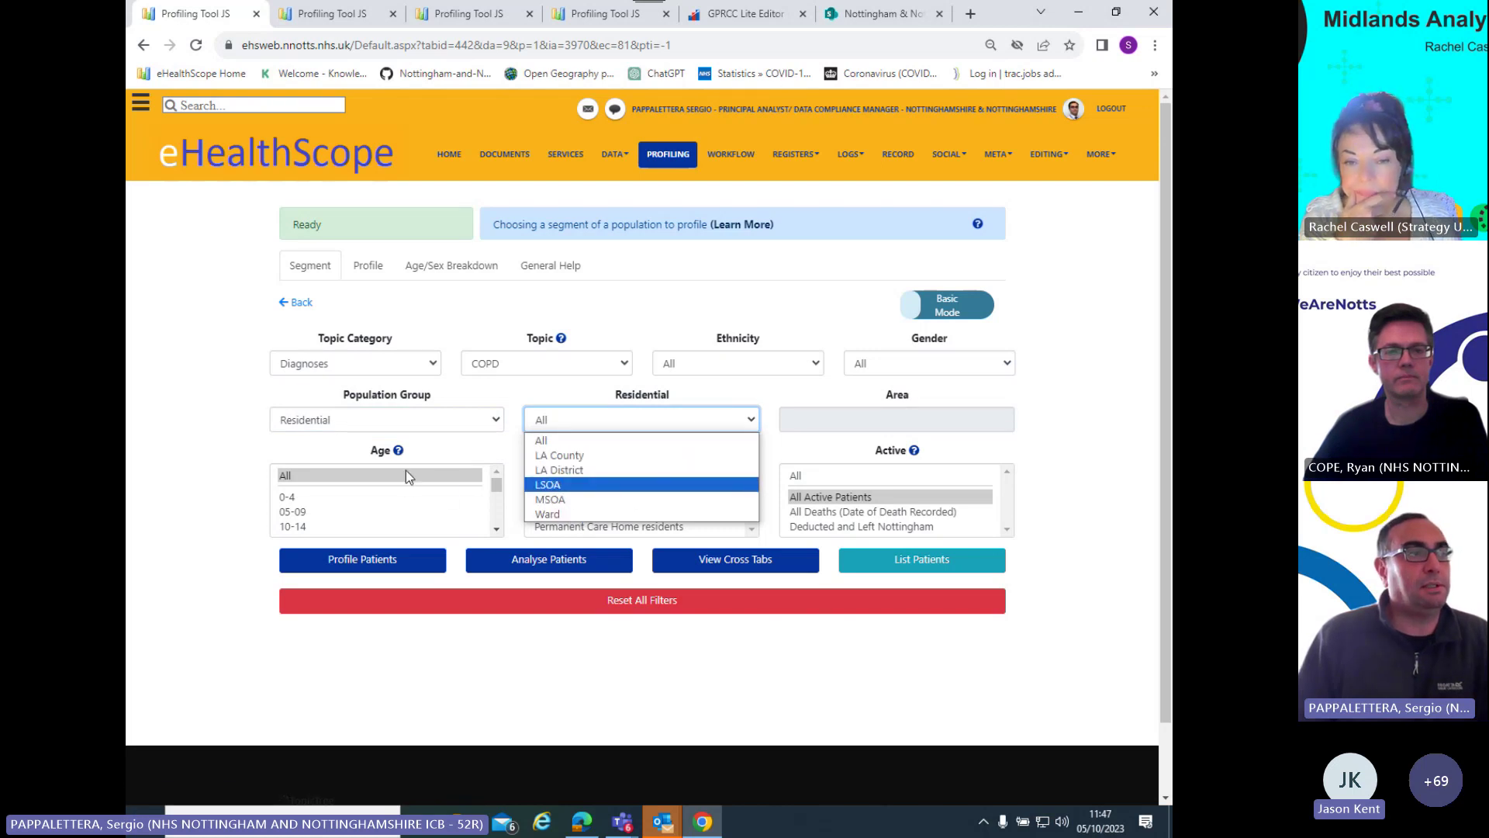
left_click(371, 419)
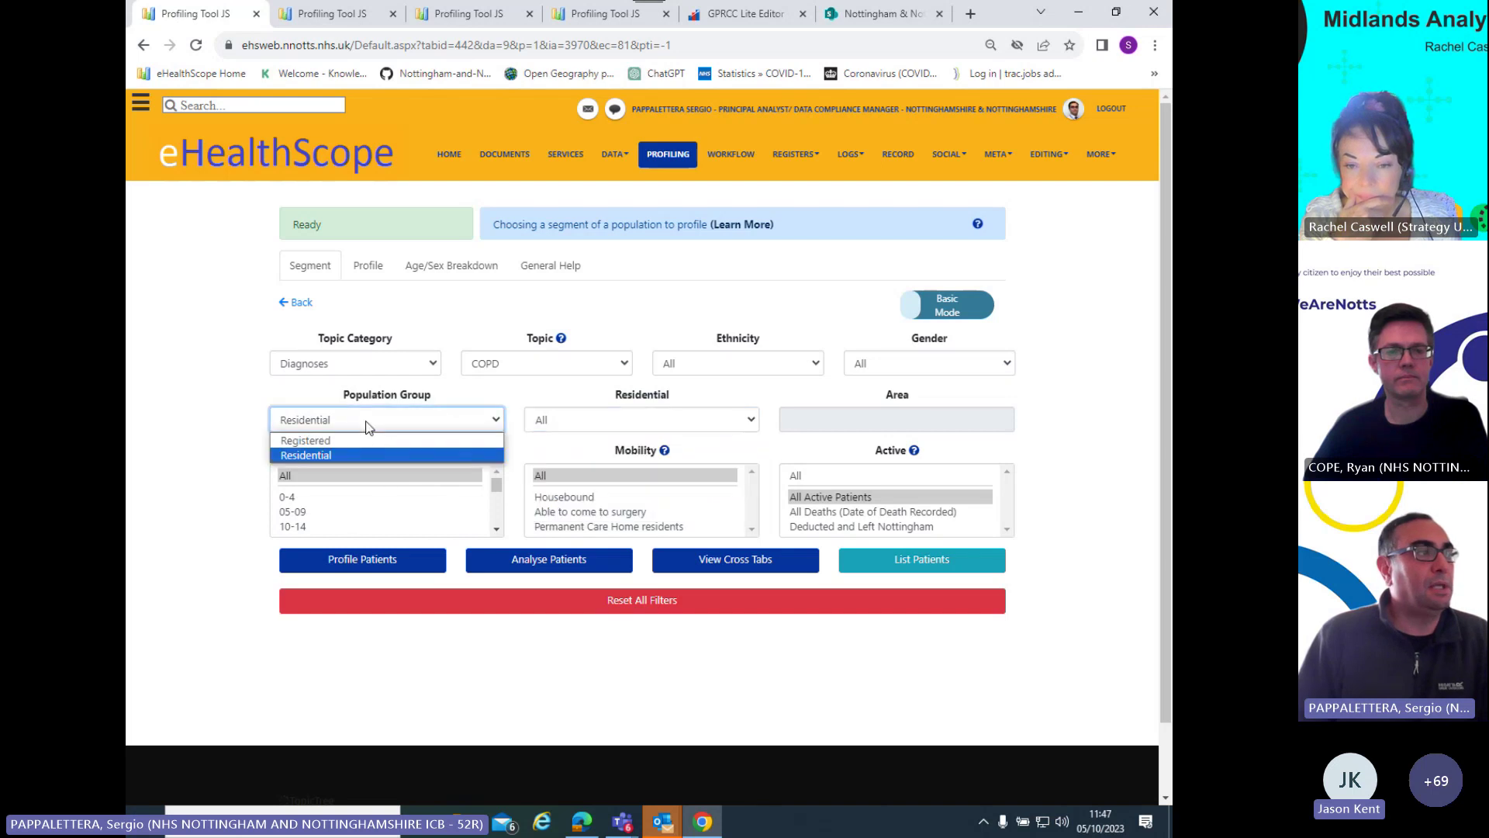
left_click(352, 439)
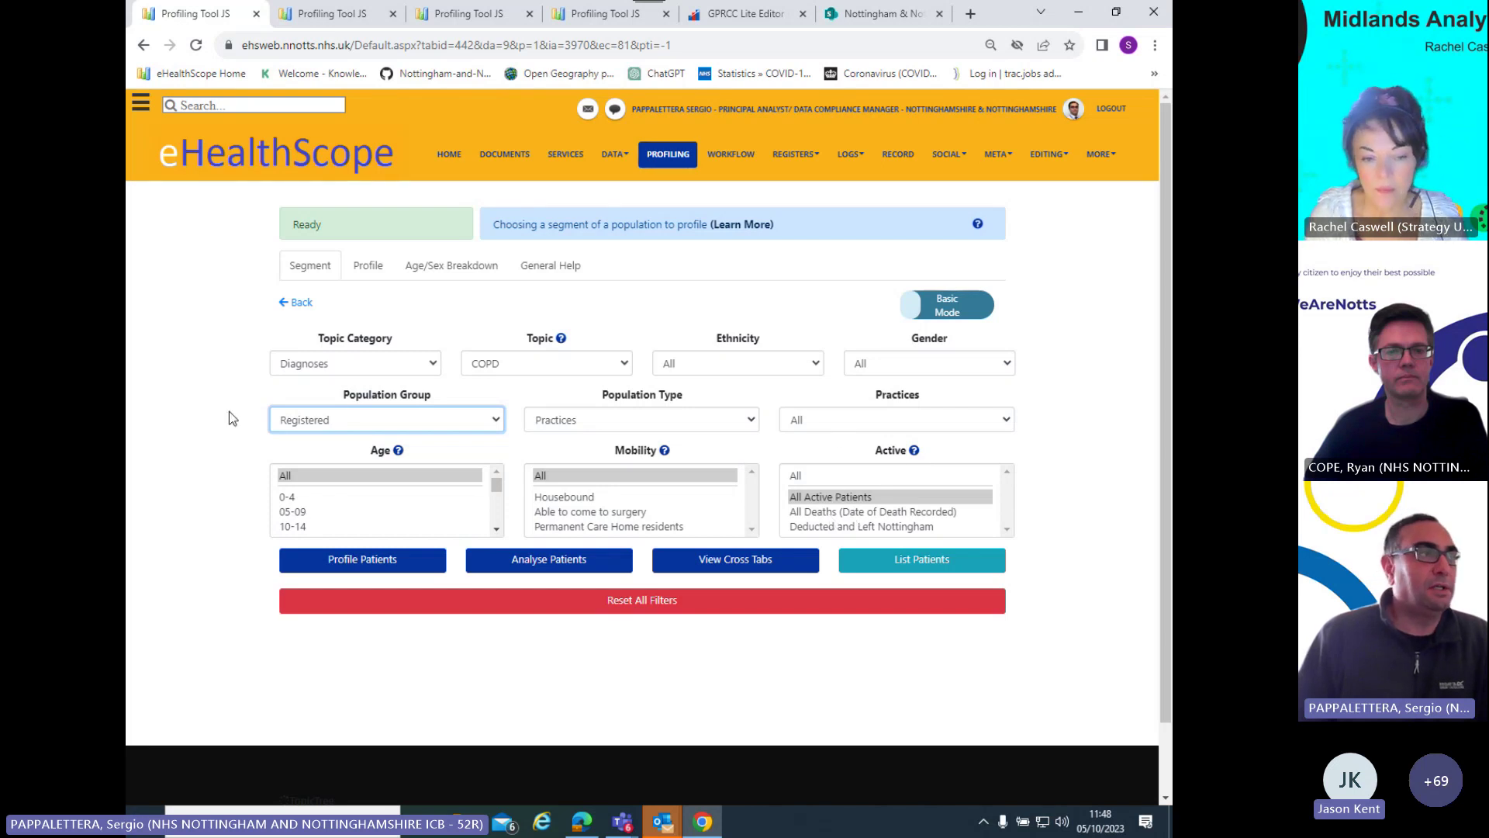
Profile the COPD patient segment, yielding 25,810 patients.
left_click(357, 566)
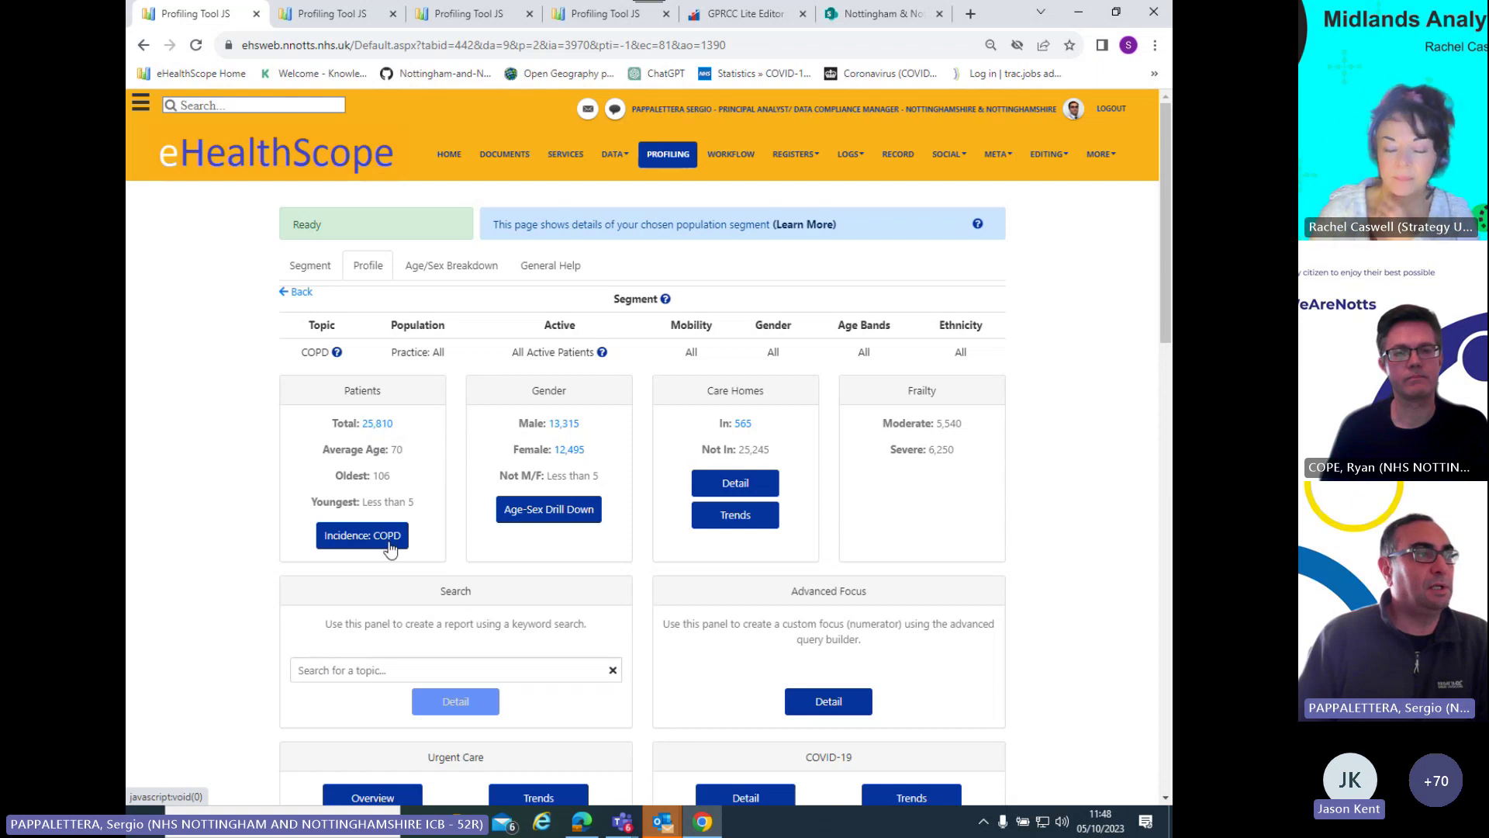
Show the COPD incidence timeline for All Time, covering monthly events 2011 to 2023.
left_click(359, 535)
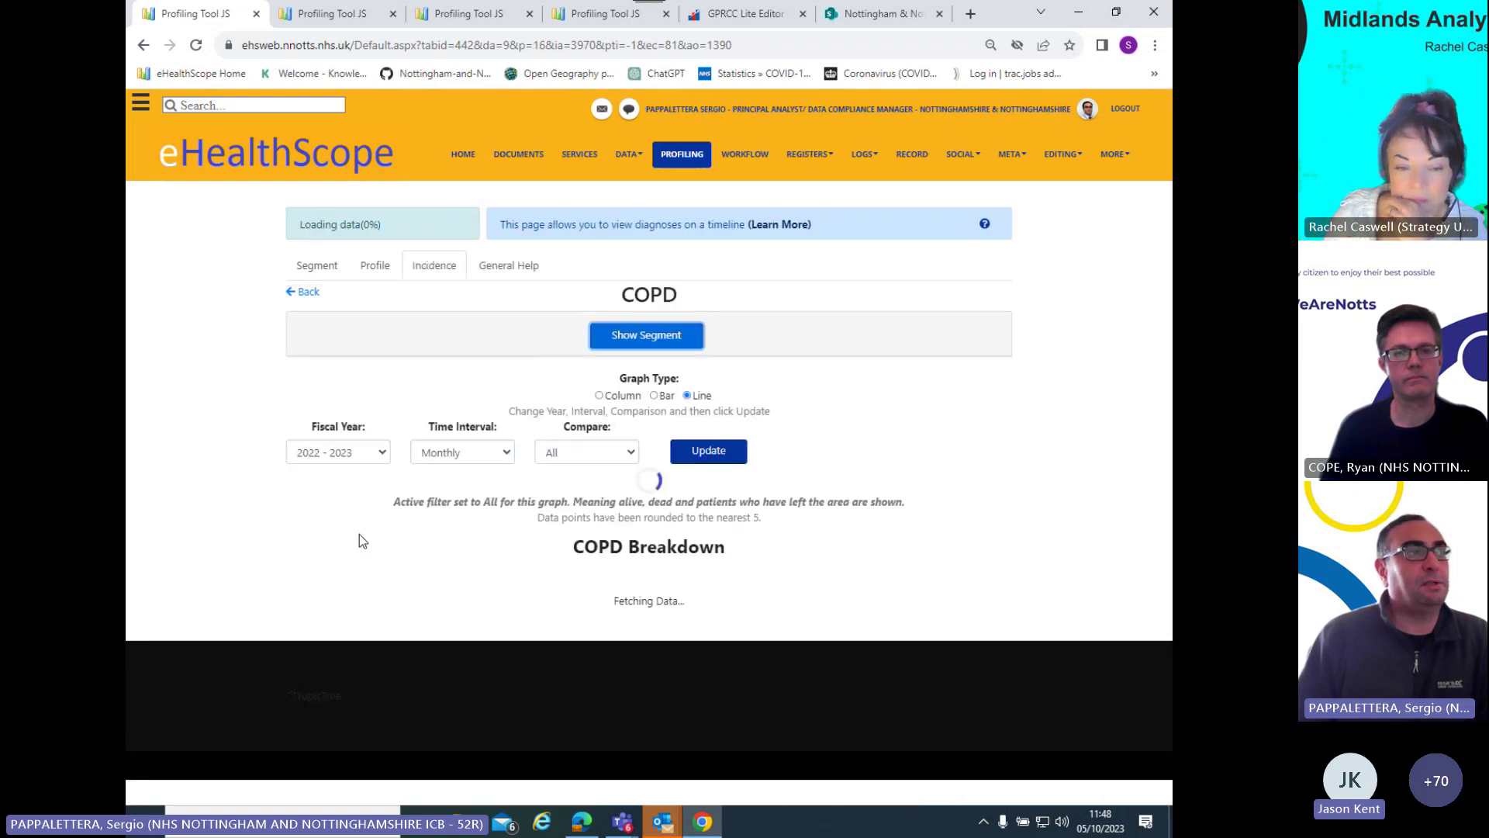
left_click(378, 453)
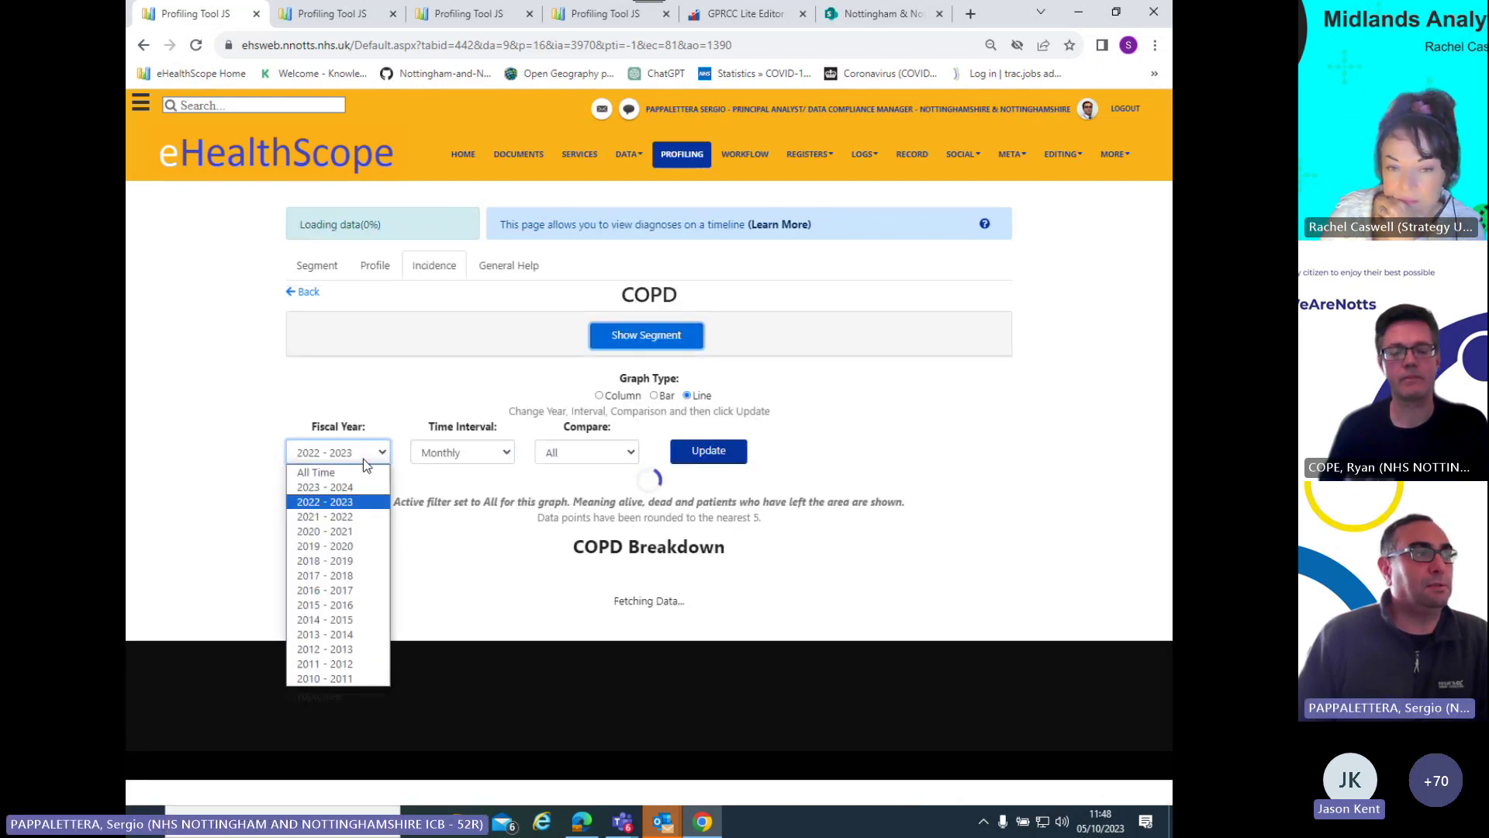
left_click(322, 471)
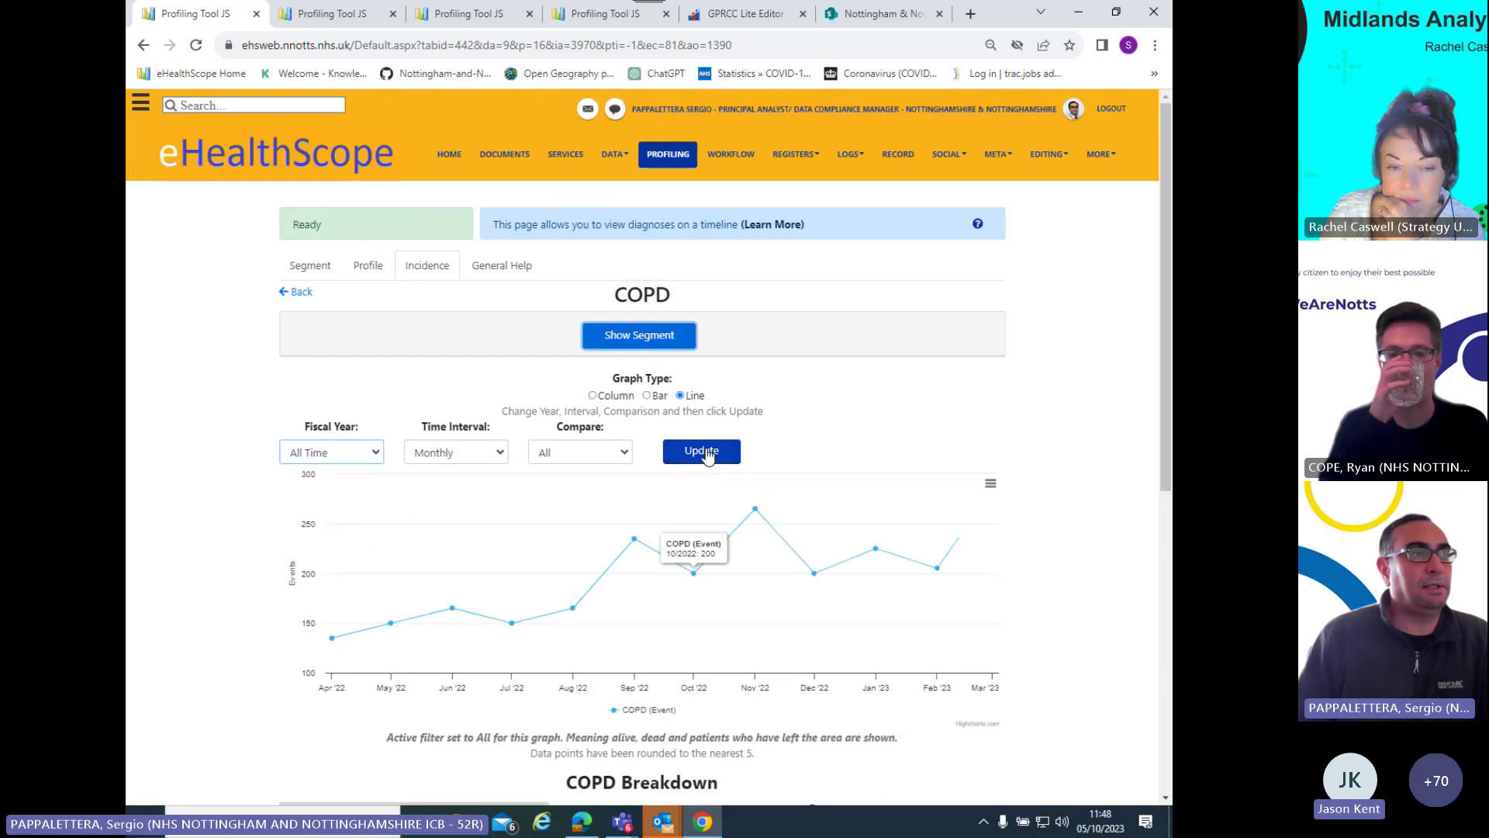
left_click(703, 451)
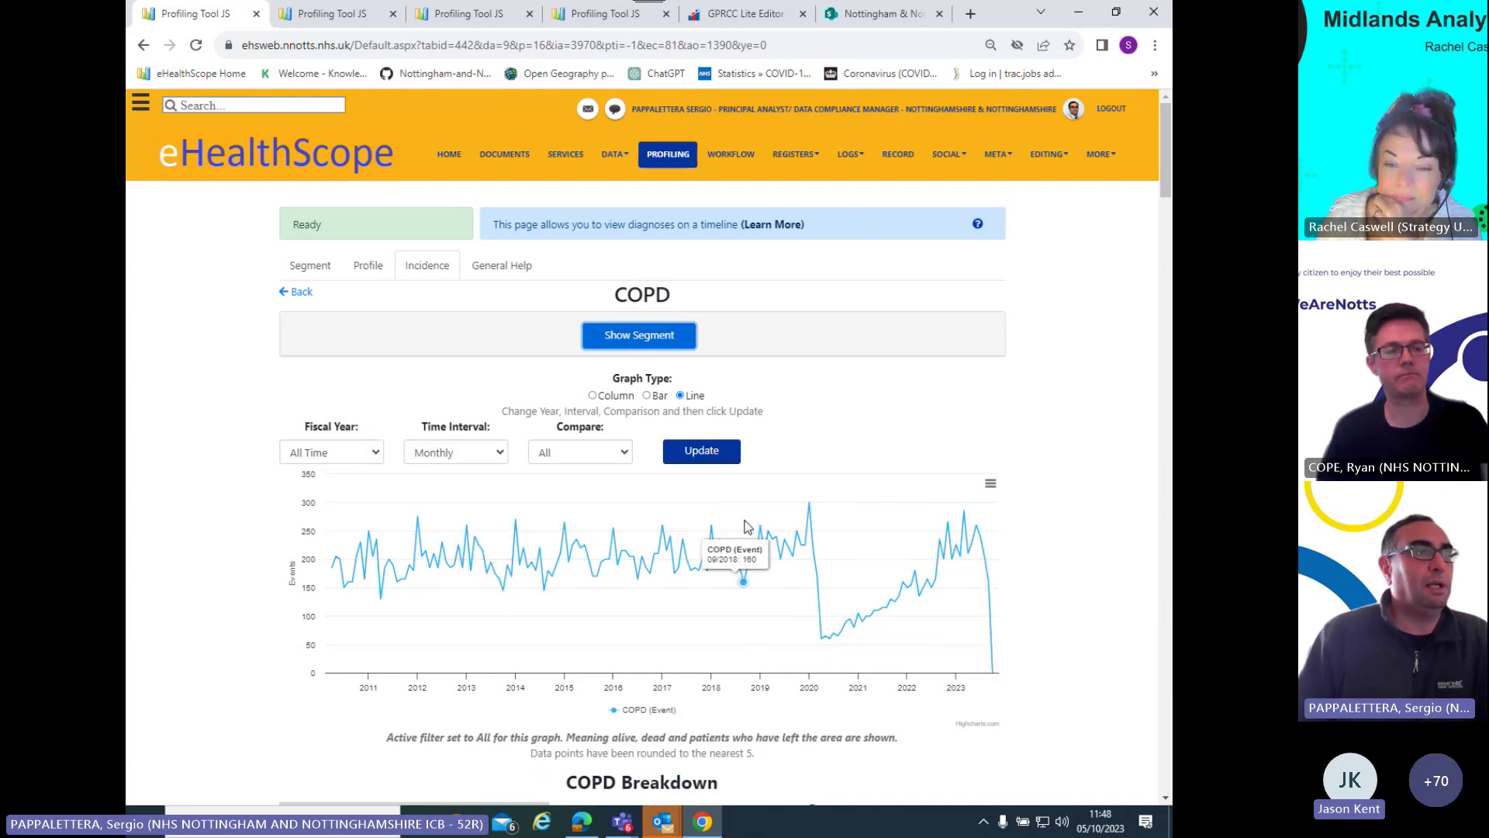
Compare COPD incidence across ICPs: Bassetlaw, Mid Notts, Nottingham City and South Notts.
left_click(627, 459)
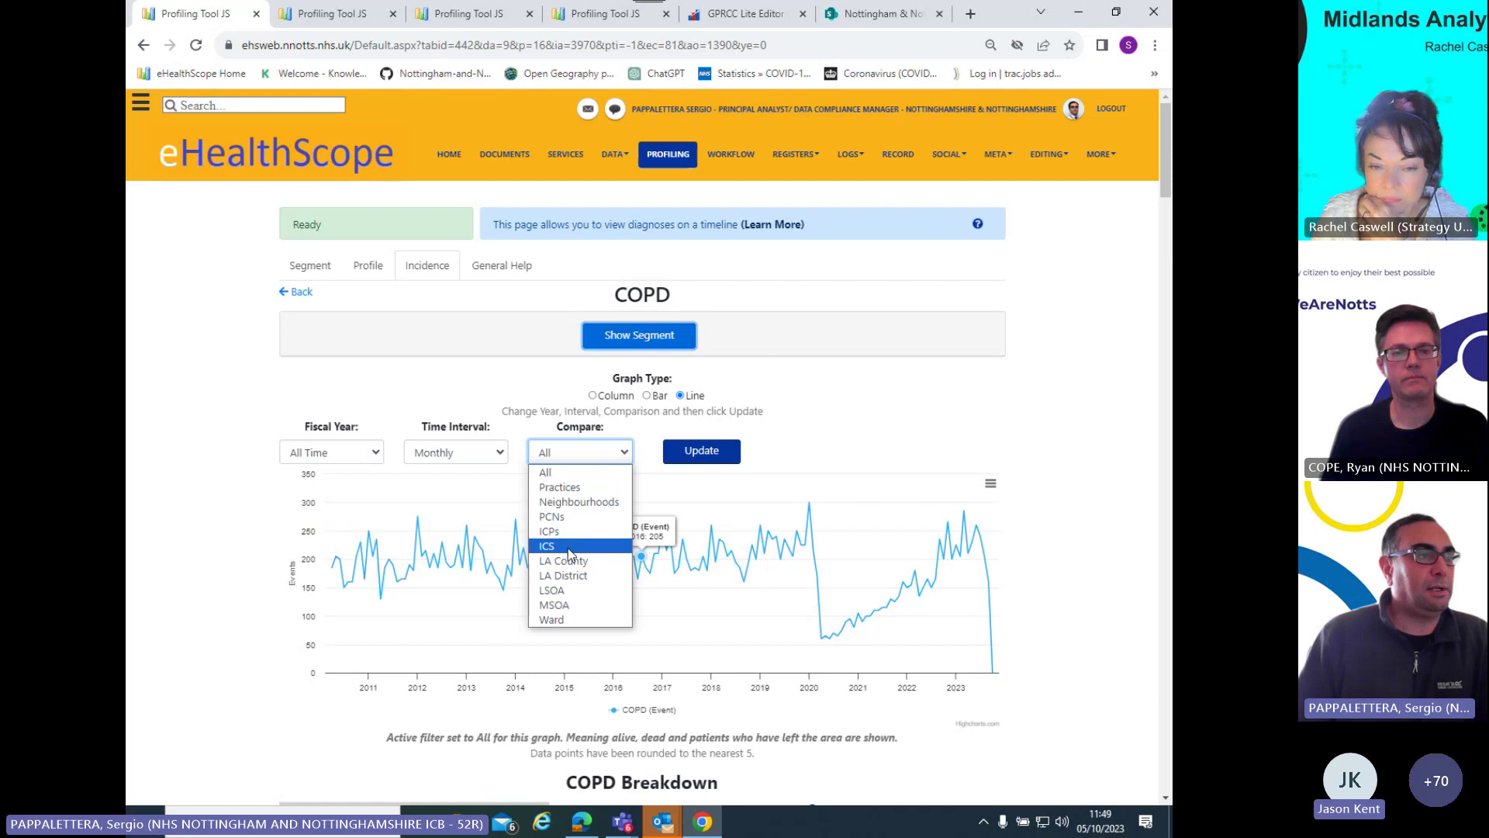
left_click(551, 531)
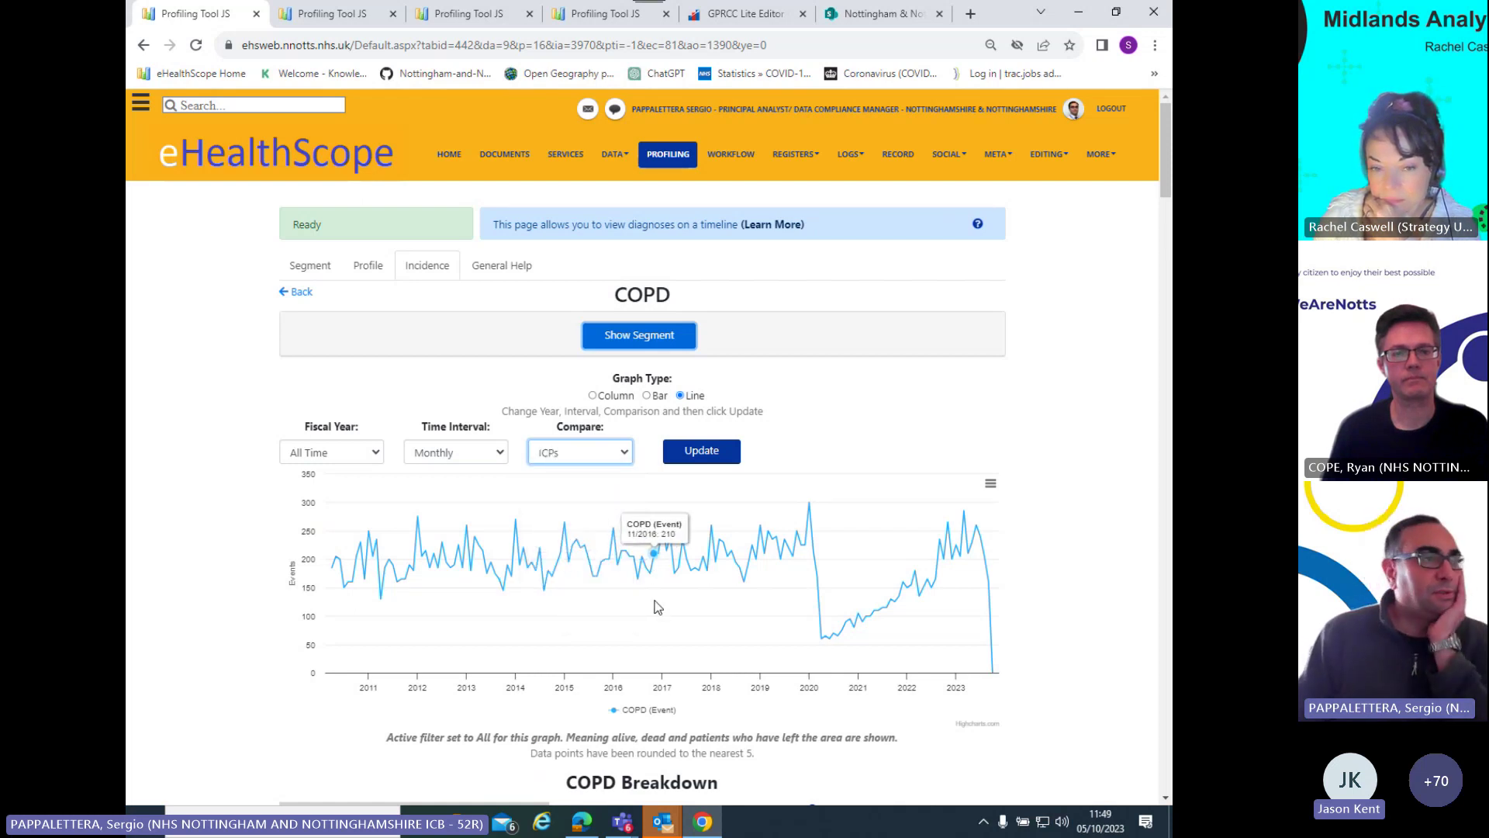
left_click(718, 453)
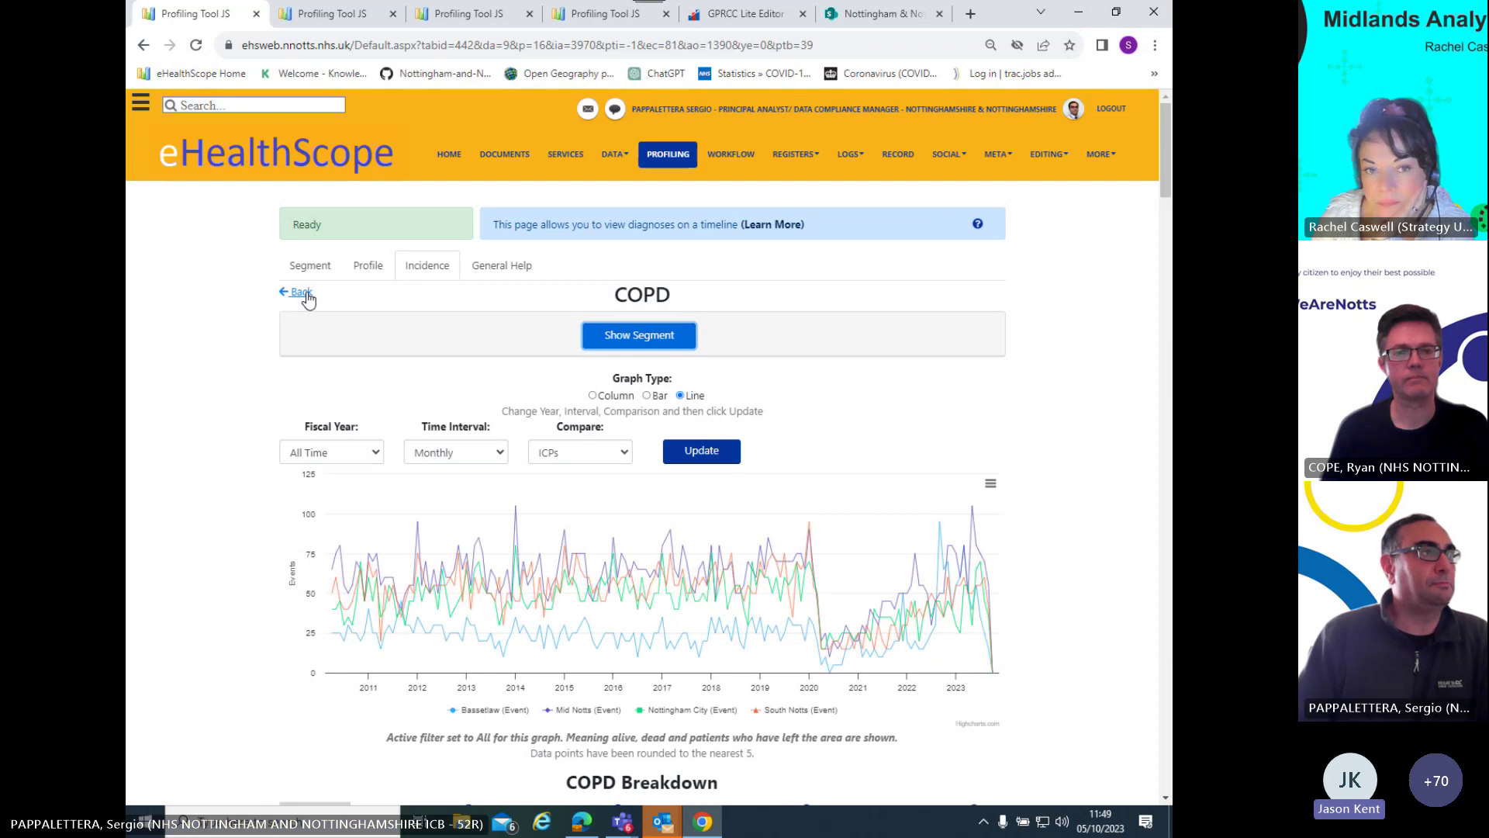
View the COPD Age/Sex Drill Down pyramid and scroll through its age-band patient table.
left_click(368, 266)
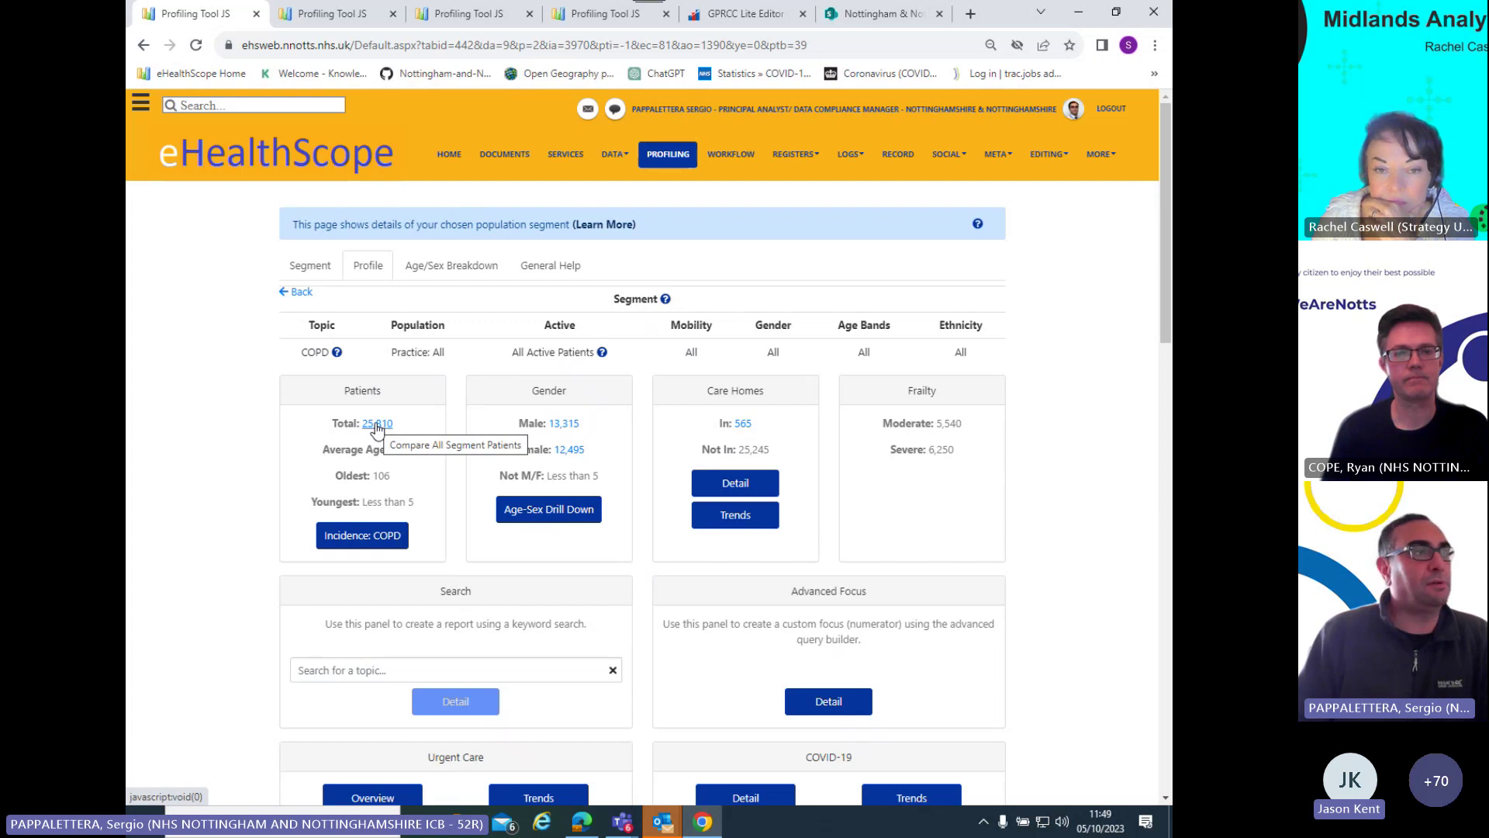
left_click(552, 512)
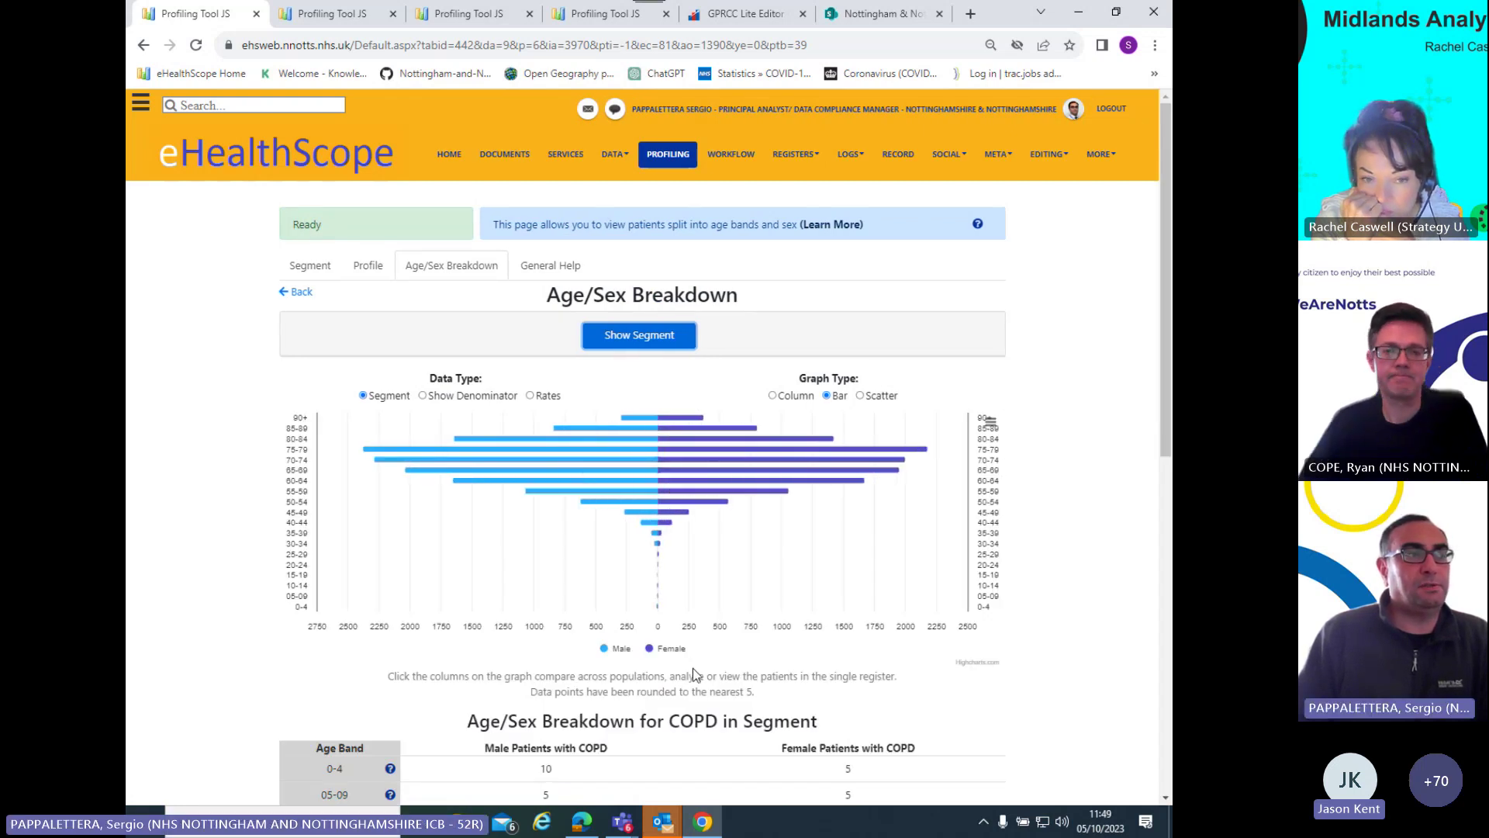
mouse_move(523, 490)
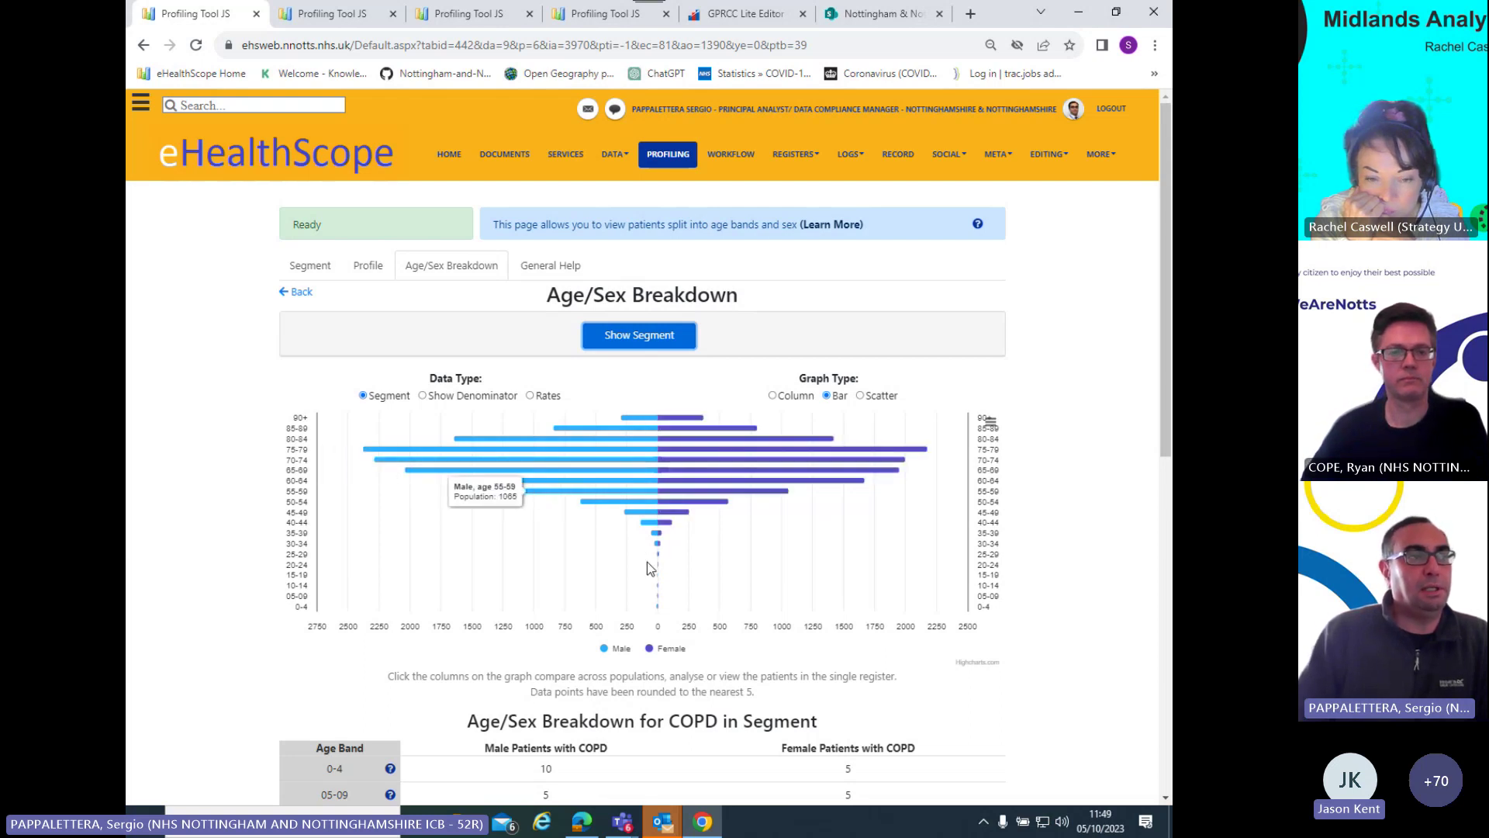
mouse_move(599, 496)
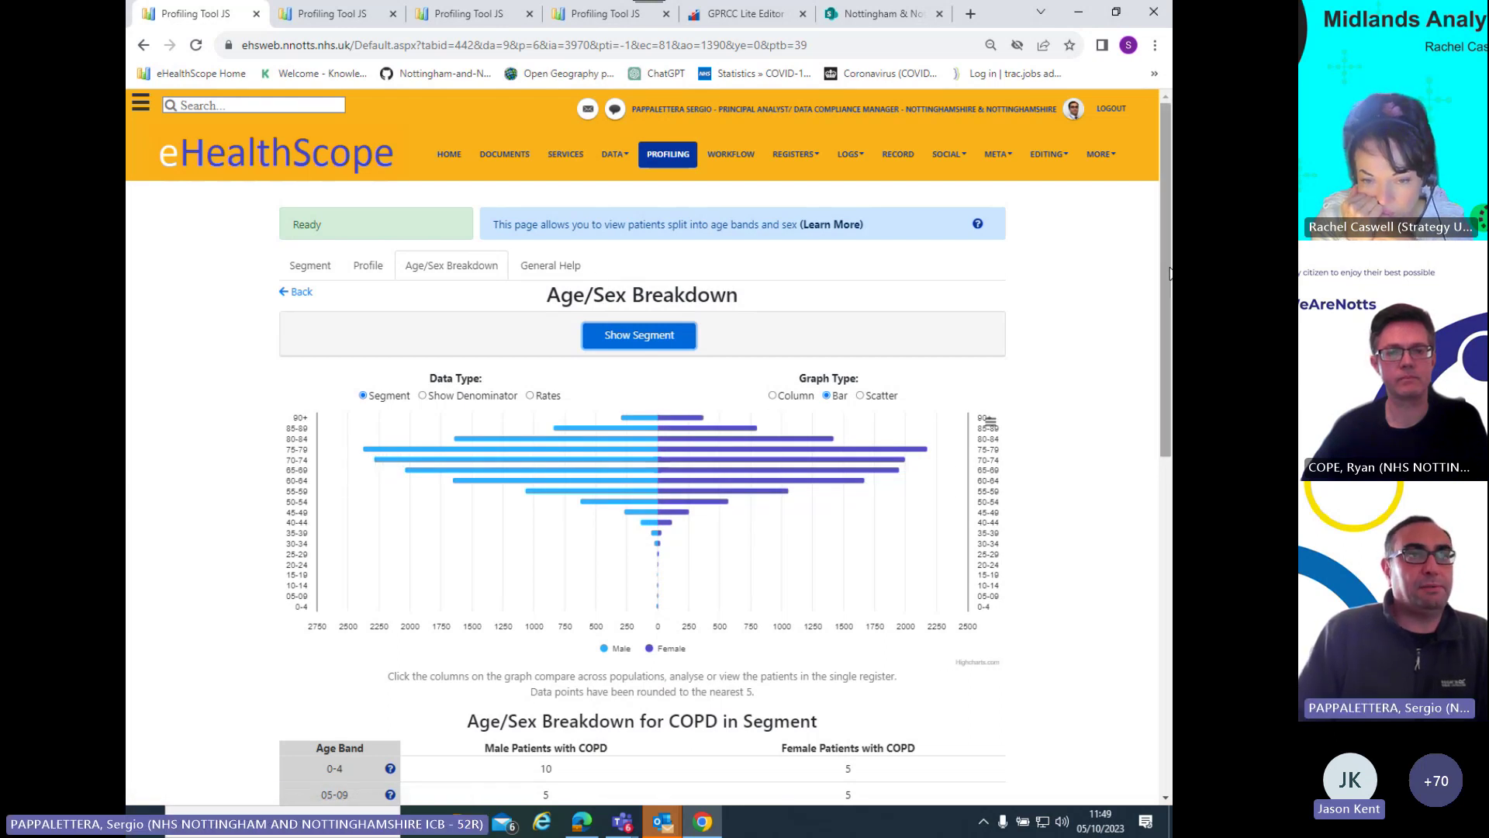
left_click_drag(1166, 272, 1146, 542)
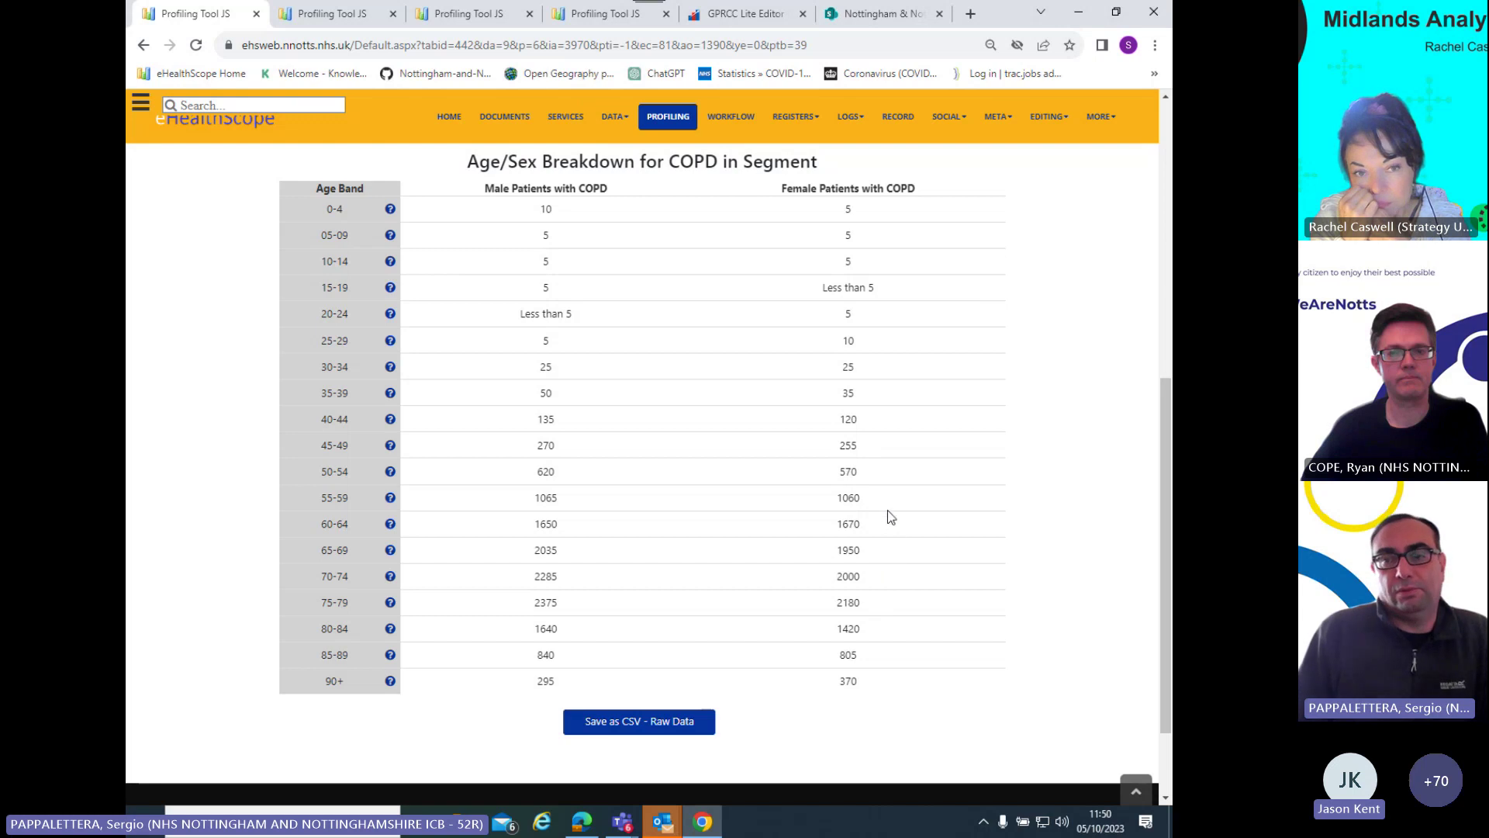
scroll(1047, 523, "up", 4)
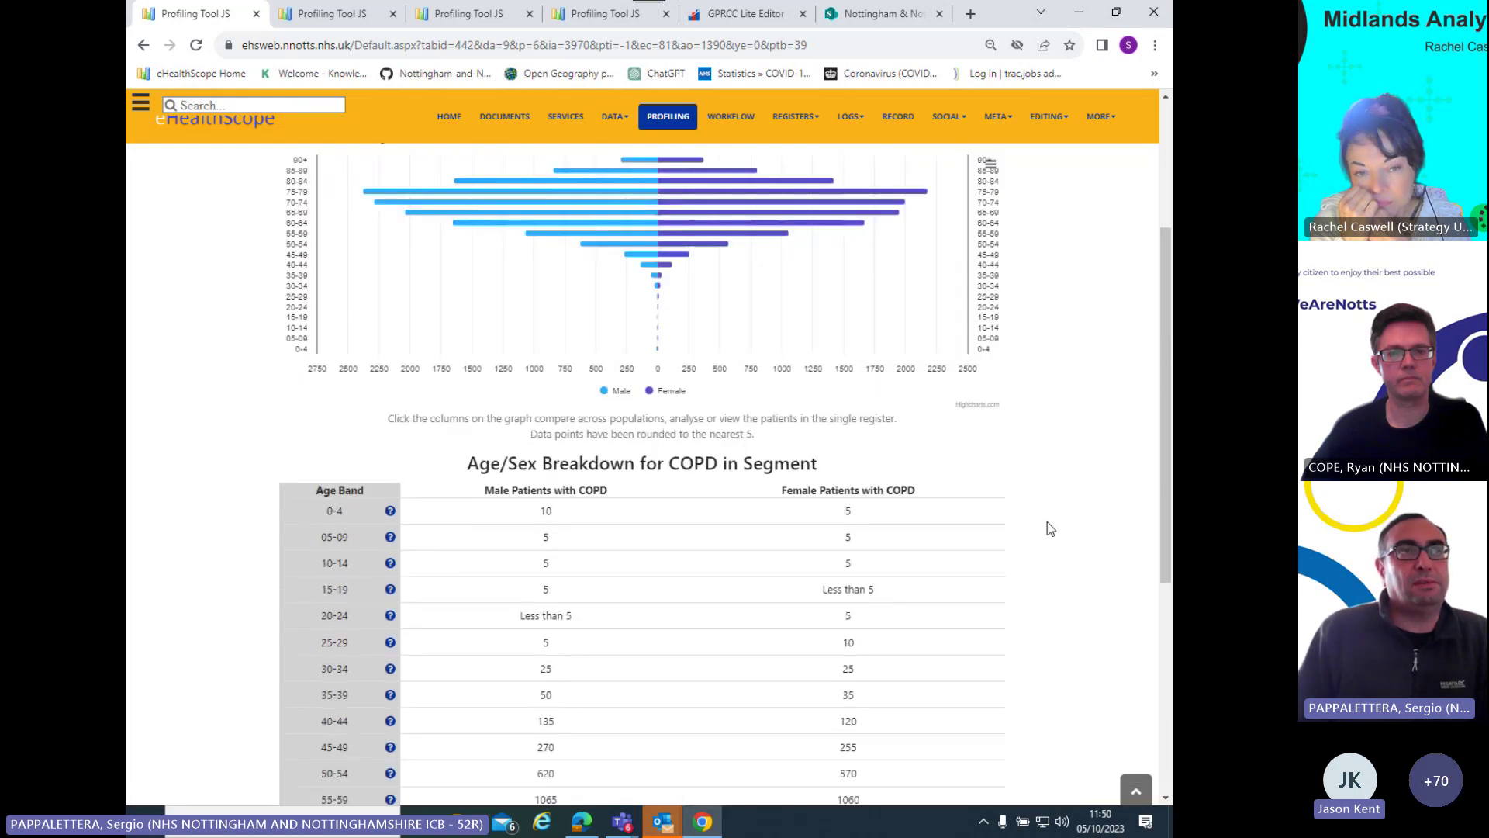
scroll(1049, 527, "up", 3)
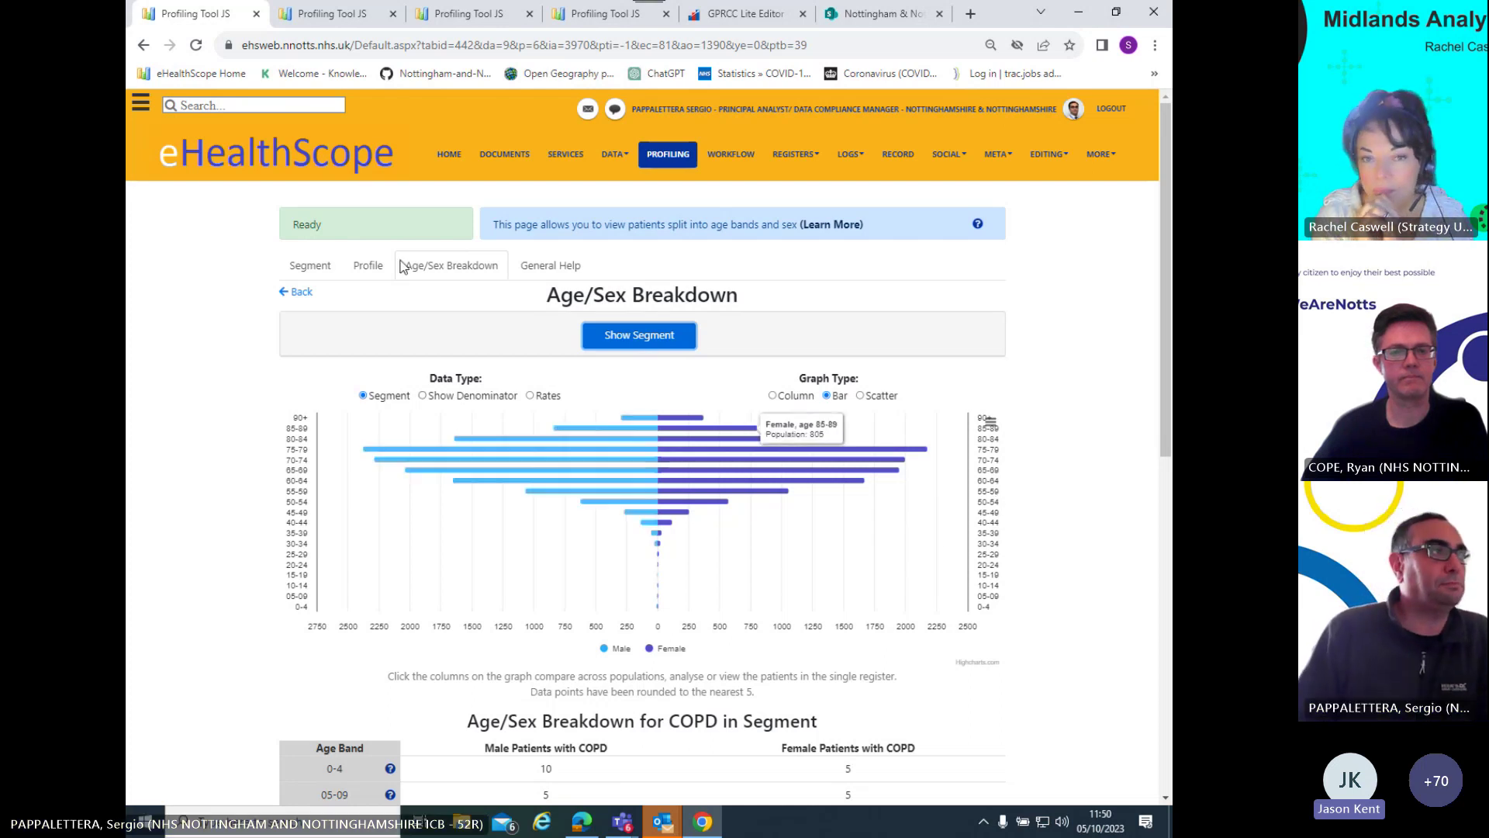
Return to the COPD profile summary and scroll down to the Deprivation panel.
left_click(367, 266)
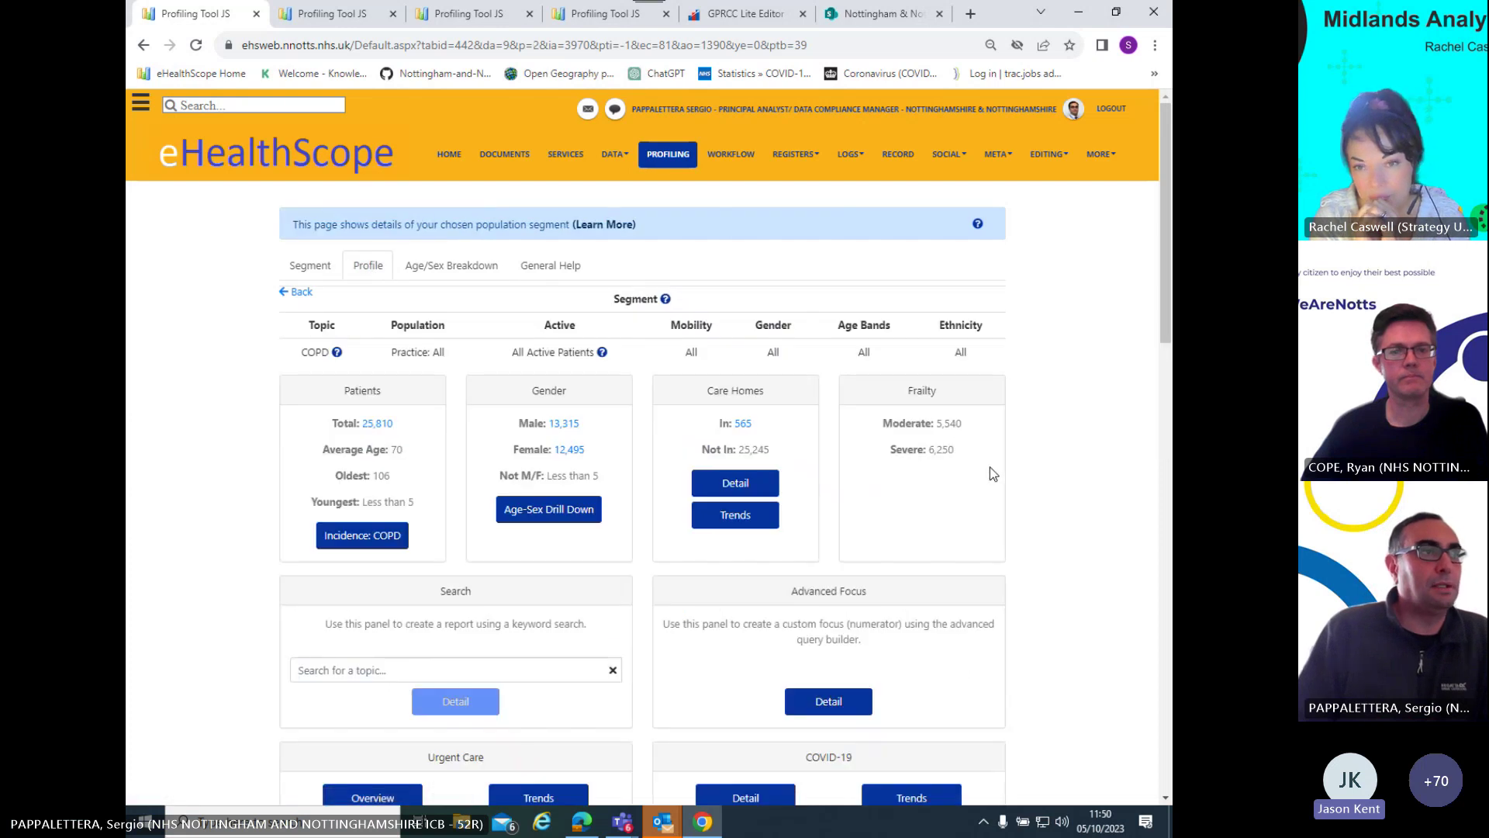
scroll(990, 467, "down", 2)
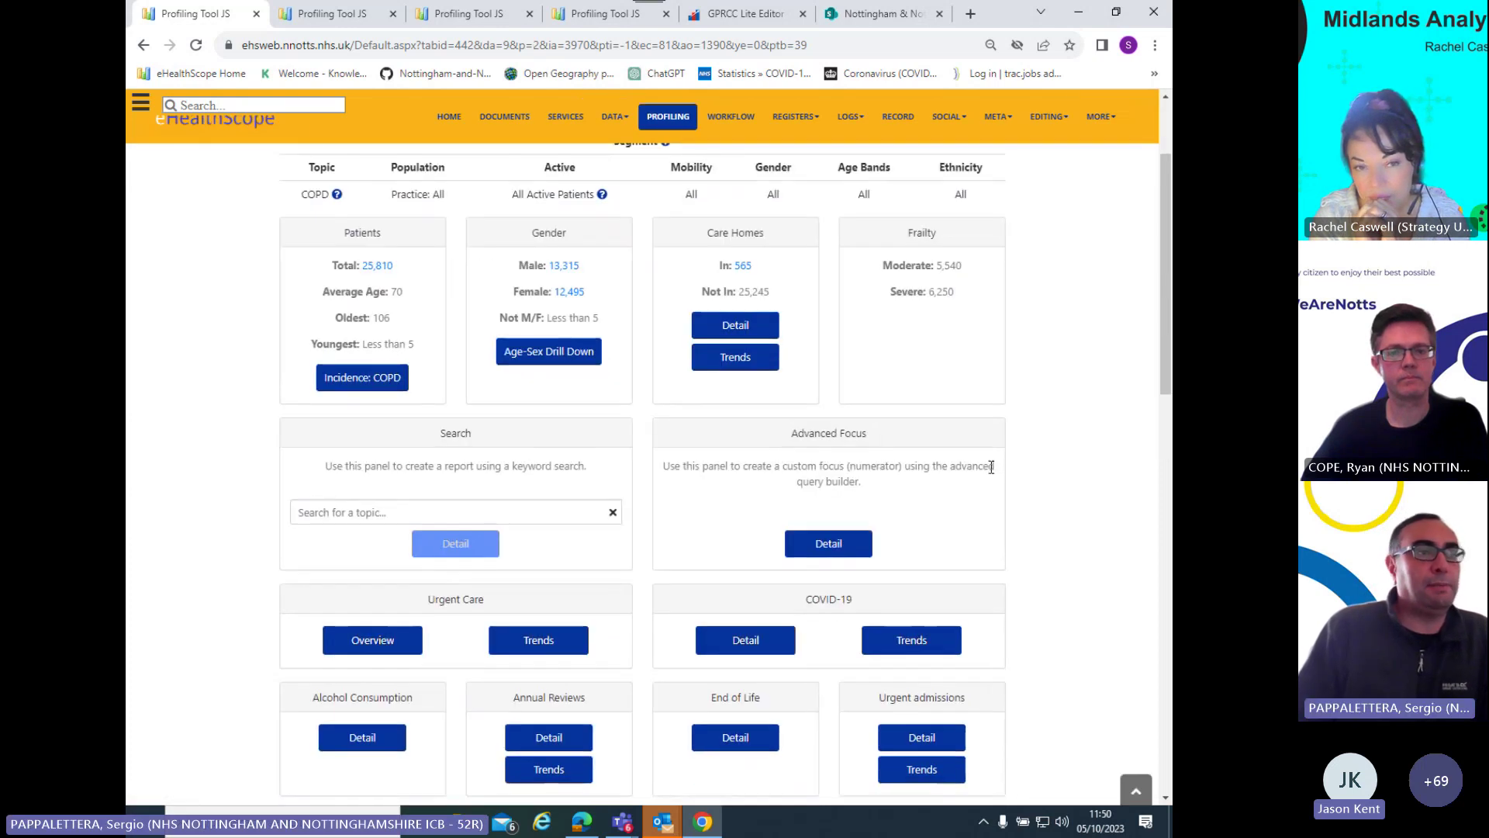
scroll(991, 466, "down", 3)
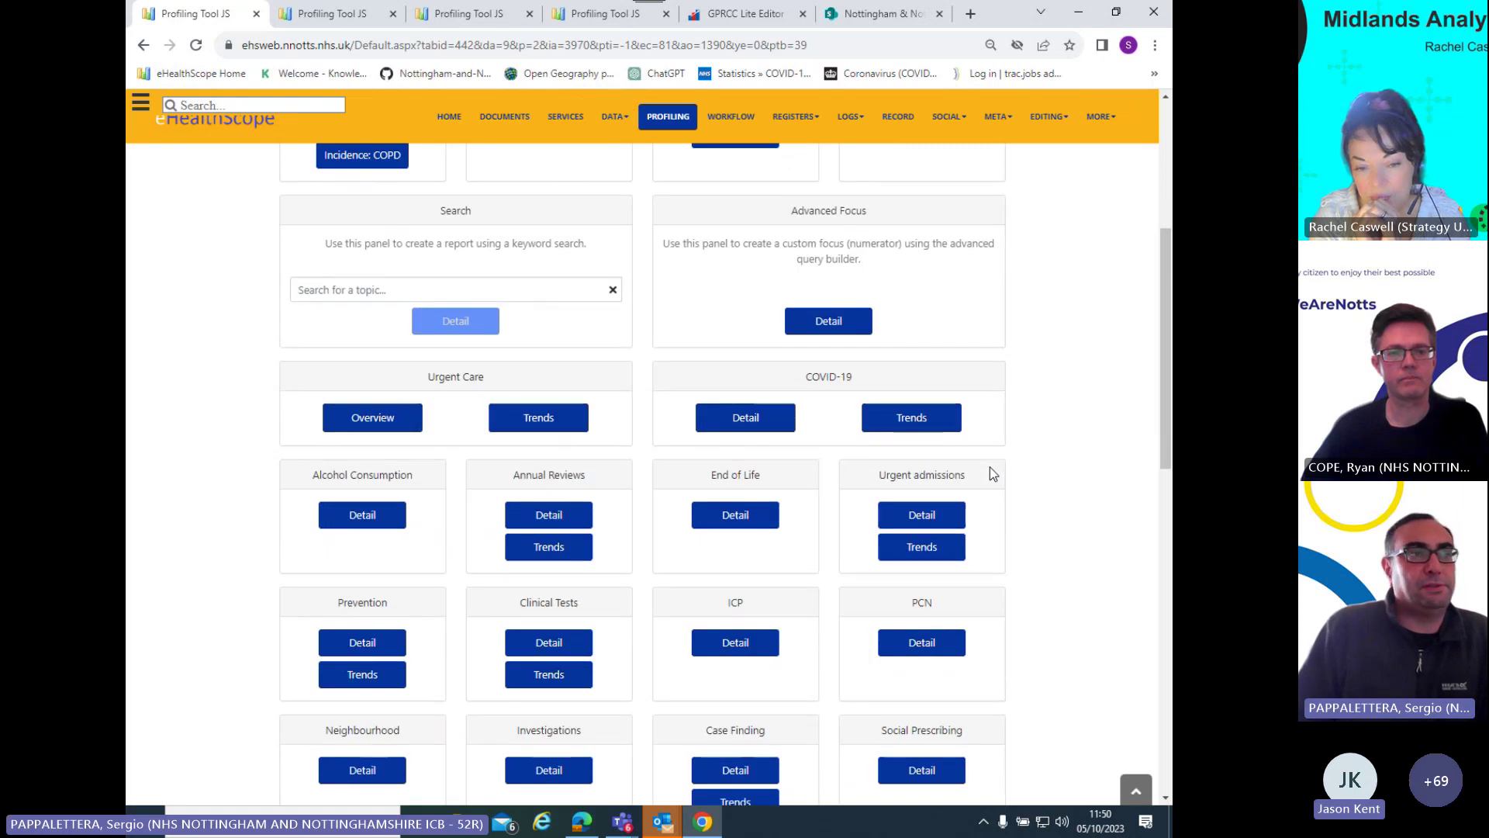
scroll(990, 467, "down", 2)
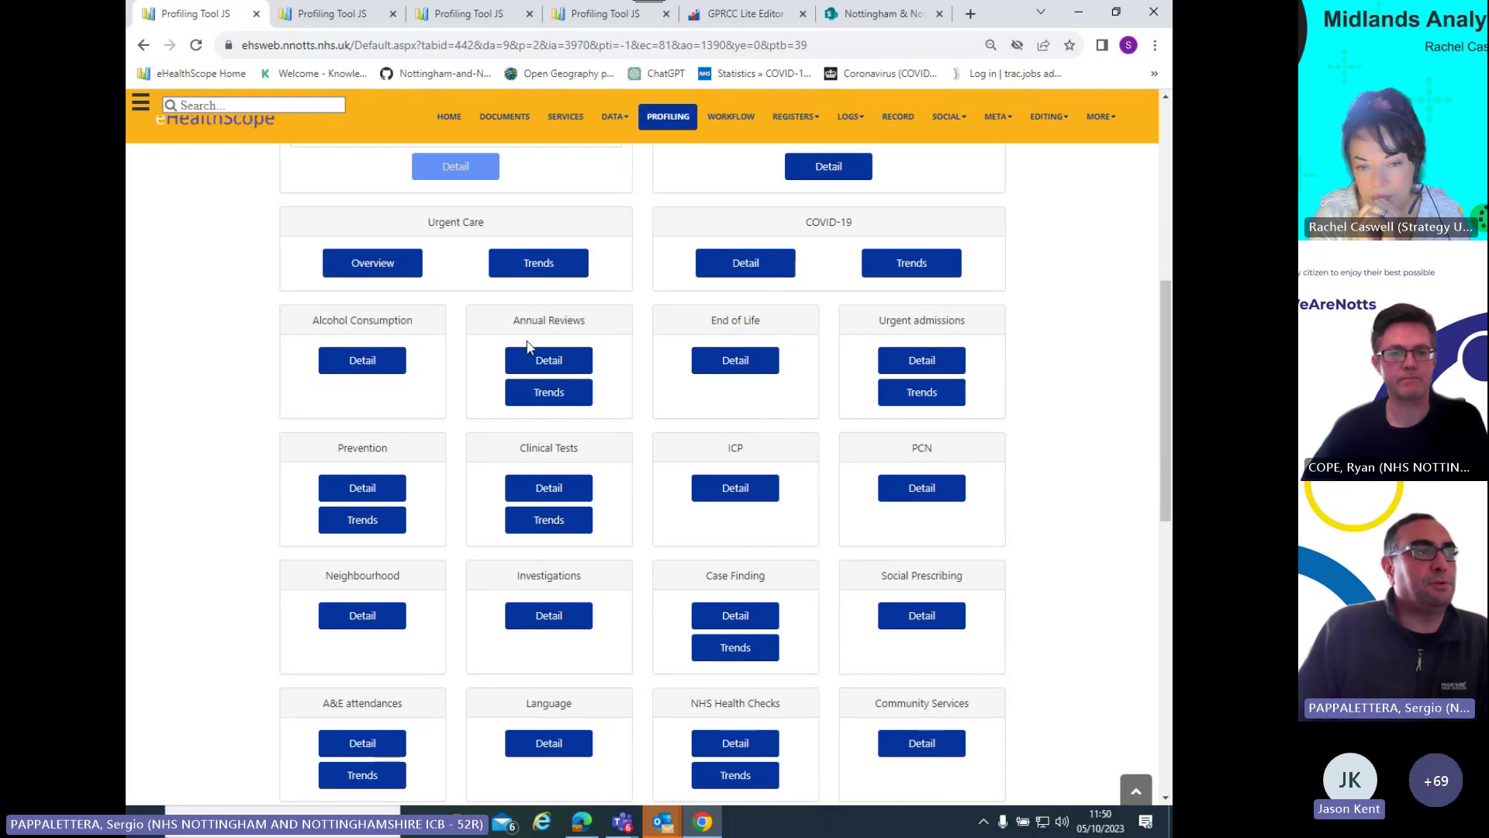
scroll(599, 409, "down", 2)
scroll(599, 409, "down", 2)
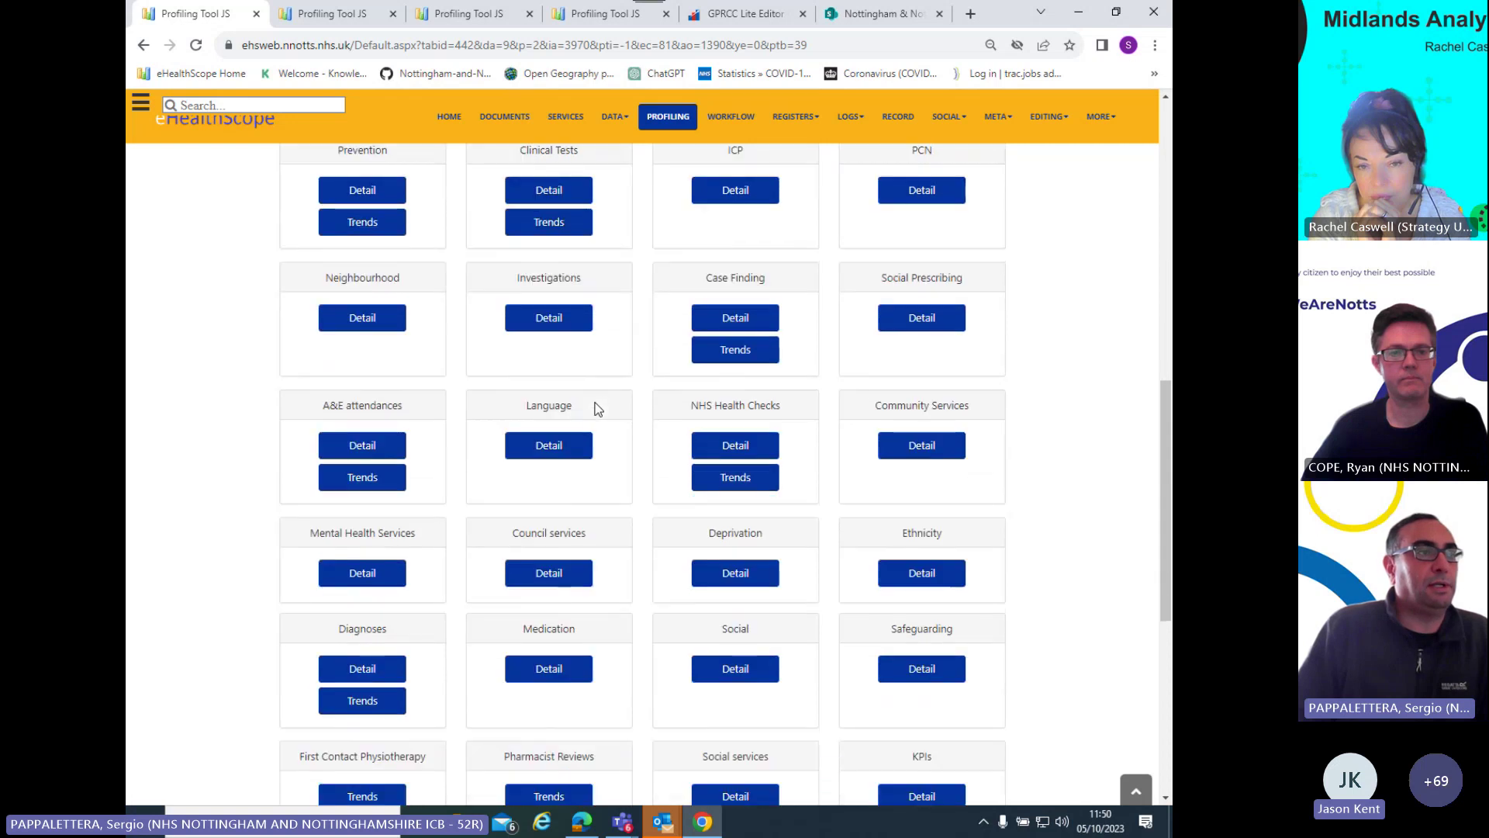
scroll(599, 409, "down", 2)
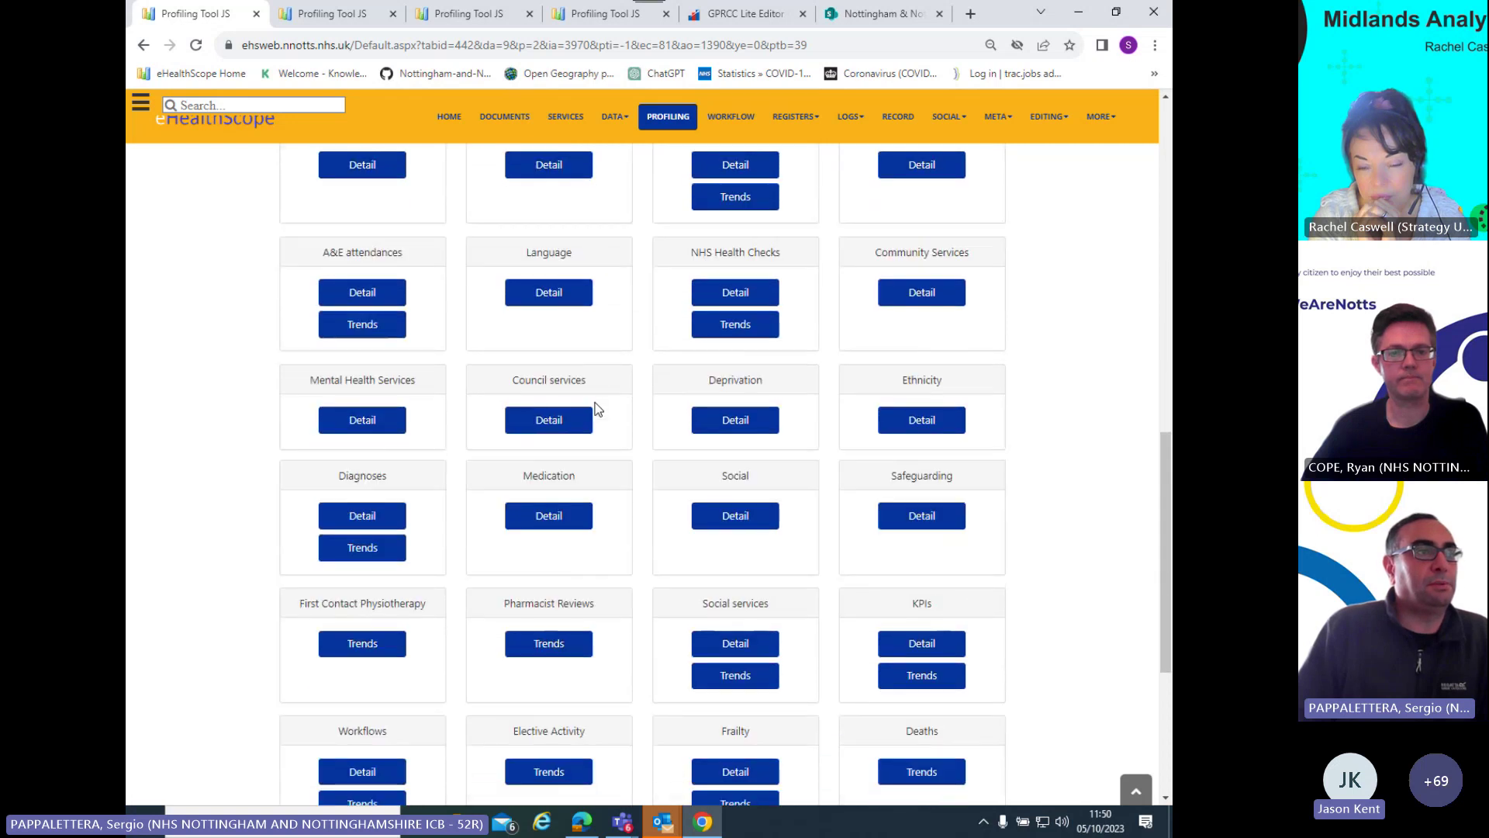
Open the COPD Deprivation detail and chart patients by National IMD Decile.
left_click(736, 423)
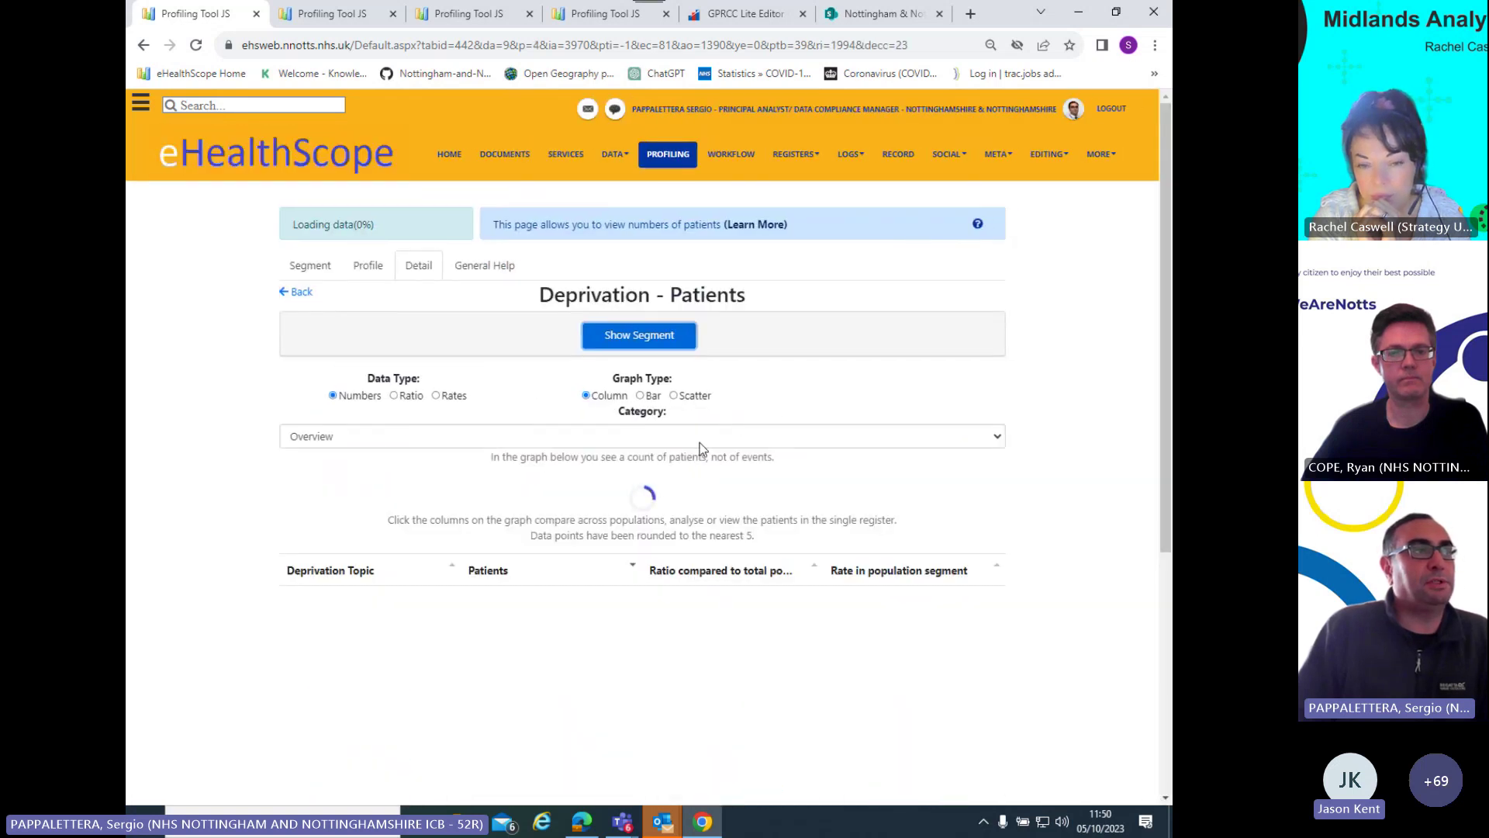
left_click(998, 439)
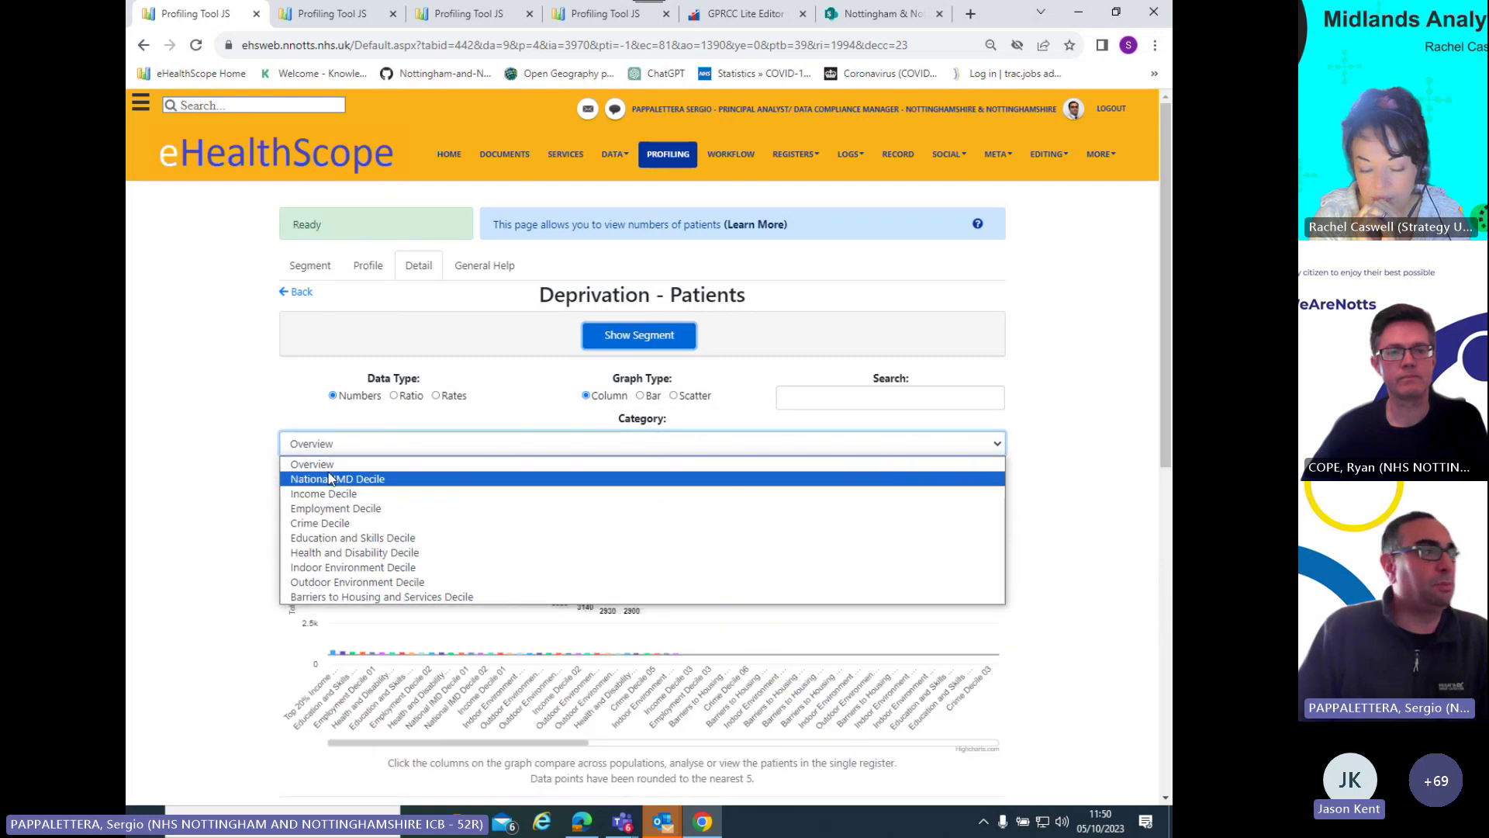
left_click(328, 480)
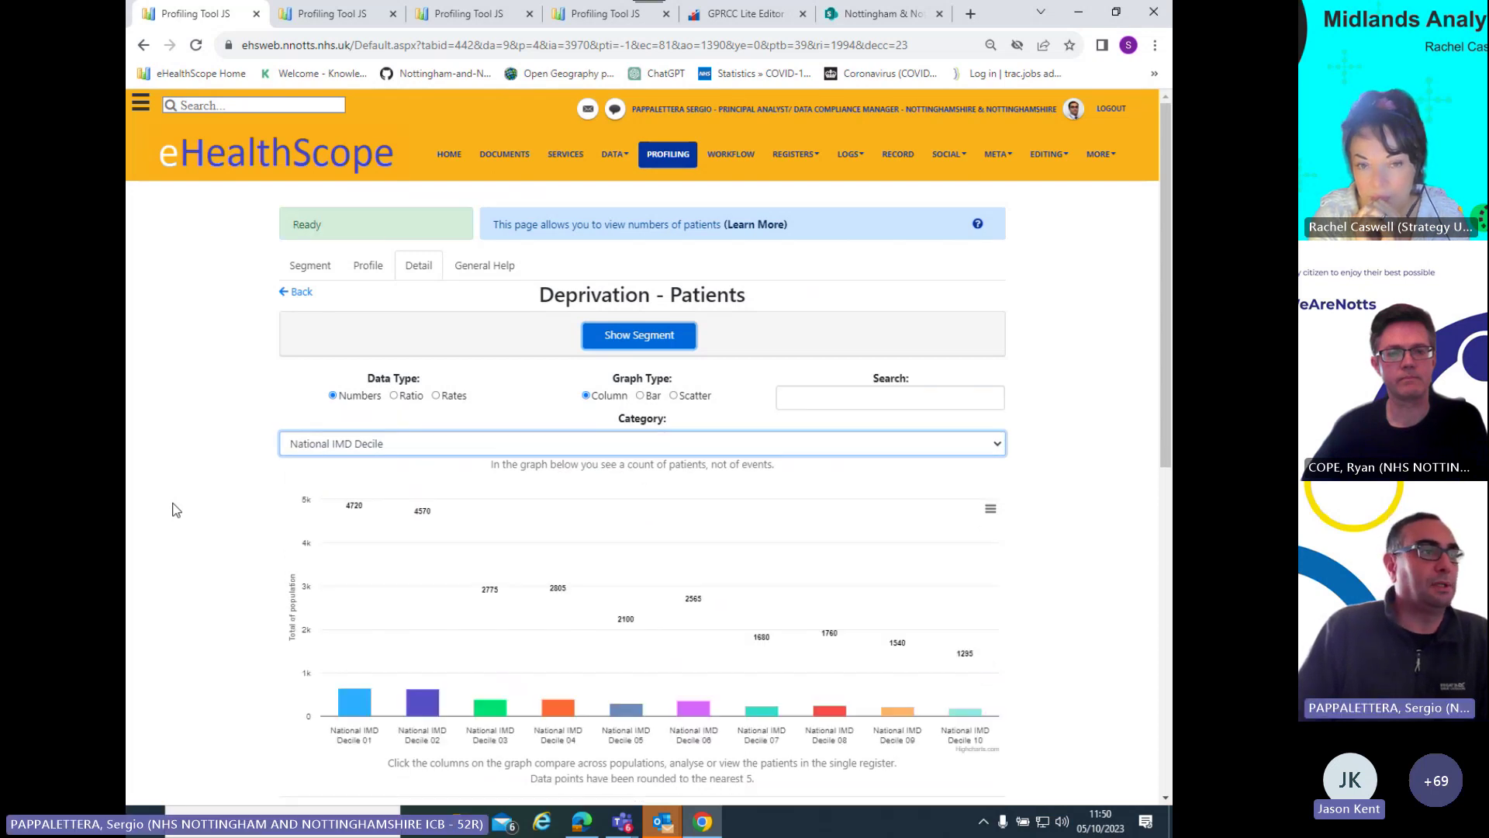
Review the IMD chart, then switch to Income Decile (4,435 in decile 01 to 1,150 in decile 10).
scroll(175, 509, "down", 2)
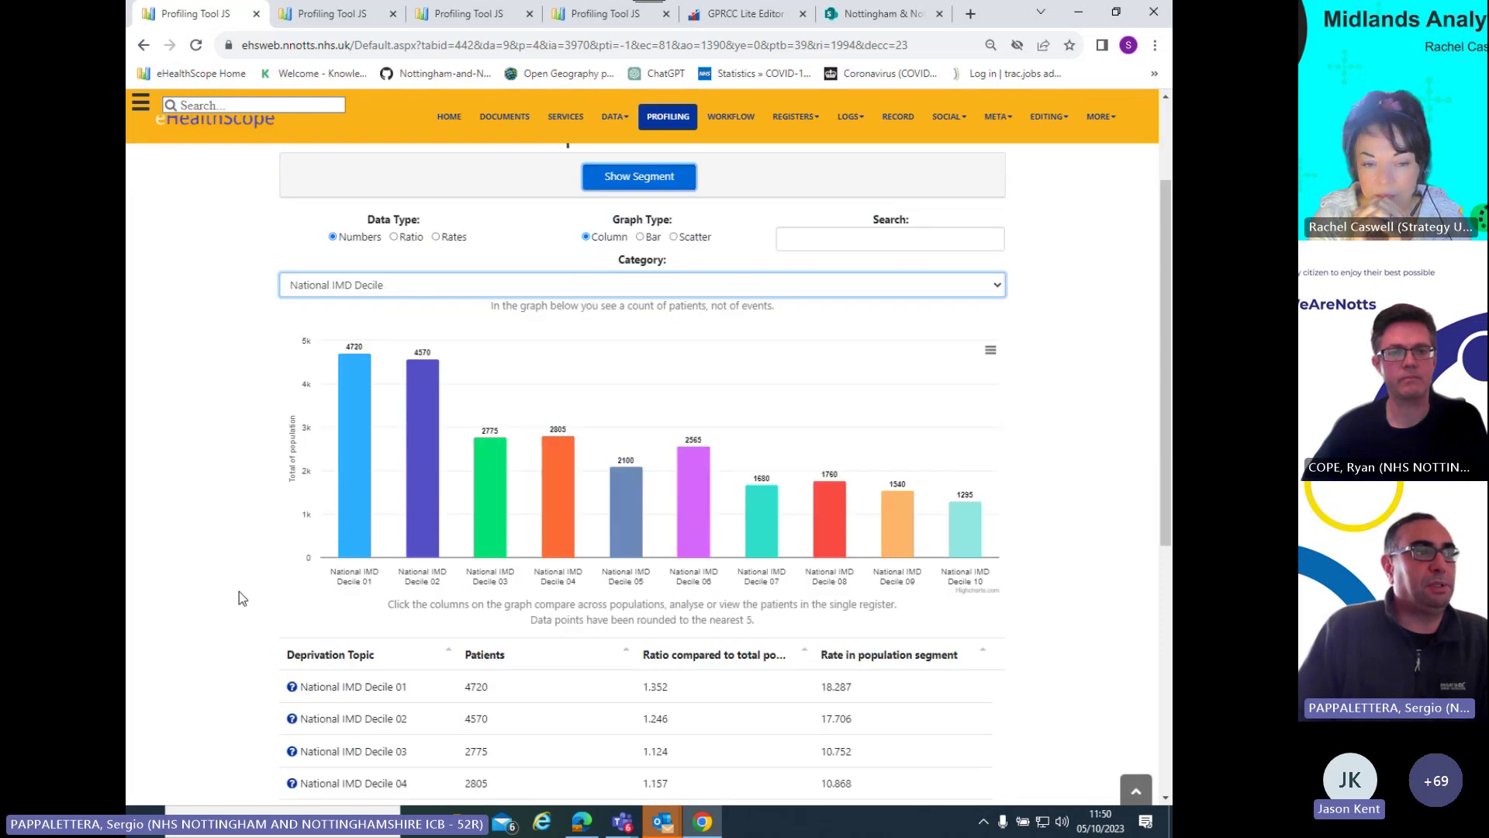
mouse_move(429, 503)
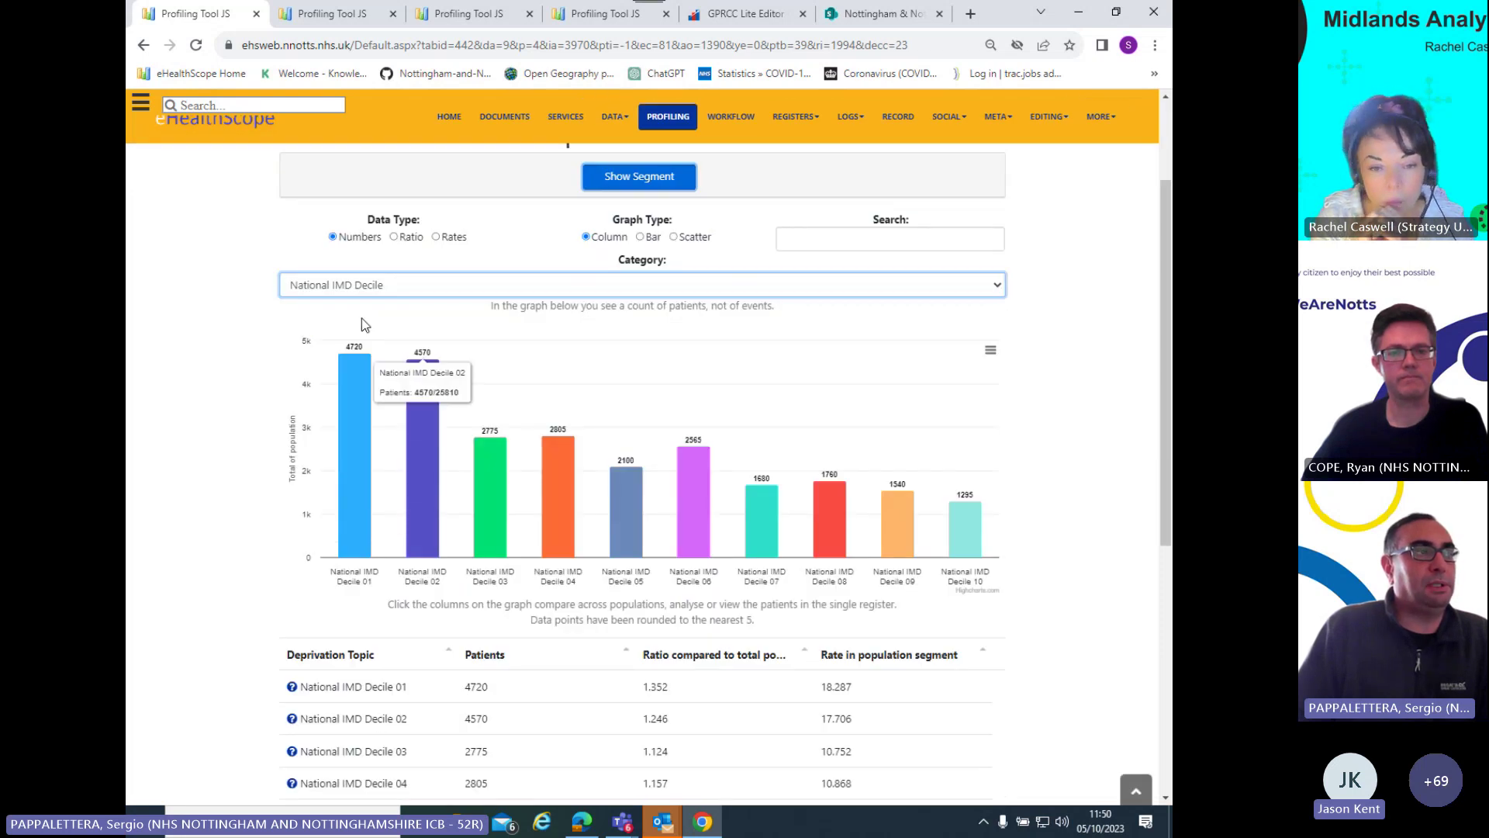
mouse_move(481, 491)
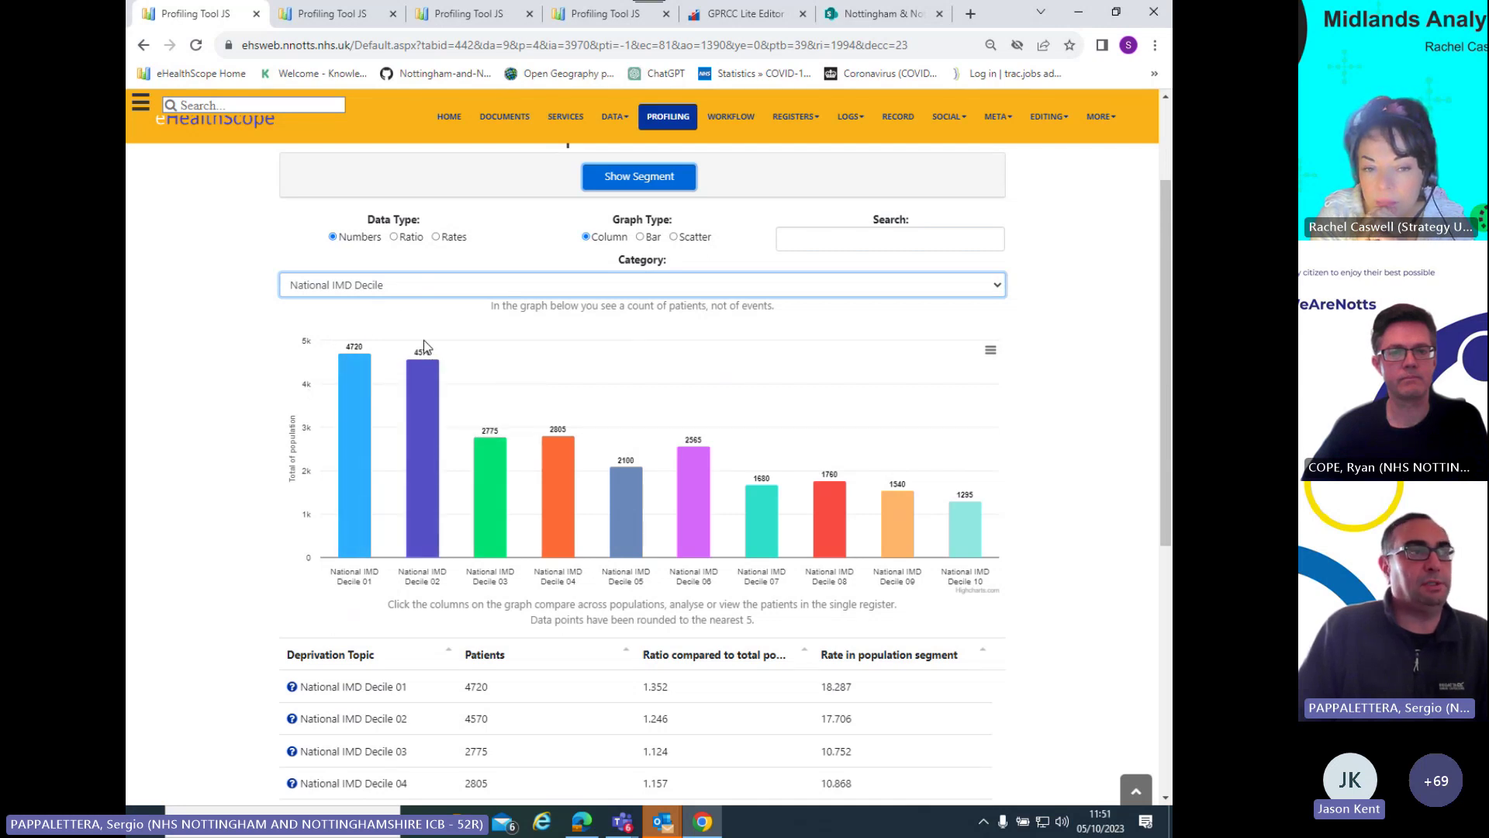
mouse_move(424, 345)
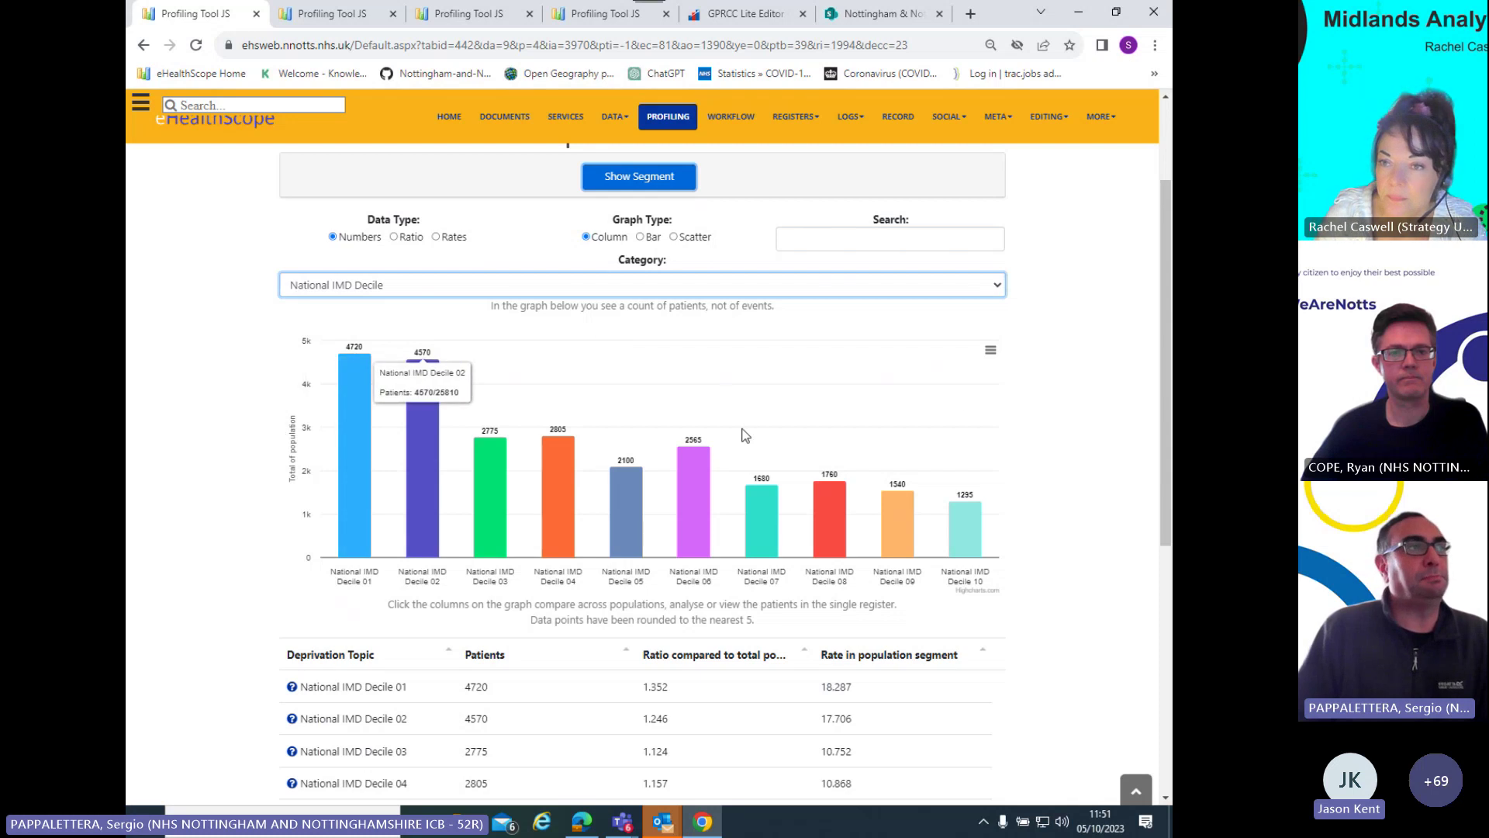
left_click(997, 285)
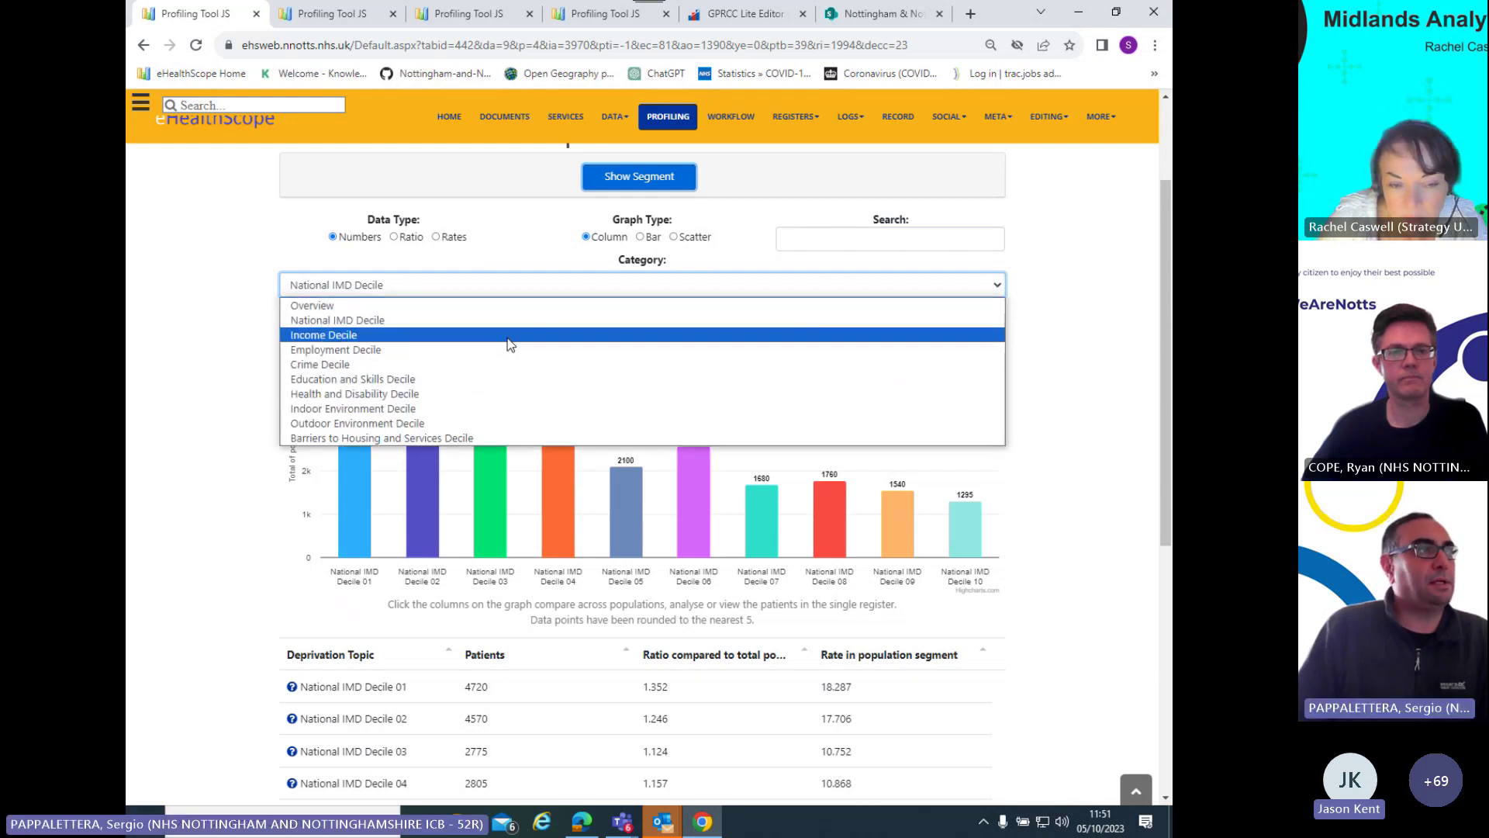
left_click(411, 335)
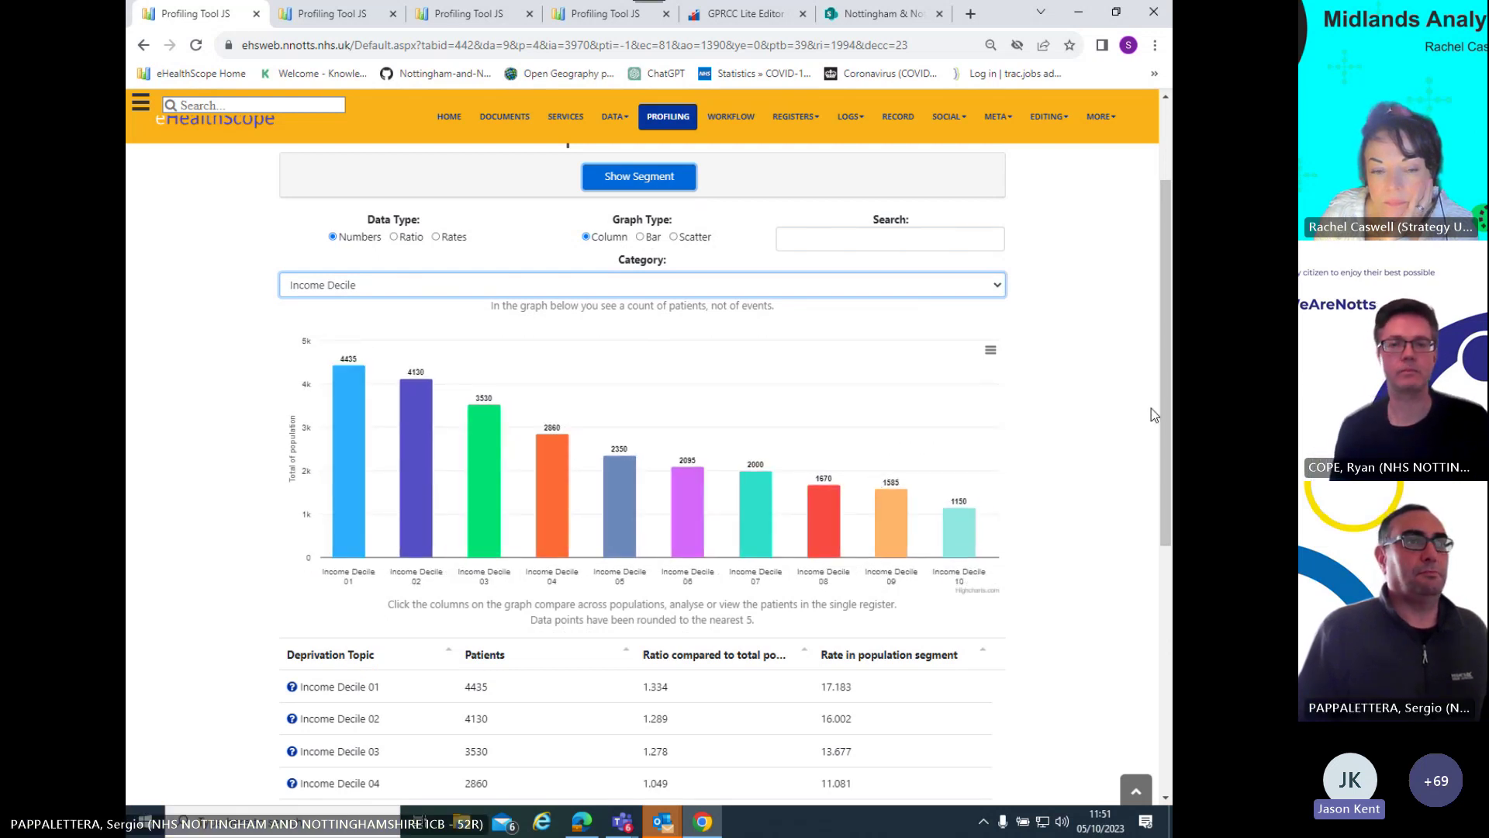
Return to the COPD profile summary and scroll through its panels, then back to the top.
scroll(1164, 406, "up", 3)
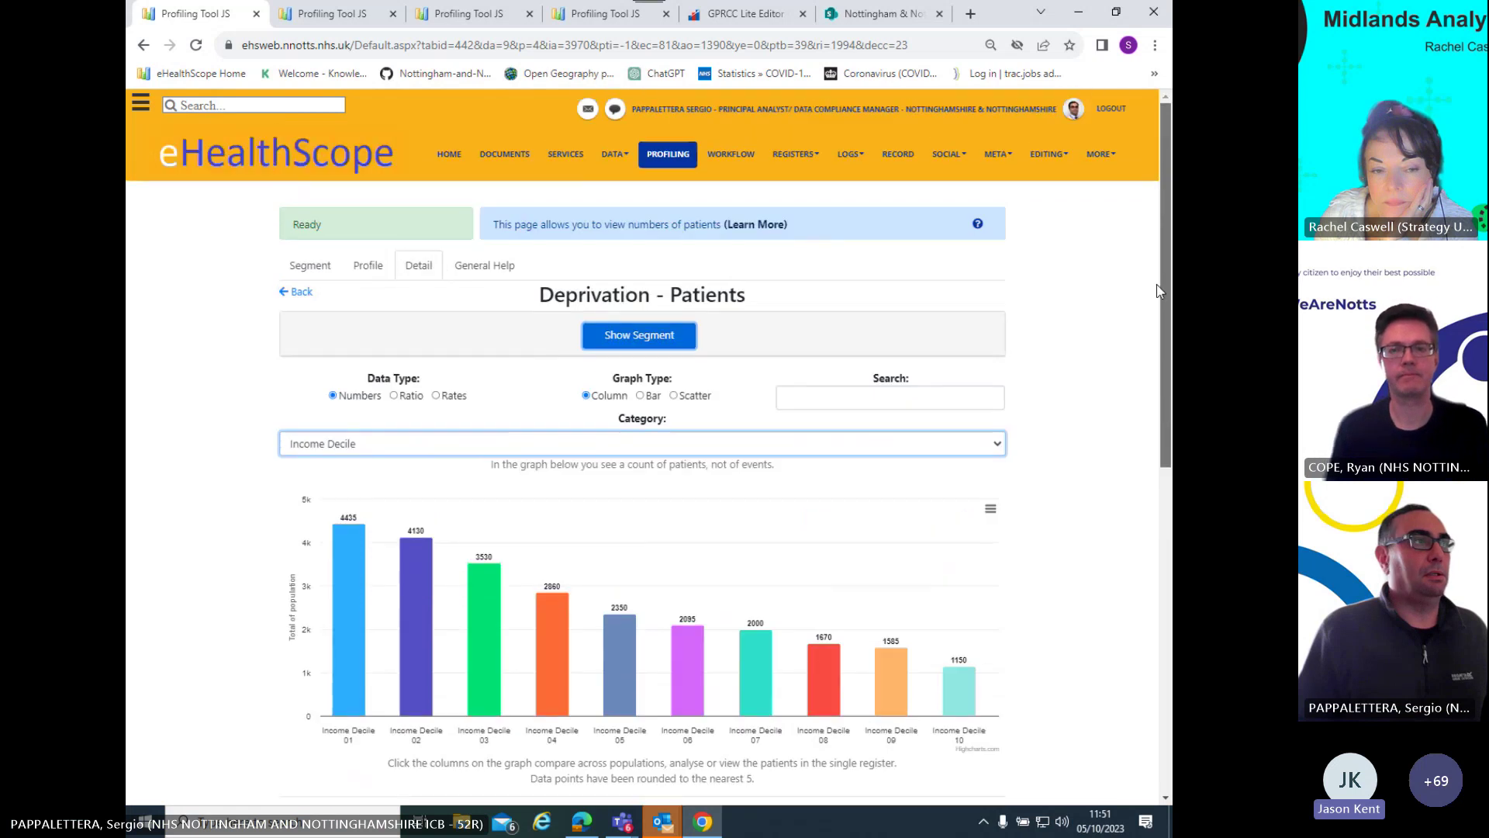
left_click(366, 265)
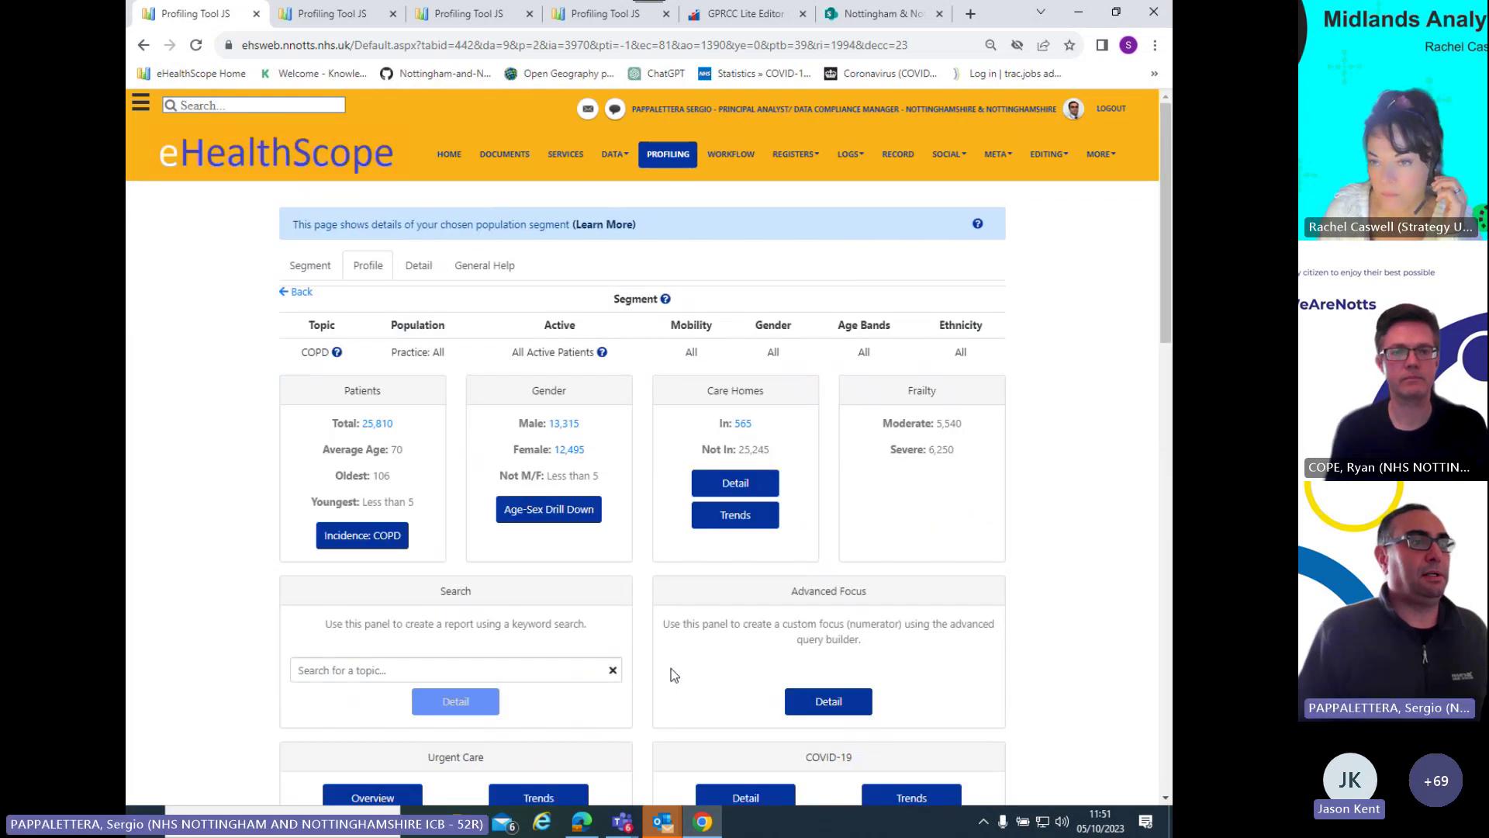
scroll(672, 667, "down", 2)
scroll(672, 667, "down", 10)
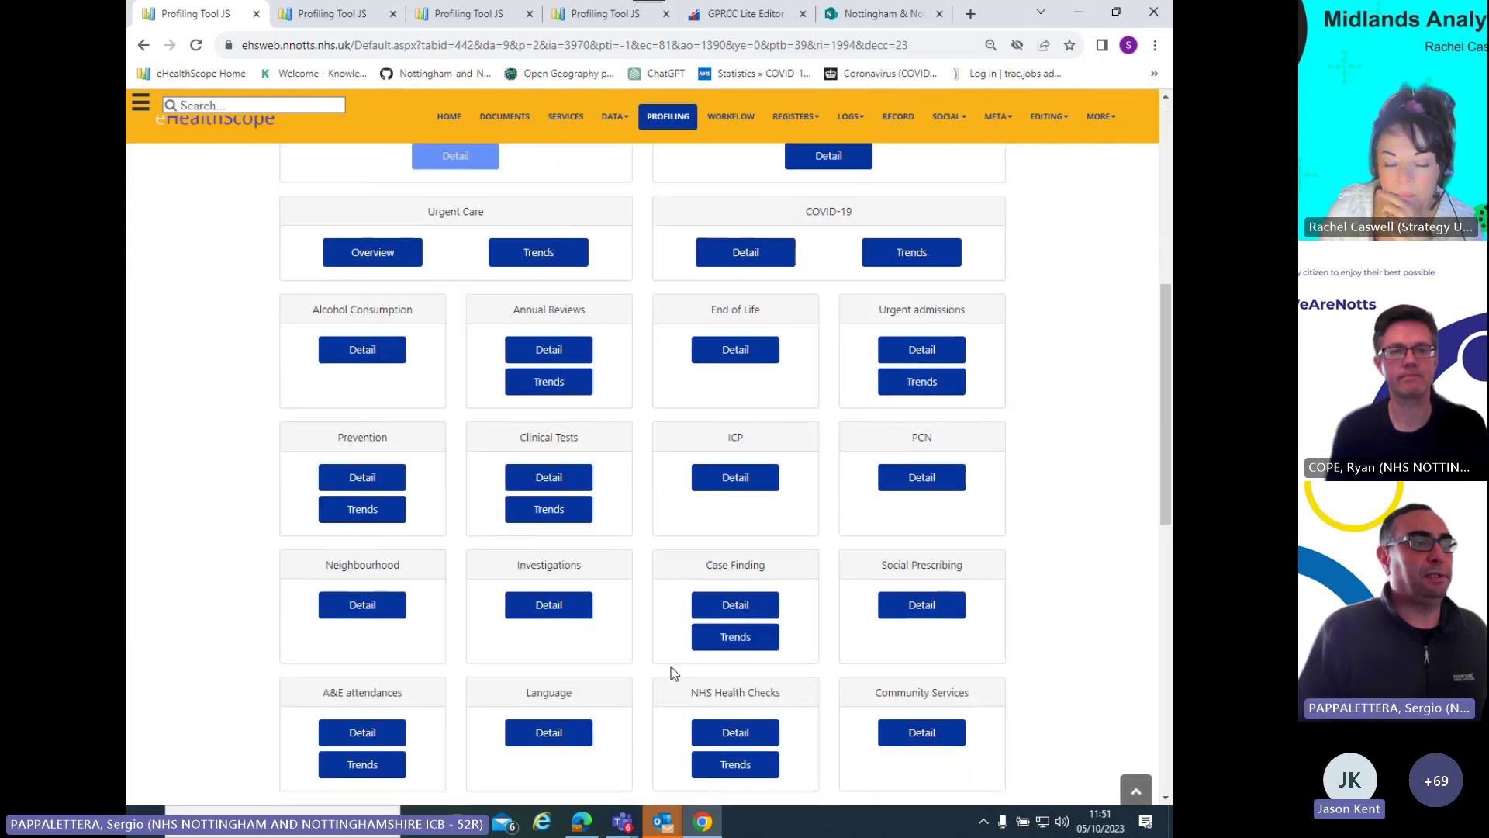
scroll(672, 671, "down", 3)
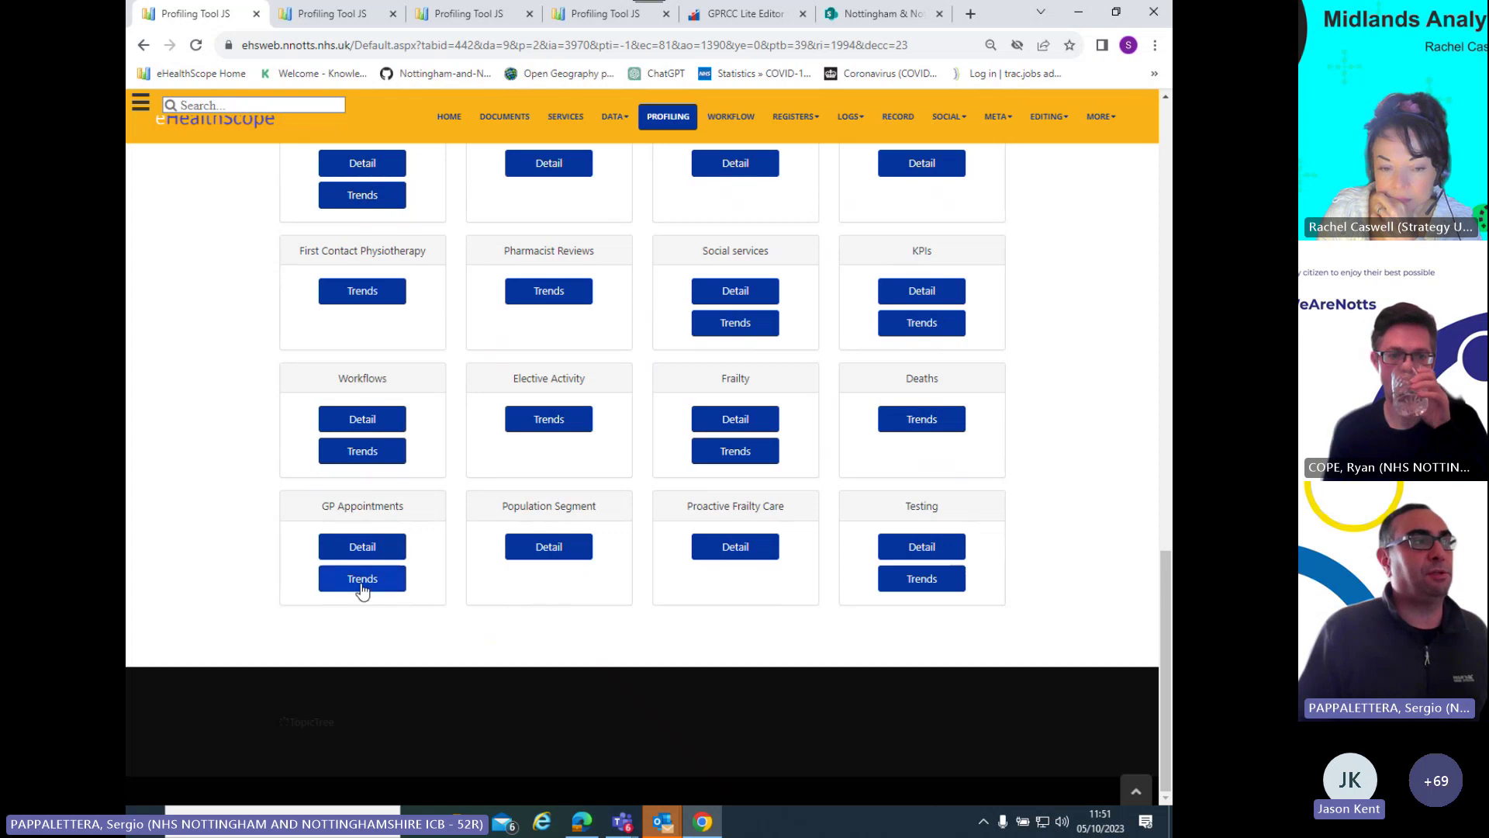
scroll(775, 549, "up", 7)
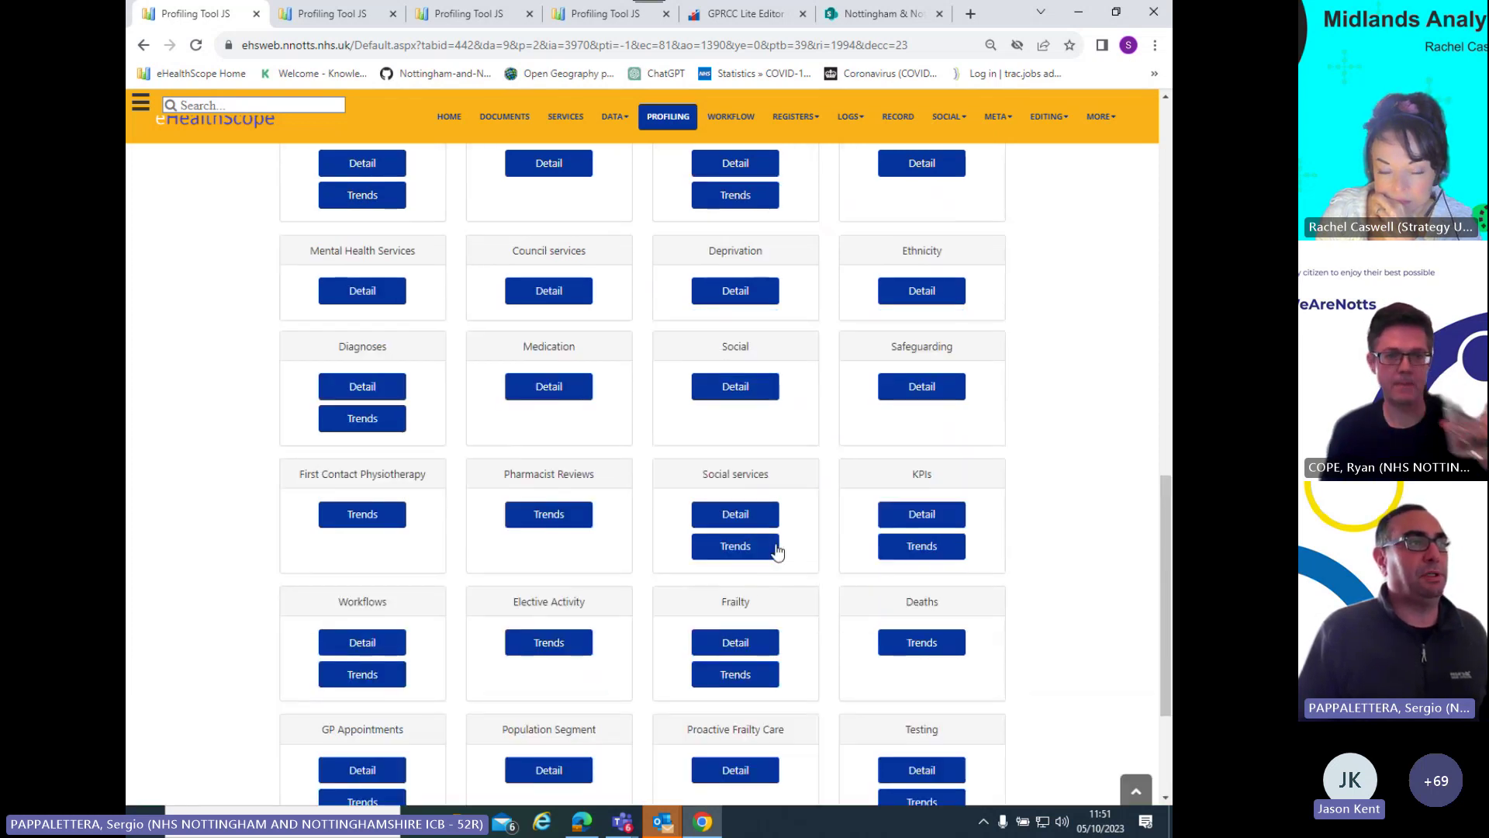
scroll(779, 551, "up", 12)
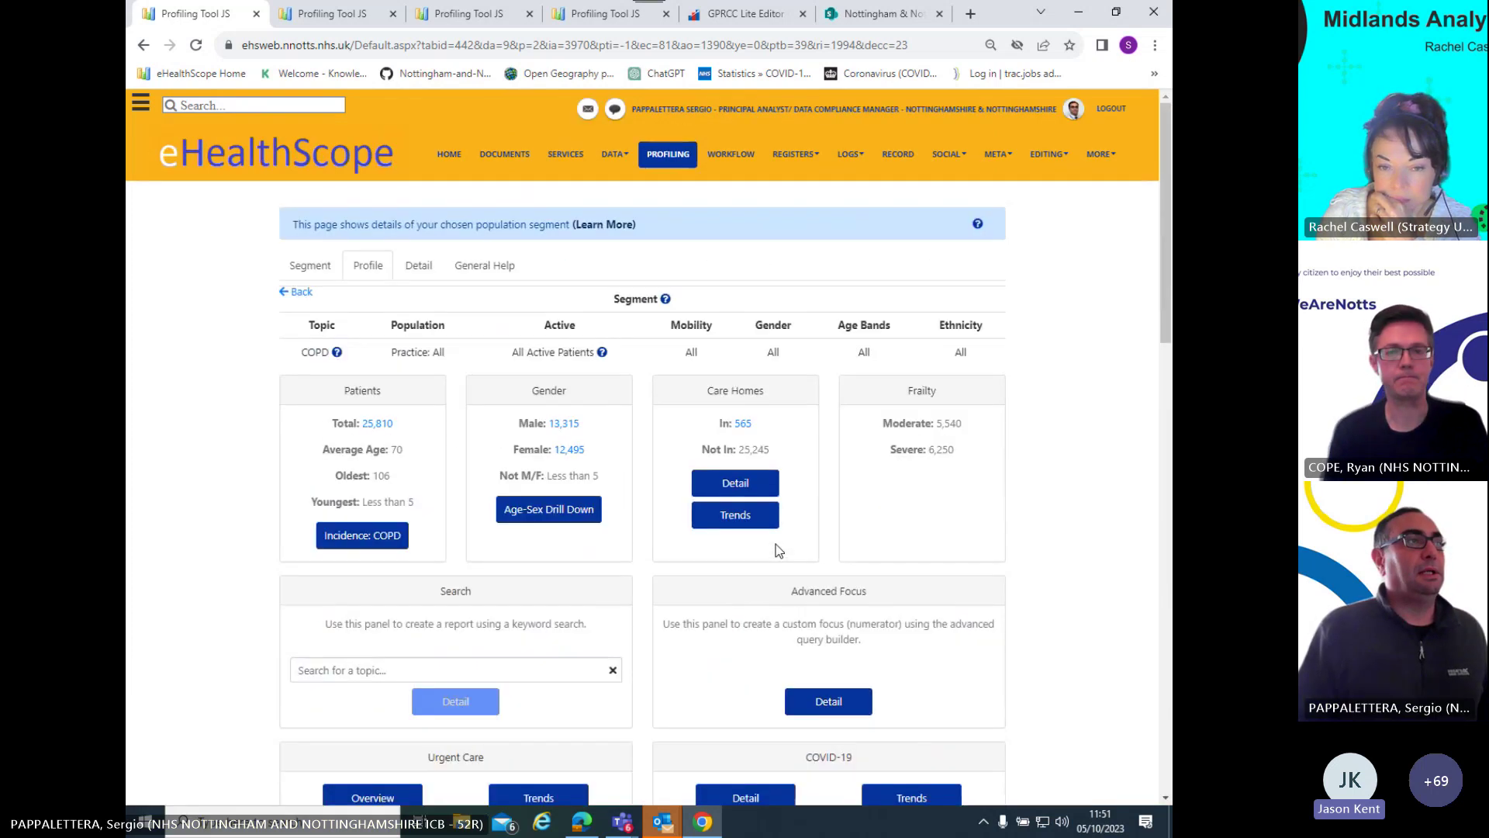
Go back to the Segment tab and display the Topic Category options, keeping Diagnoses and COPD.
left_click(305, 268)
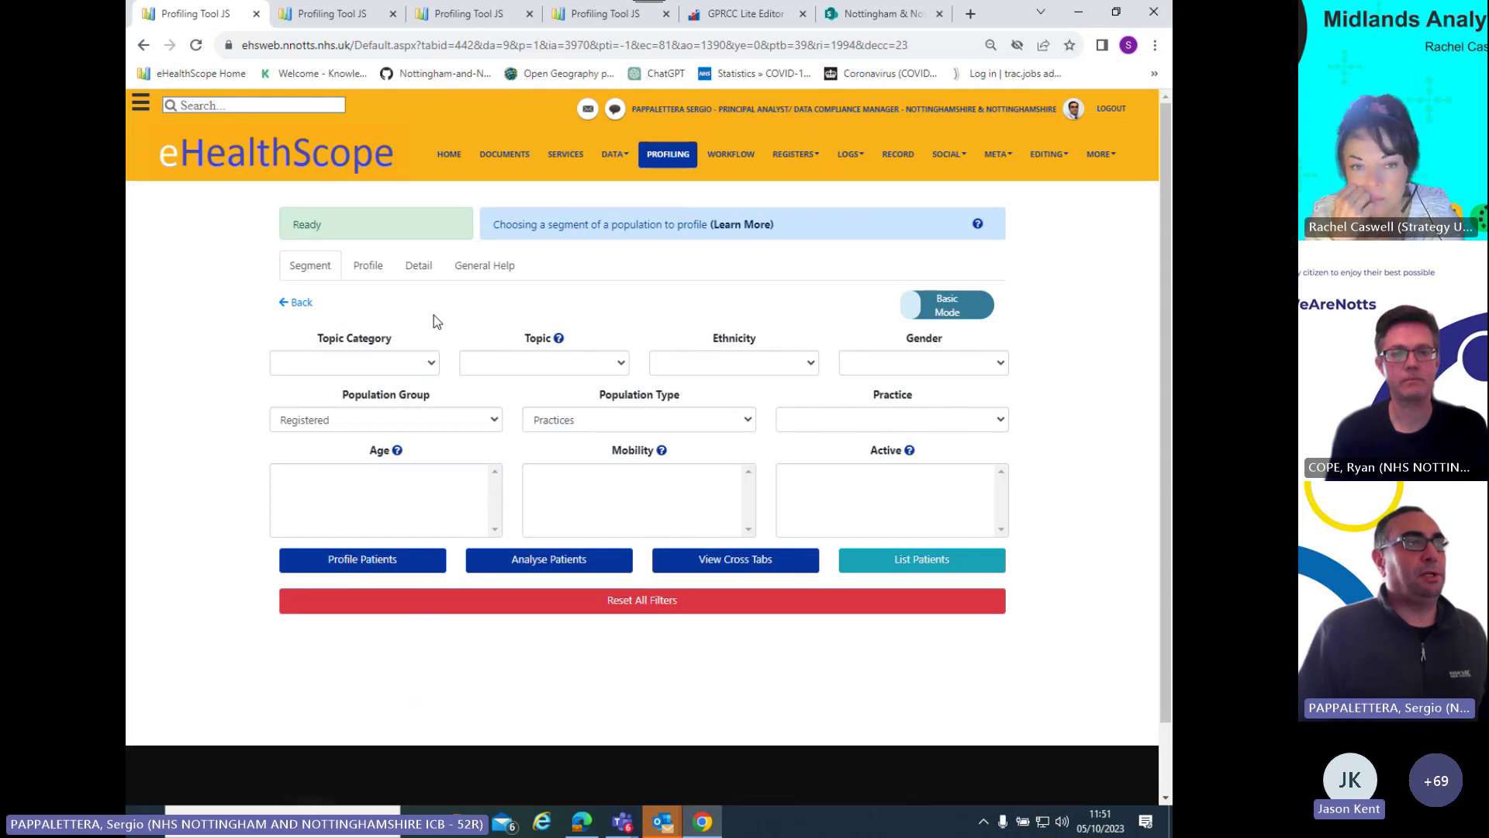
left_click(434, 365)
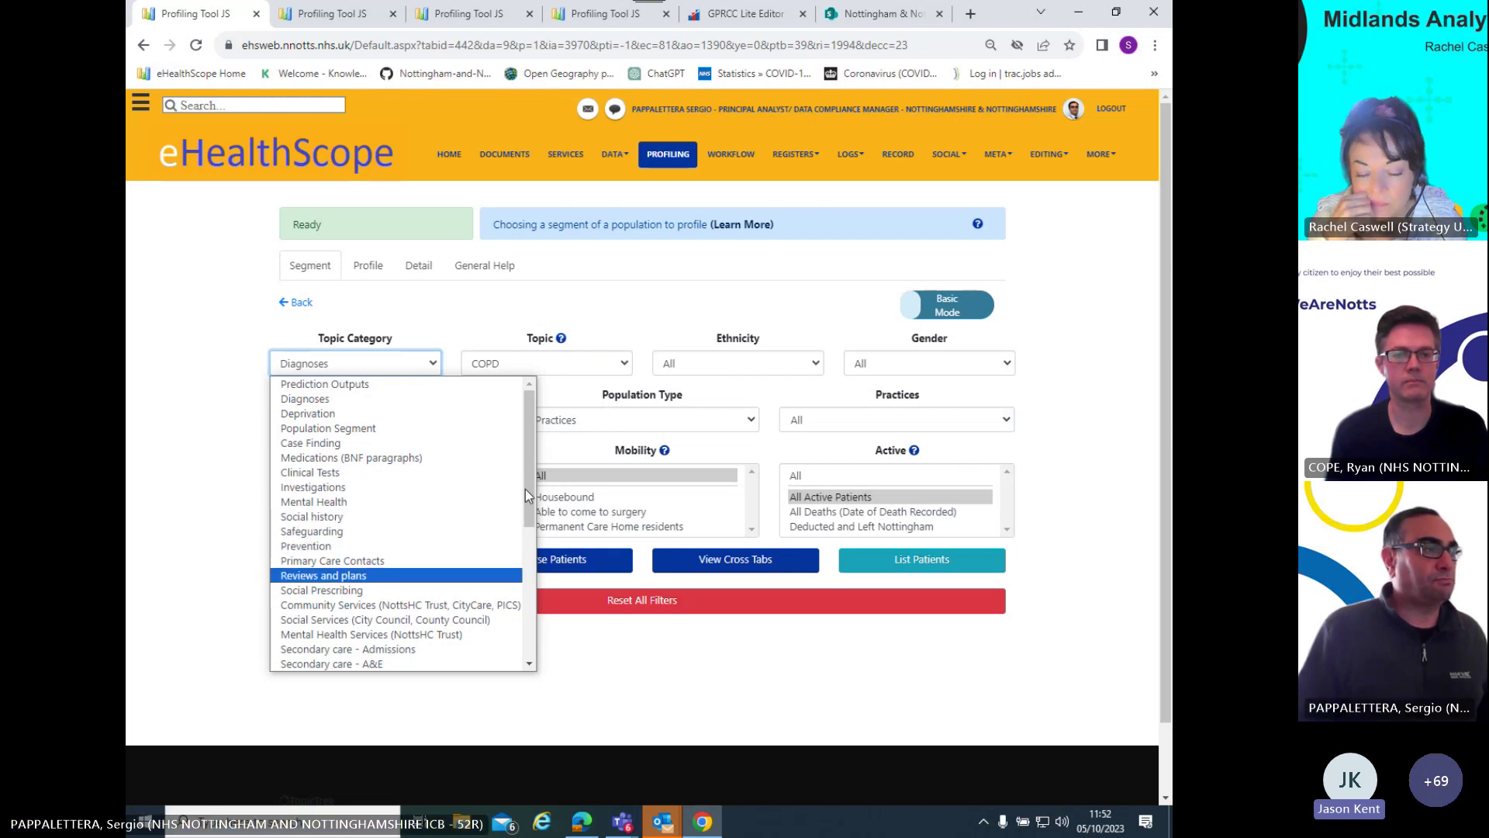
left_click_drag(526, 484, 528, 564)
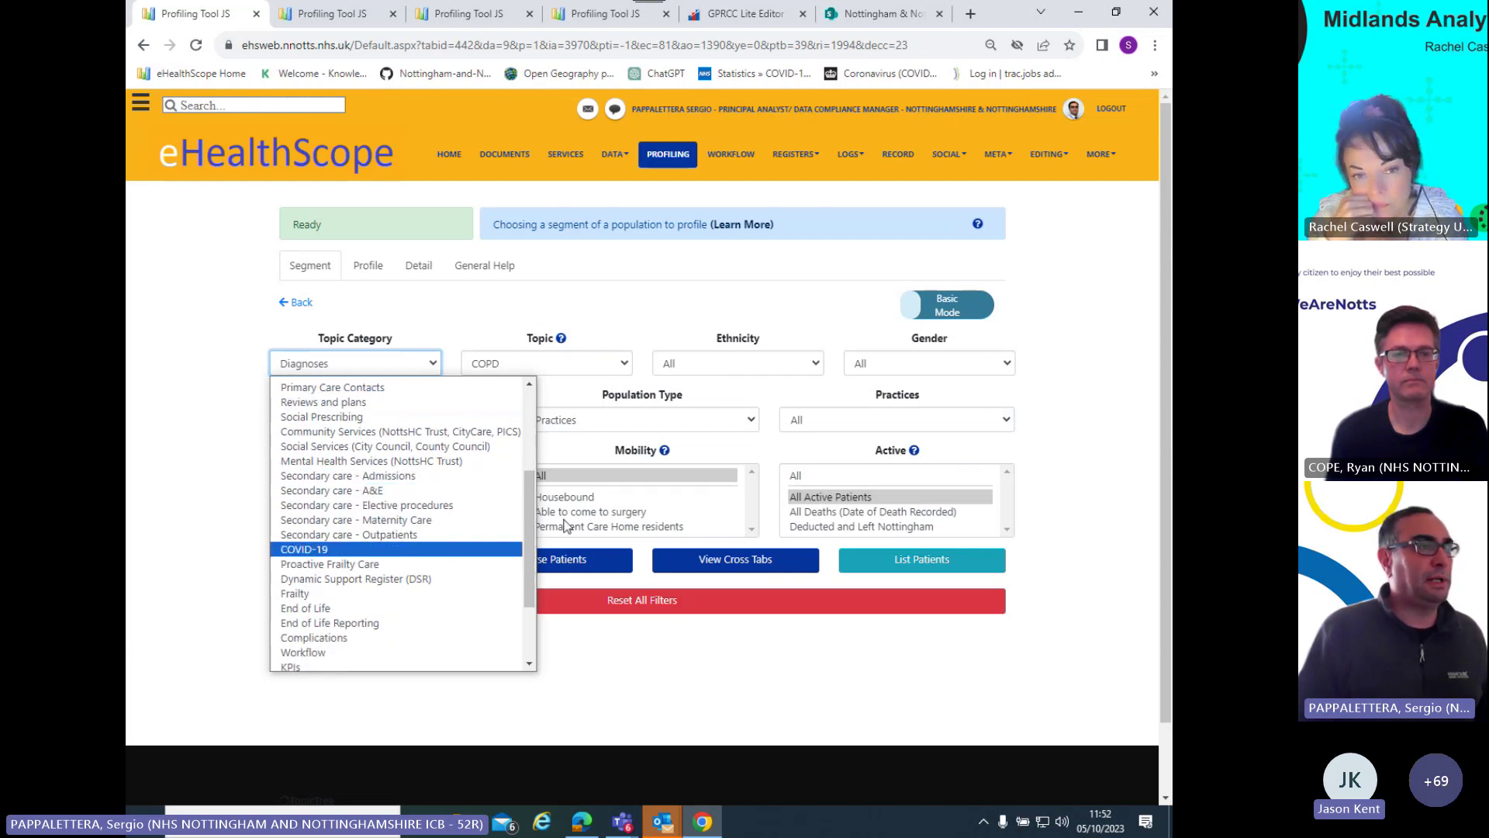
left_click_drag(525, 500, 526, 570)
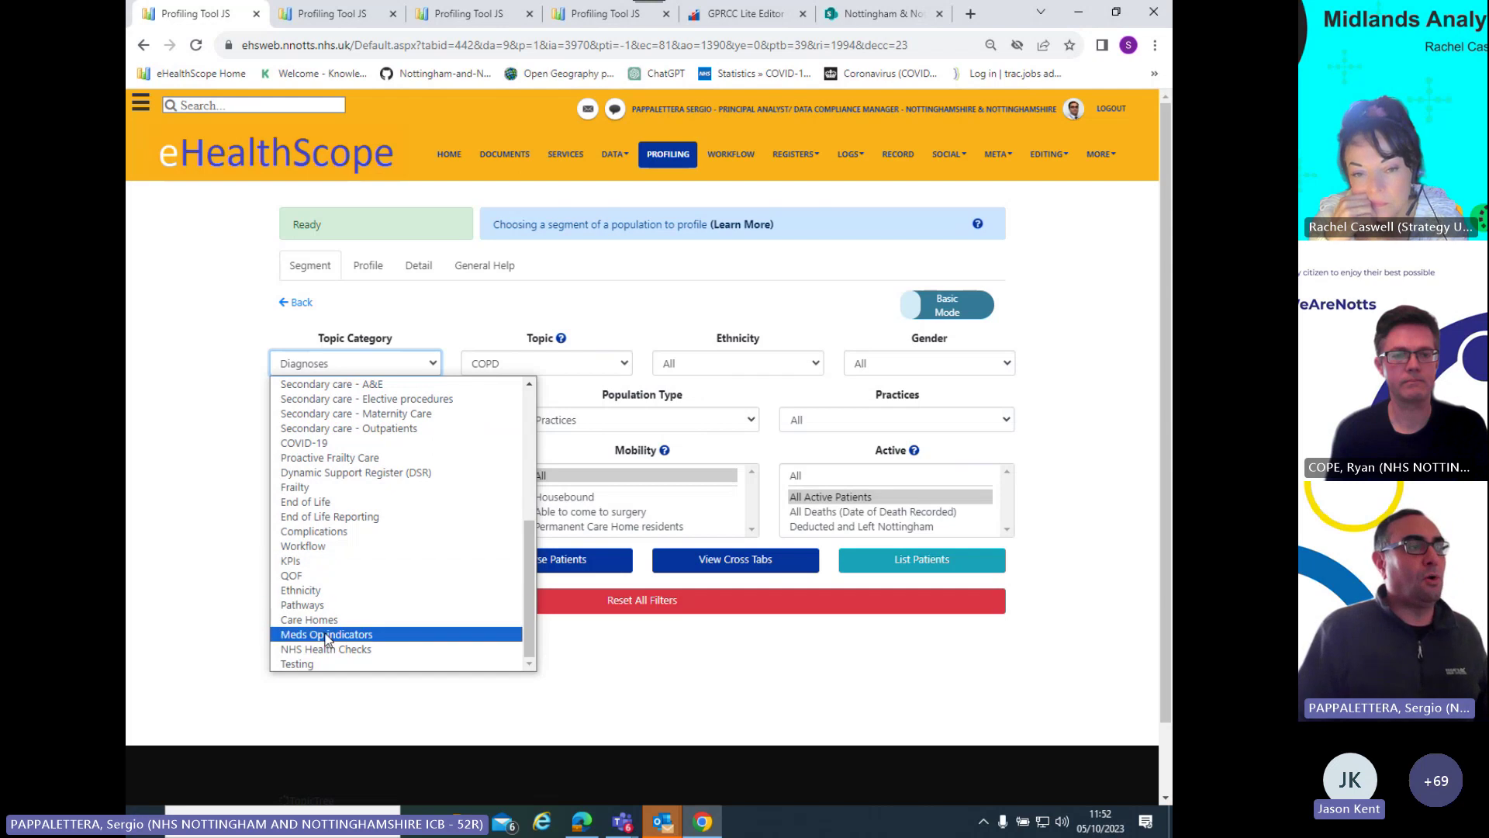
left_click_drag(532, 590, 526, 426)
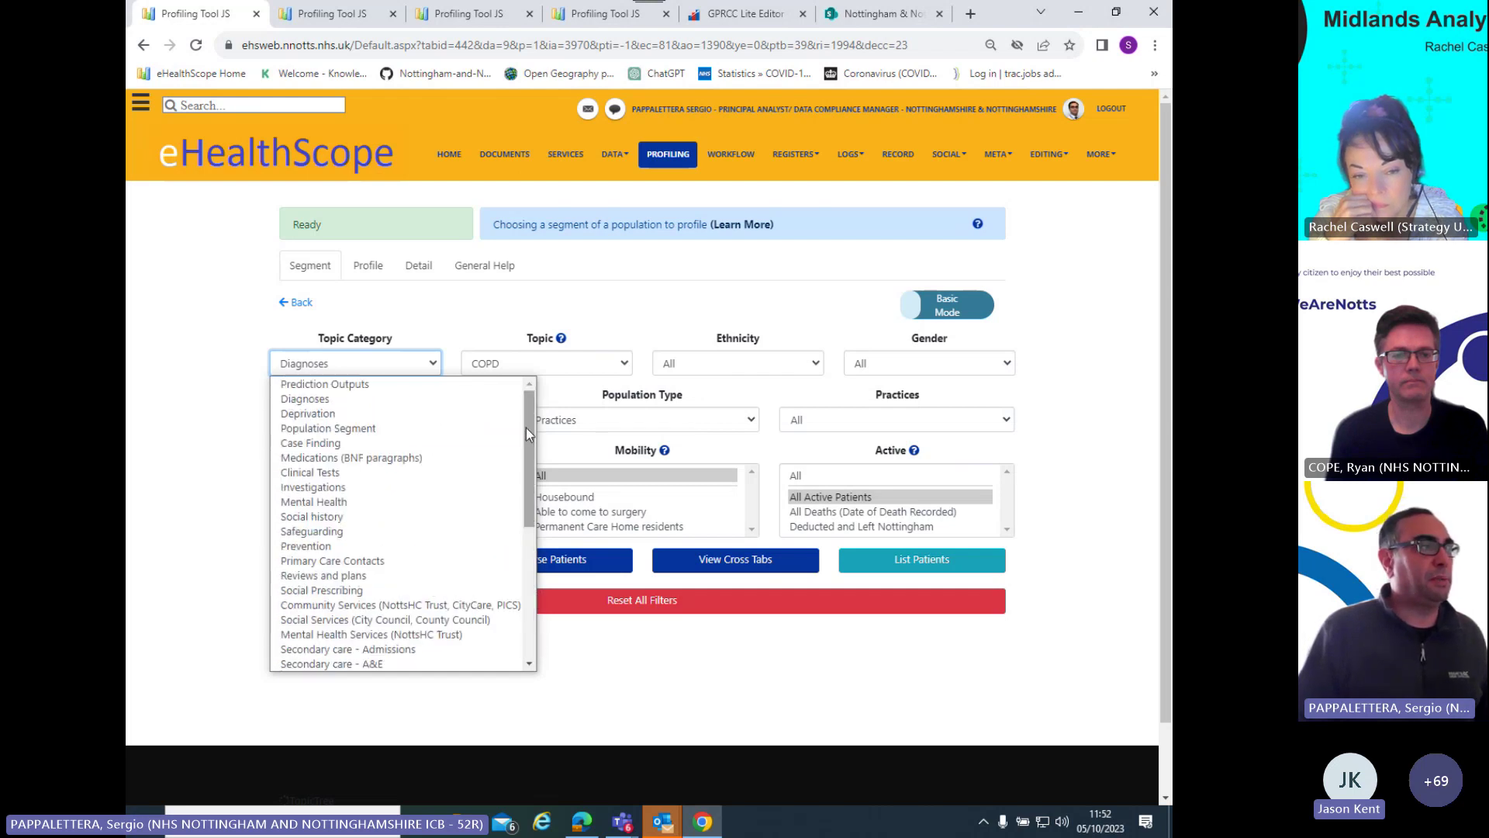
Set the Topic Category to Population Segment and review its Topic choices, leaving Topic at All.
left_click(328, 430)
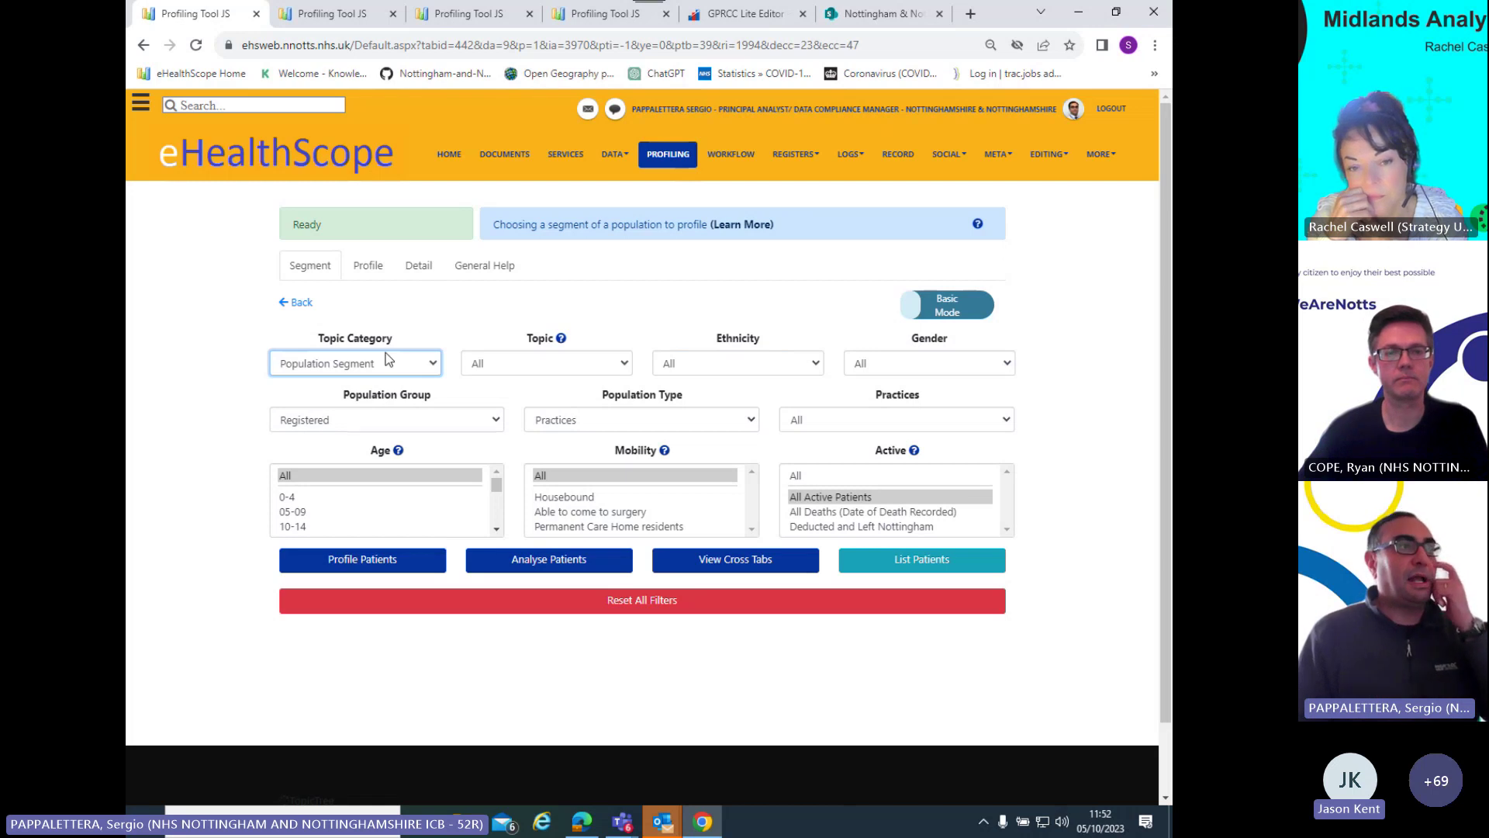
left_click(540, 364)
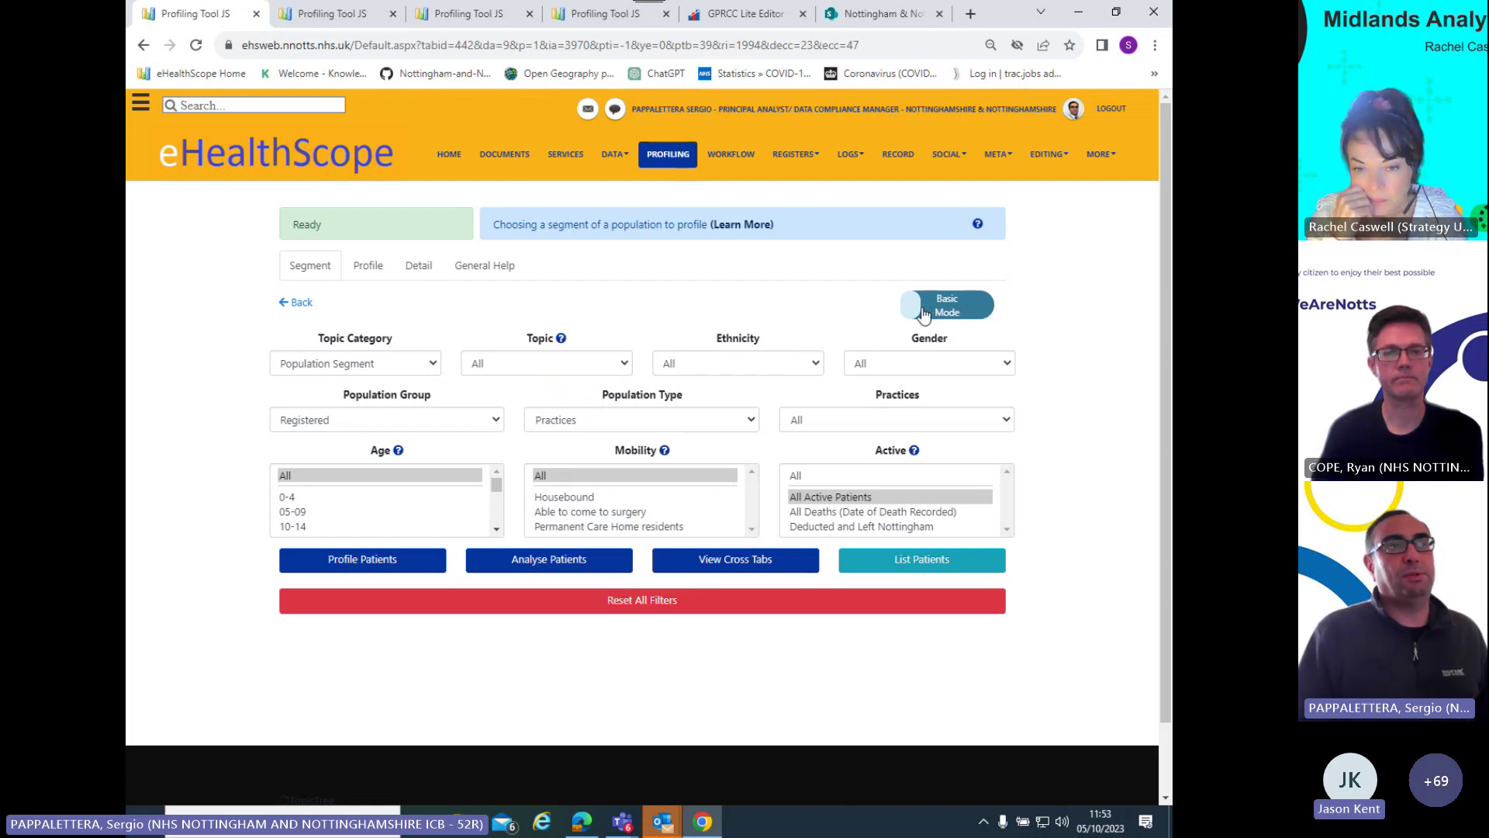
In Advanced Mode, search for 'copd' and add COPD as a query condition.
left_click(968, 309)
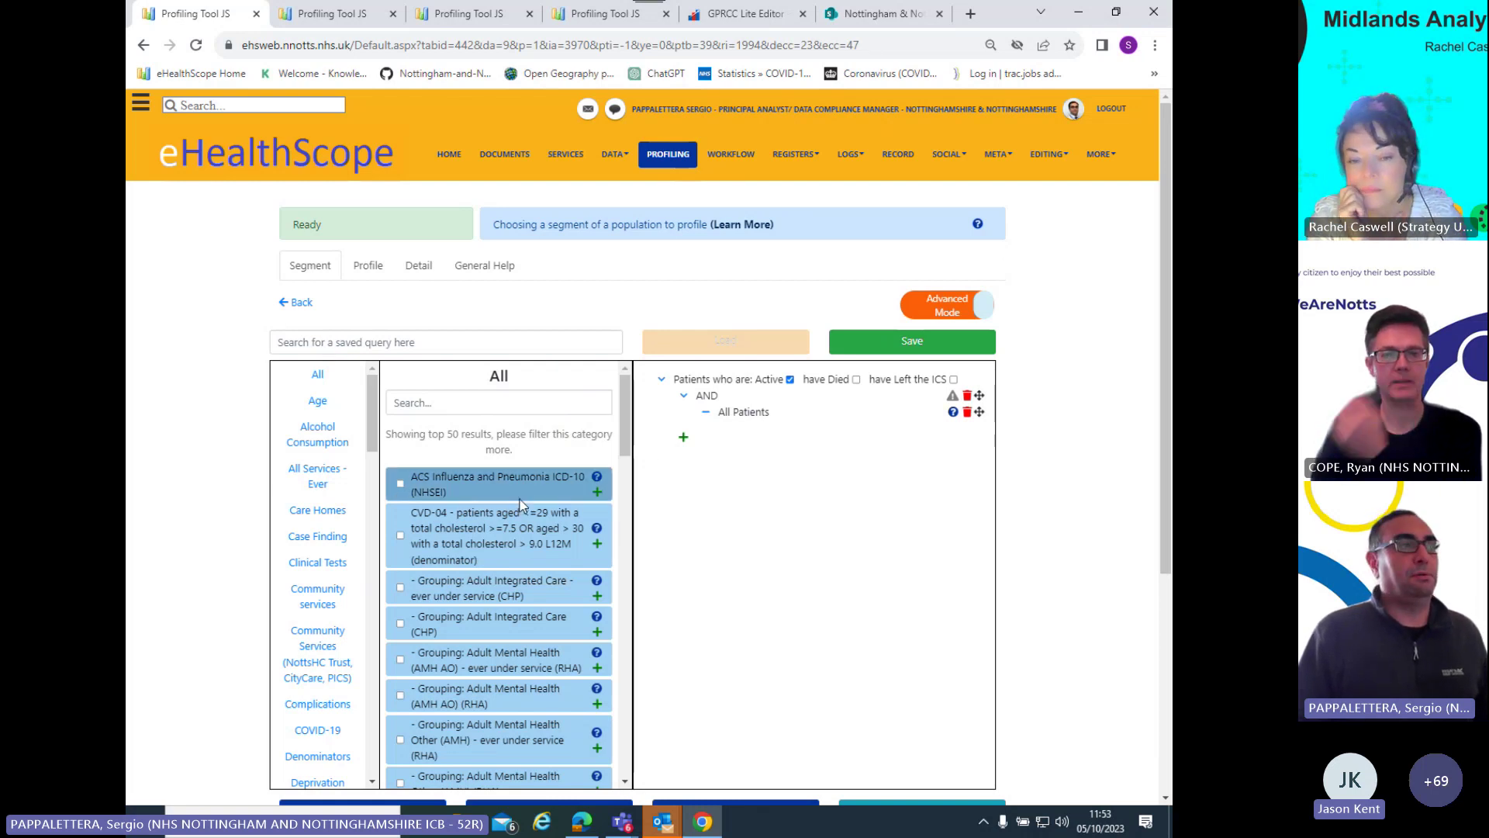
left_click(486, 404)
type("copd")
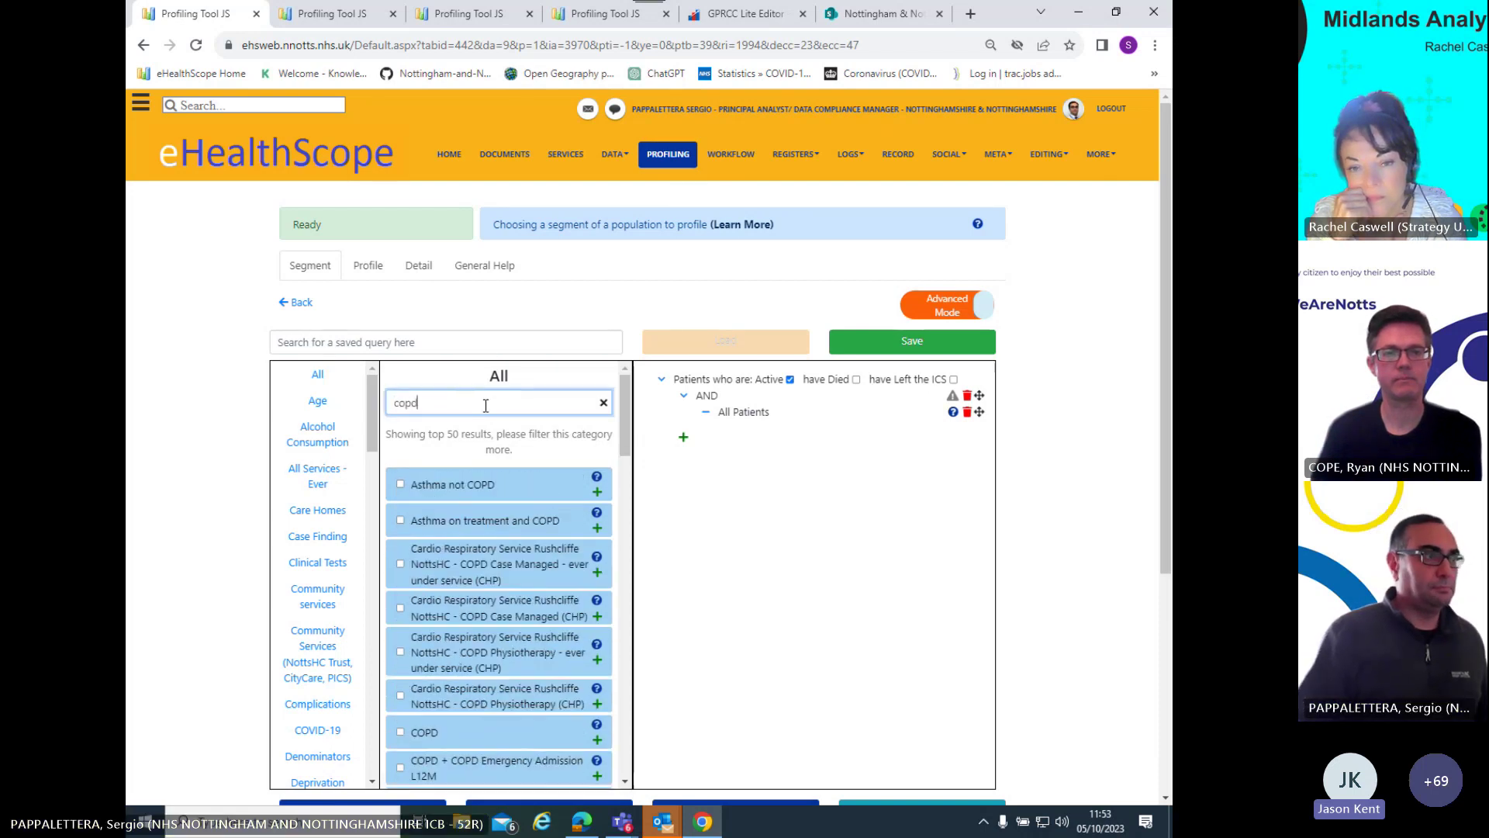
left_click_drag(625, 454, 591, 493)
scroll(590, 484, "up", 1)
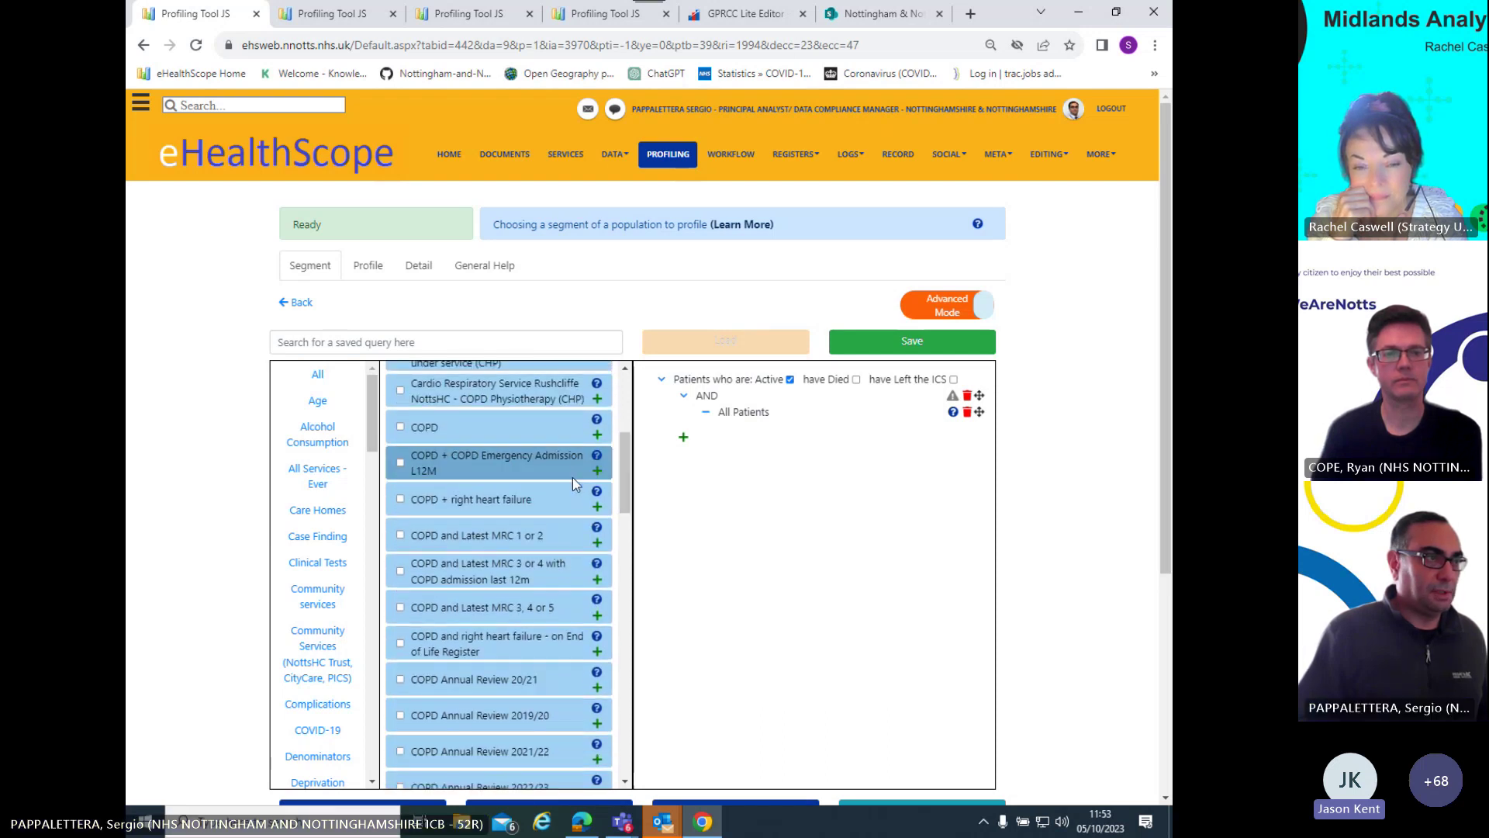
left_click(596, 436)
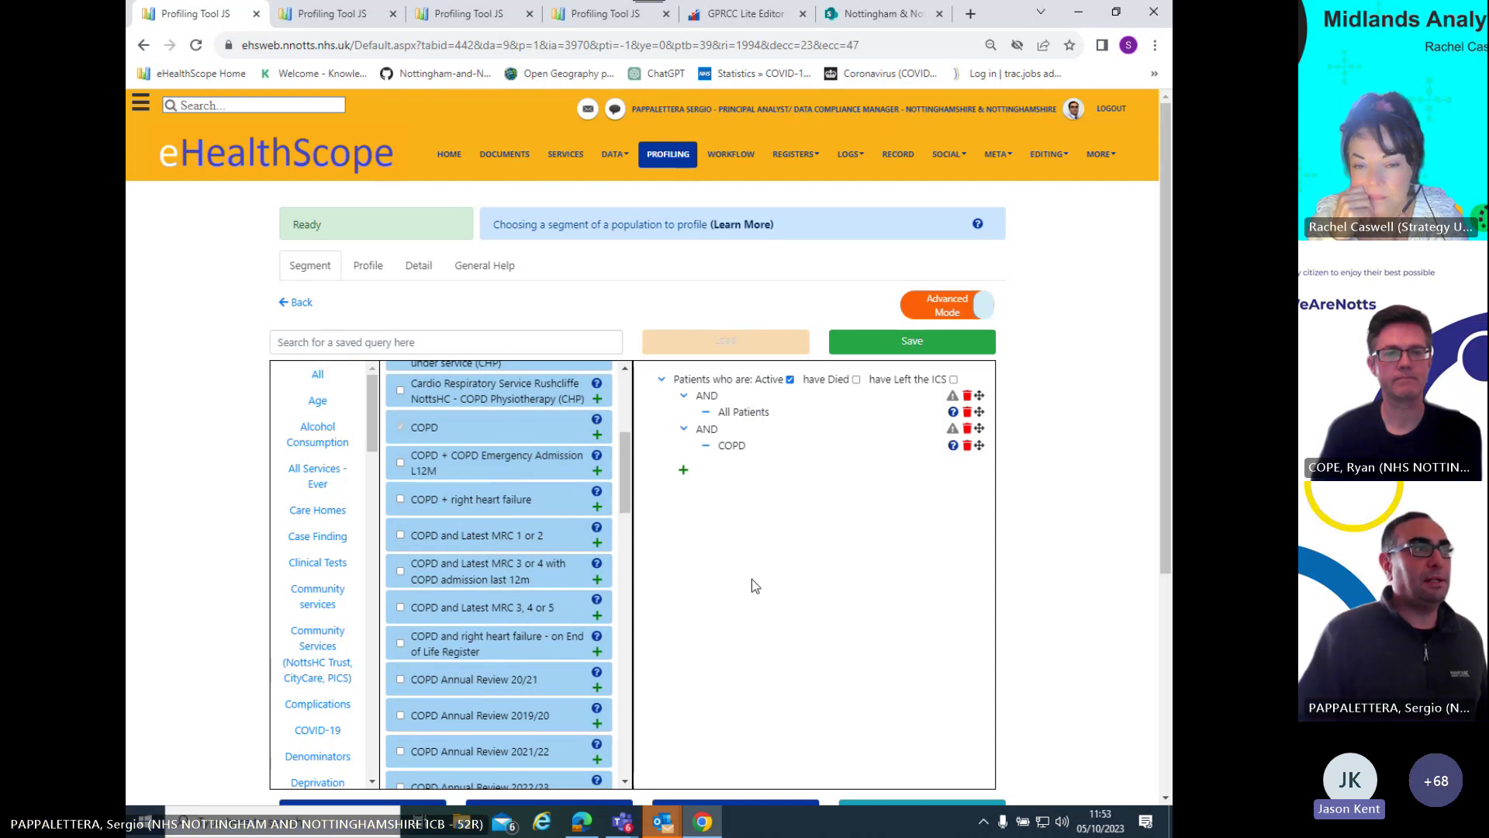
left_click_drag(627, 468, 627, 411)
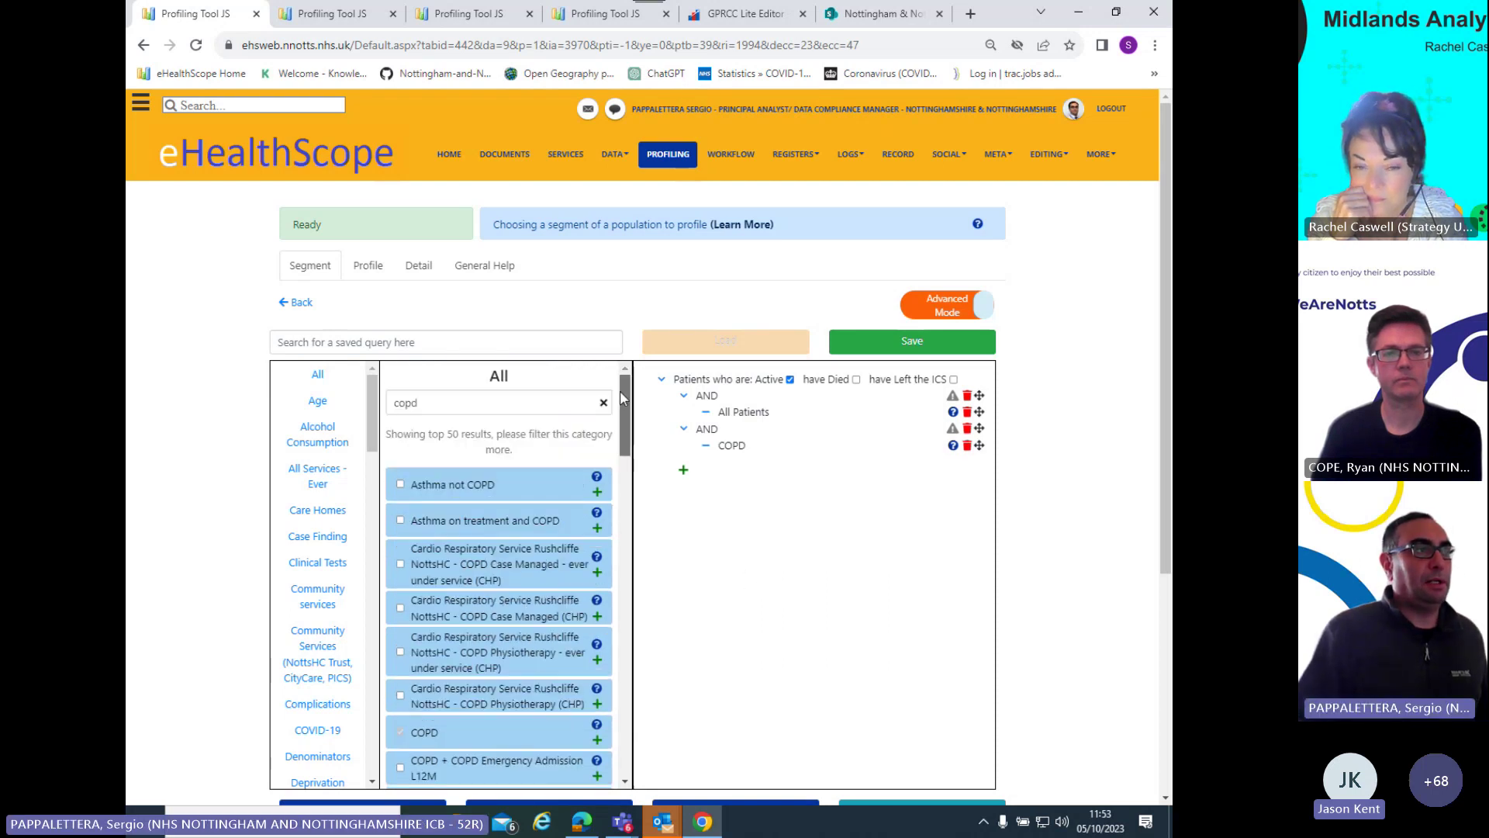
Search 'depression' and add Depression (QOF) as a second AND condition.
left_click(420, 400)
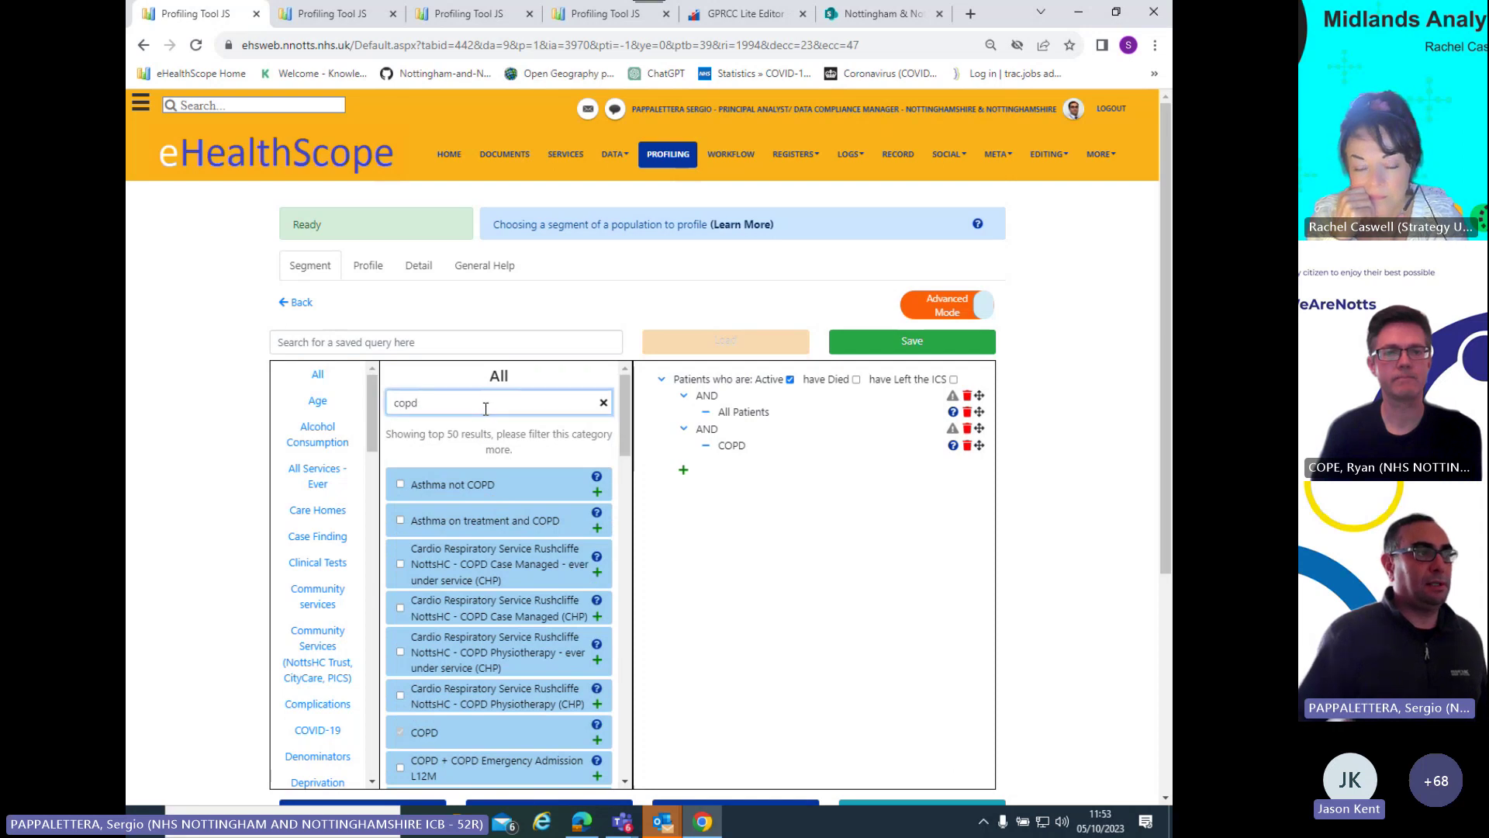
key("BackSpace")
key("BackSpace")
key("BackSpace")
key("BackSpace")
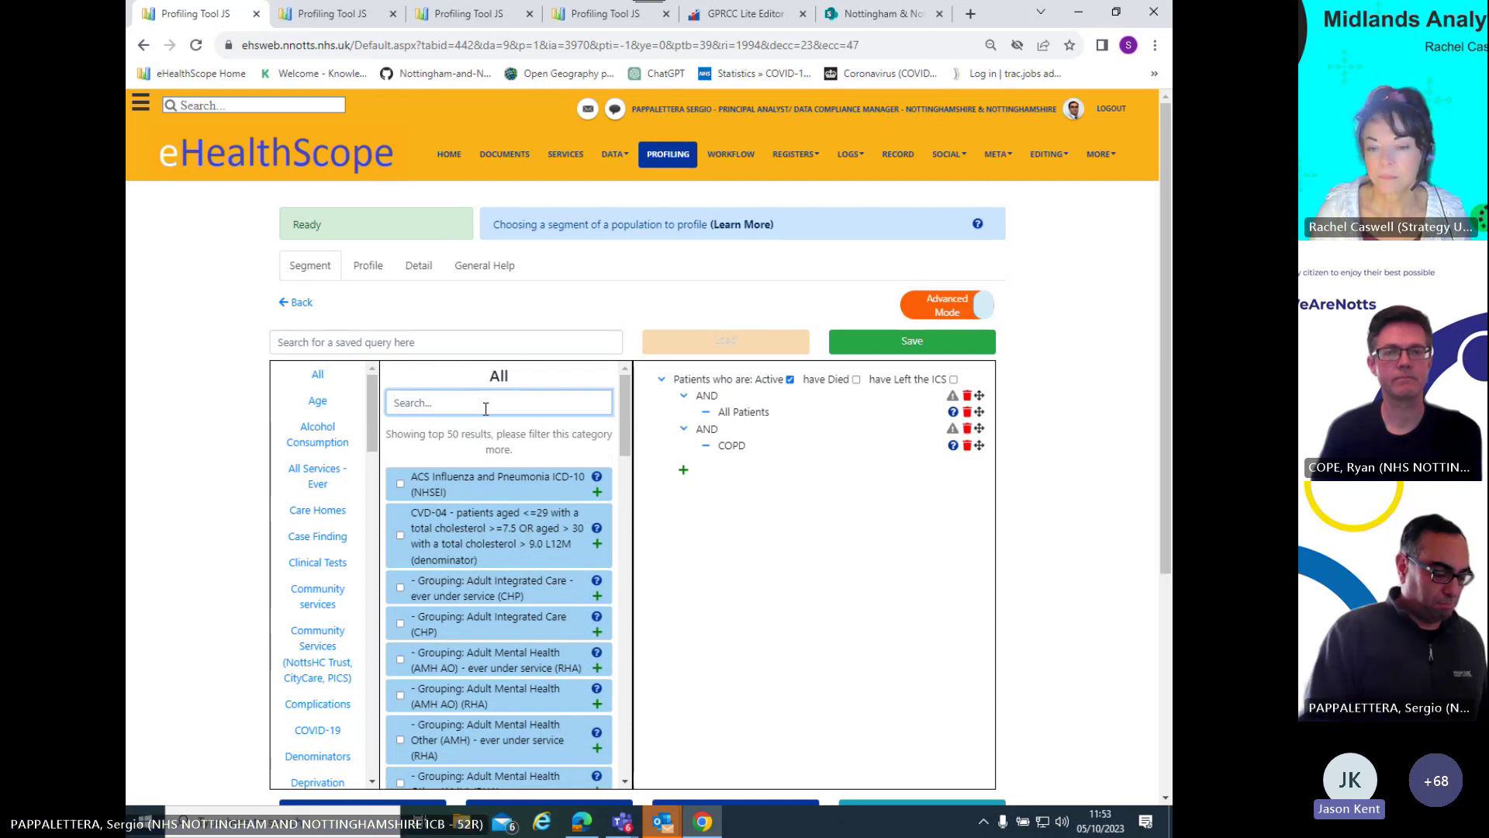
type("depre")
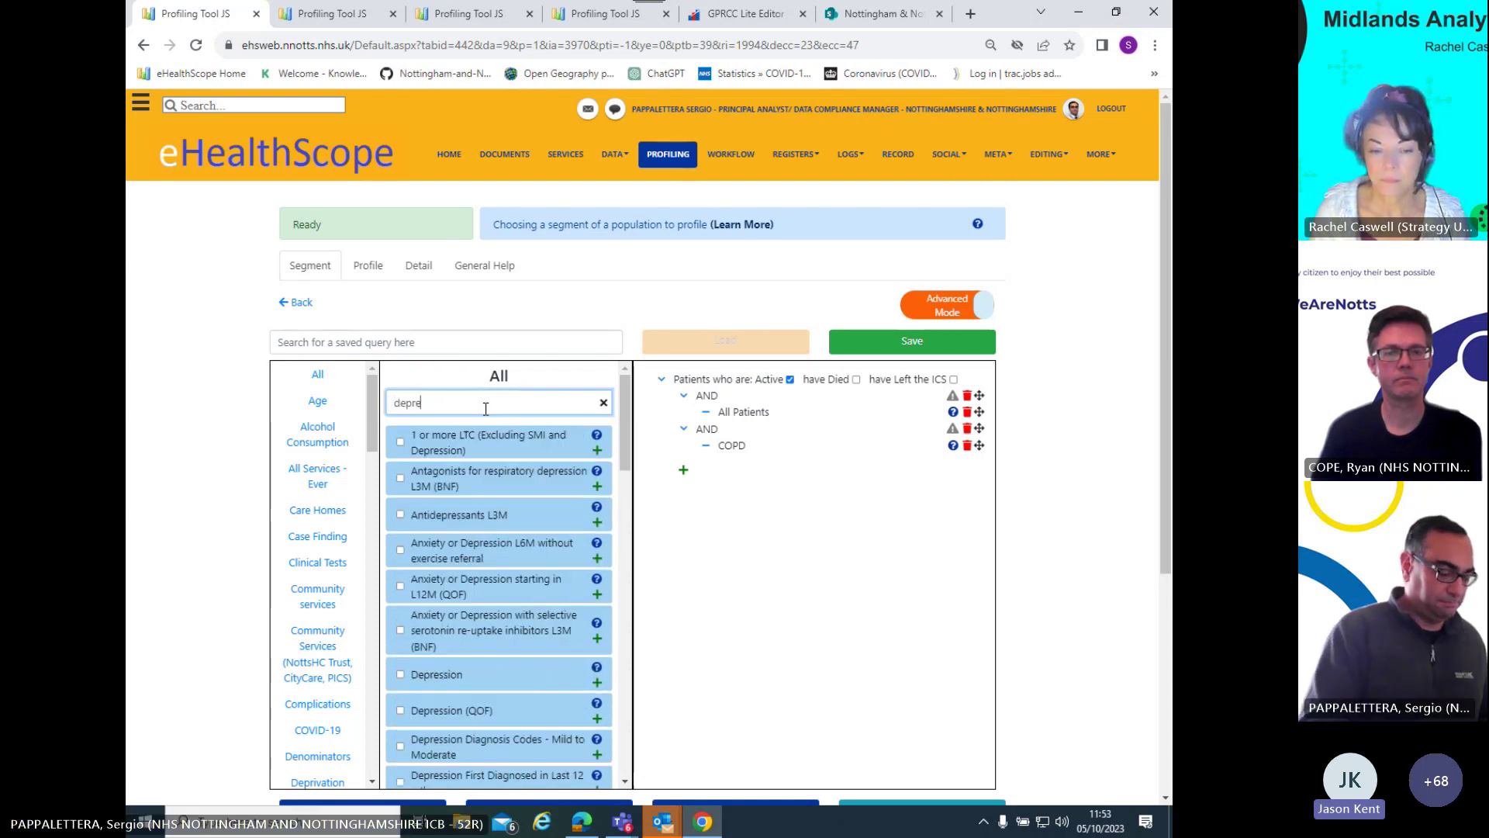
type("ssion")
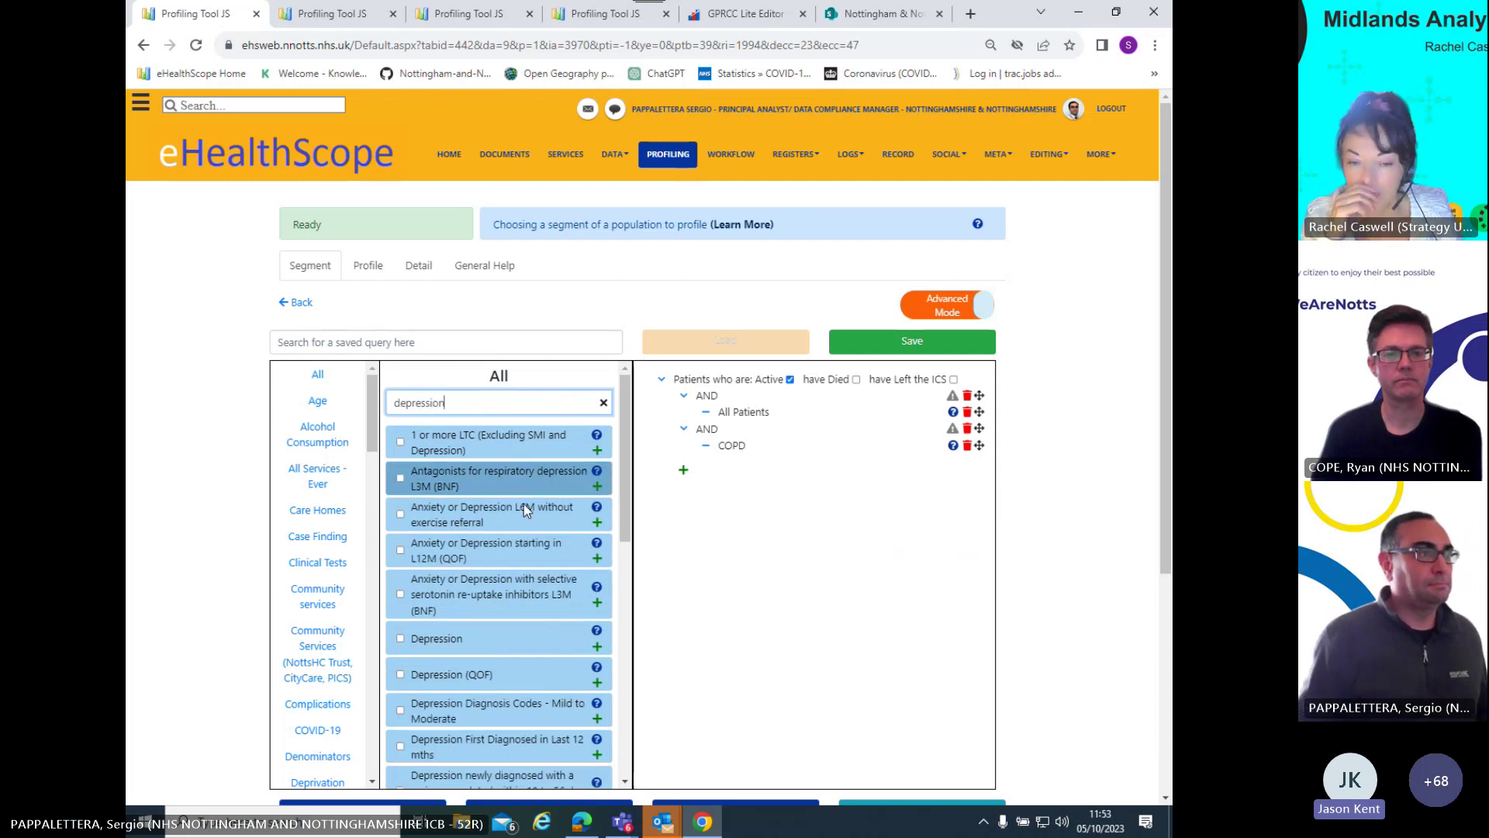
left_click(597, 683)
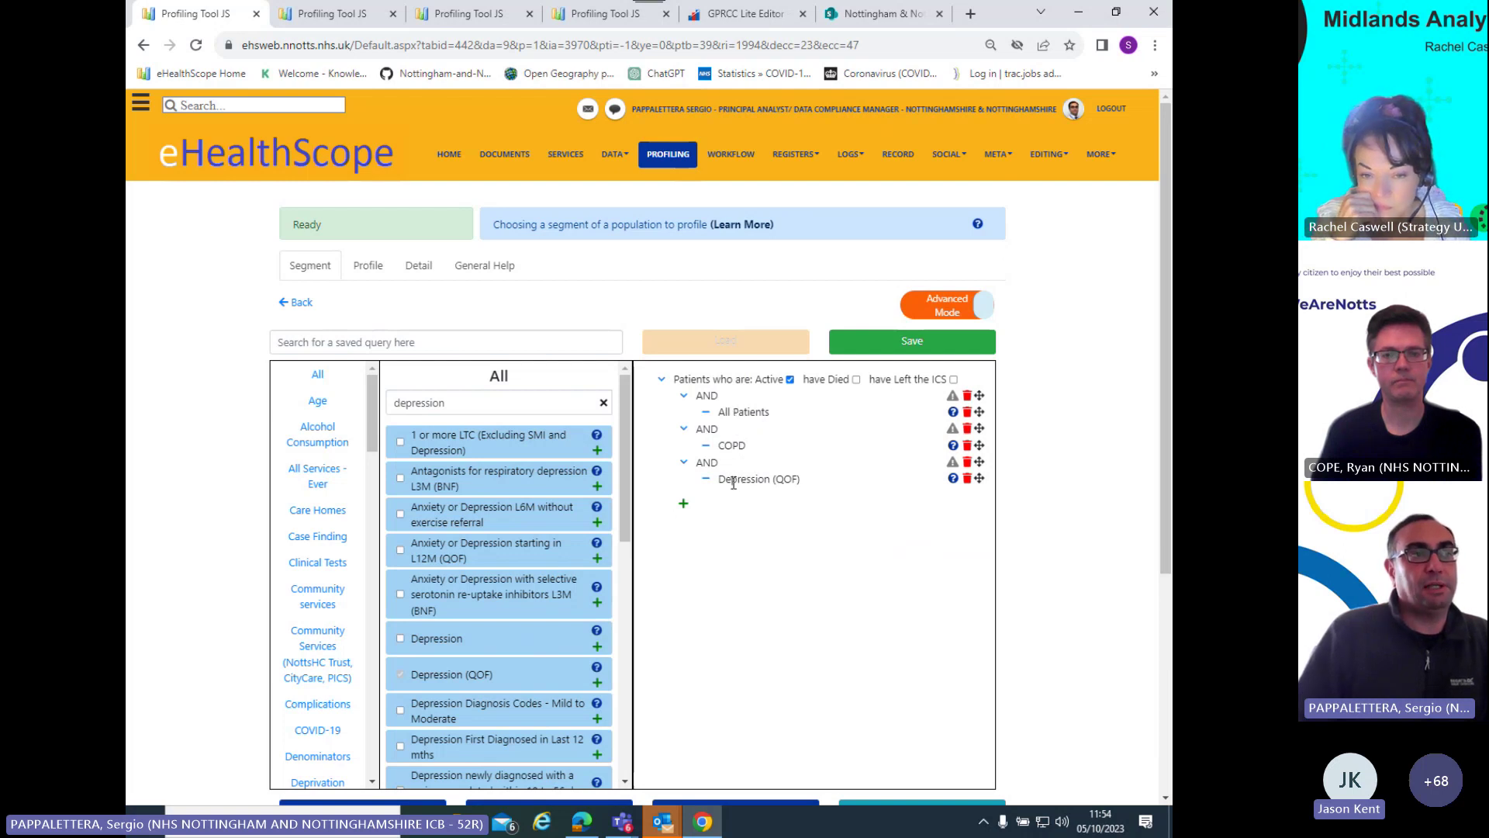
scroll(881, 478, "down", 4)
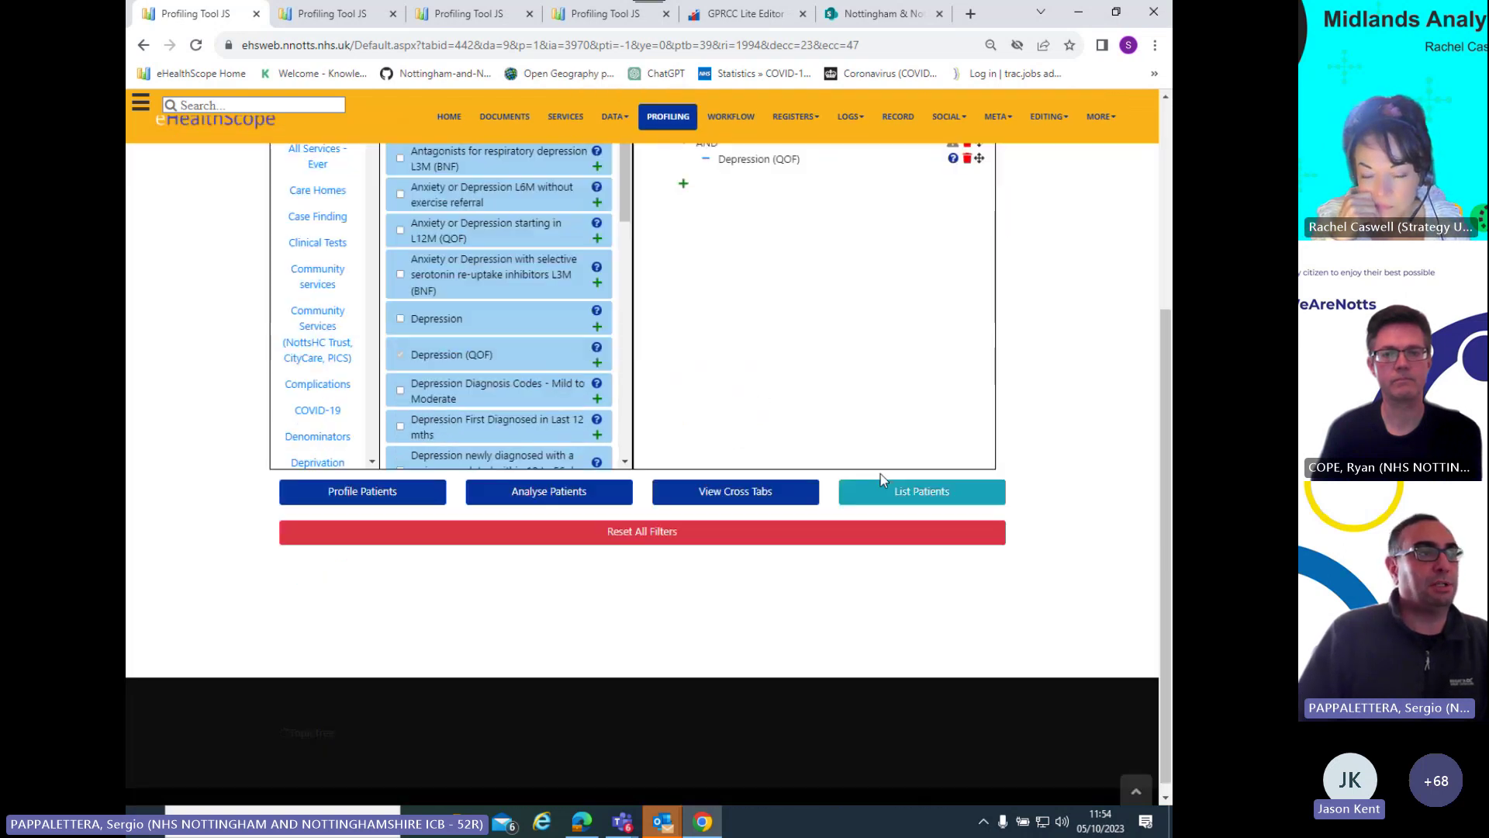
Profile the COPD and Depression (QOF) patients and review the panels: 6,185 patients, 2,510 male, 3,675 female.
left_click(379, 494)
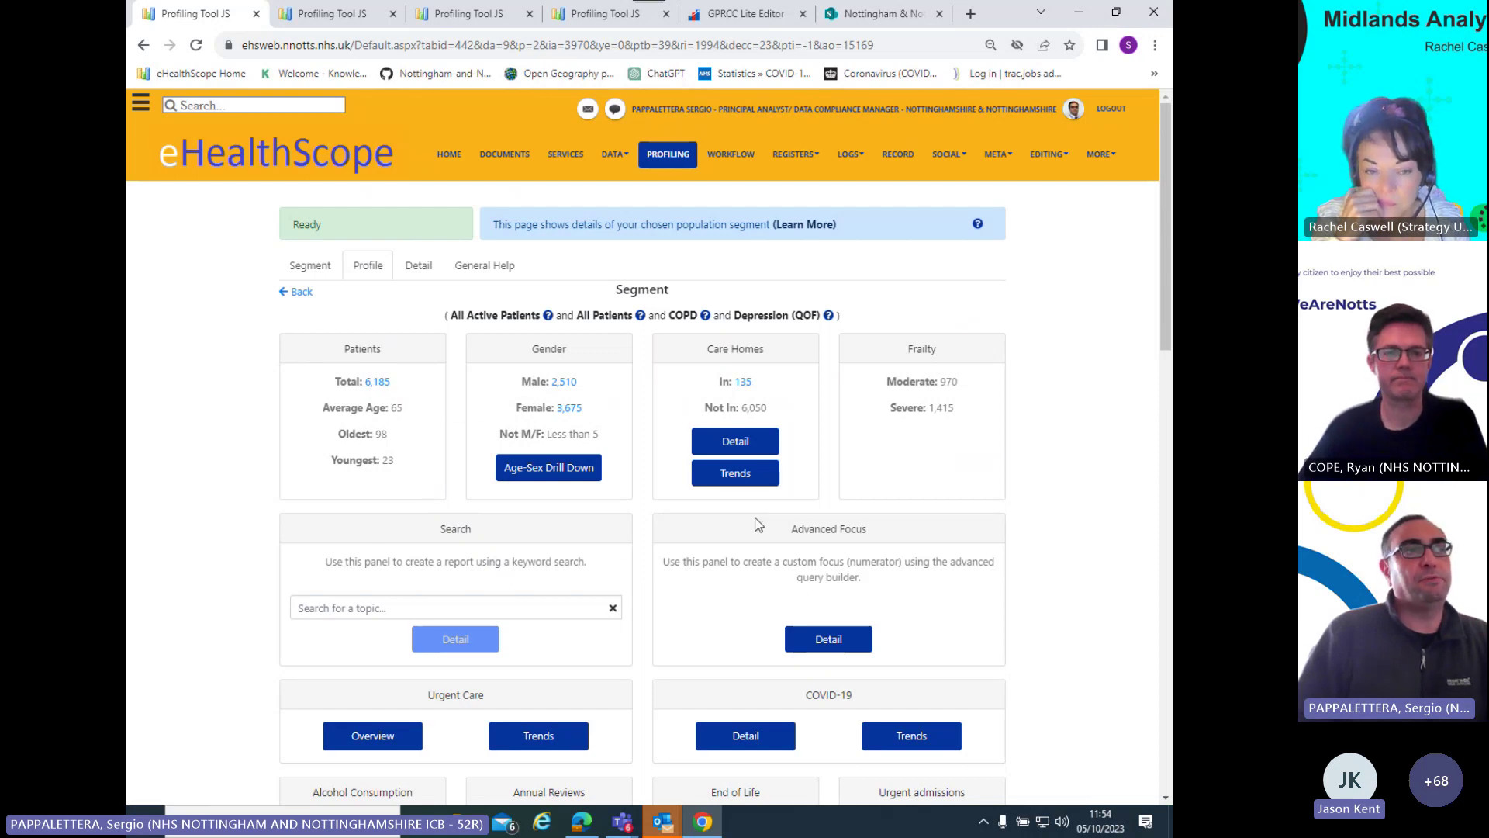
scroll(758, 524, "down", 1)
scroll(759, 523, "down", 6)
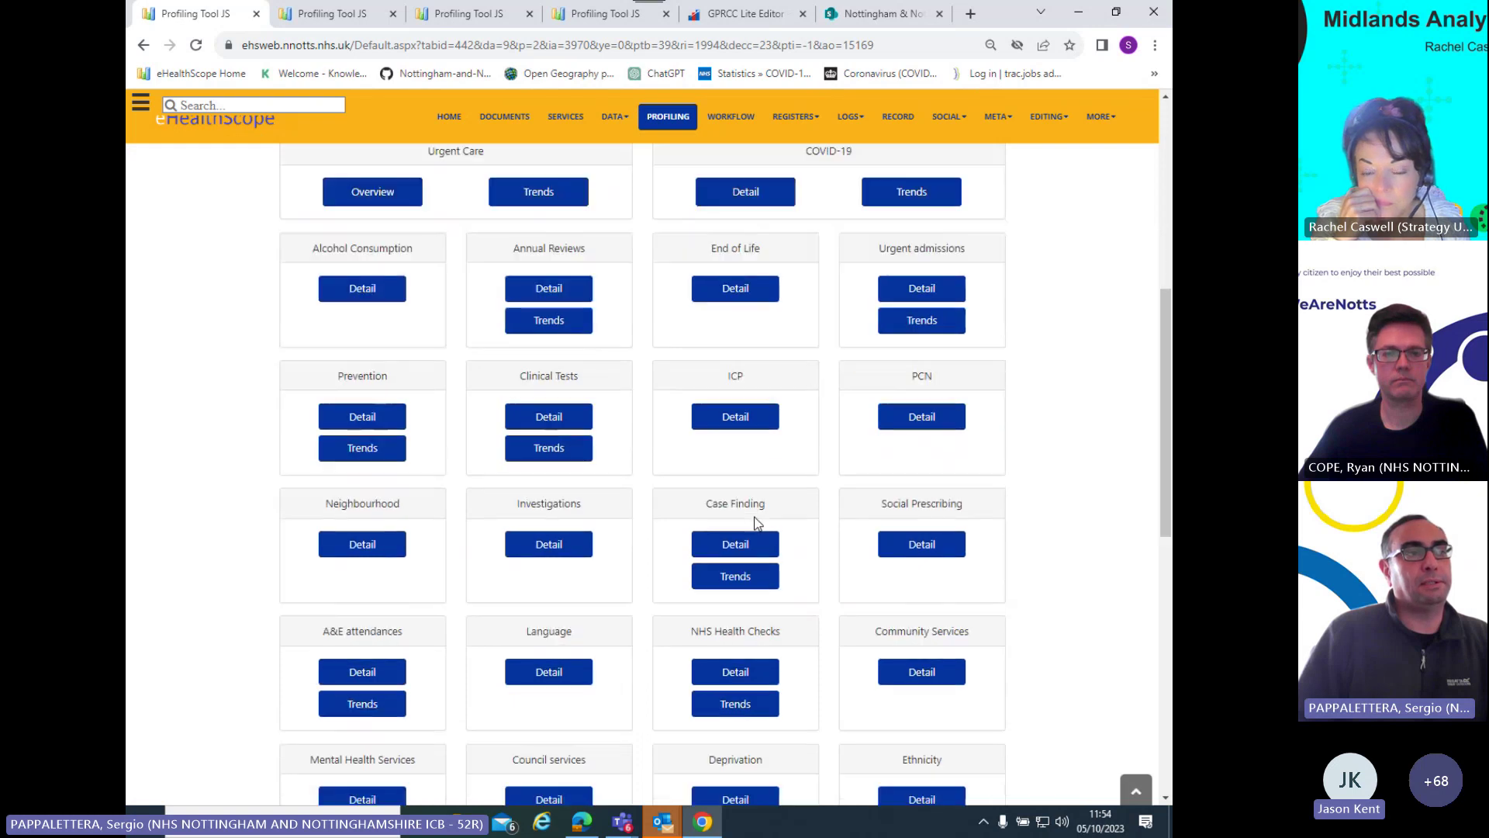
scroll(757, 525, "up", 3)
scroll(756, 525, "up", 5)
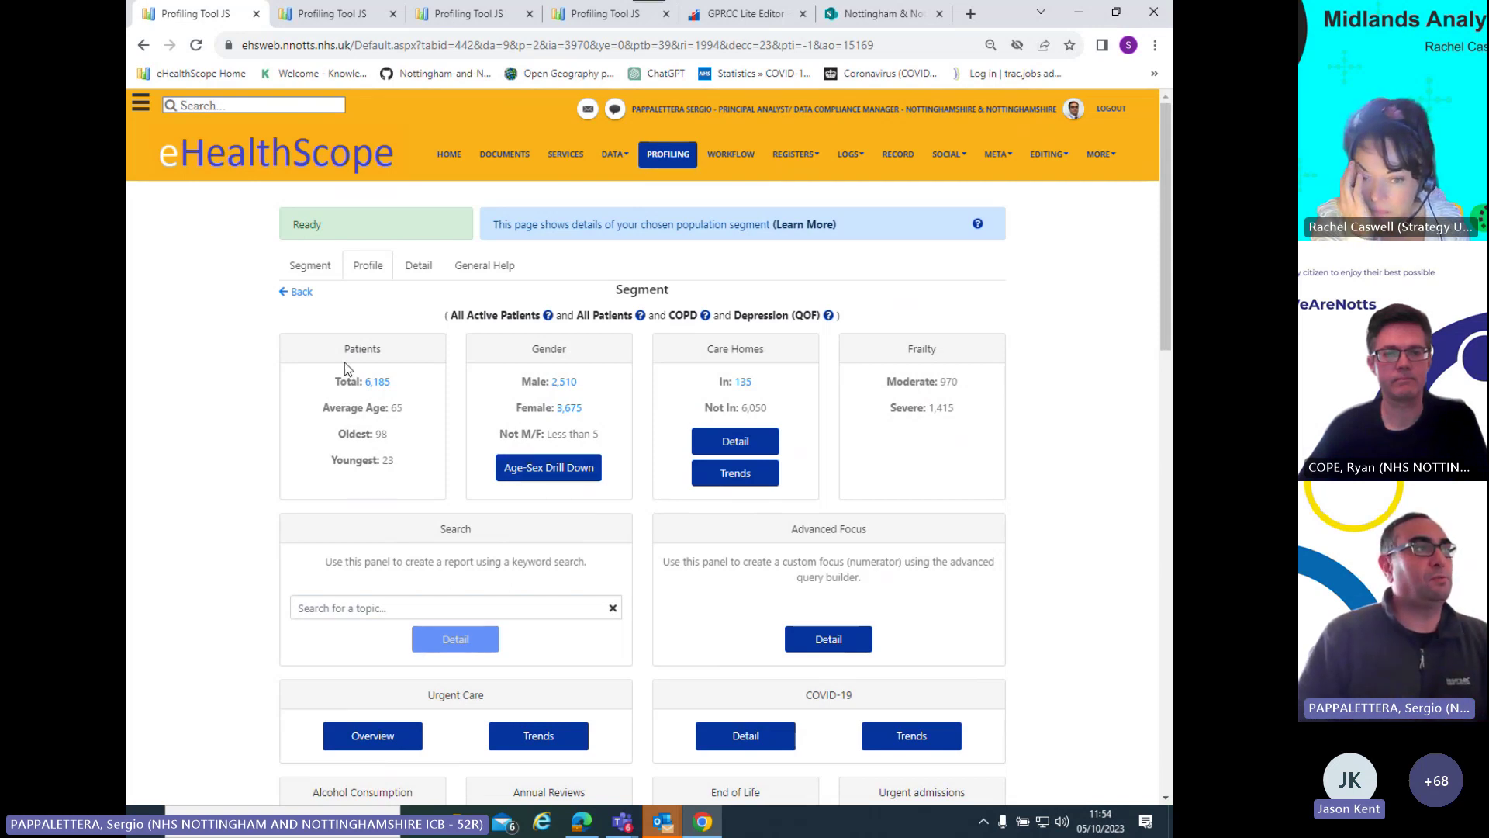
Return to the basic segment form, start a cross tabulation and group it by ICP.
left_click(315, 267)
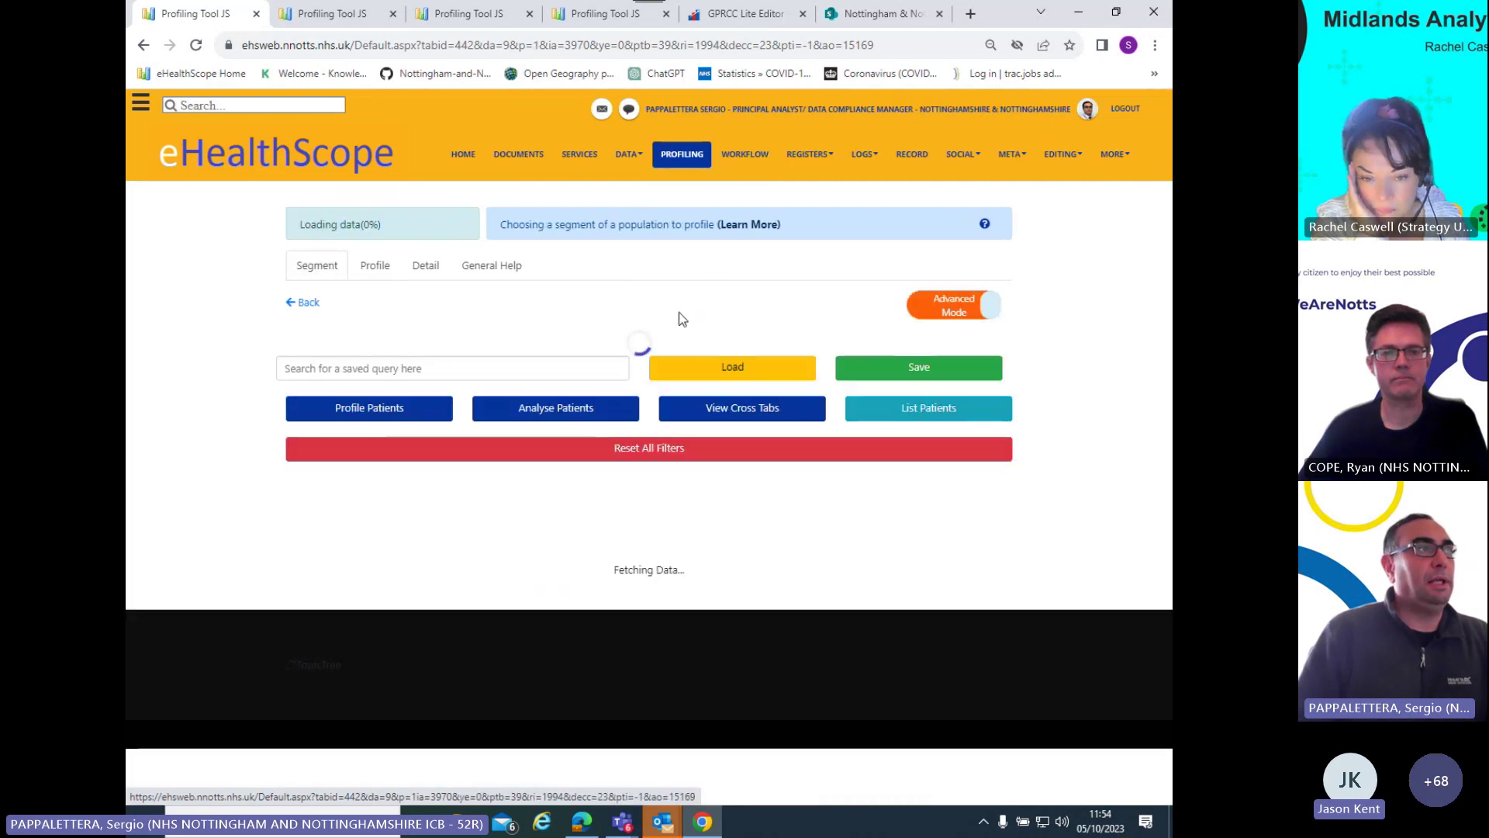
left_click(931, 310)
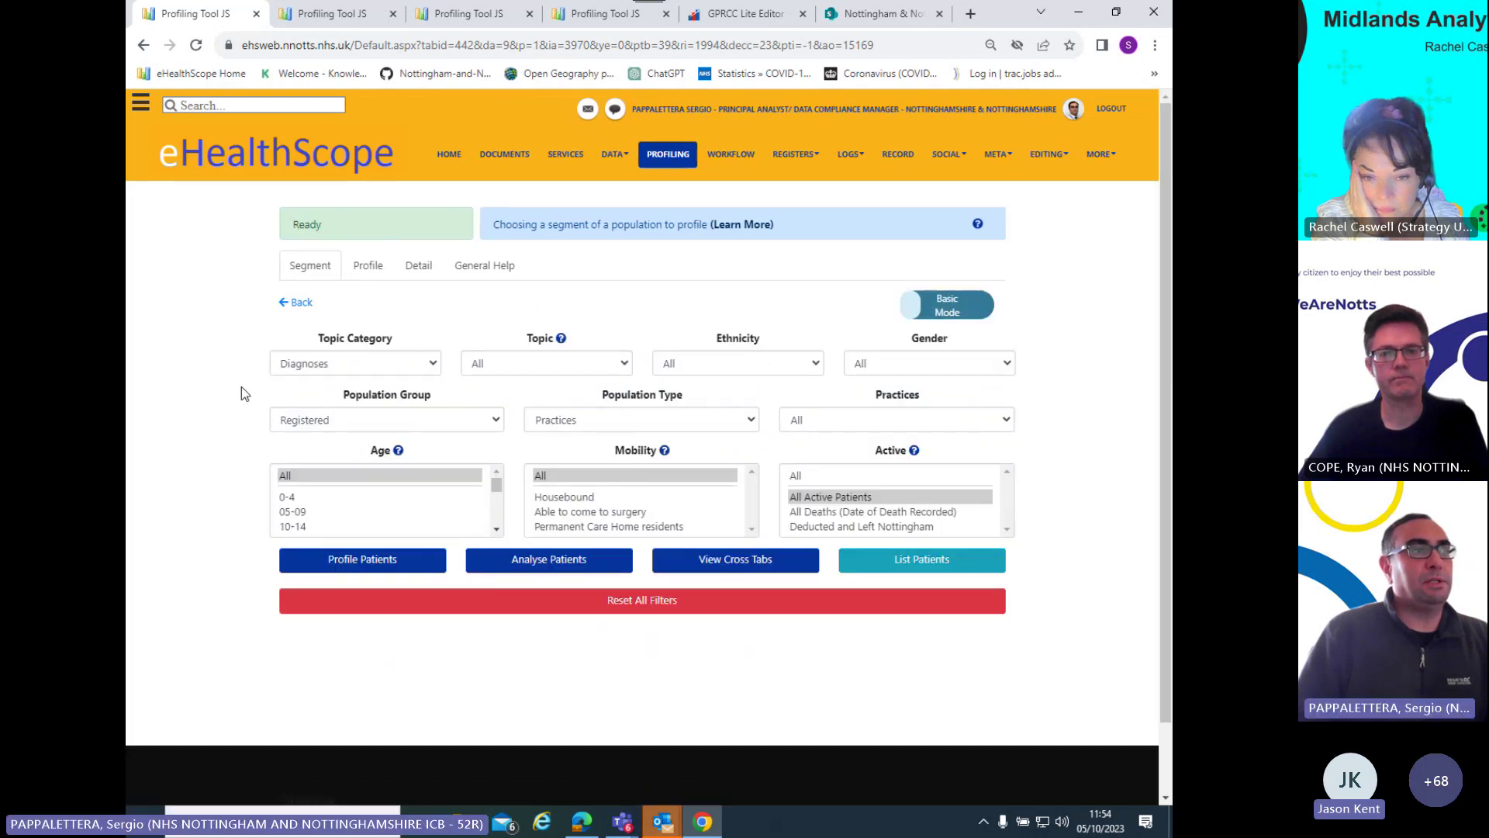
left_click(741, 565)
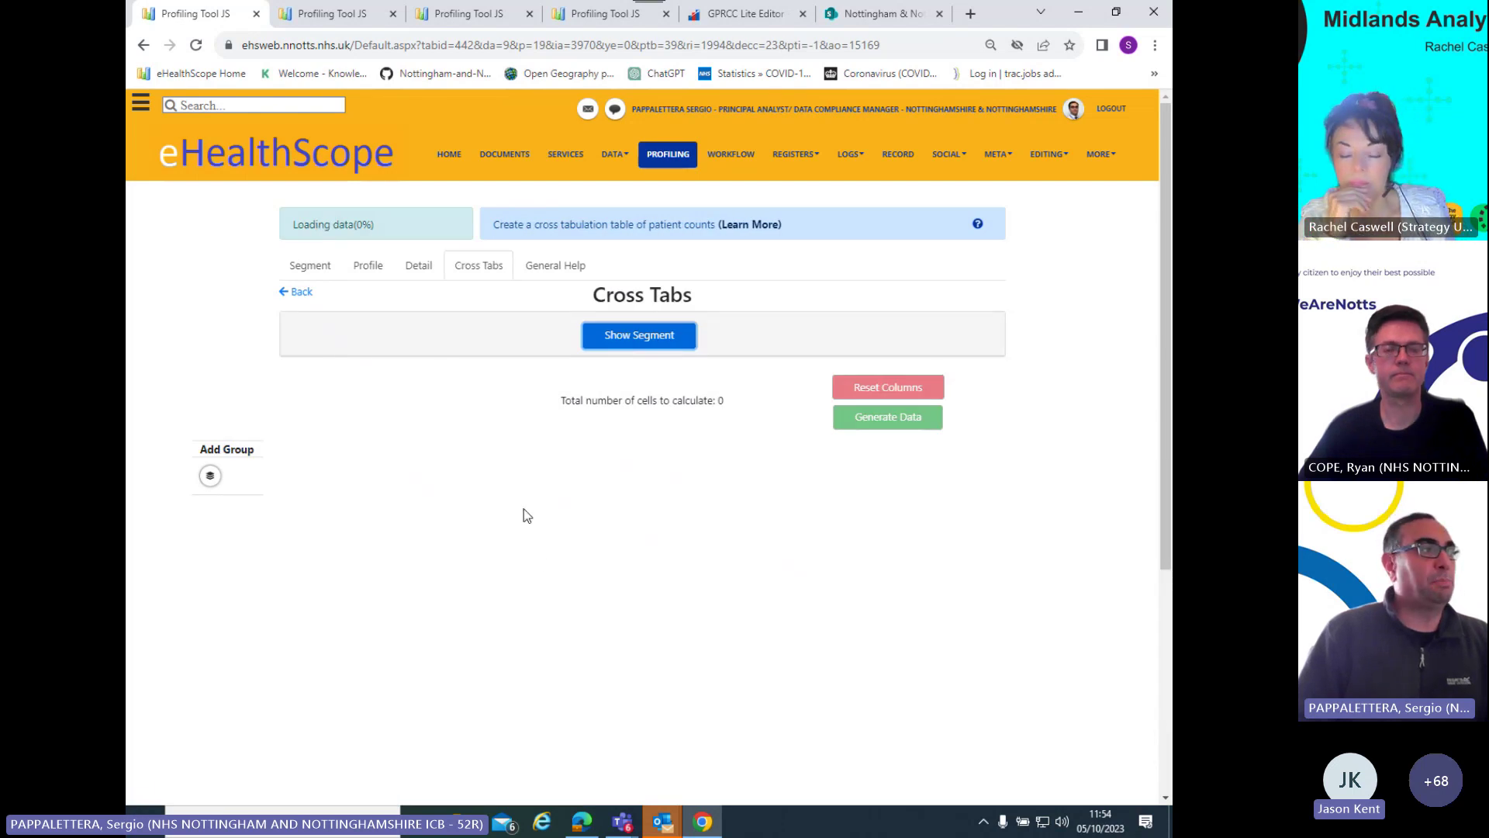
left_click(209, 476)
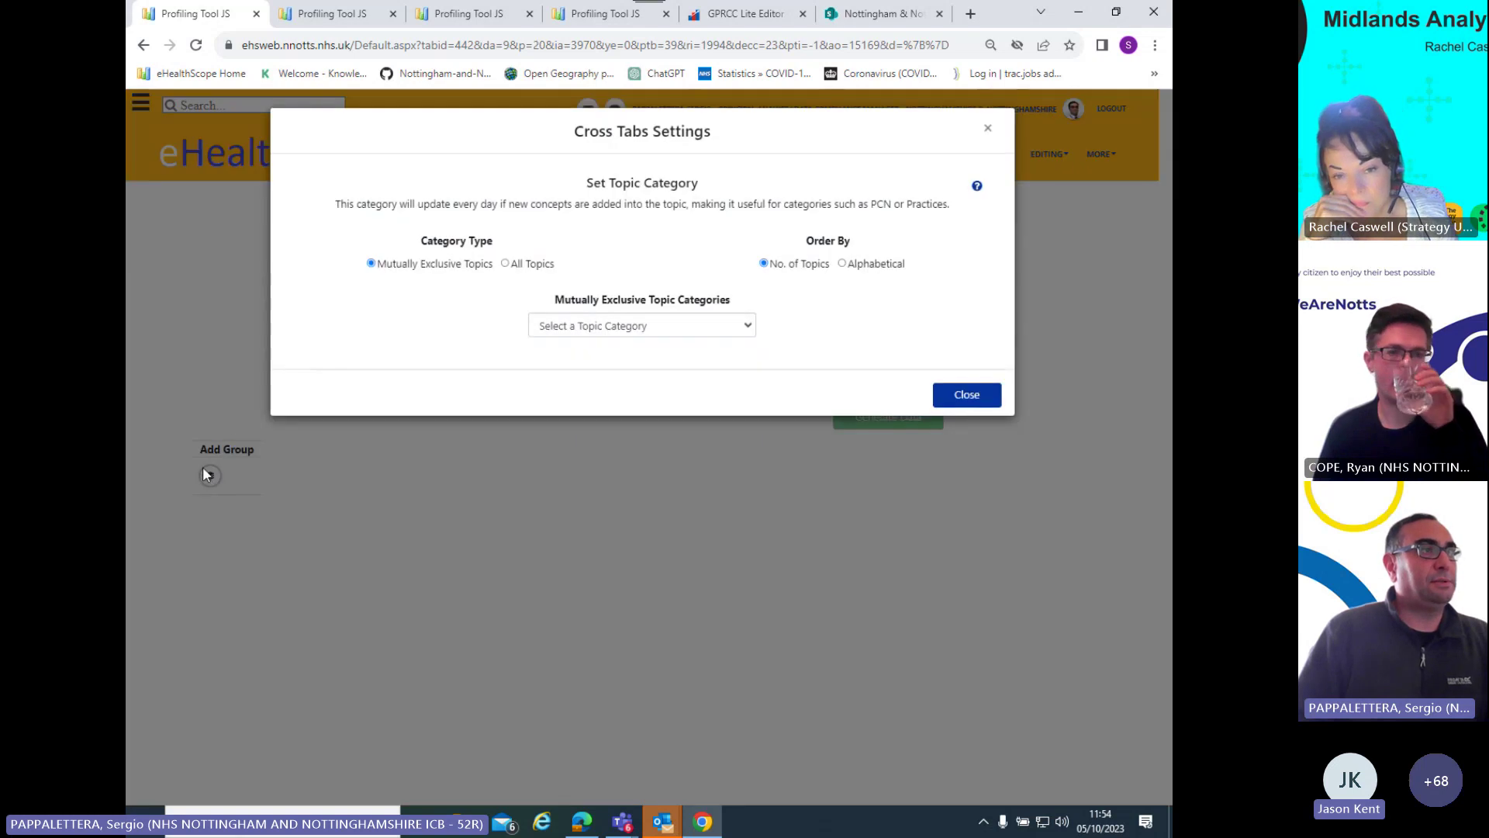
left_click(505, 263)
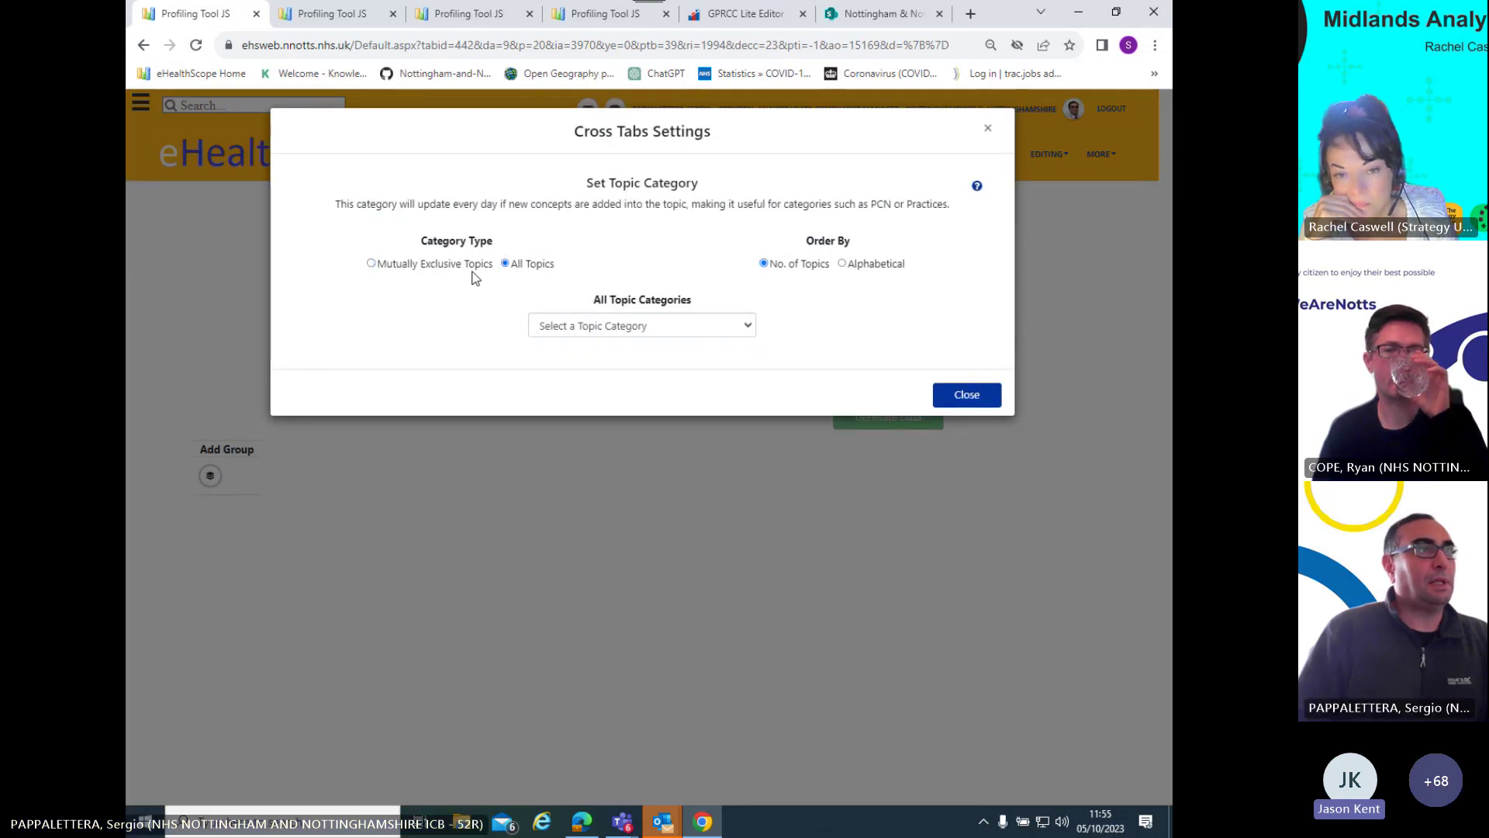
left_click(751, 325)
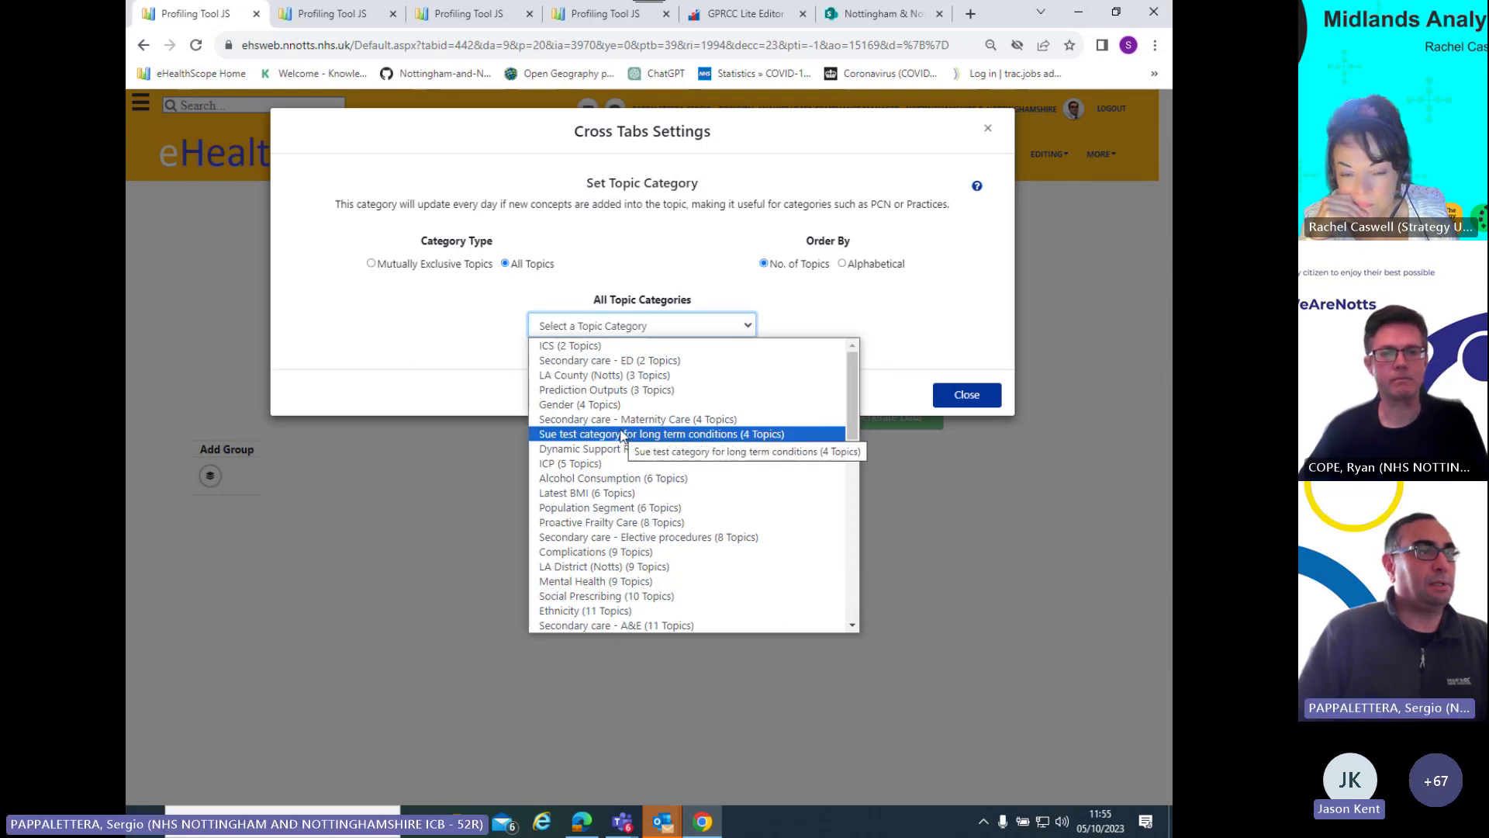
left_click(598, 464)
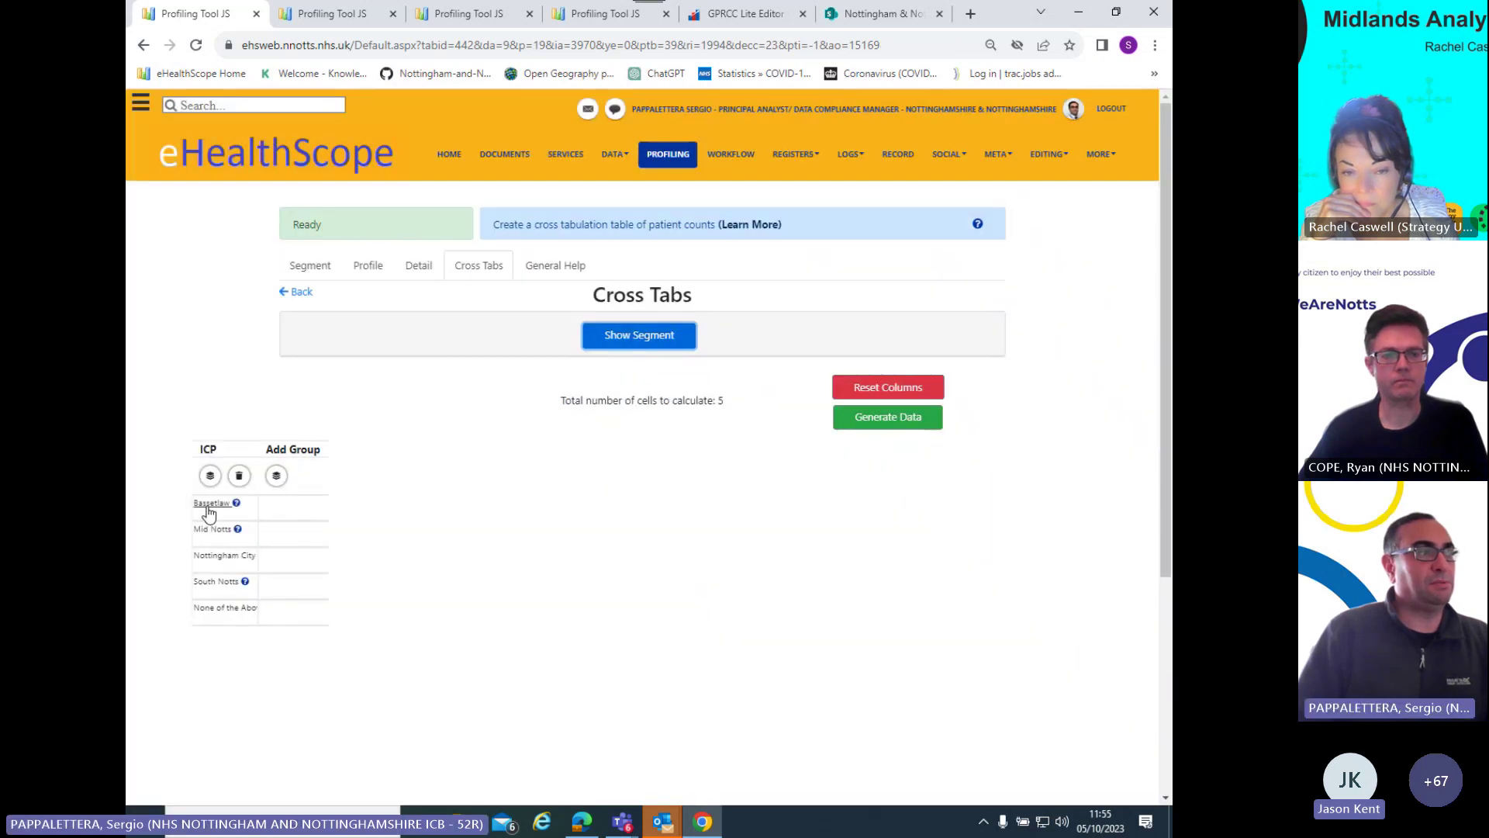
Add Latest BMI as the second cross tab grouping and generate the patient counts.
left_click(276, 477)
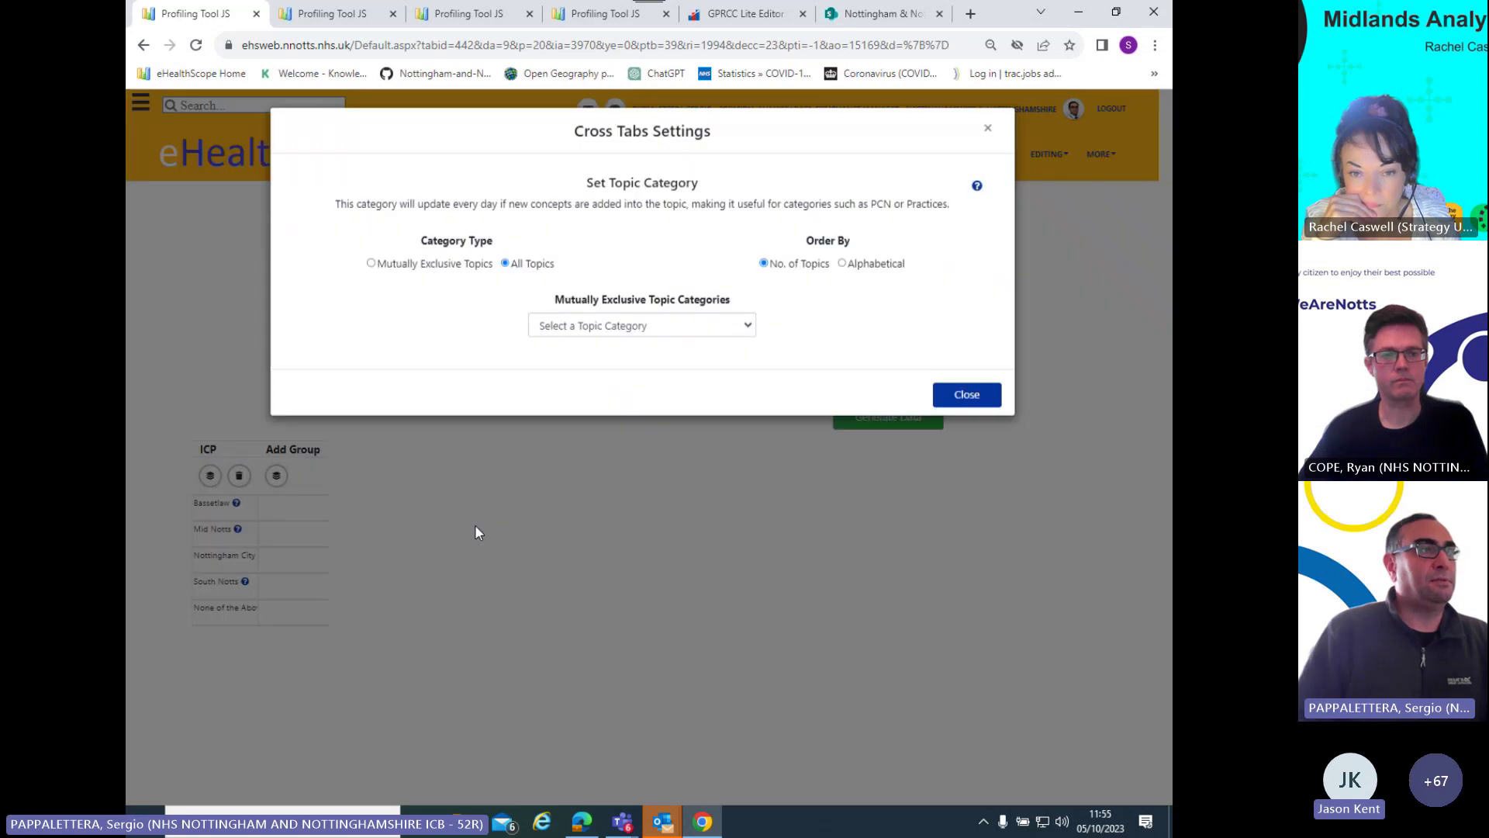
left_click(748, 326)
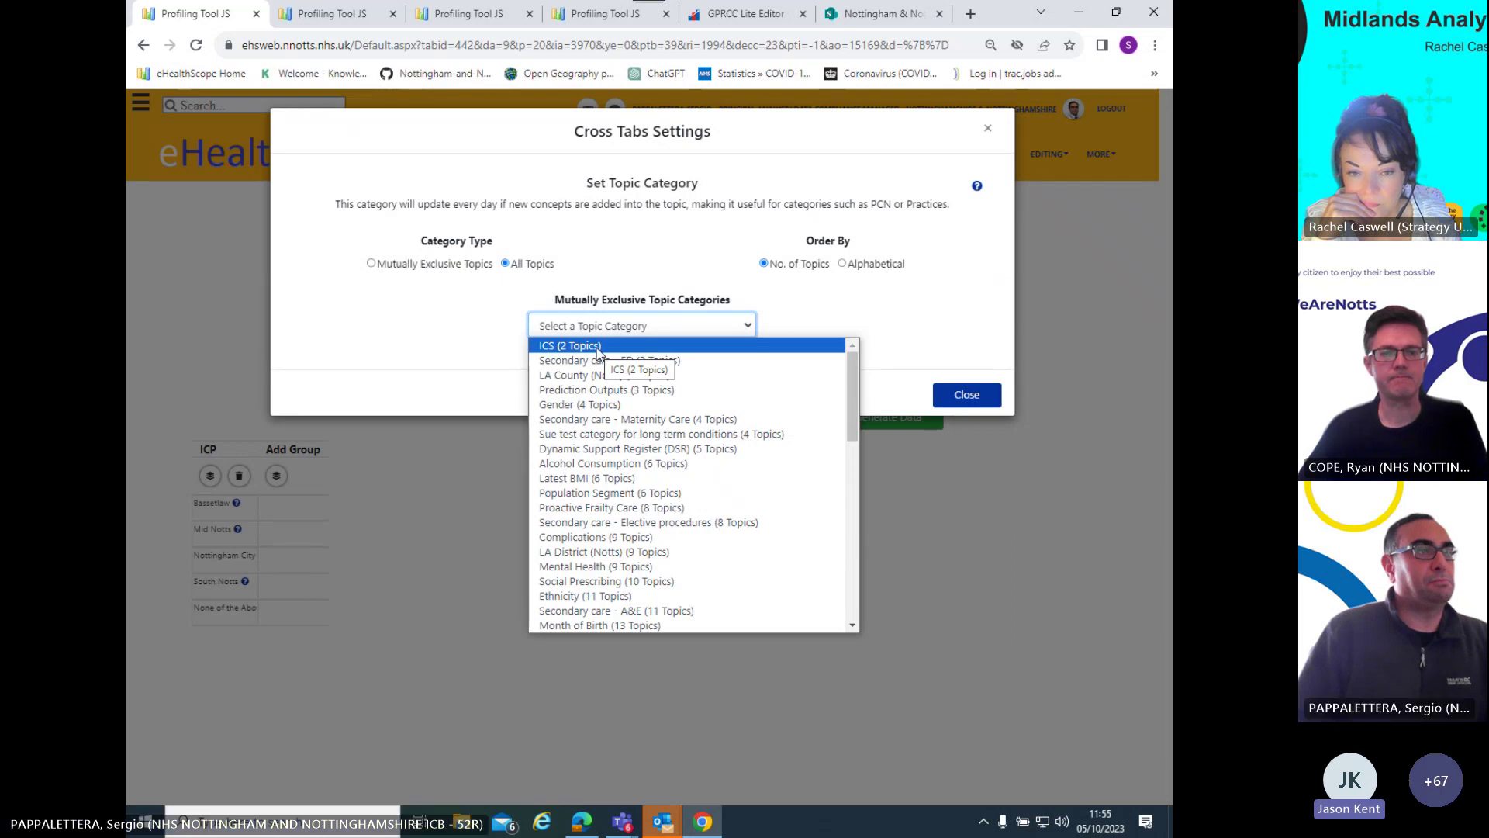
left_click(602, 478)
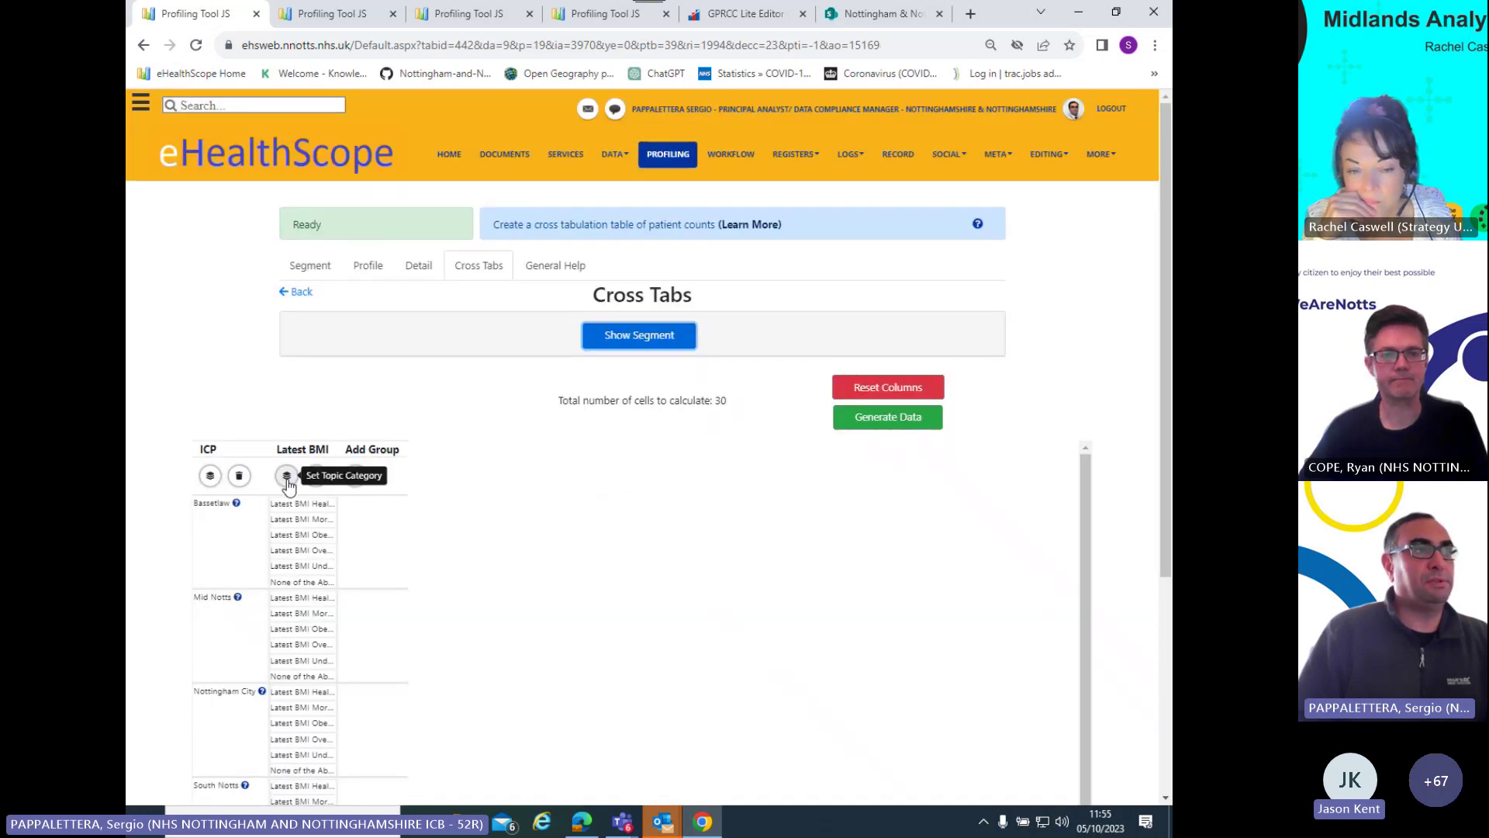
left_click(890, 419)
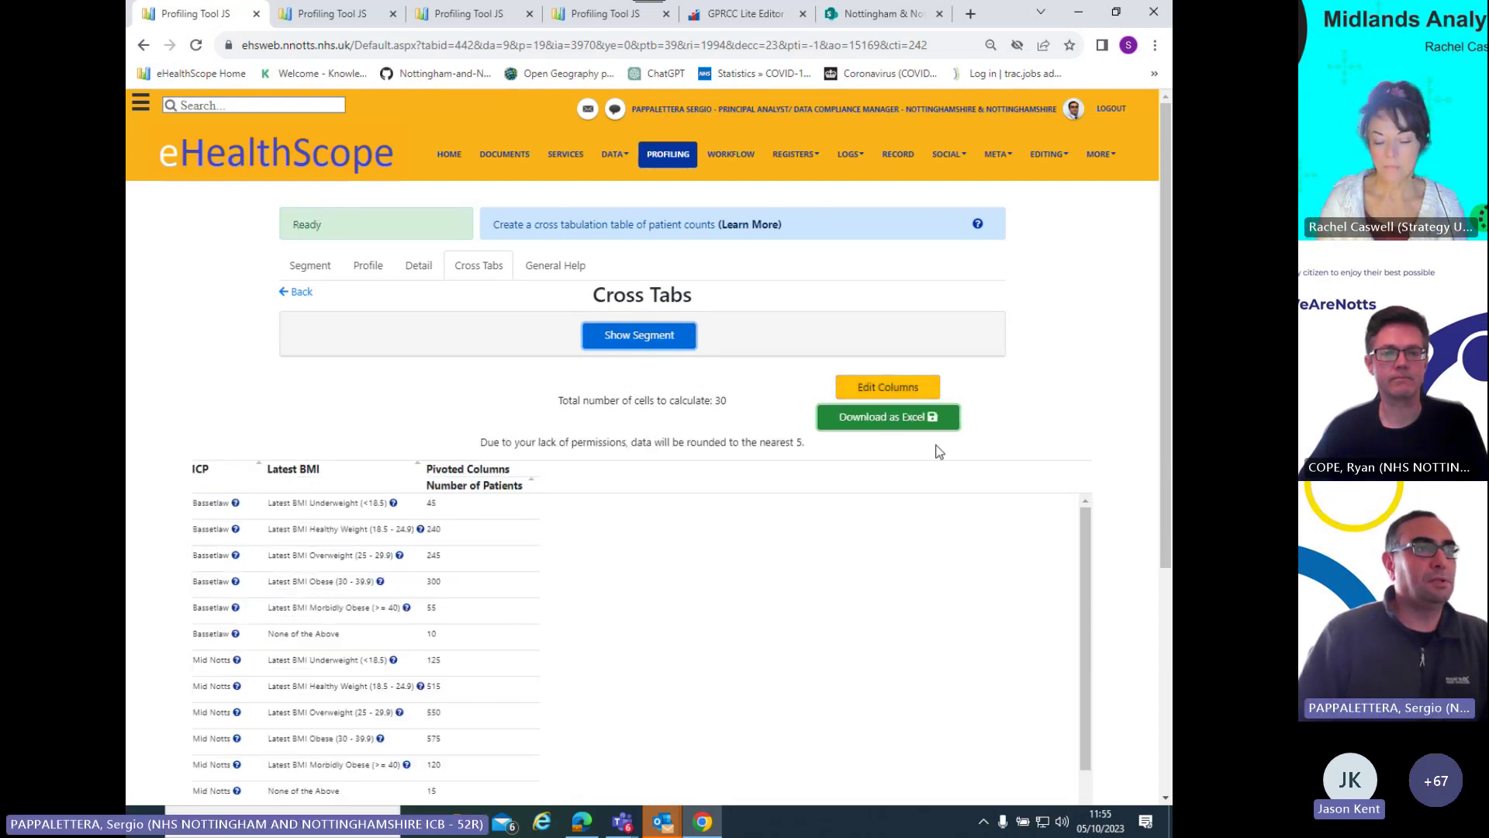
Scroll through the ICP by Latest BMI counts for all four ICPs, e.g. South Notts 450 obese.
scroll(557, 568, "down", 2)
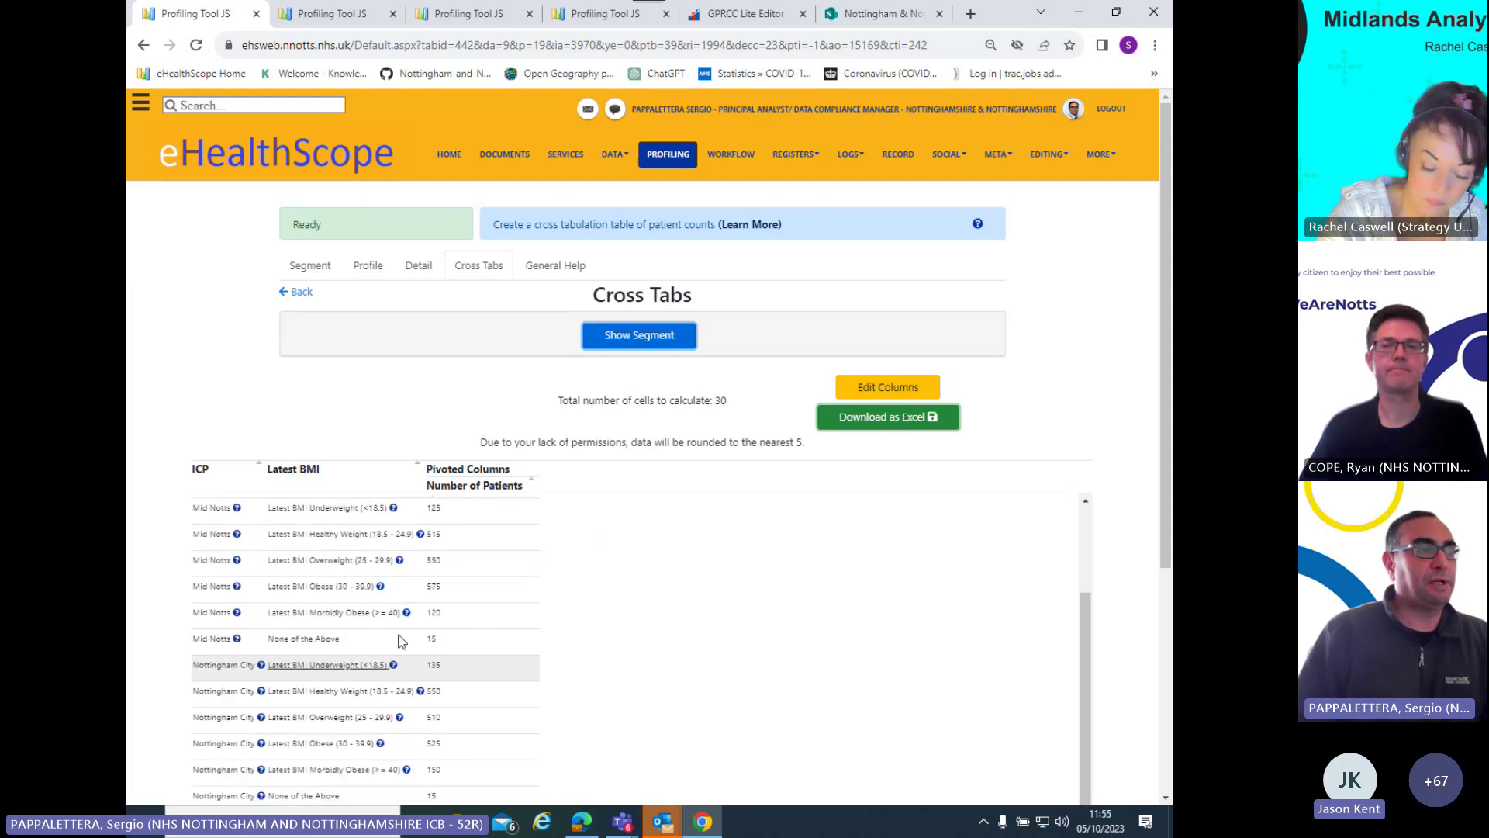
scroll(452, 656, "down", 2)
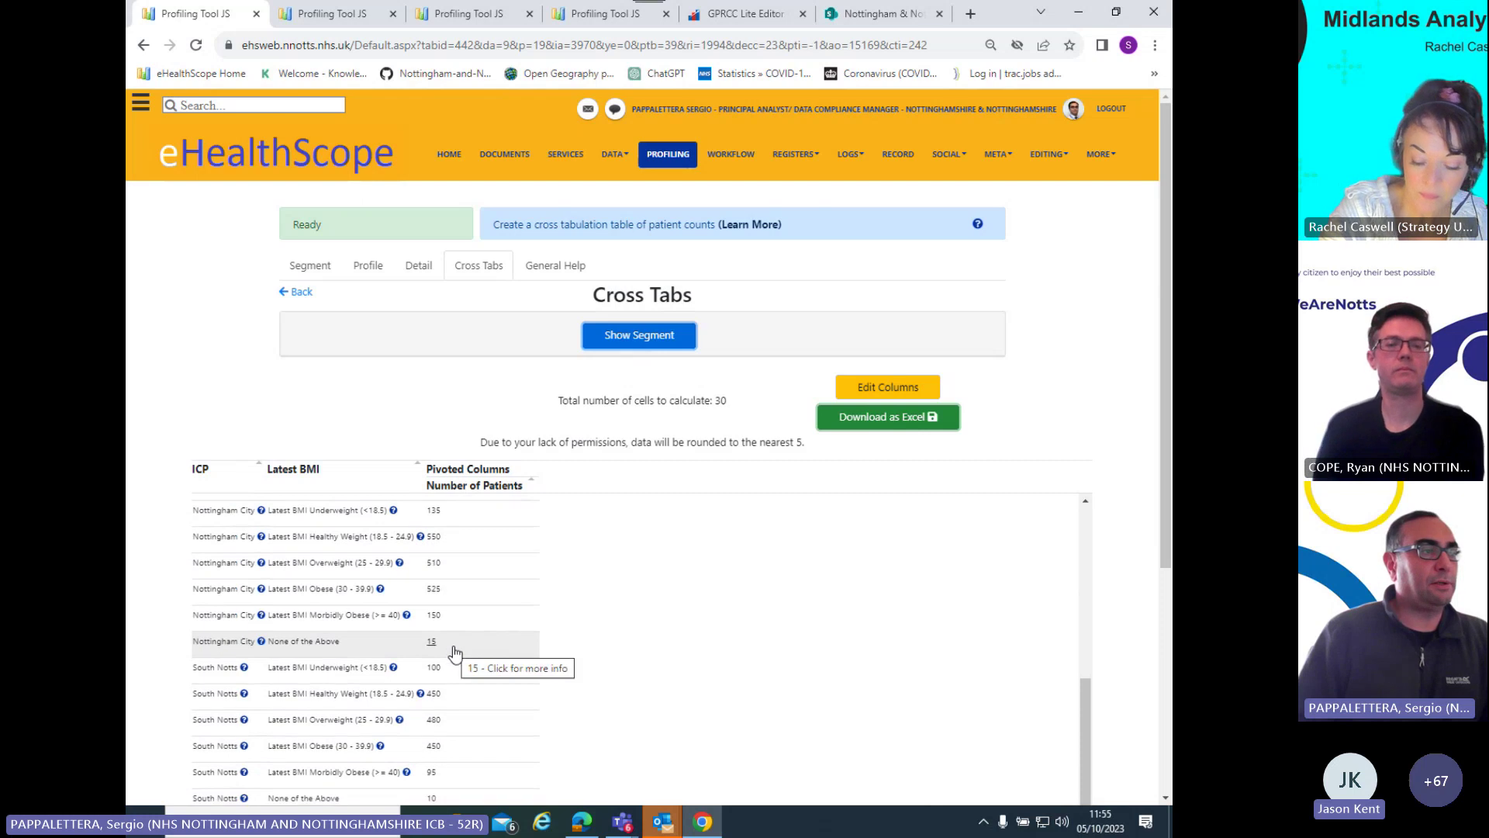
scroll(454, 656, "down", 1)
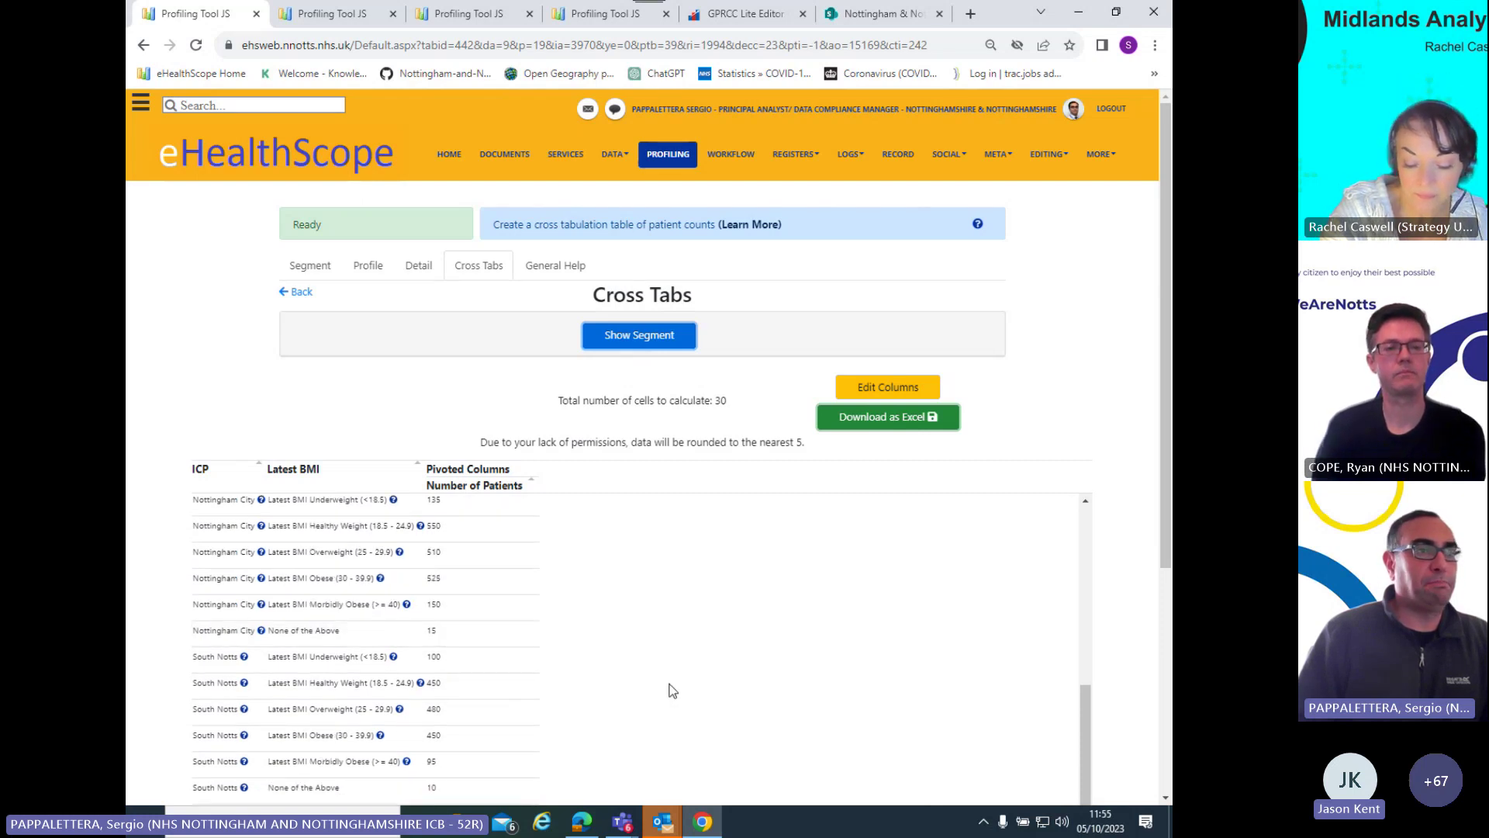
scroll(671, 689, "up", 4)
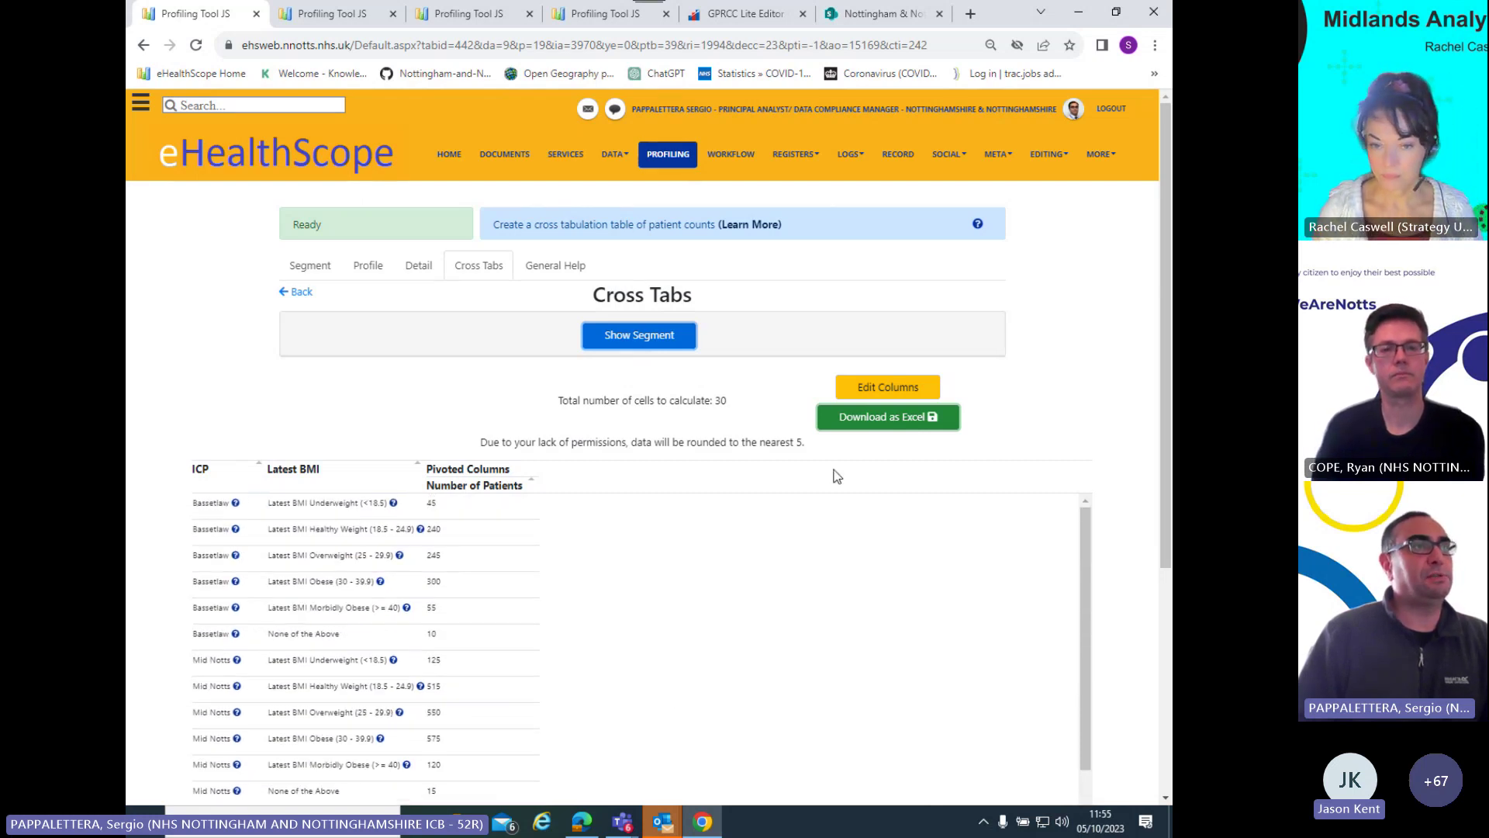
Return to the Segment tab and switch its filters back to Basic Mode.
left_click(311, 267)
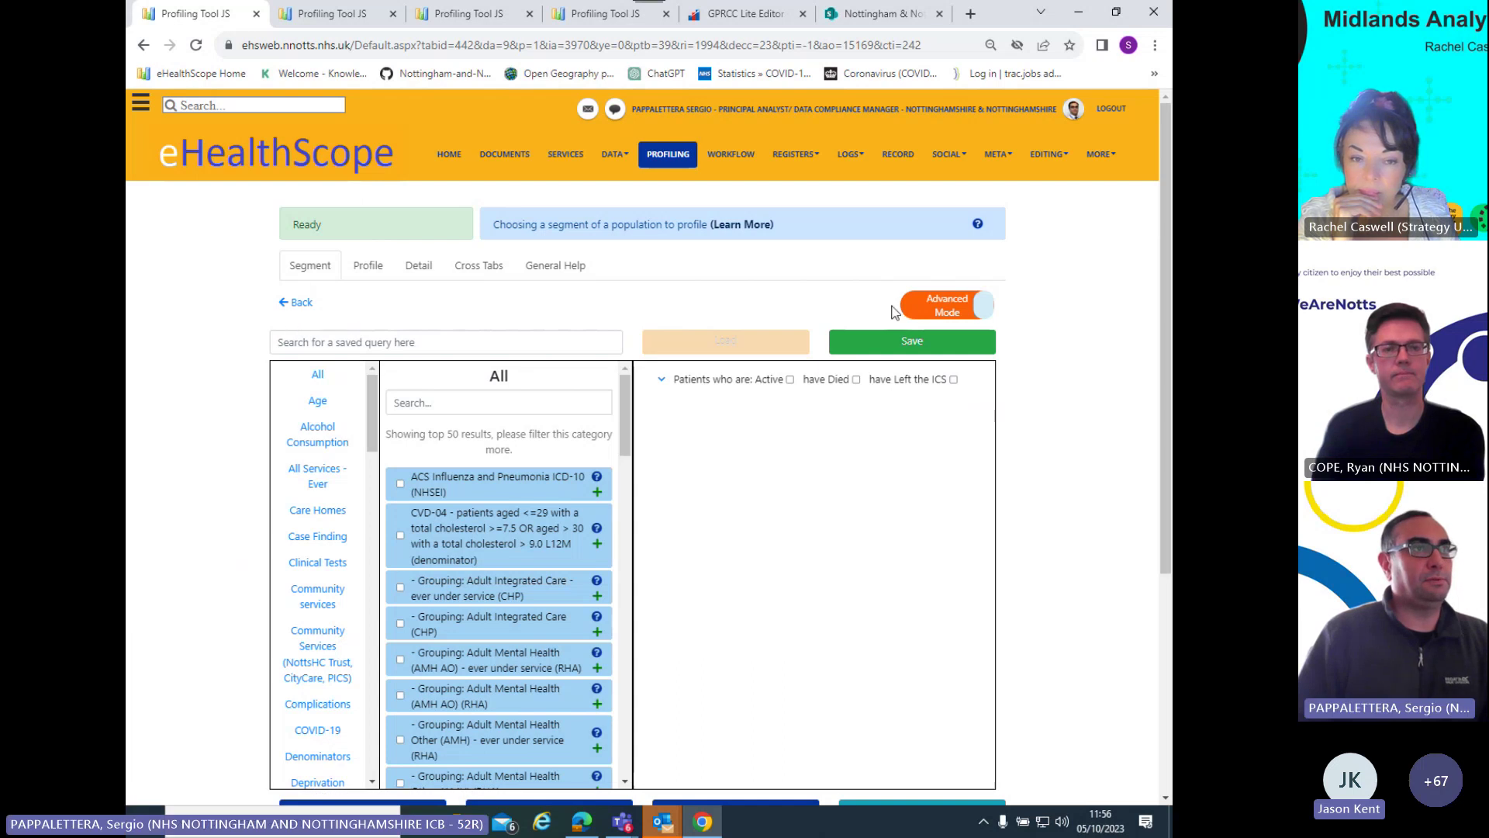
left_click(929, 307)
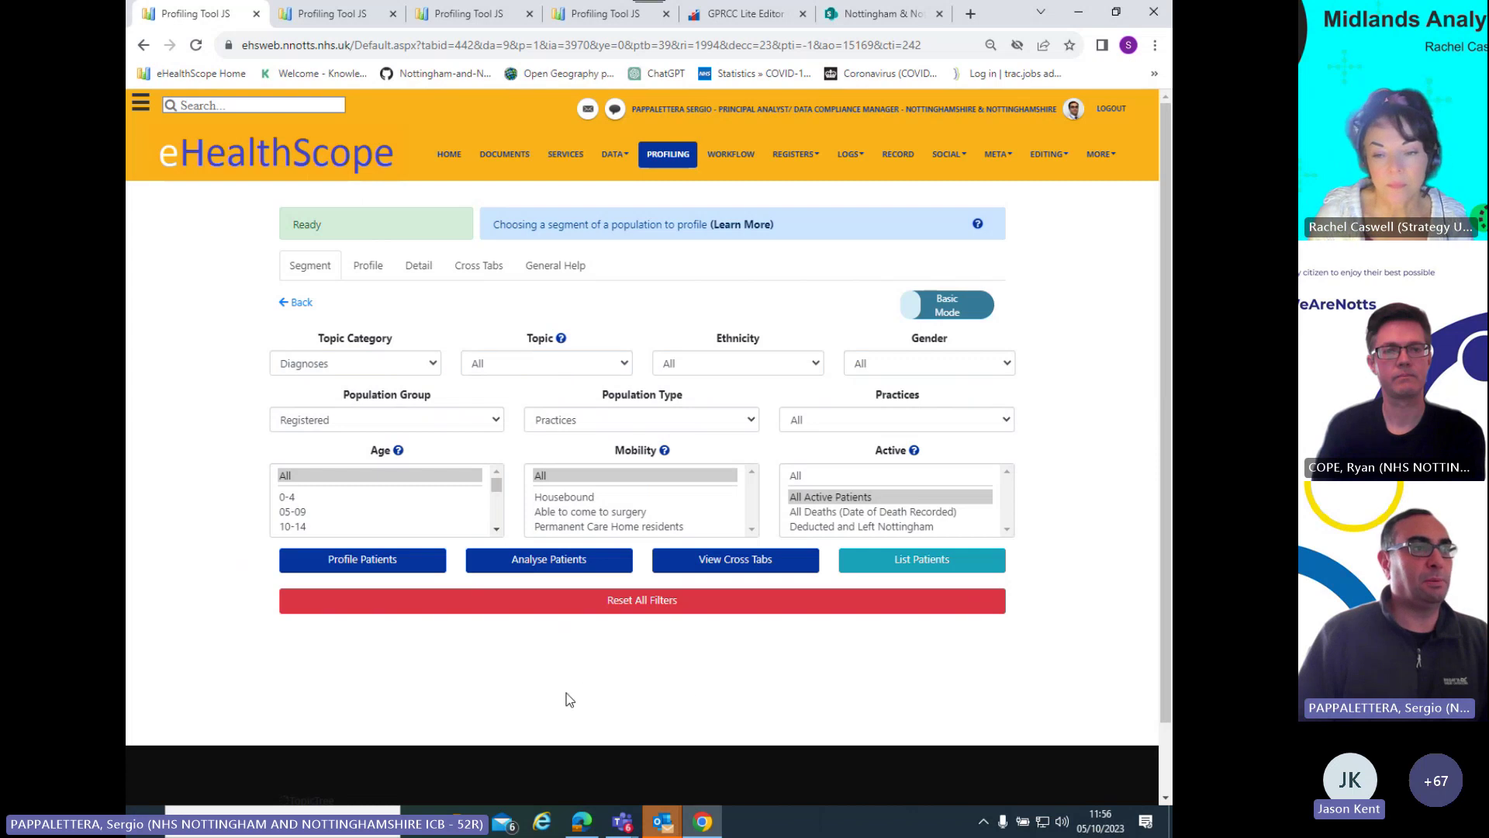
Browse the logistic regression Analysis Options, then return to the Segment tab in Advanced Mode.
left_click(545, 563)
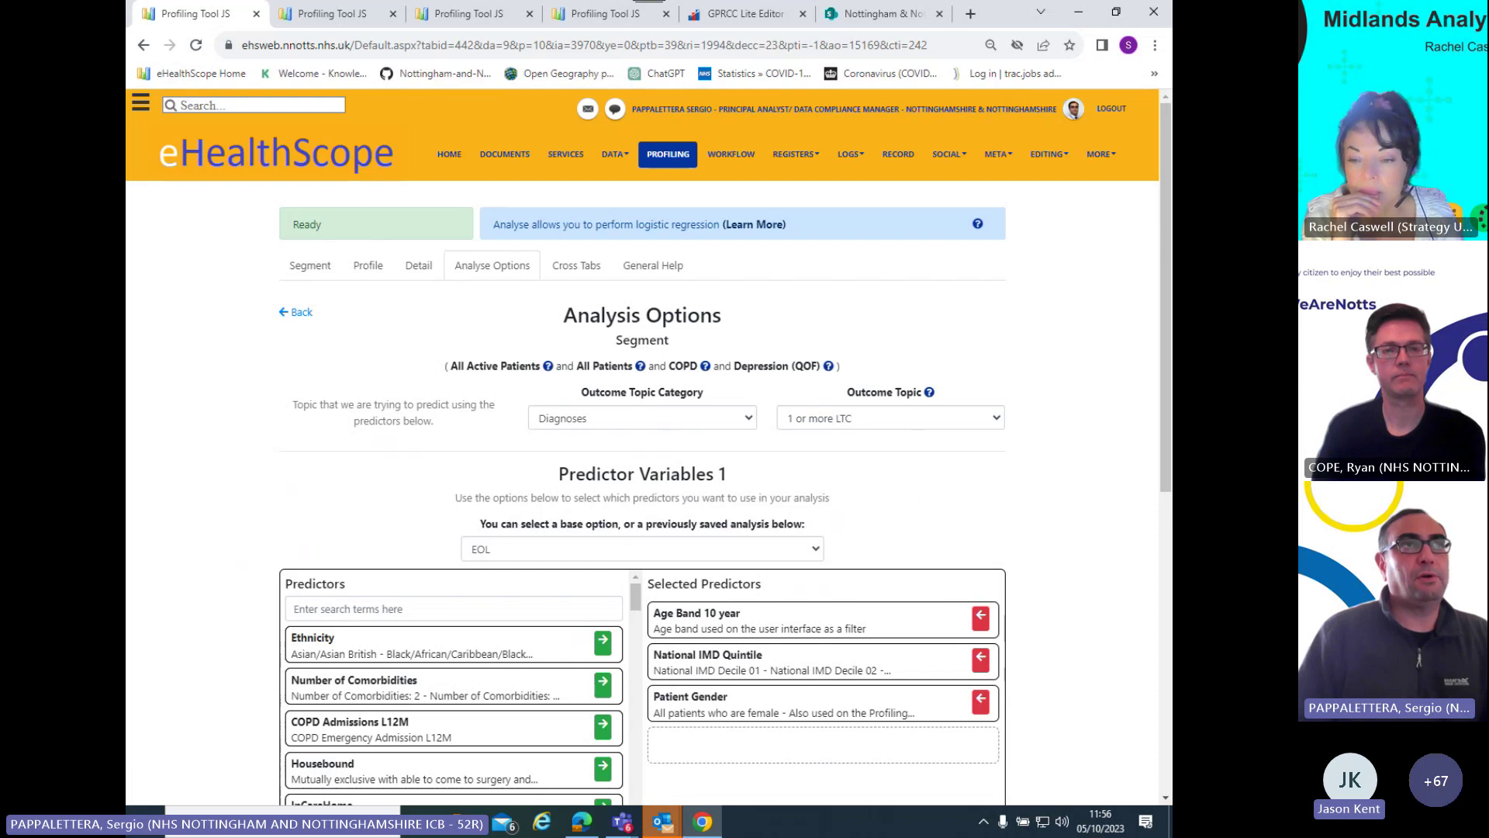
left_click_drag(1166, 242, 1164, 303)
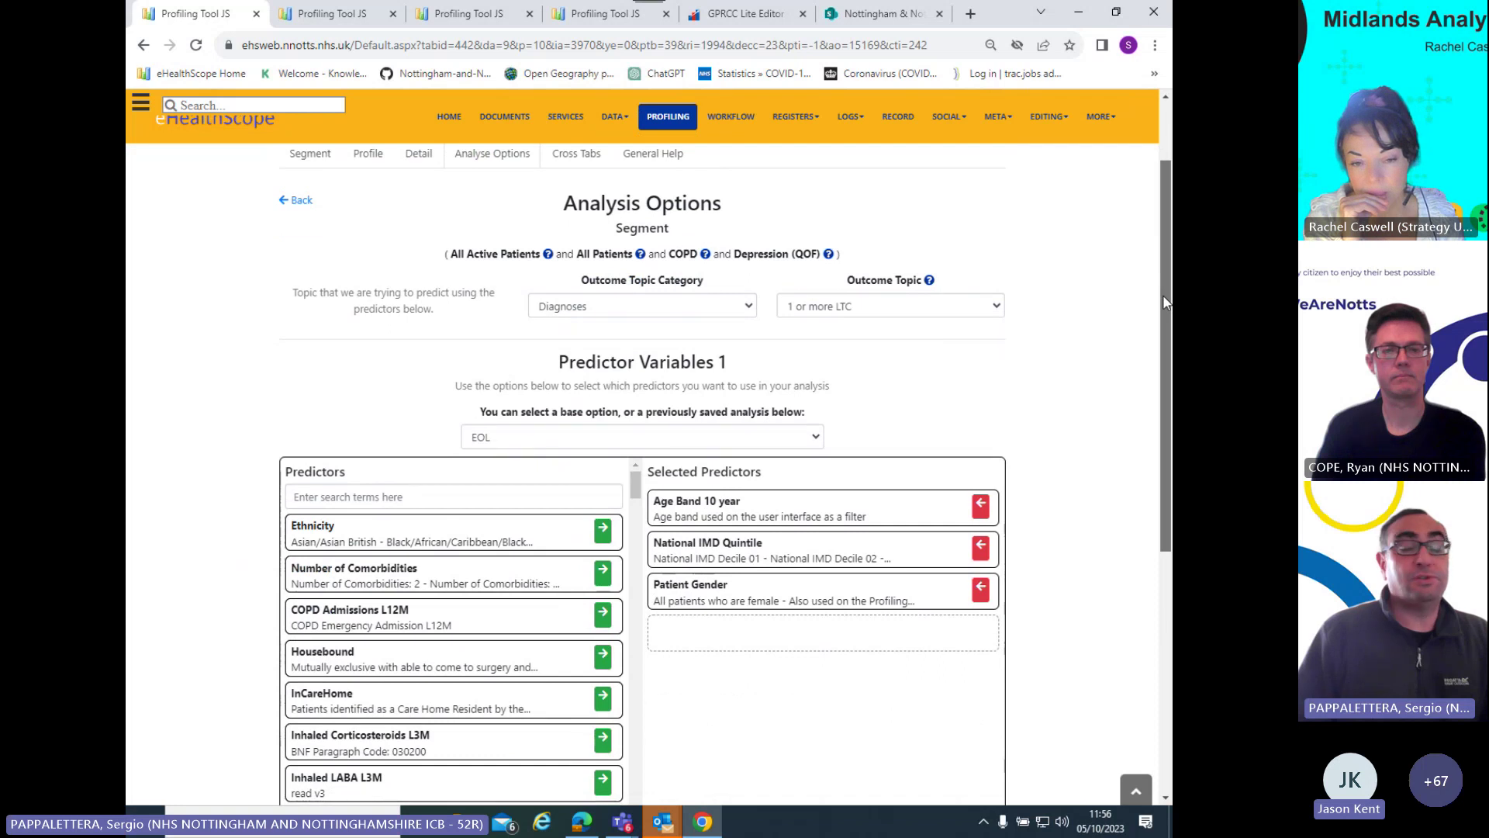
left_click_drag(1163, 303, 1123, 296)
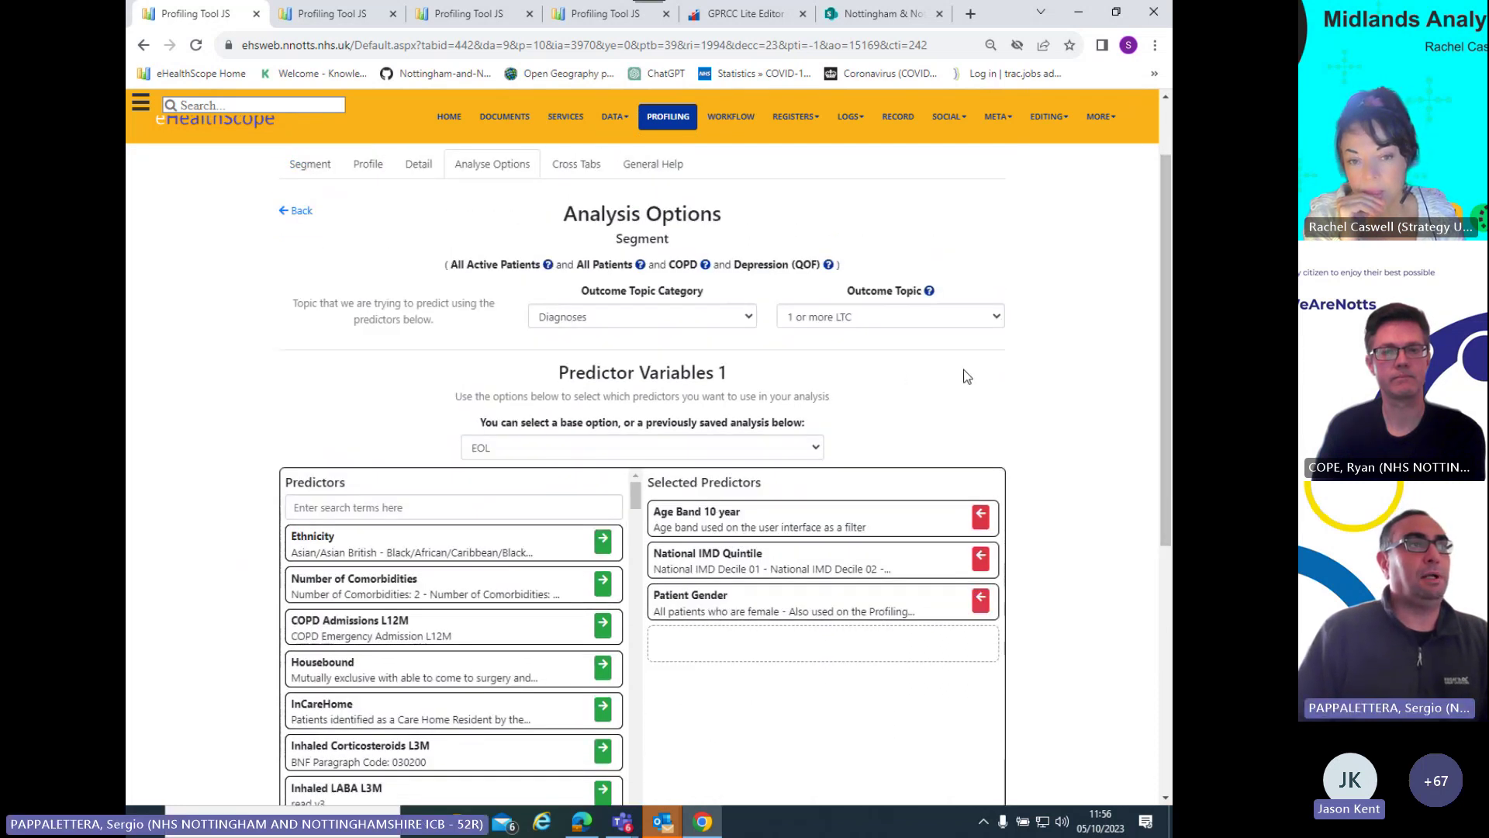
scroll(996, 371, "up", 2)
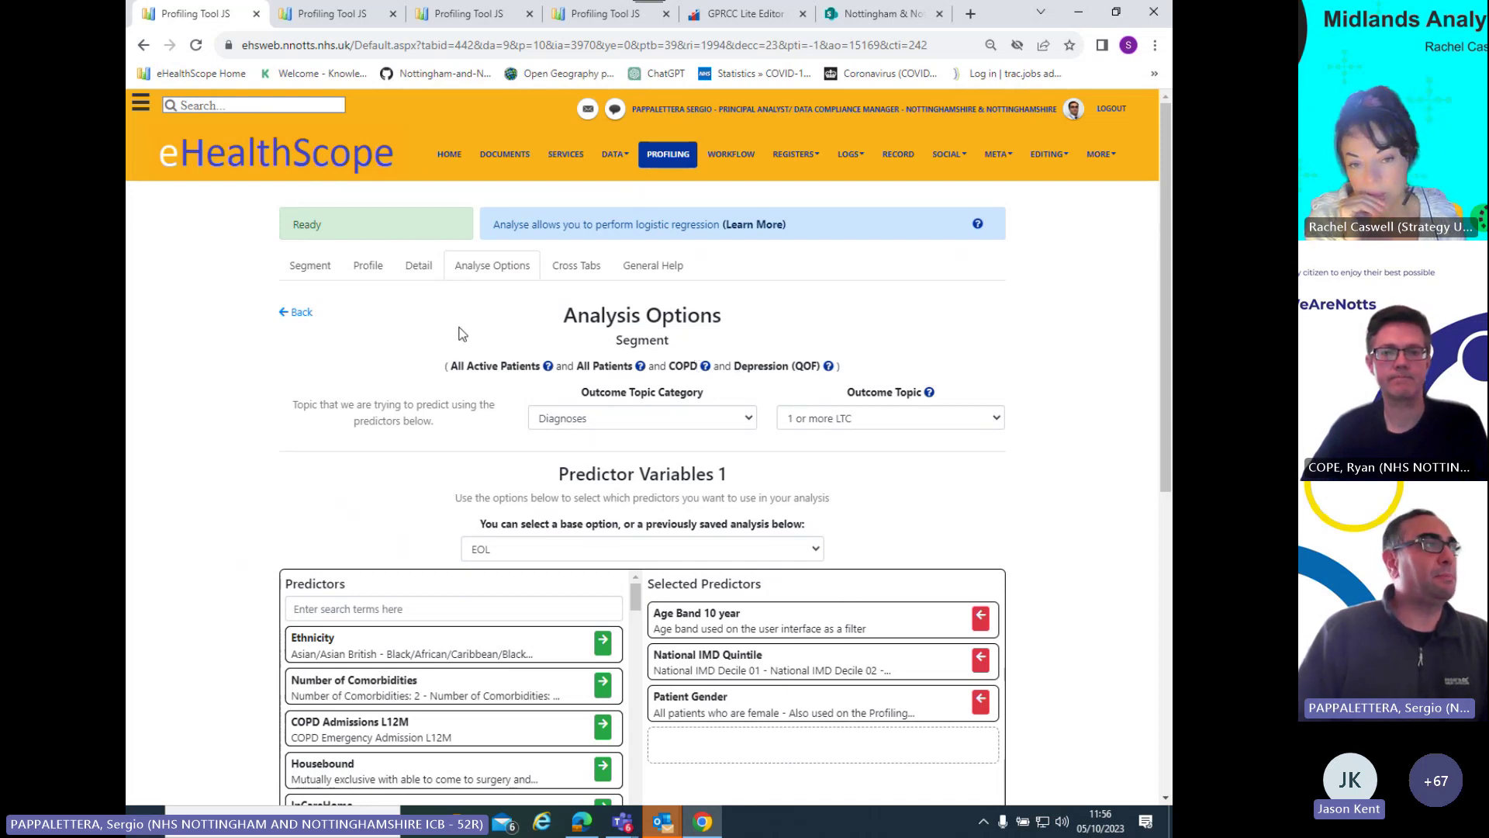
left_click(307, 265)
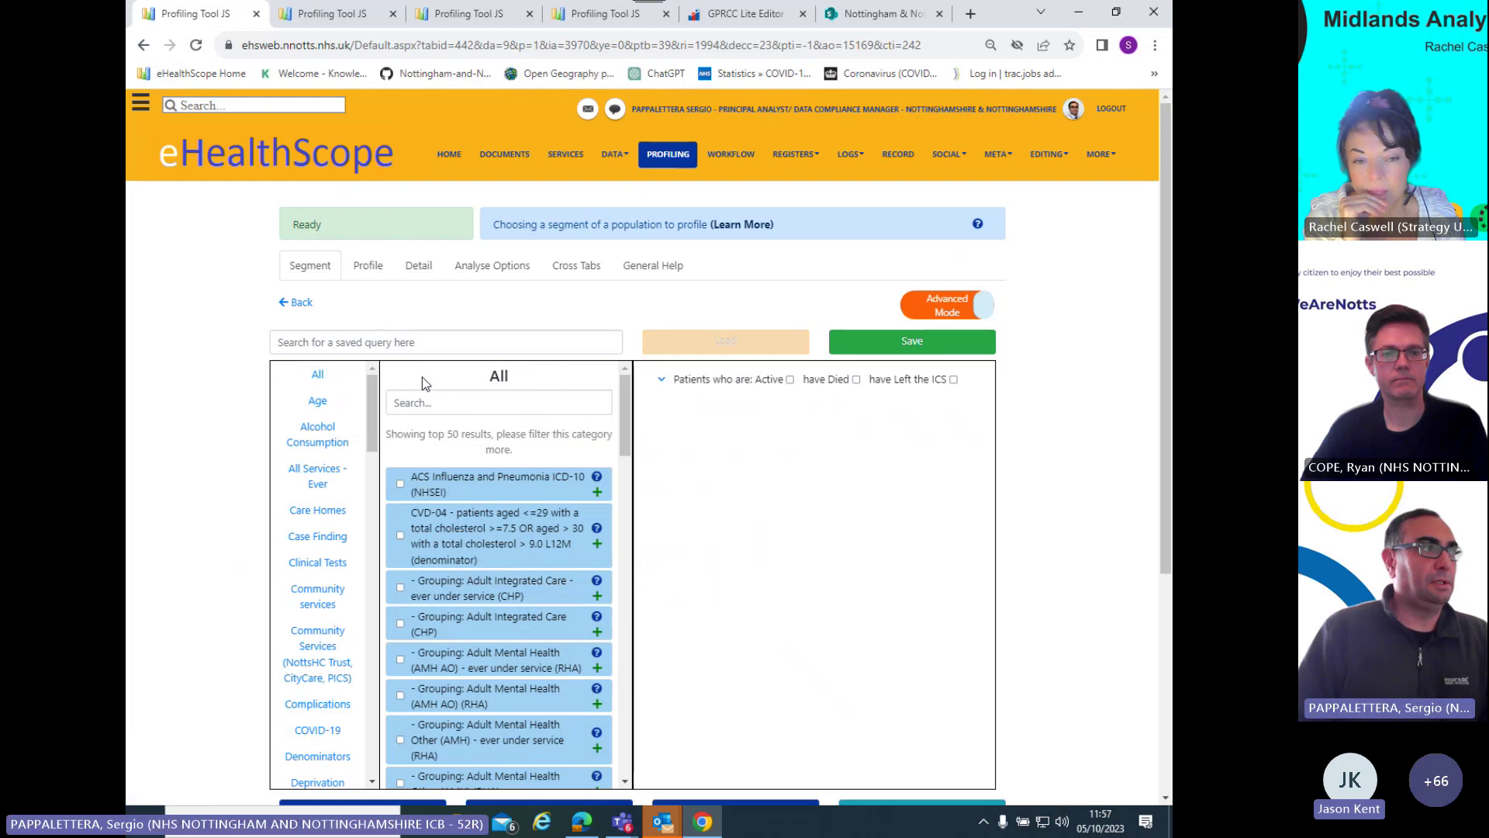
Leave the segment page, dismiss the empty AND nodes warning, and reload Profiling.
left_click(299, 306)
left_click(793, 147)
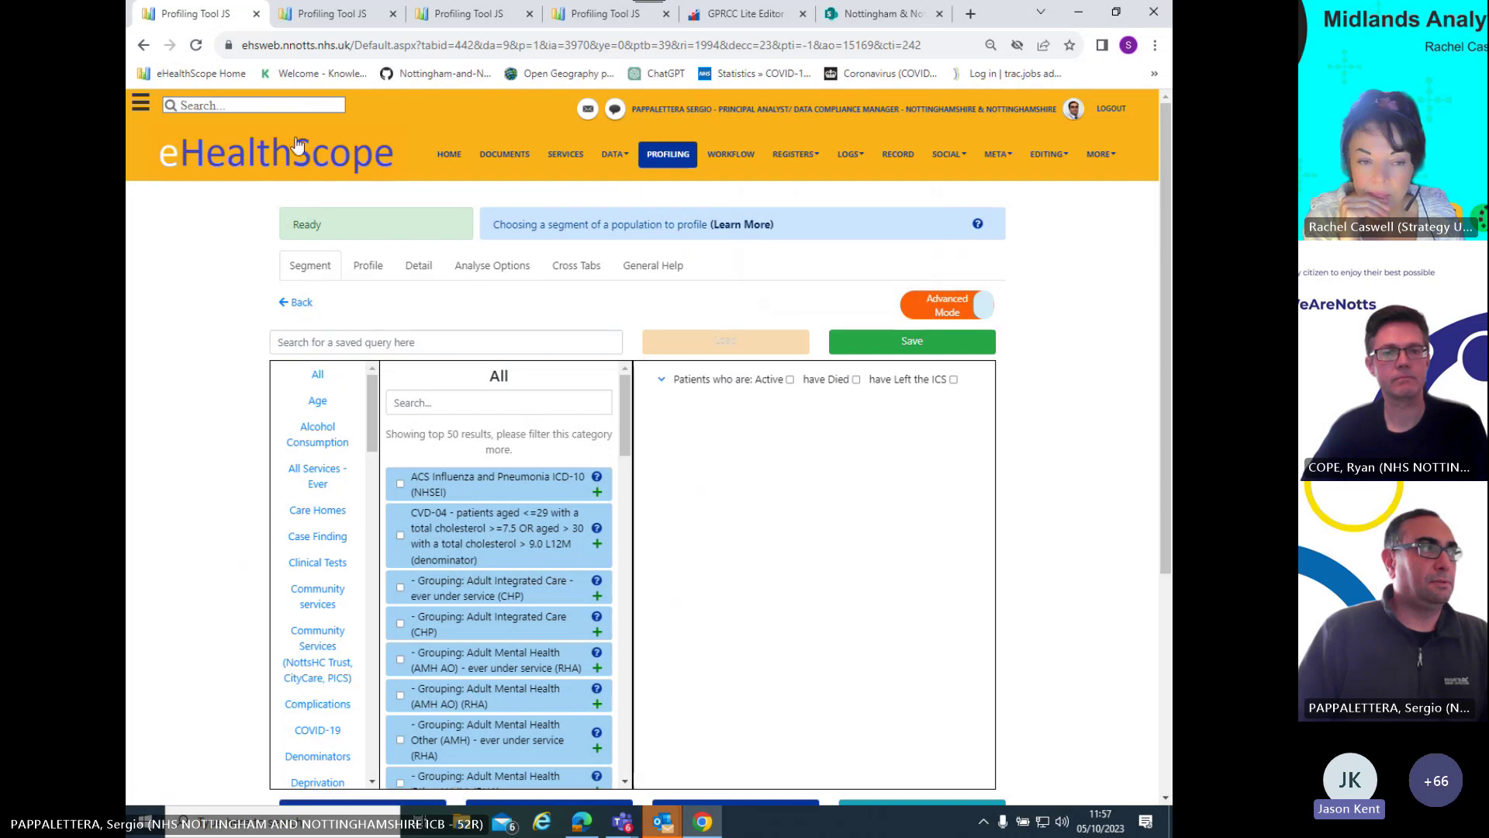
left_click(683, 164)
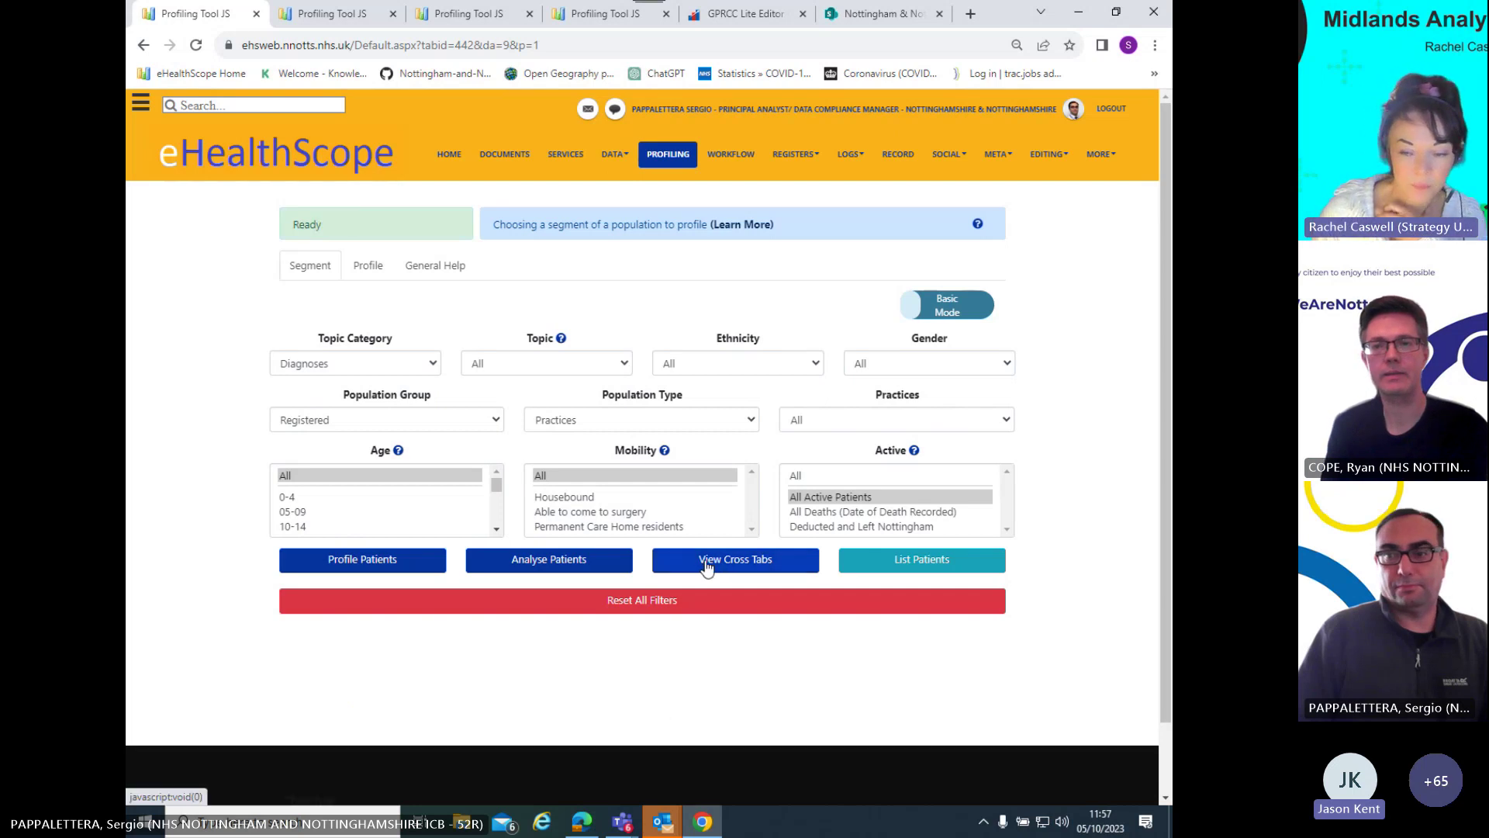
Set COPD as the outcome topic in the Analyse Patients options.
left_click(564, 569)
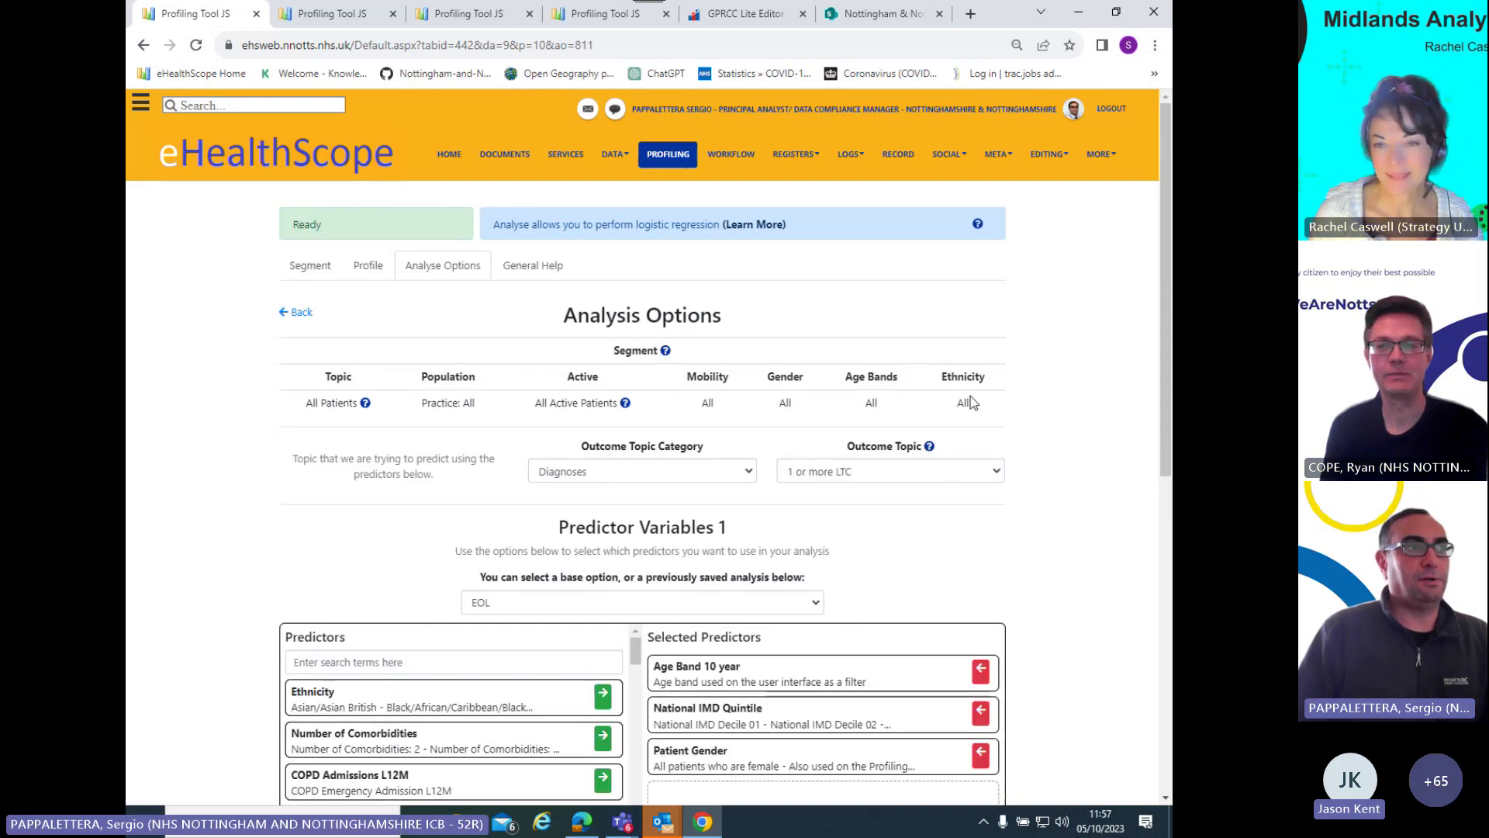
left_click(999, 471)
scroll(688, 565, "down", 5)
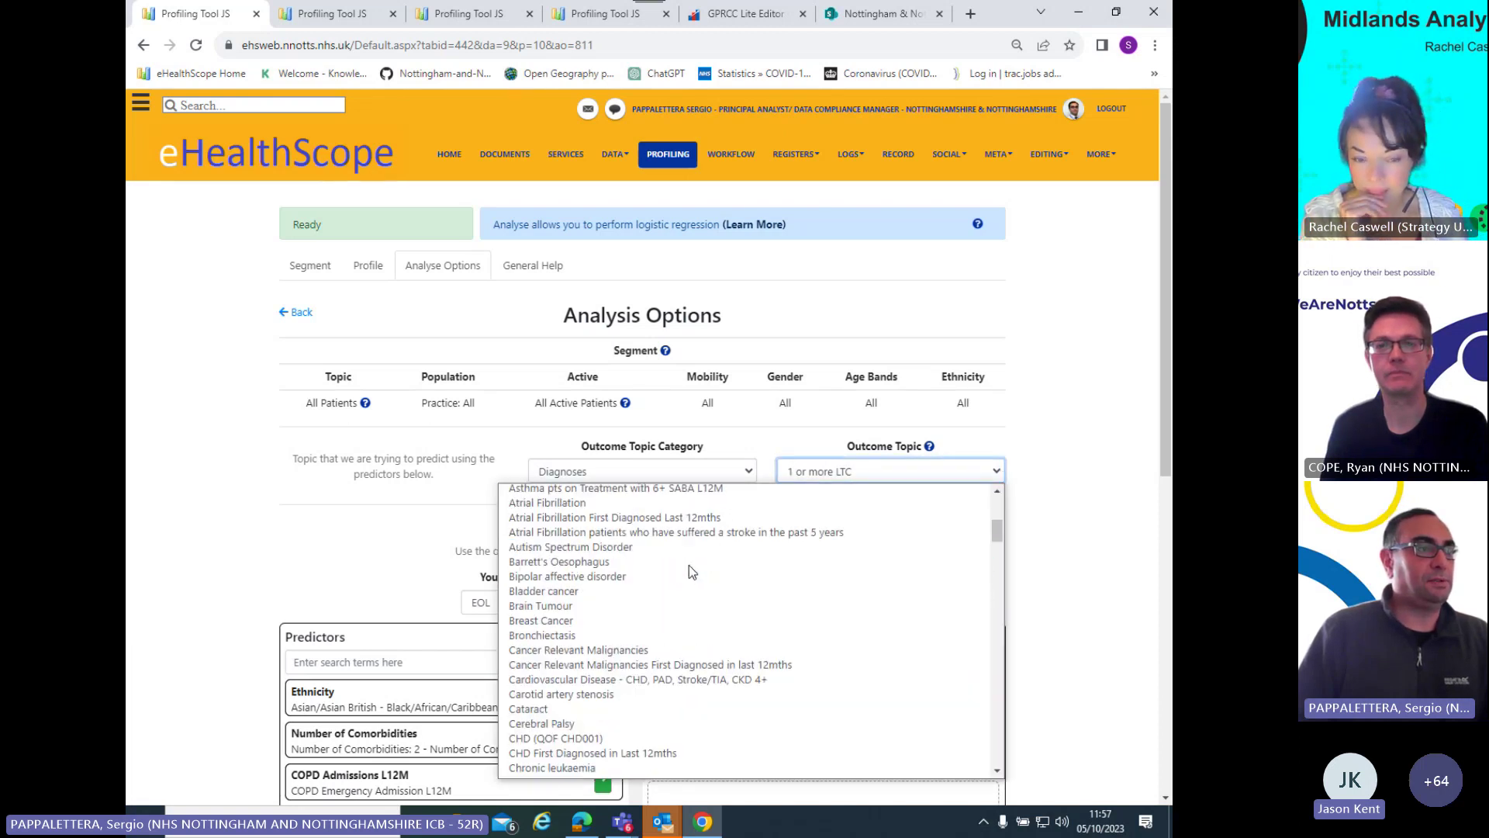
scroll(689, 566, "down", 4)
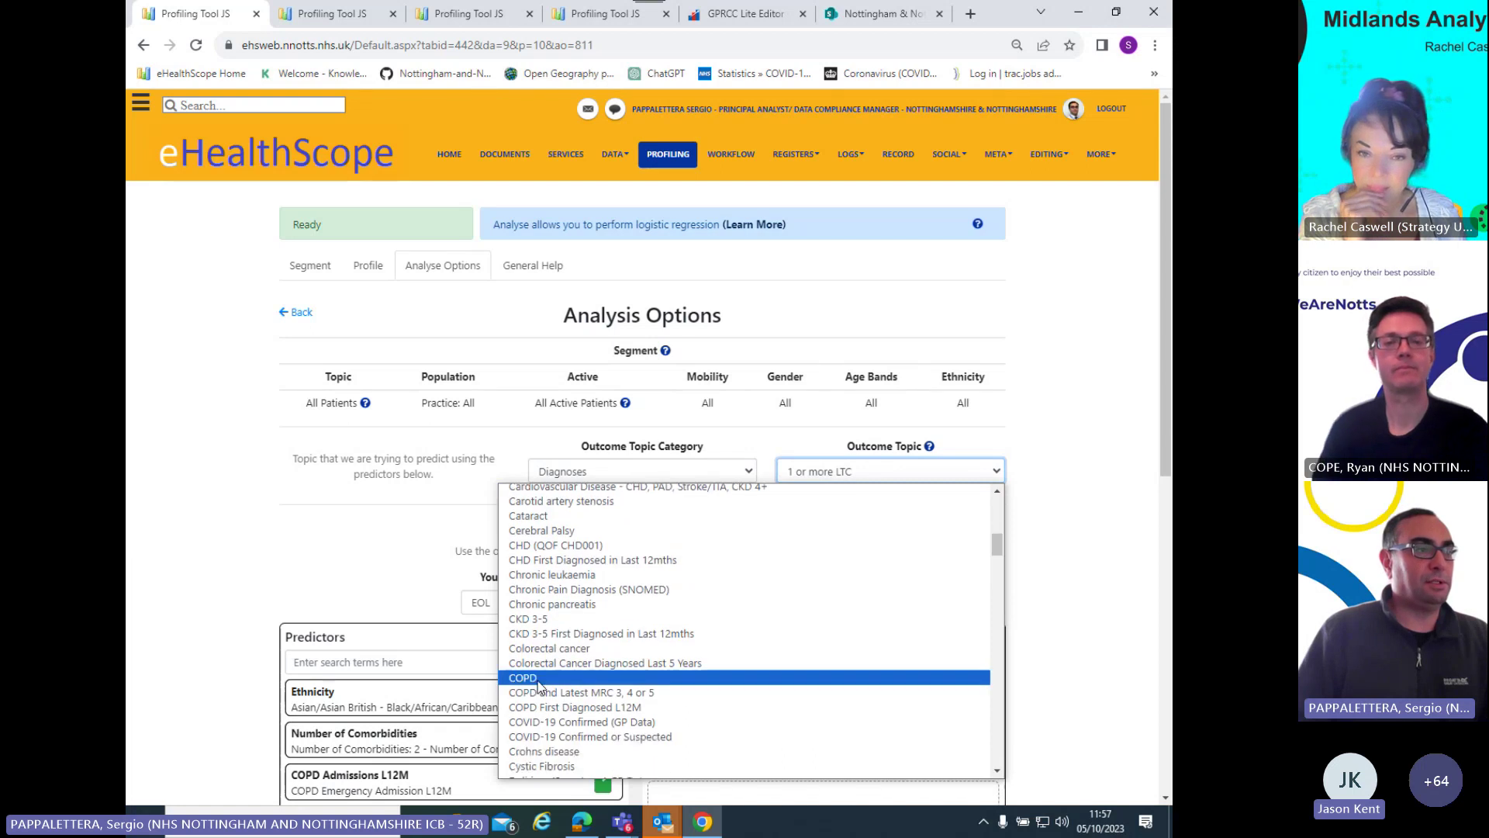
left_click(539, 681)
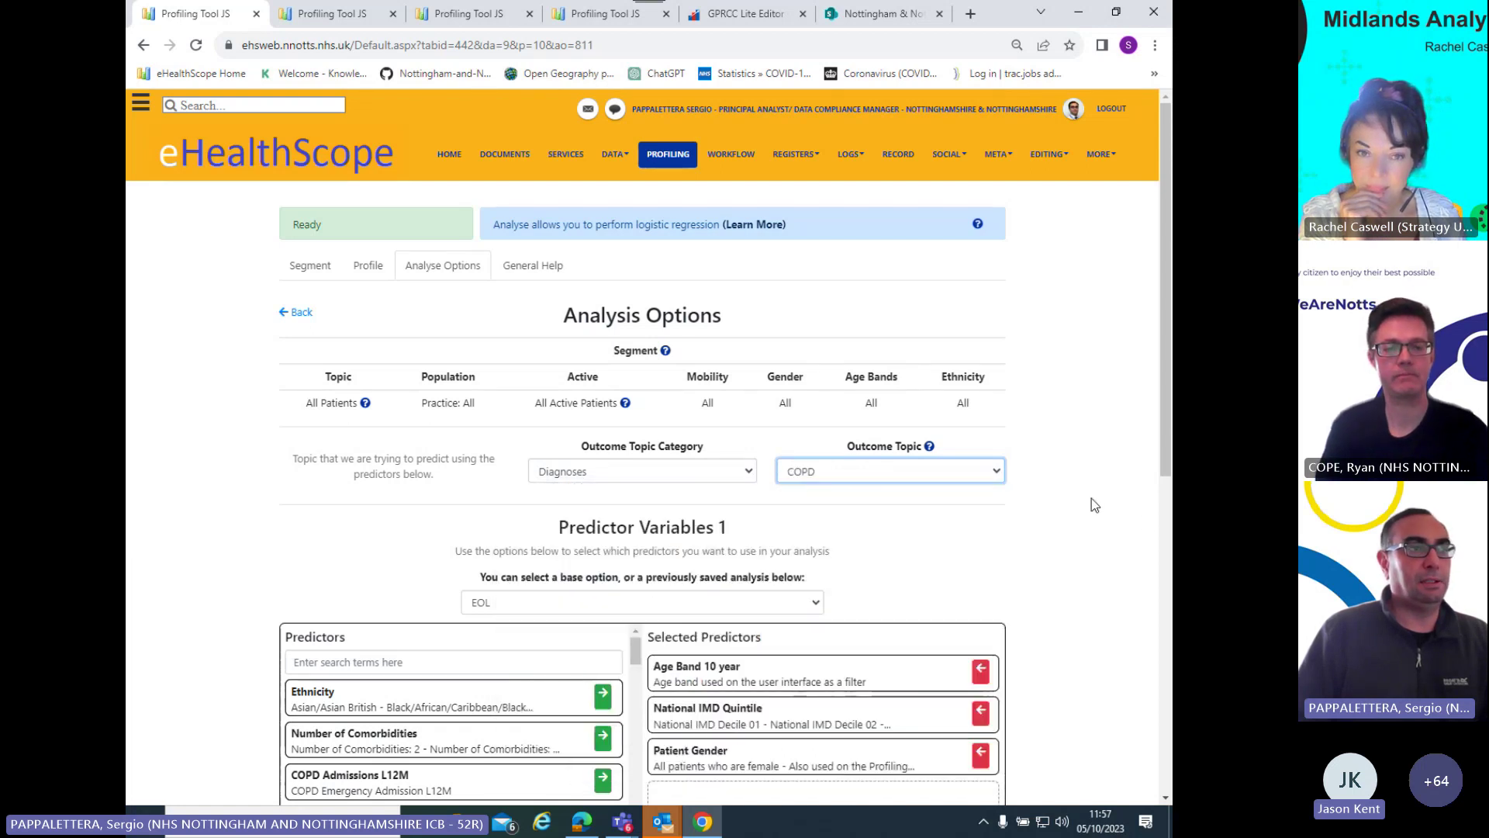
scroll(1091, 498, "down", 2)
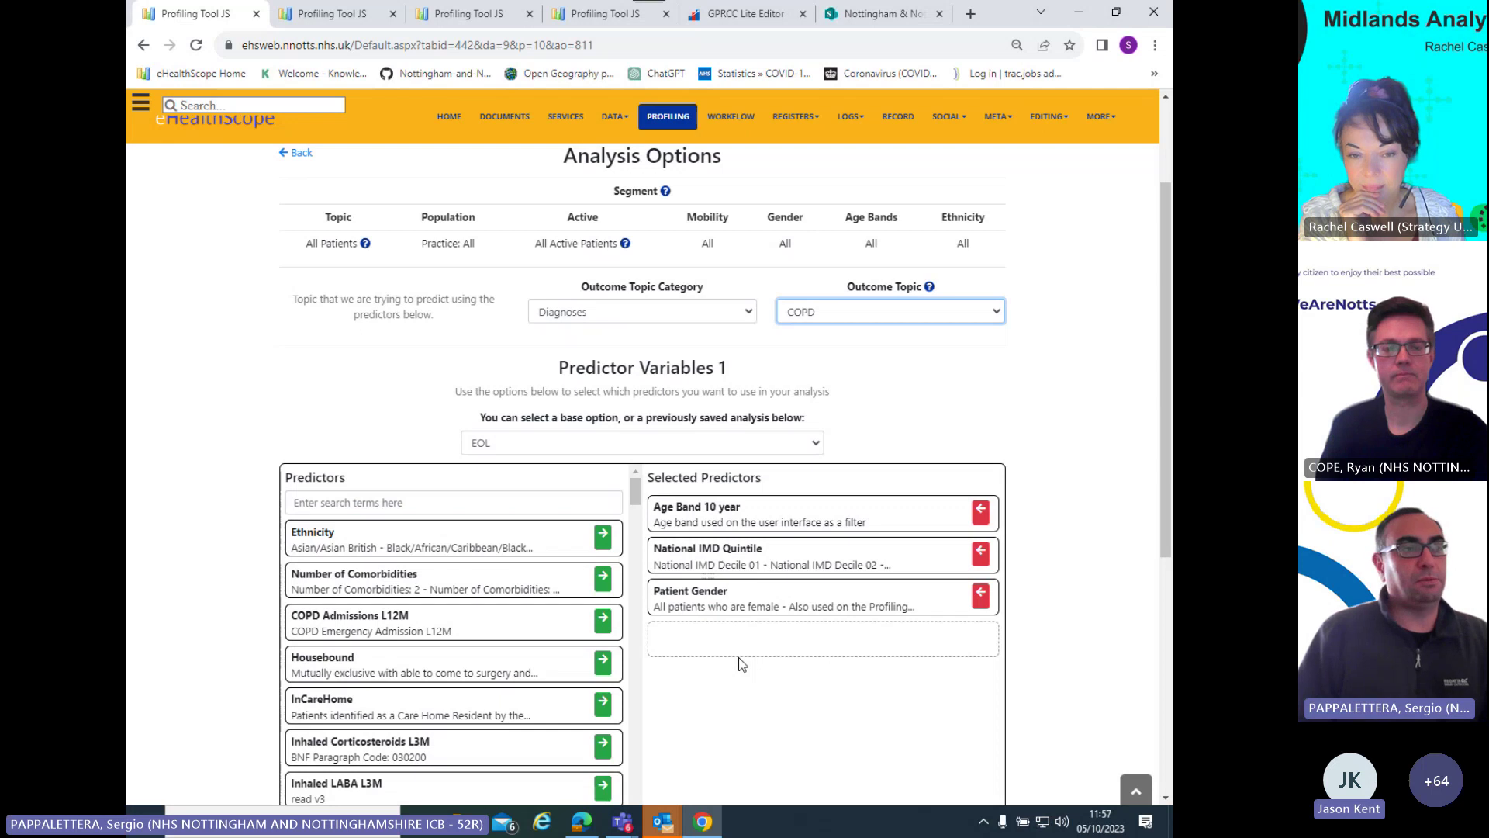
left_click_drag(737, 572, 719, 598)
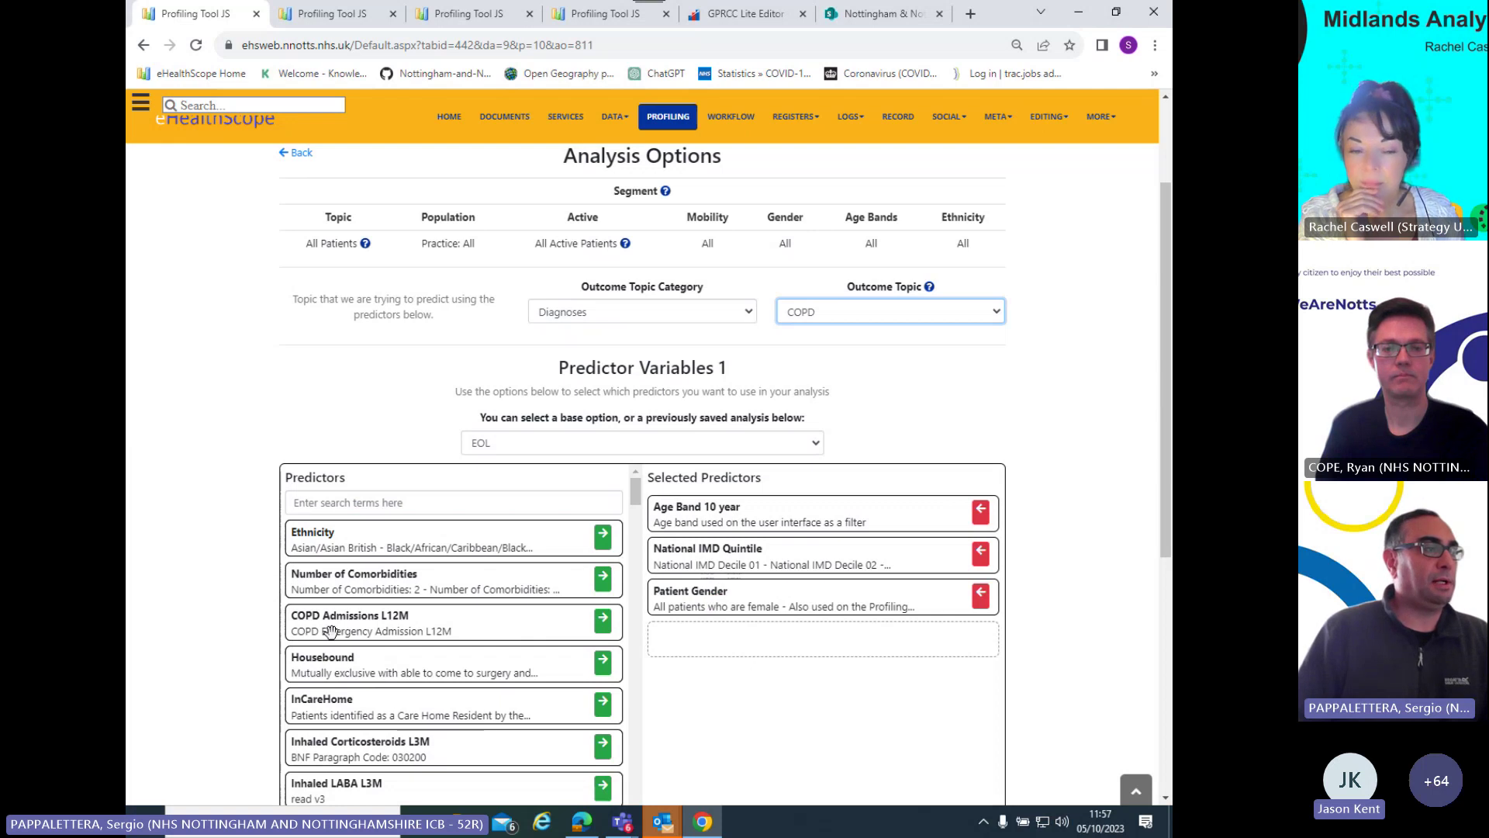
Search 'current smok' and add Current Smoker as a predictor variable.
left_click(360, 503)
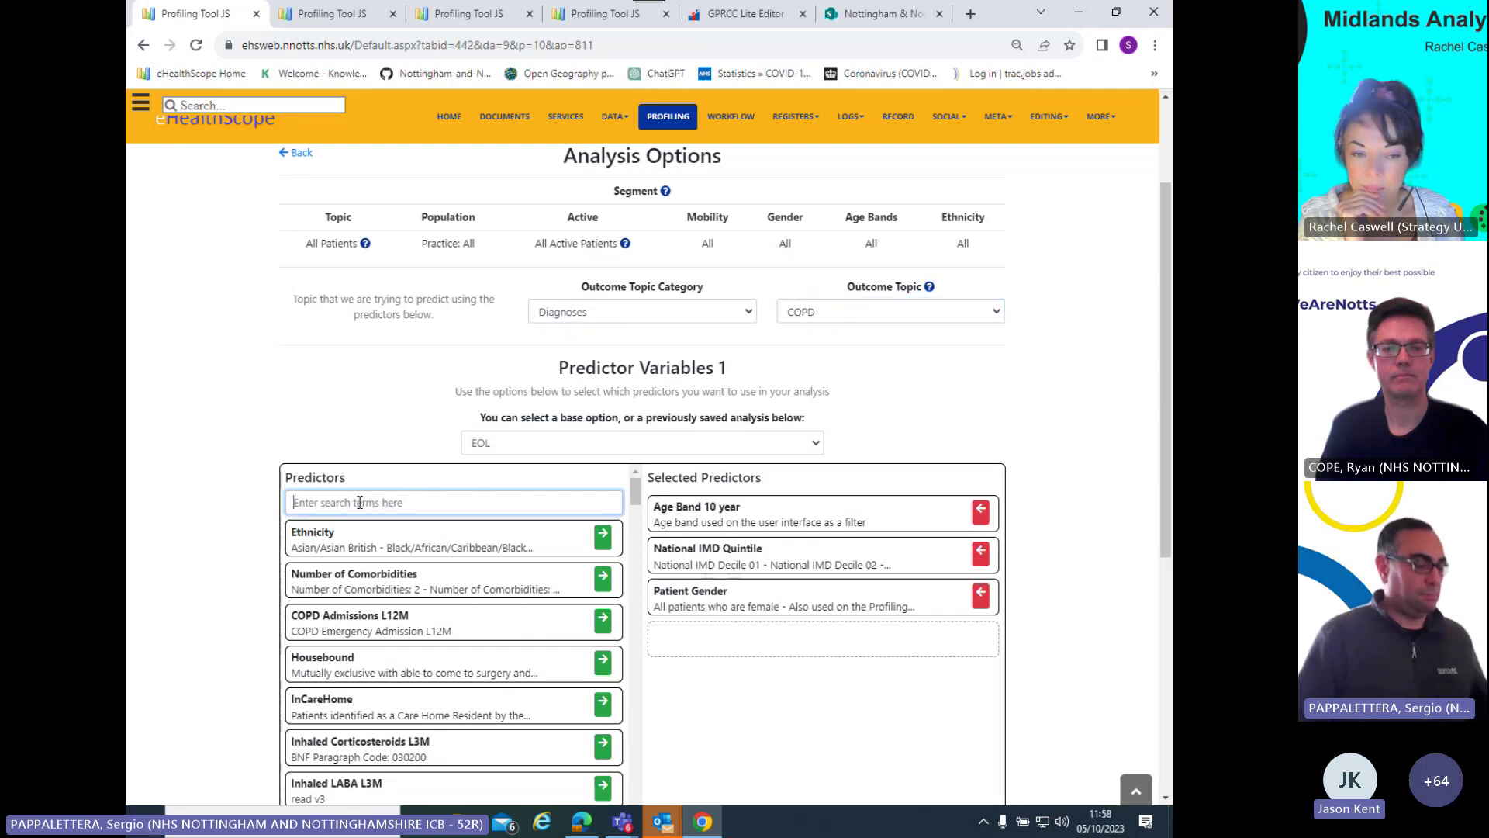
type("curre")
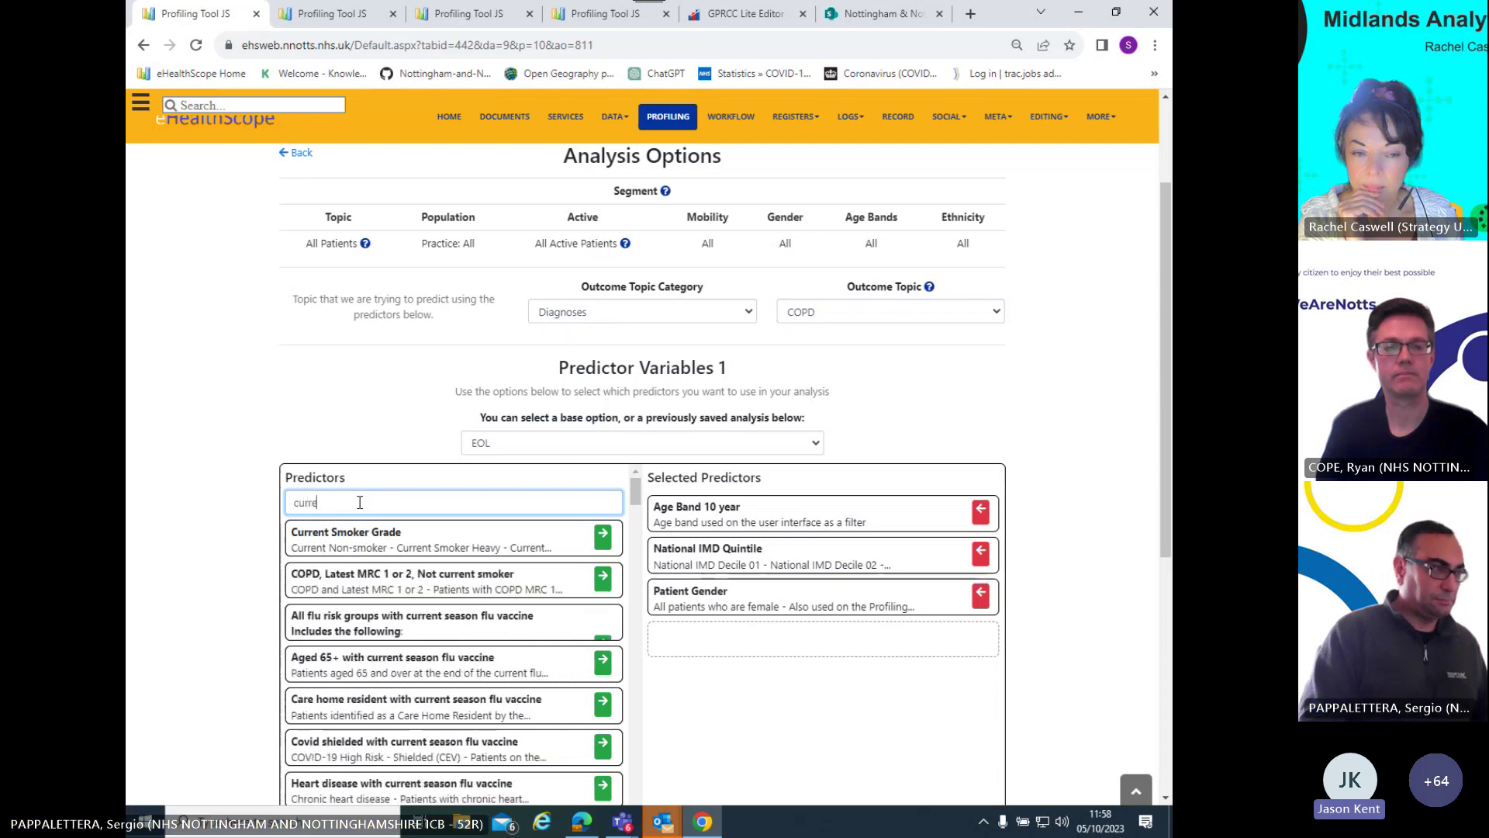
type("nt smok")
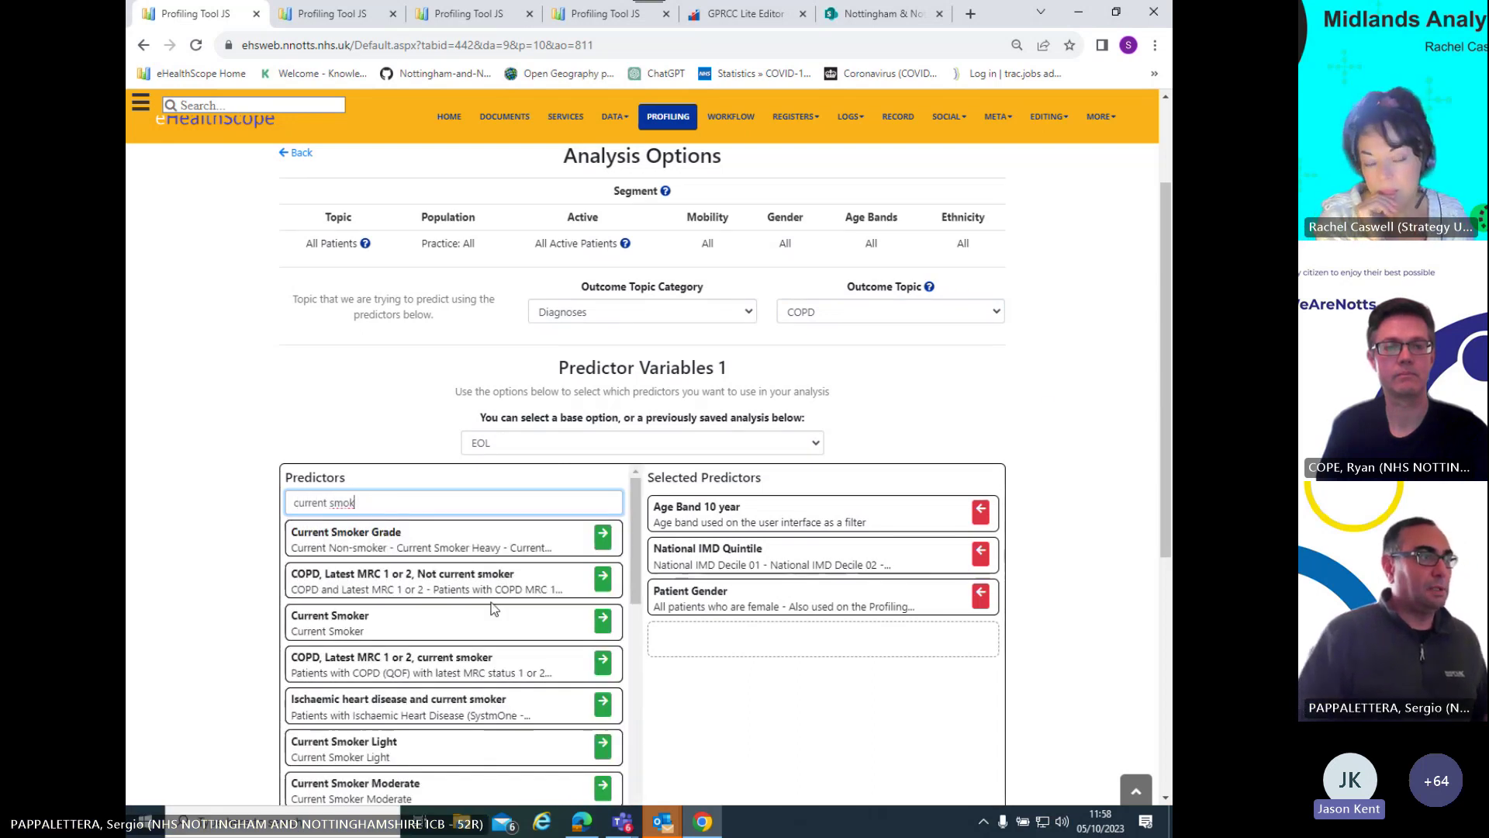
left_click(602, 620)
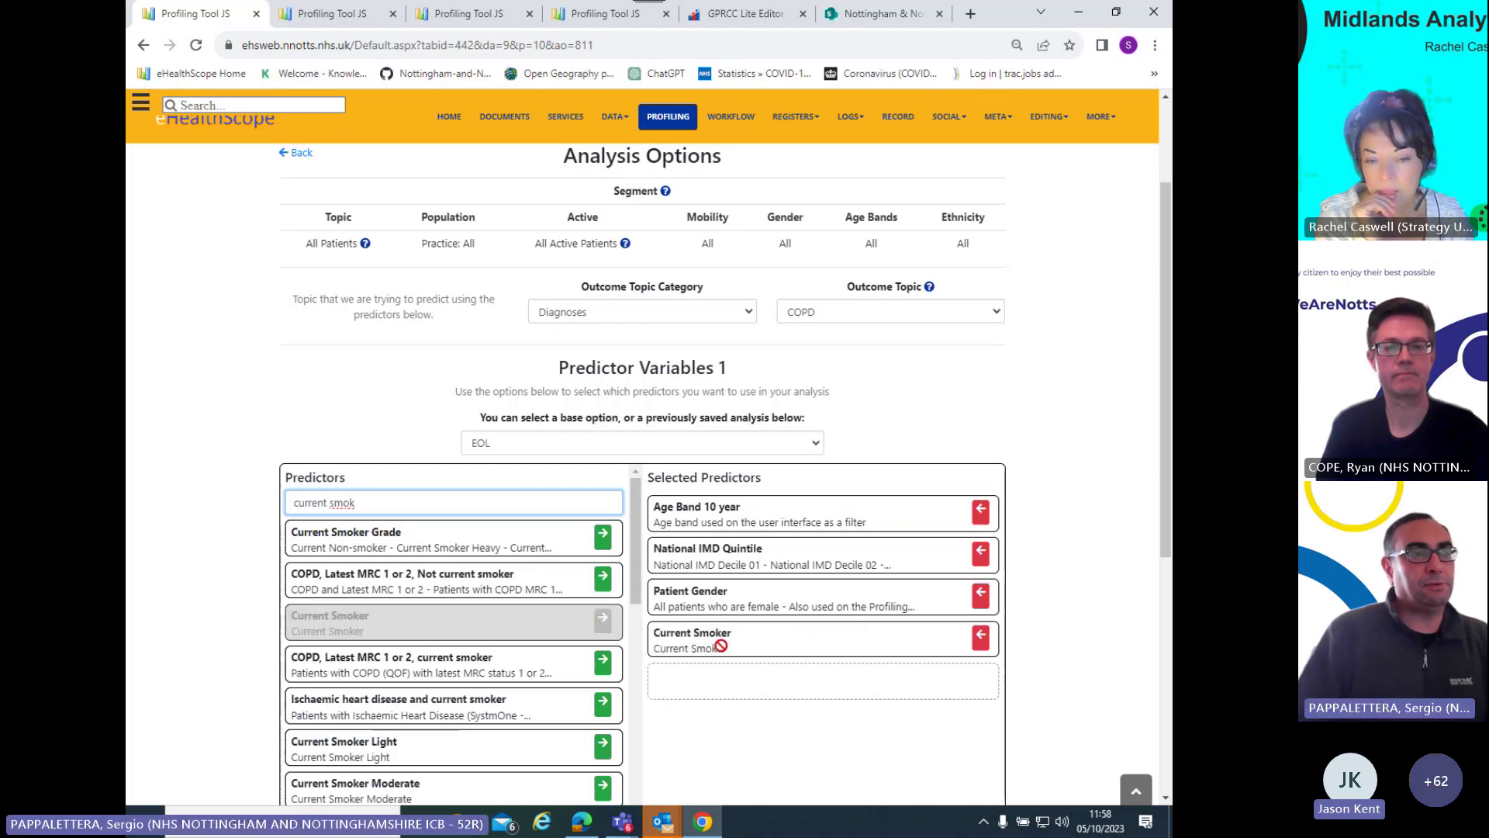
Set the population type to ICPs and run the COPD regression model.
scroll(1044, 559, "down", 4)
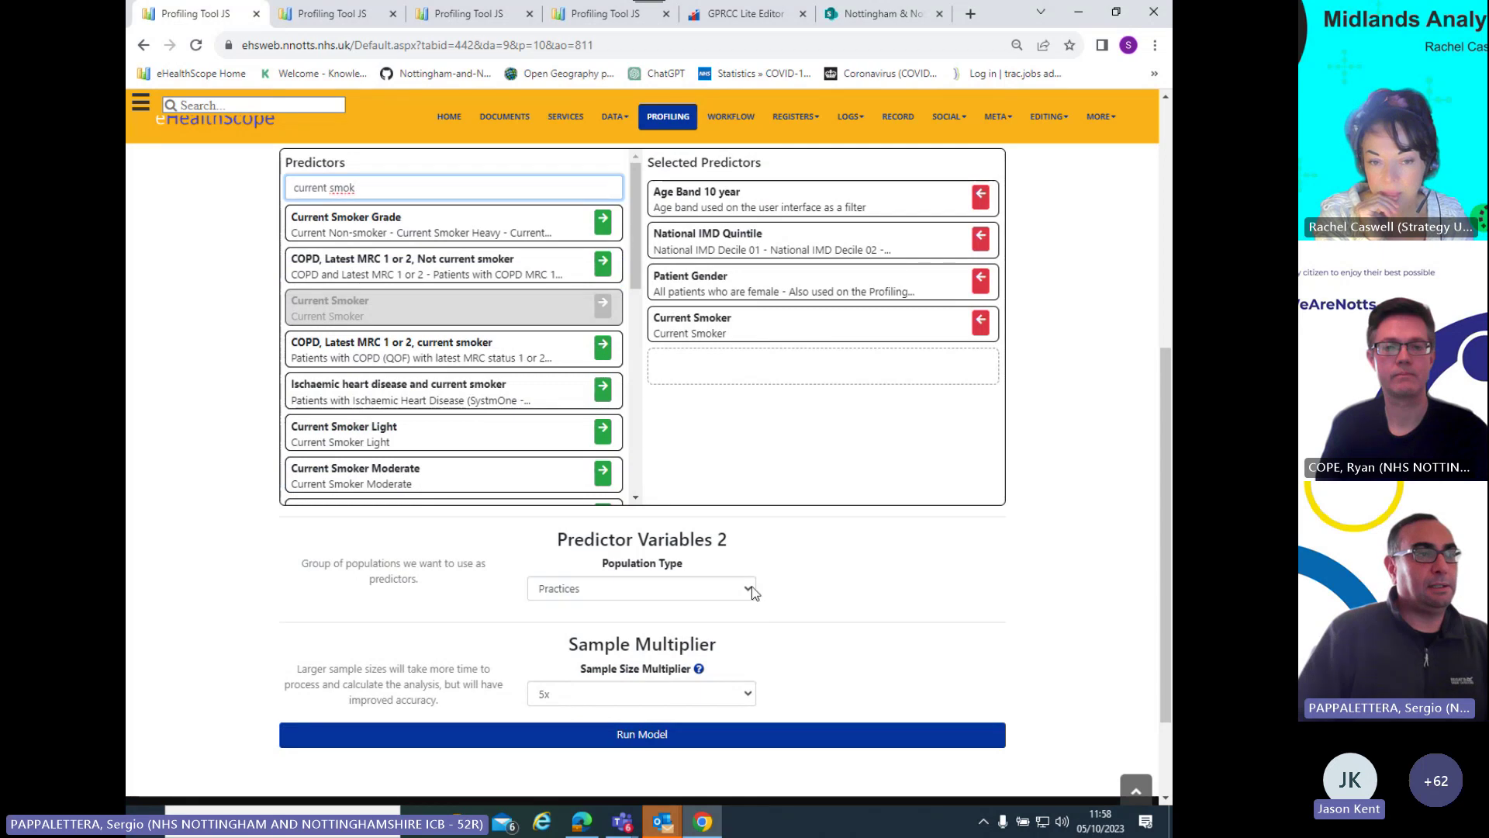
left_click(584, 589)
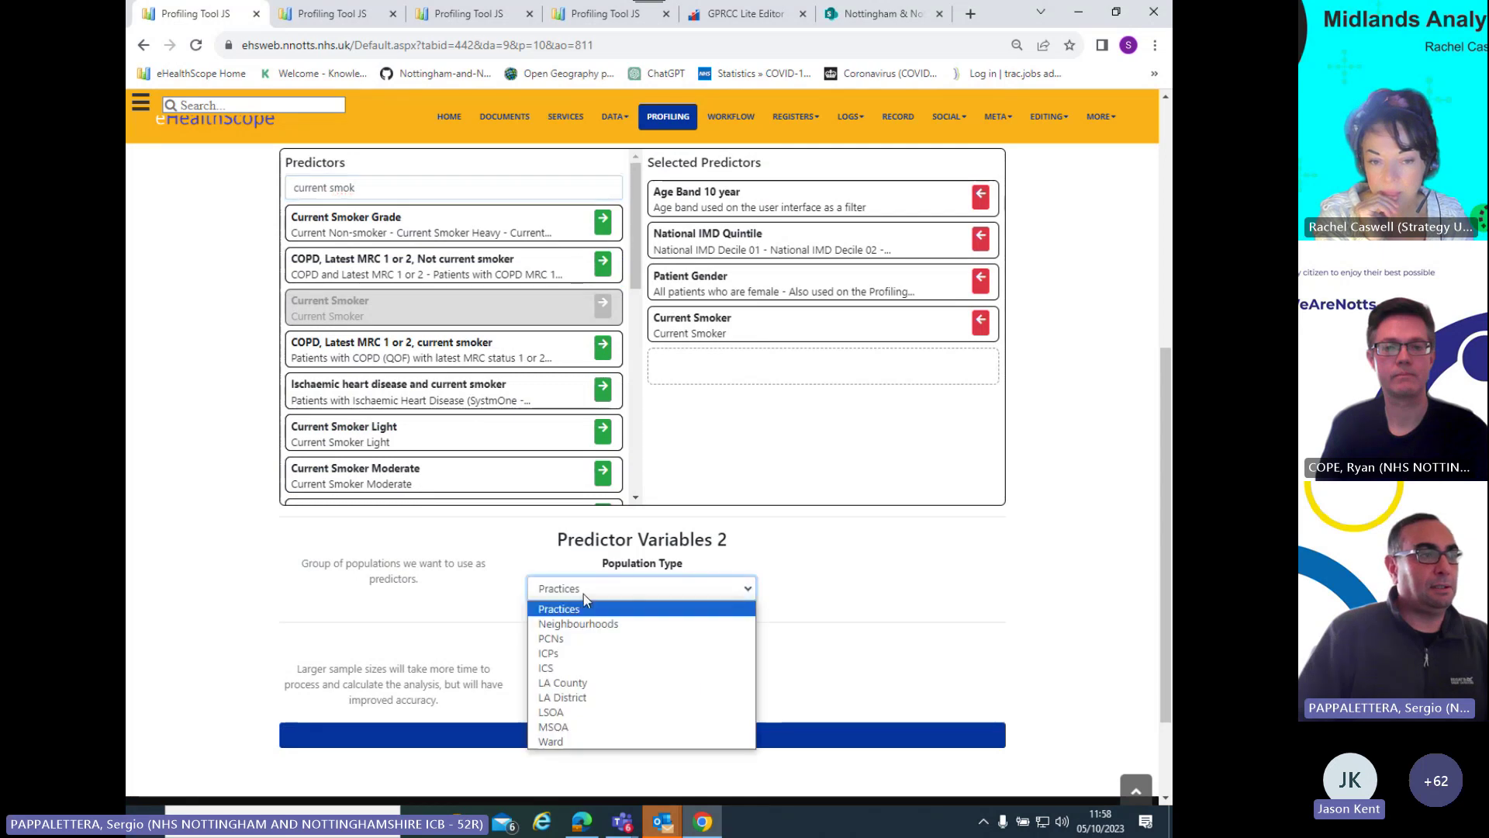
left_click(564, 654)
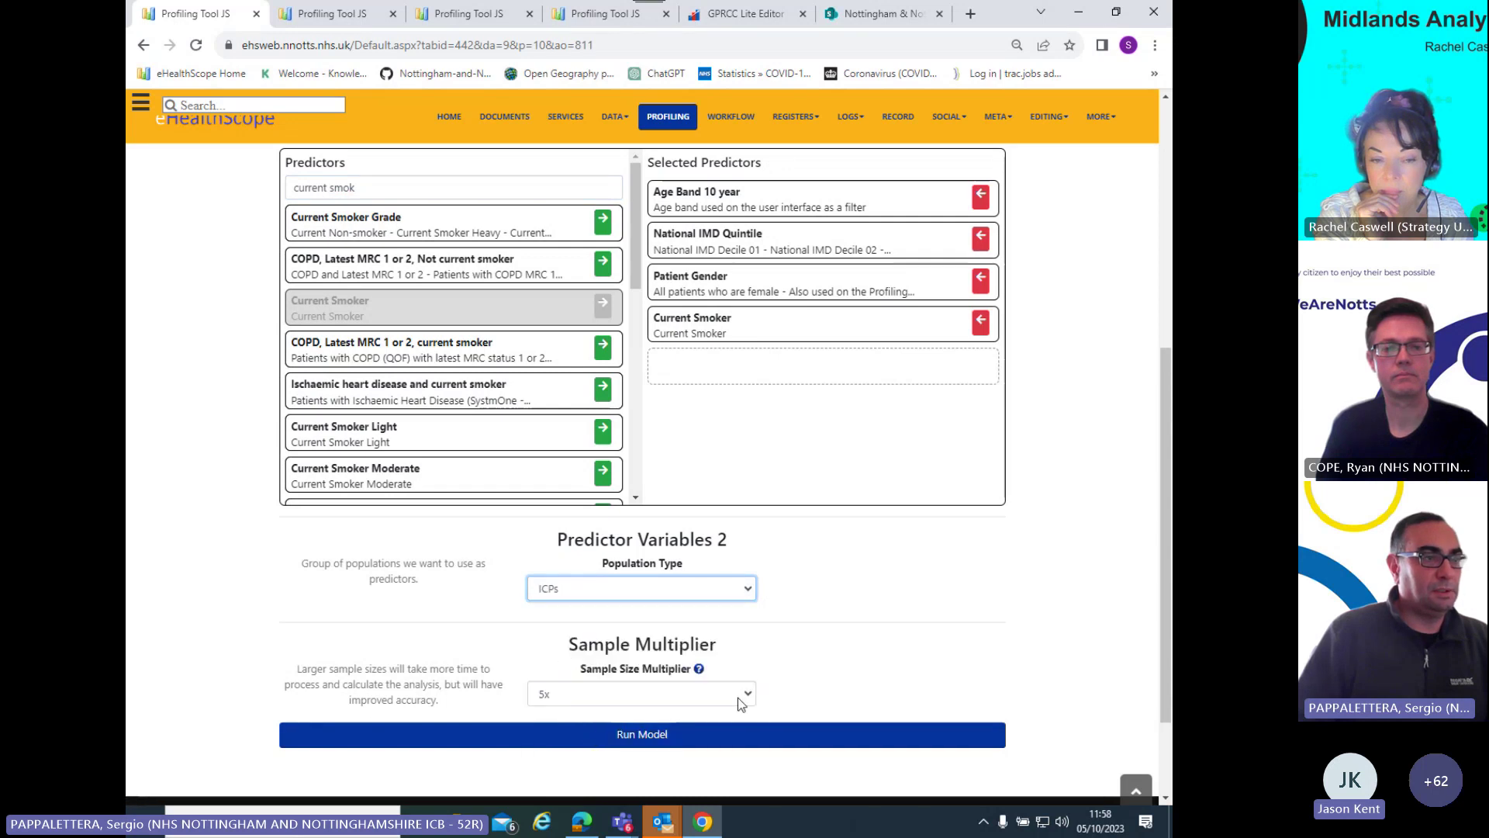
left_click(615, 738)
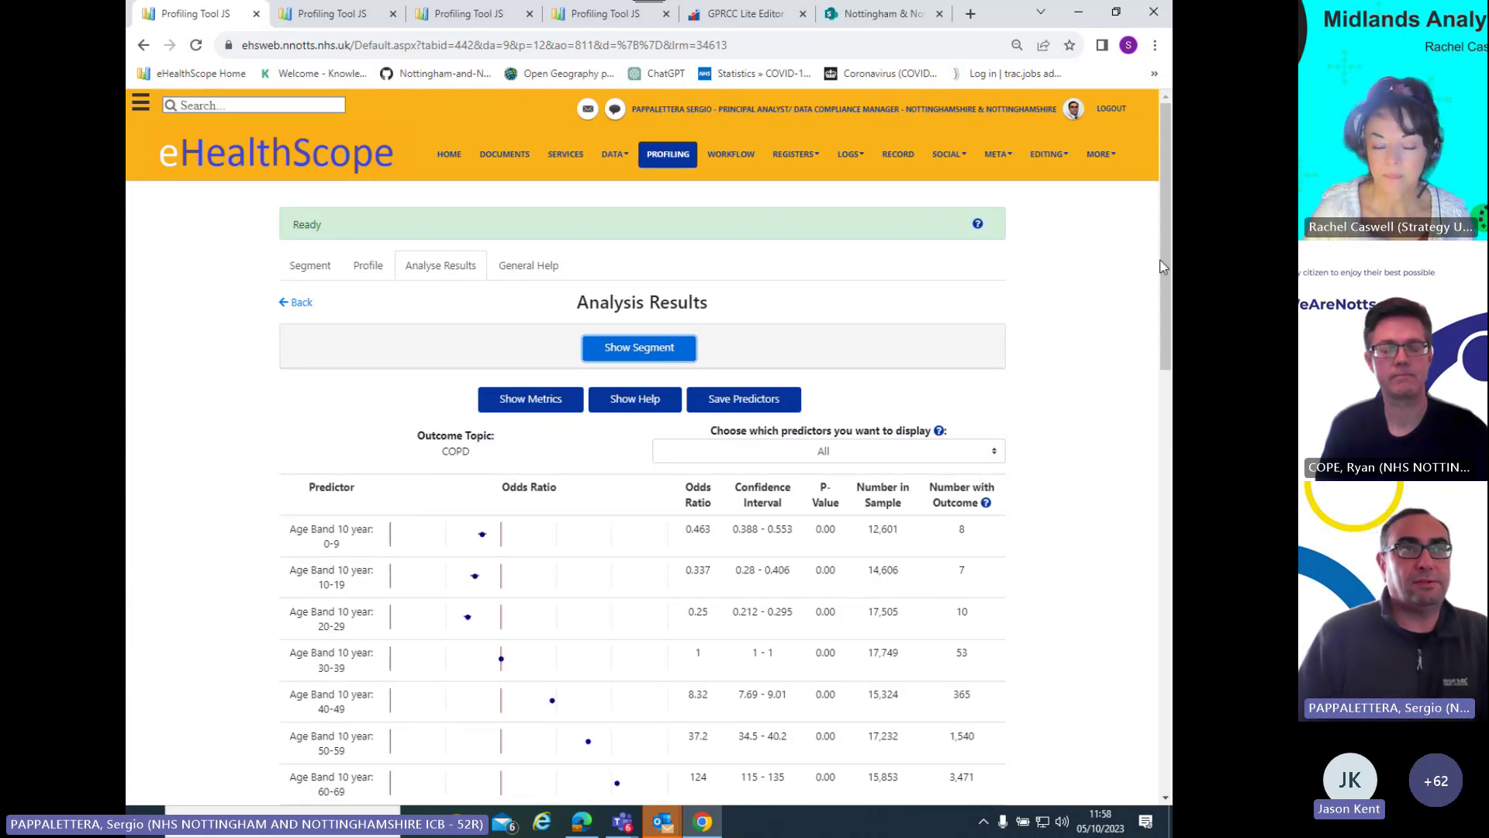
Show the segment summary above the COPD results: All Patients, Practice: All, All Active Patients.
scroll(1166, 273, "down", 1)
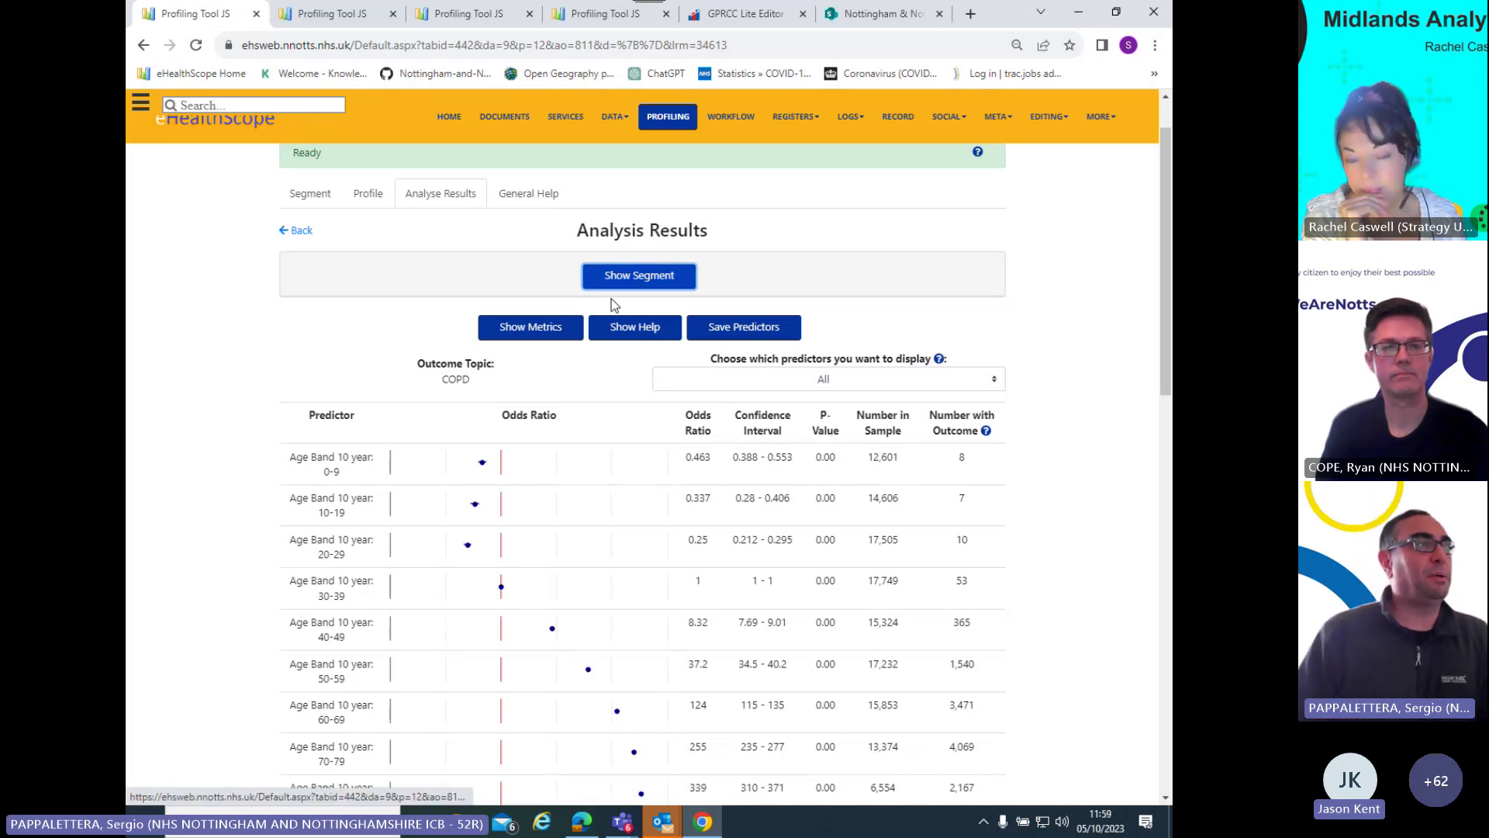
left_click(621, 279)
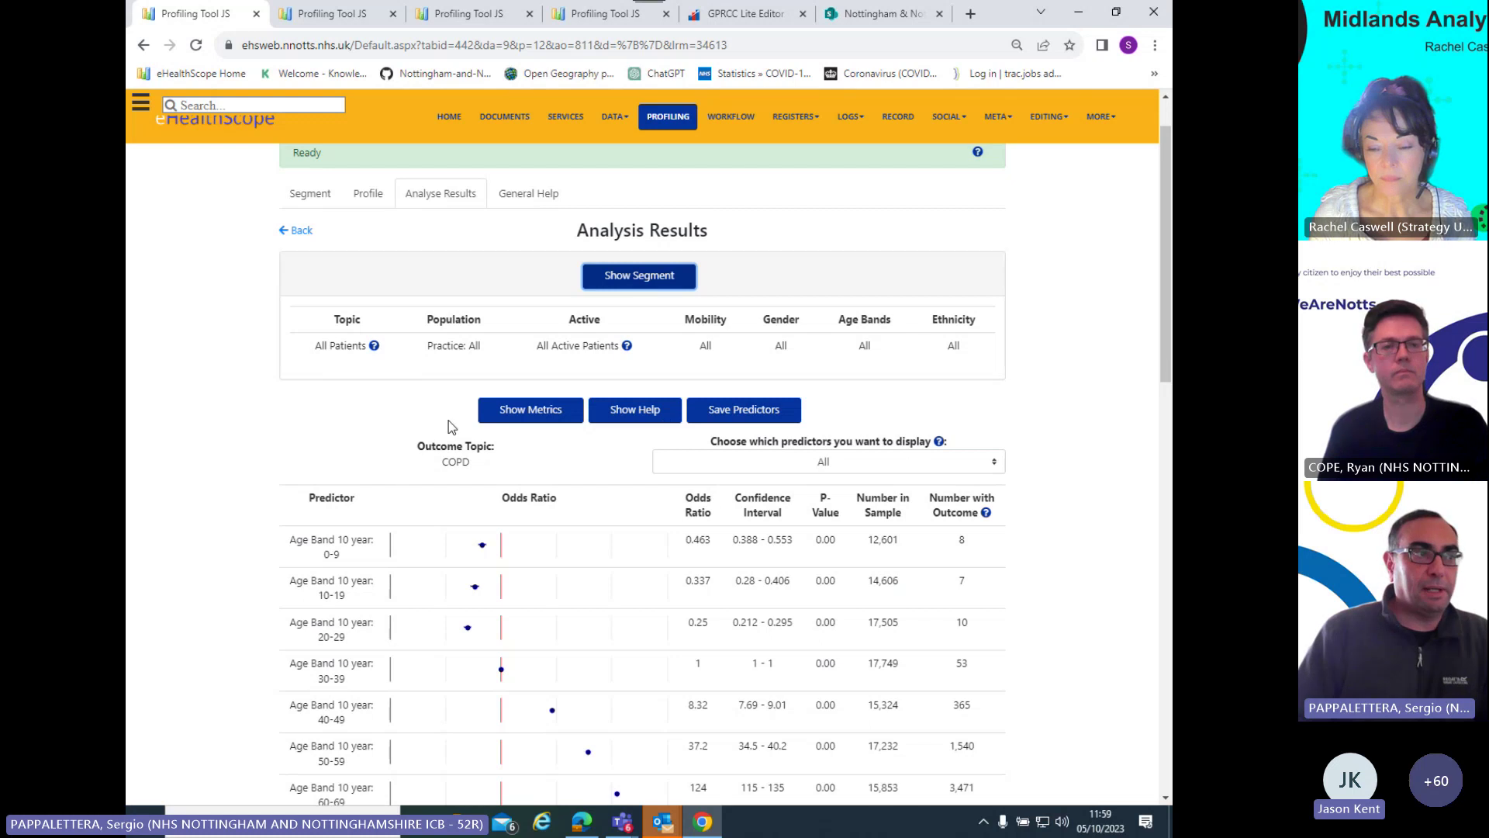
left_click(994, 463)
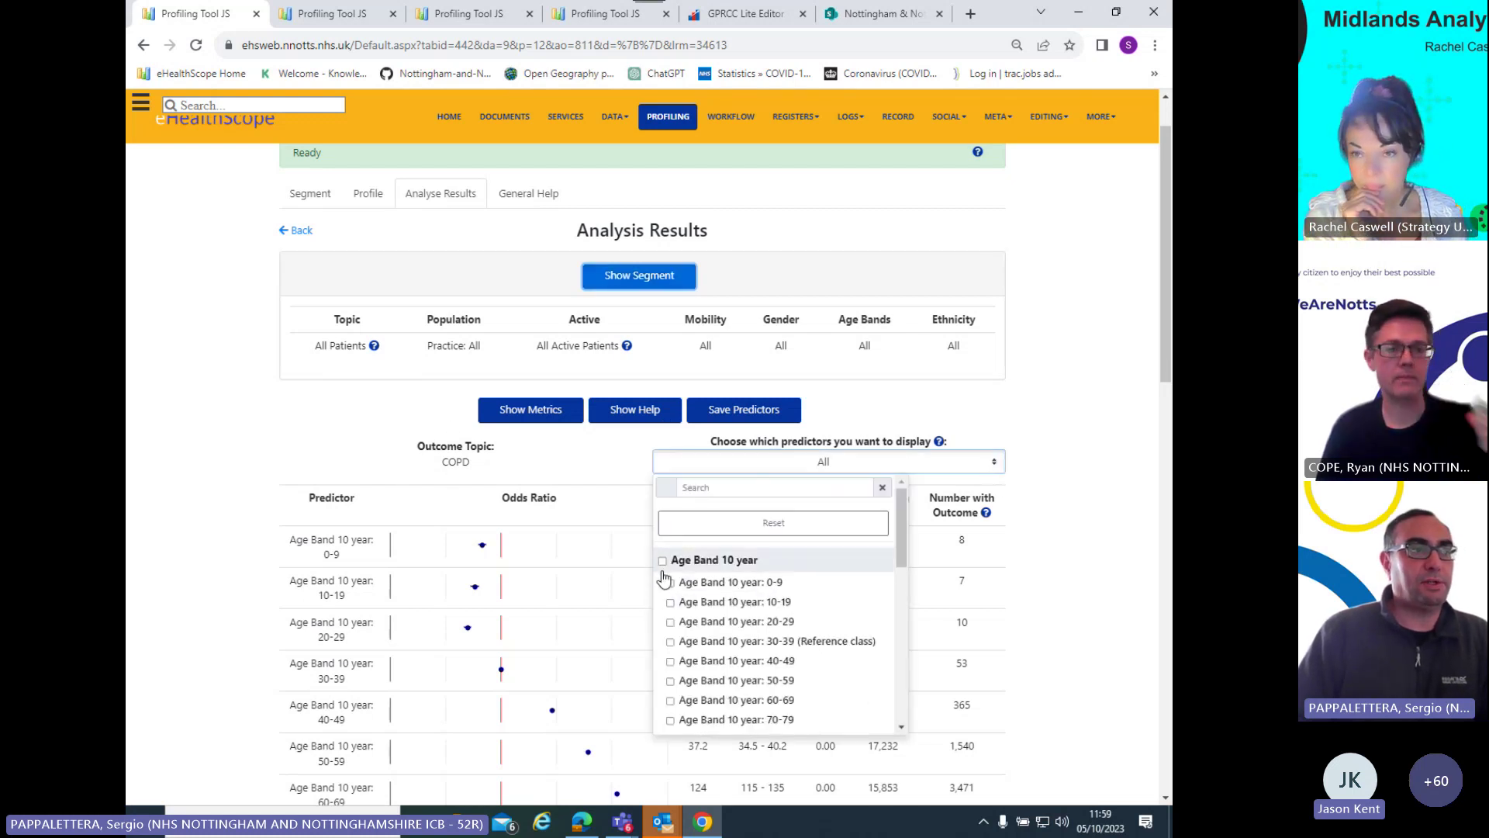
left_click_drag(901, 531, 903, 702)
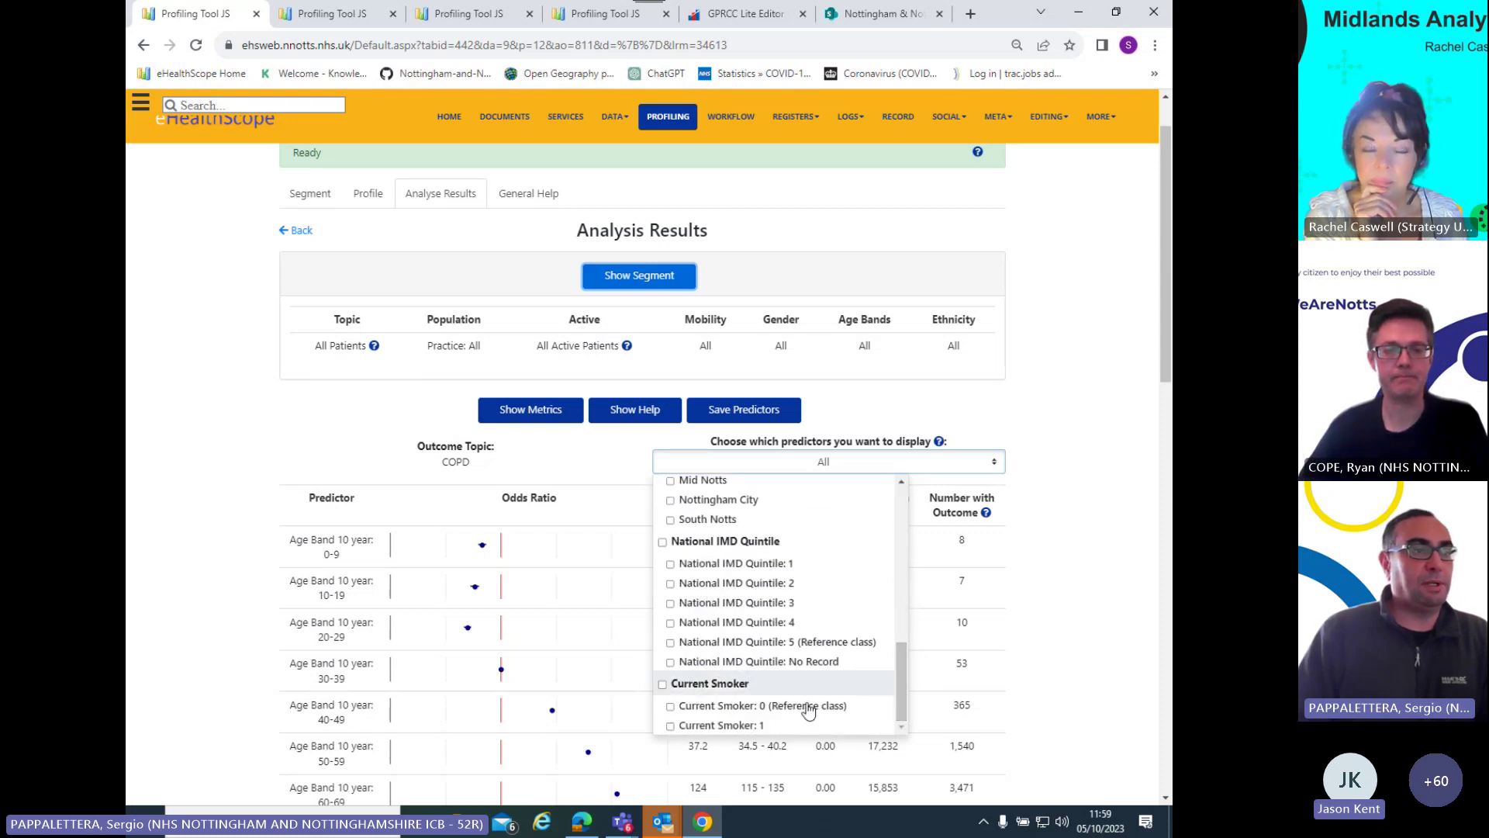
left_click(663, 686)
left_click(662, 686)
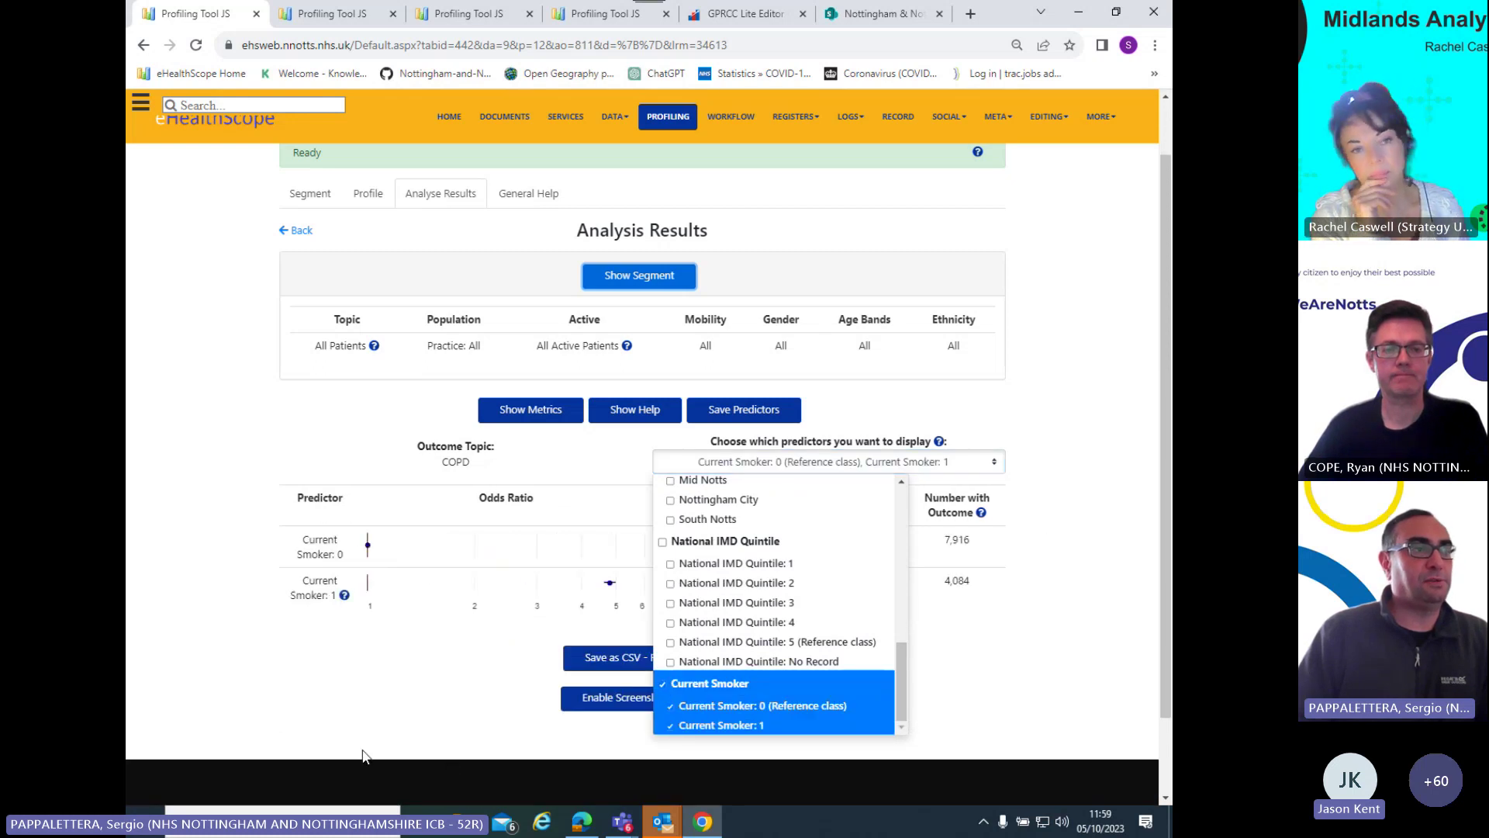
left_click(346, 728)
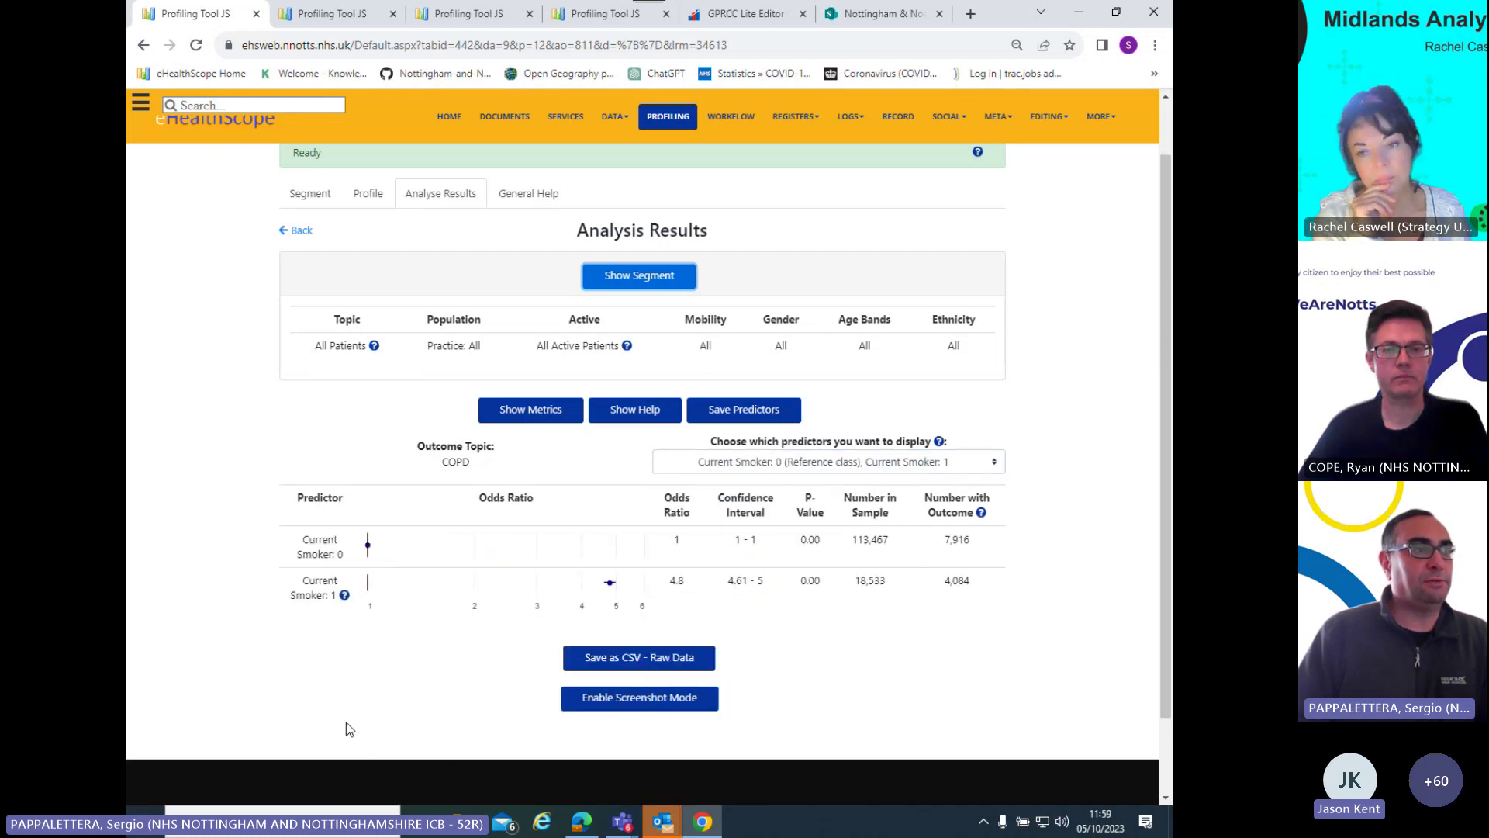
left_click(995, 465)
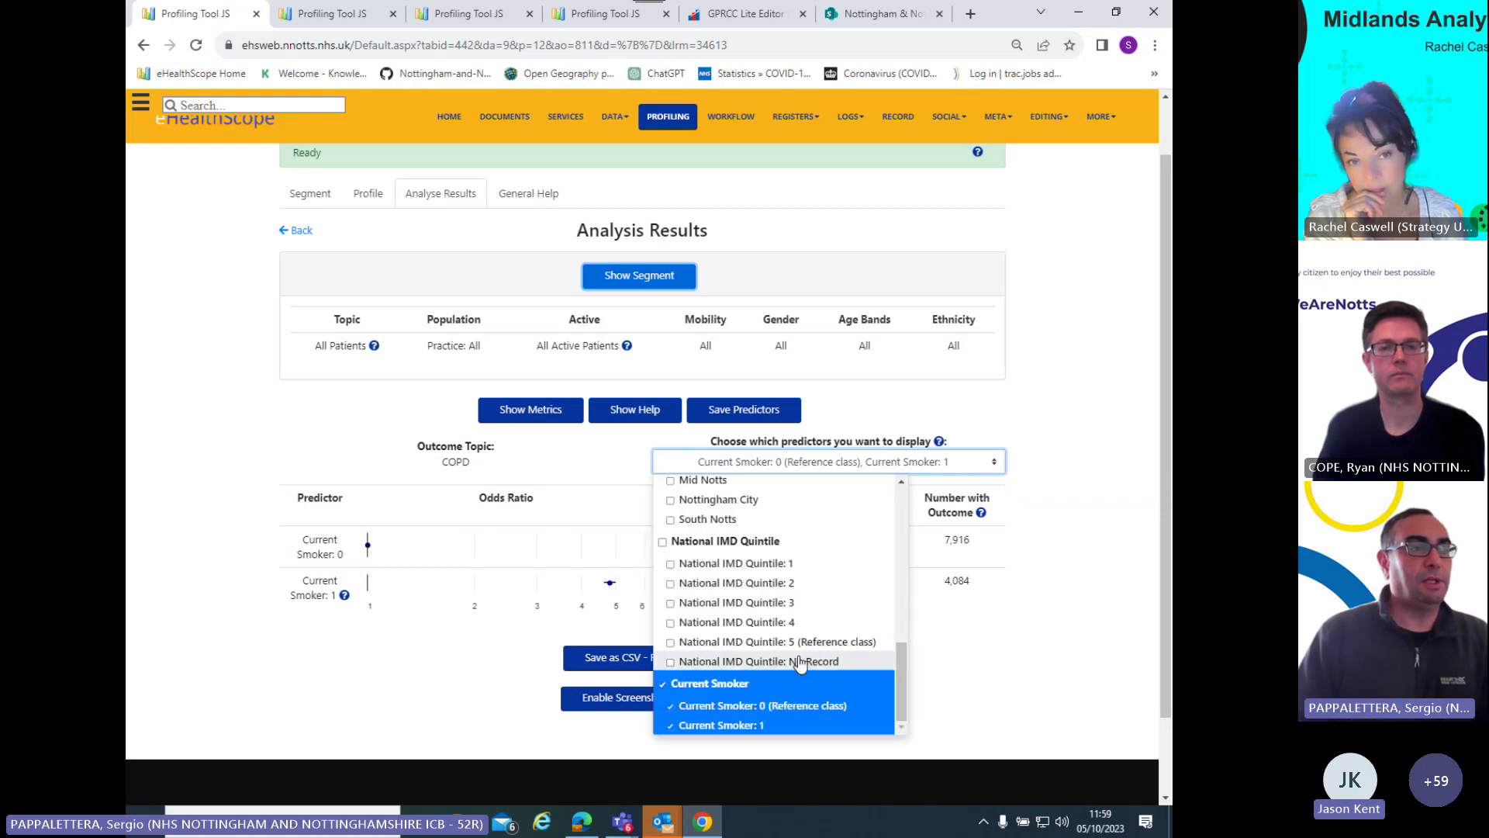
left_click(661, 684)
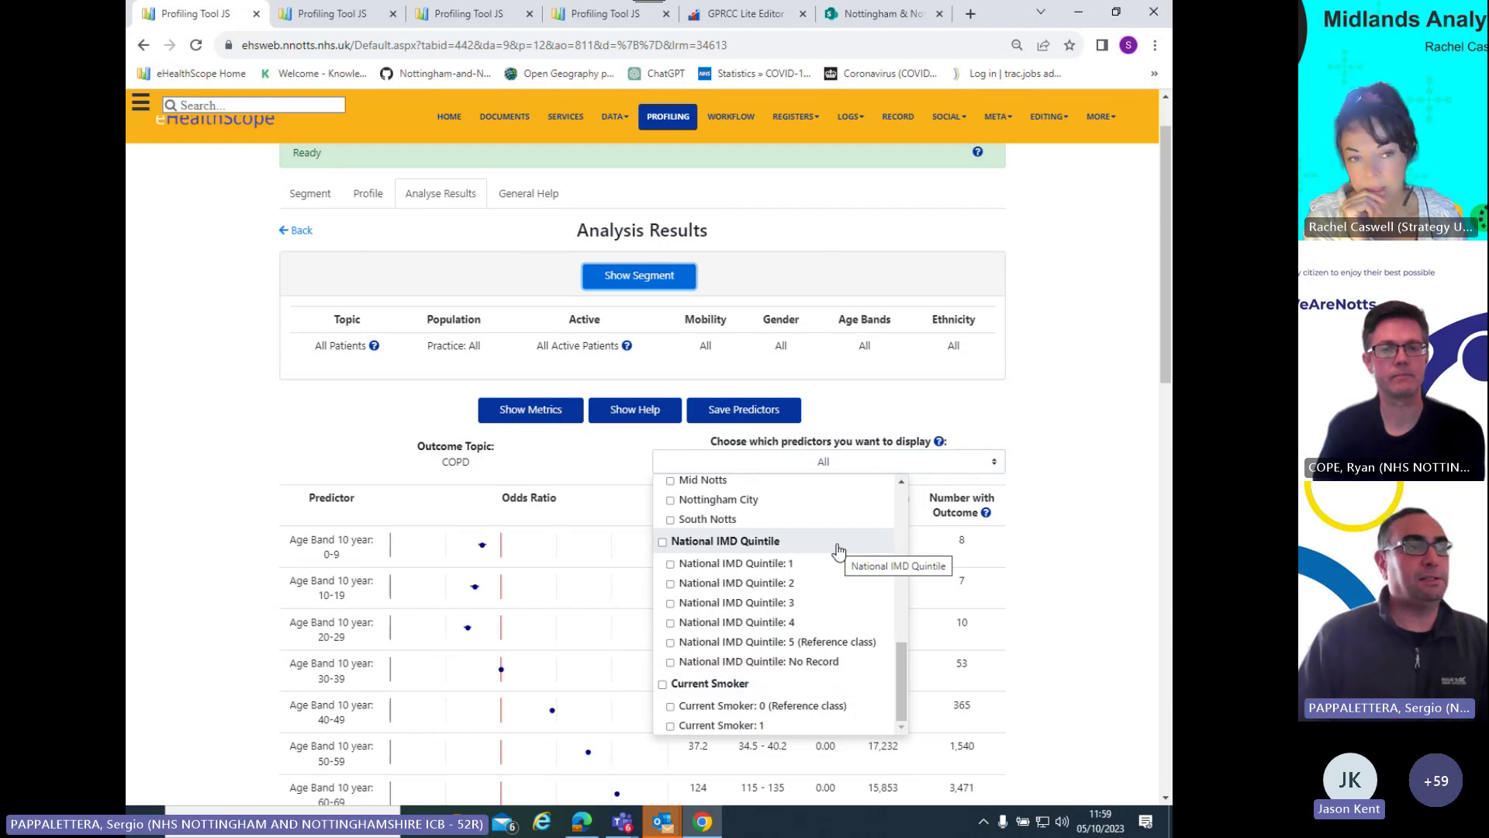
Add the National IMD Quintile predictors to the COPD results, leaving out the No Record row.
left_click(666, 543)
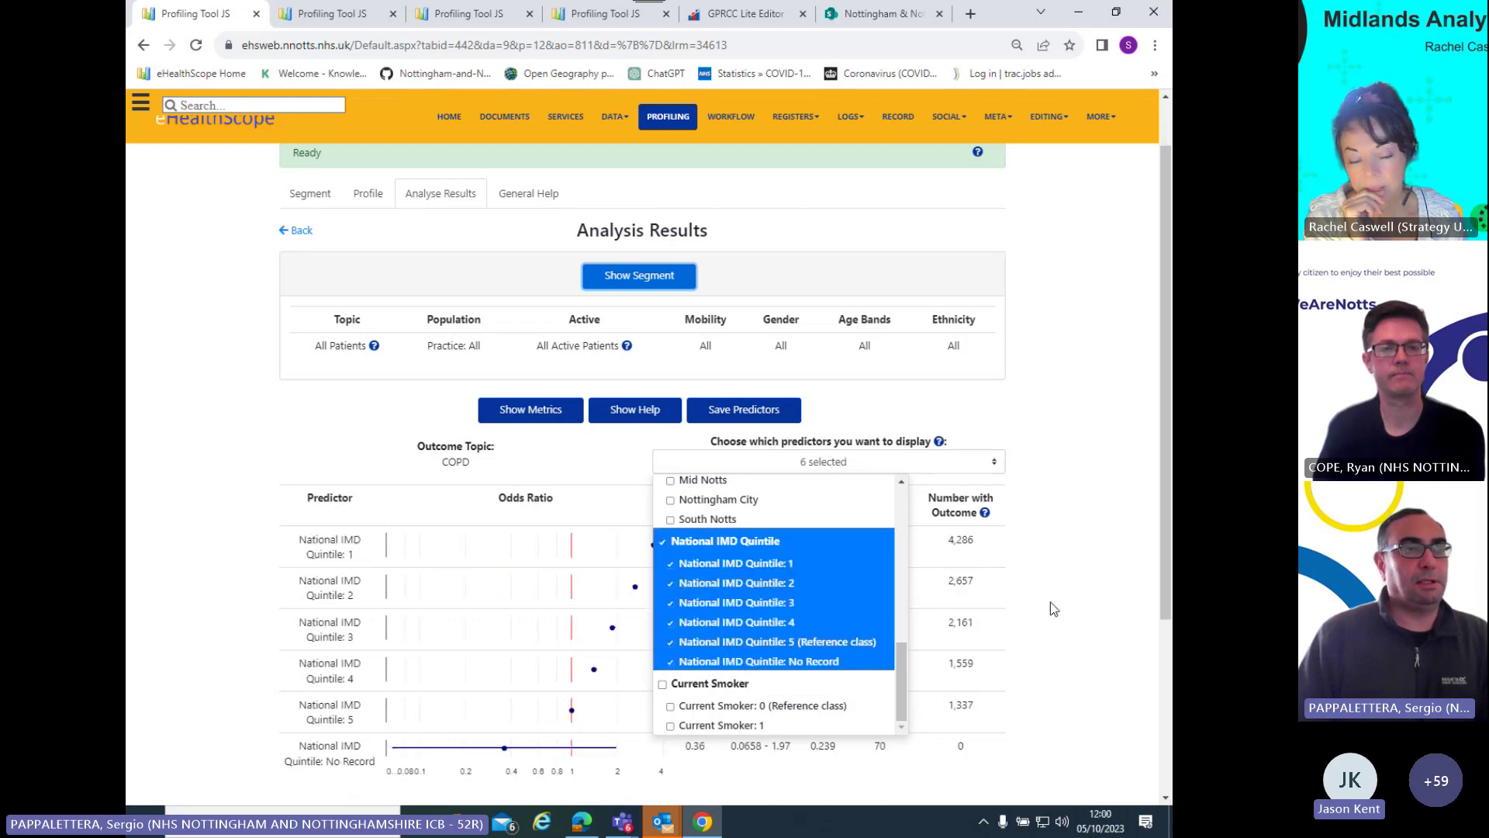
left_click(1005, 428)
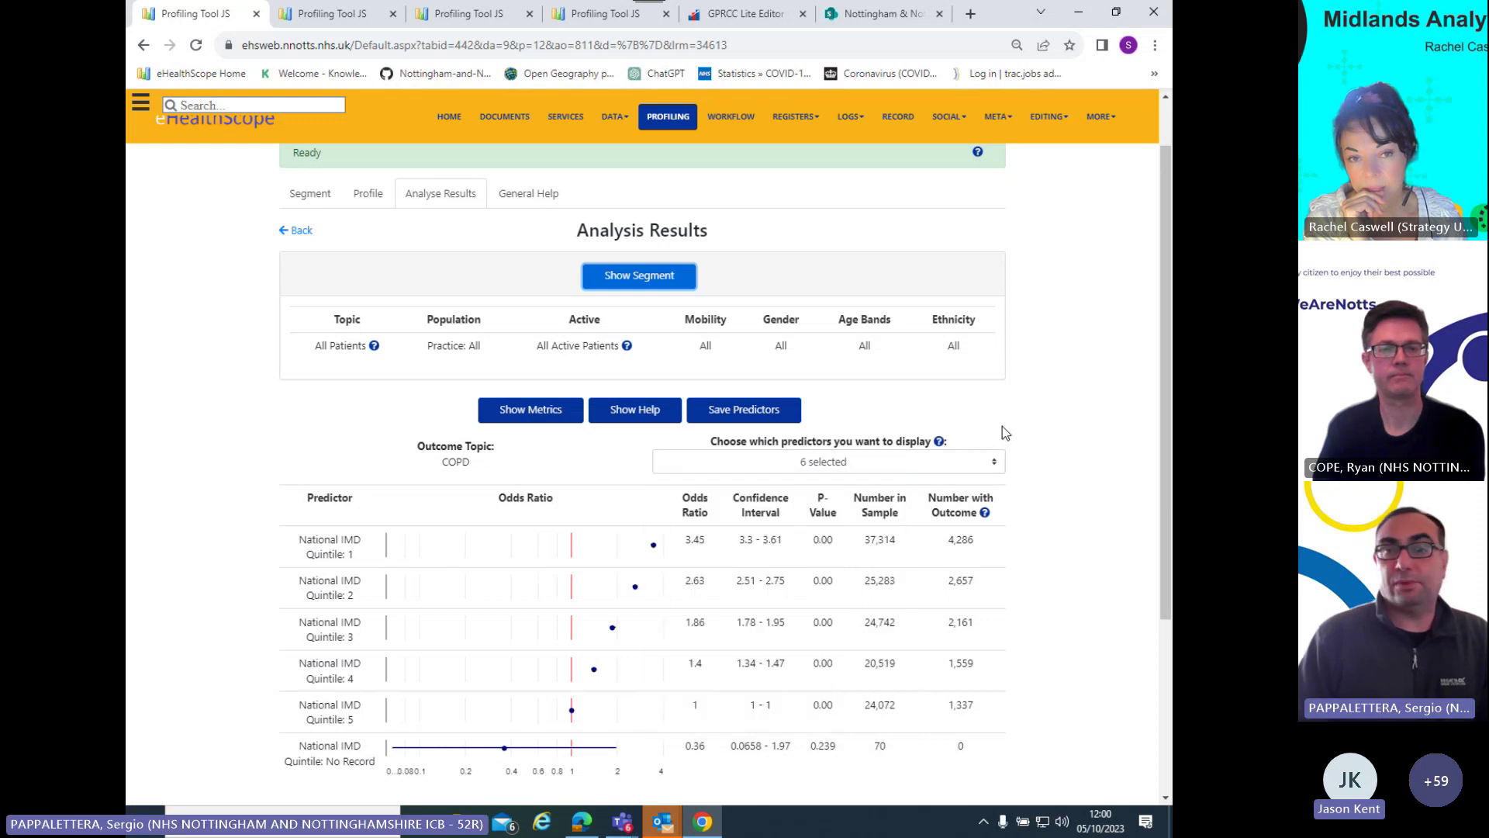
scroll(1002, 426, "down", 2)
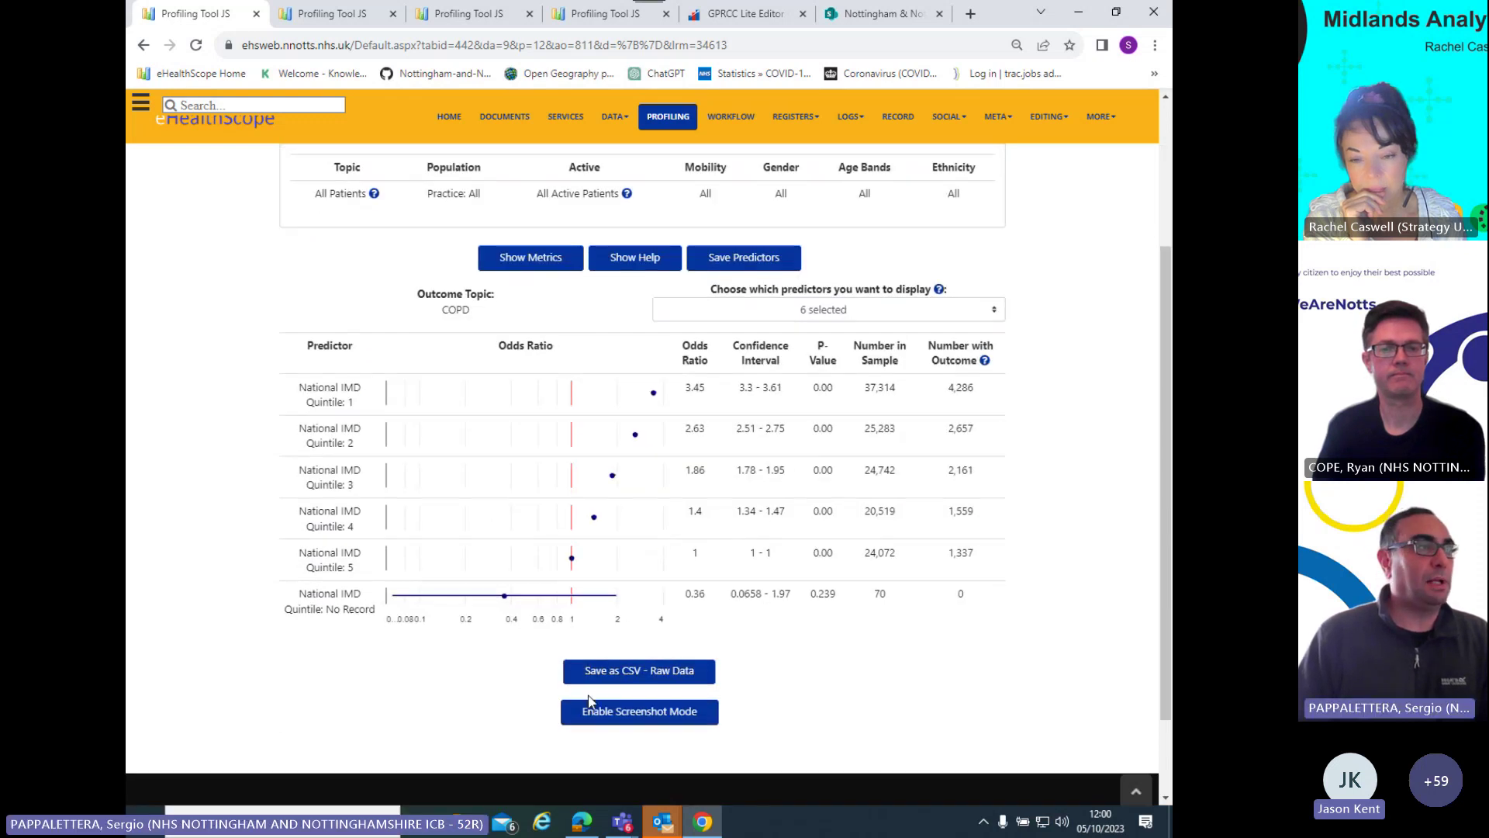
left_click(995, 313)
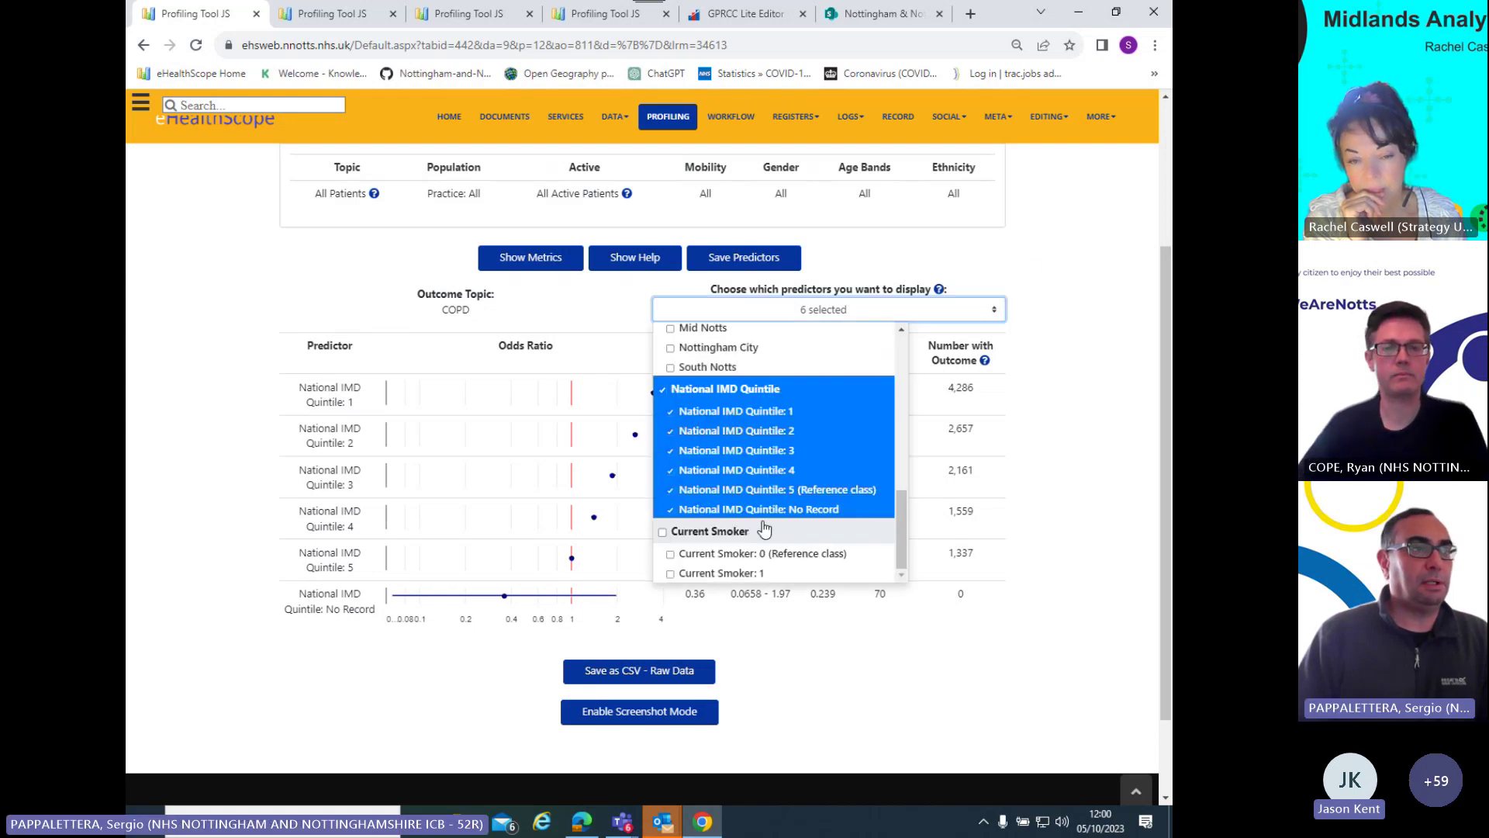
left_click(680, 510)
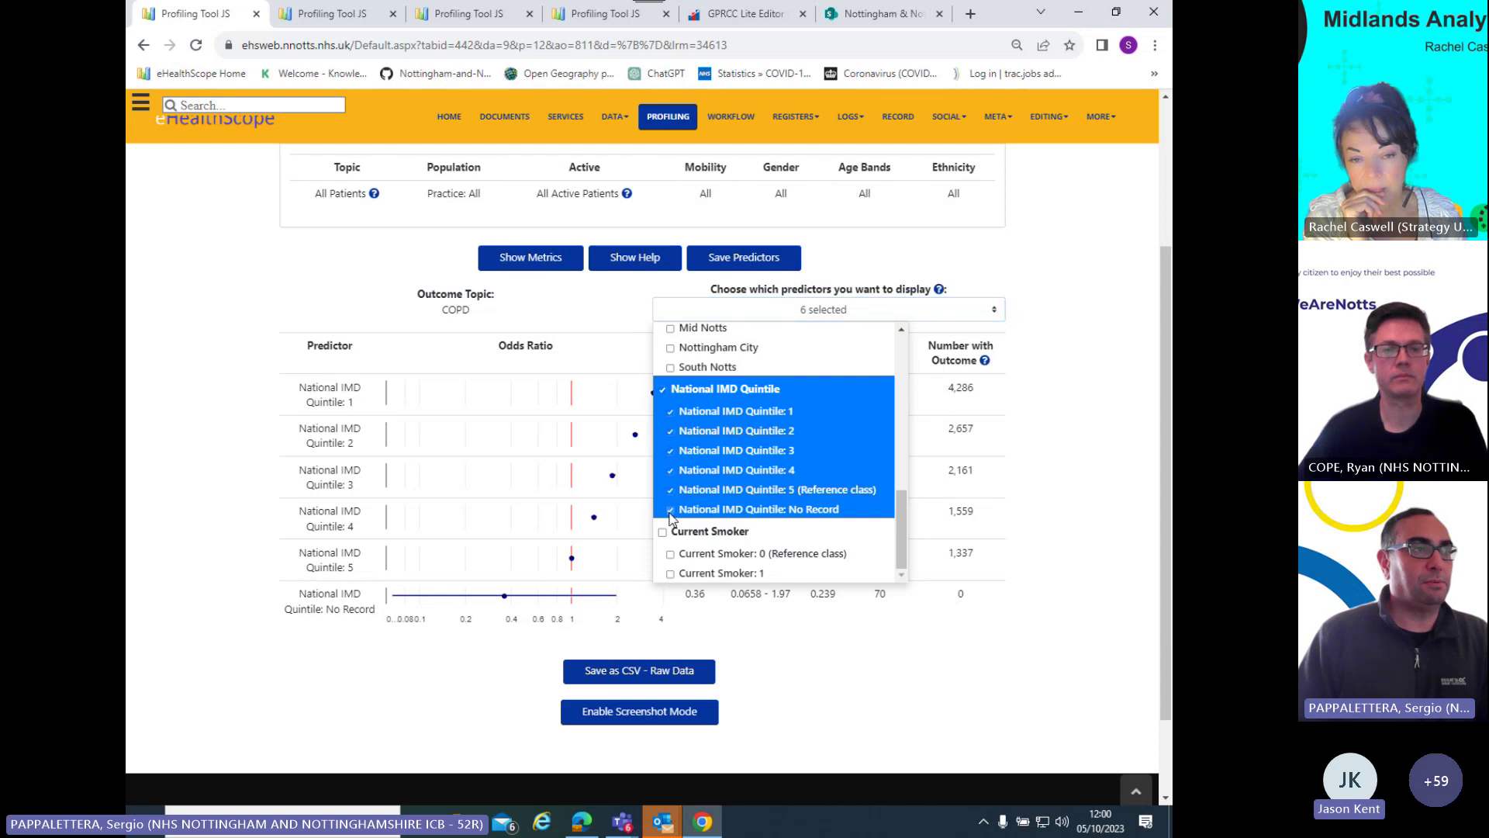
left_click(413, 669)
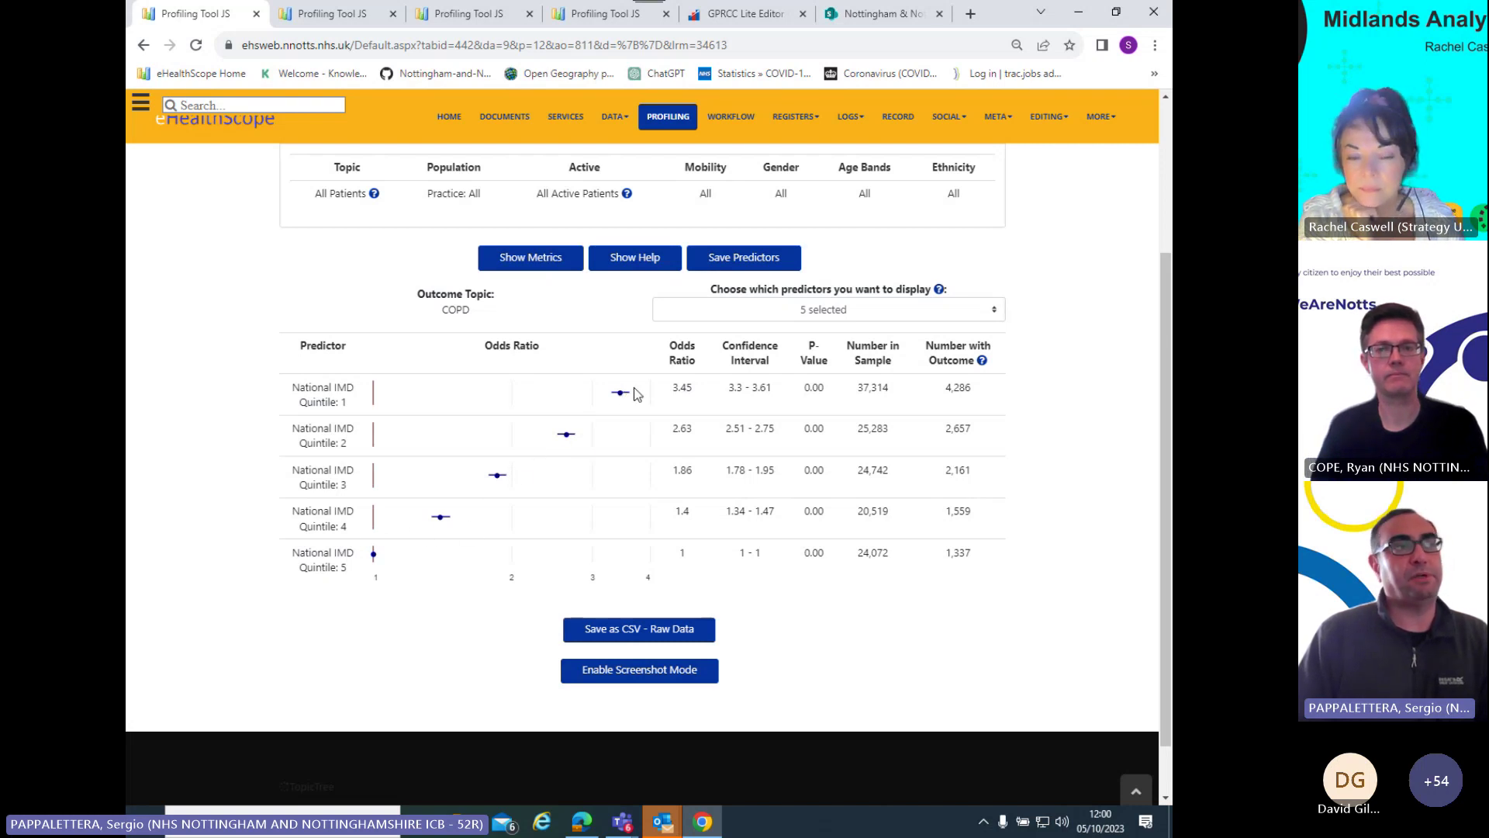
scroll(1022, 371, "up", 2)
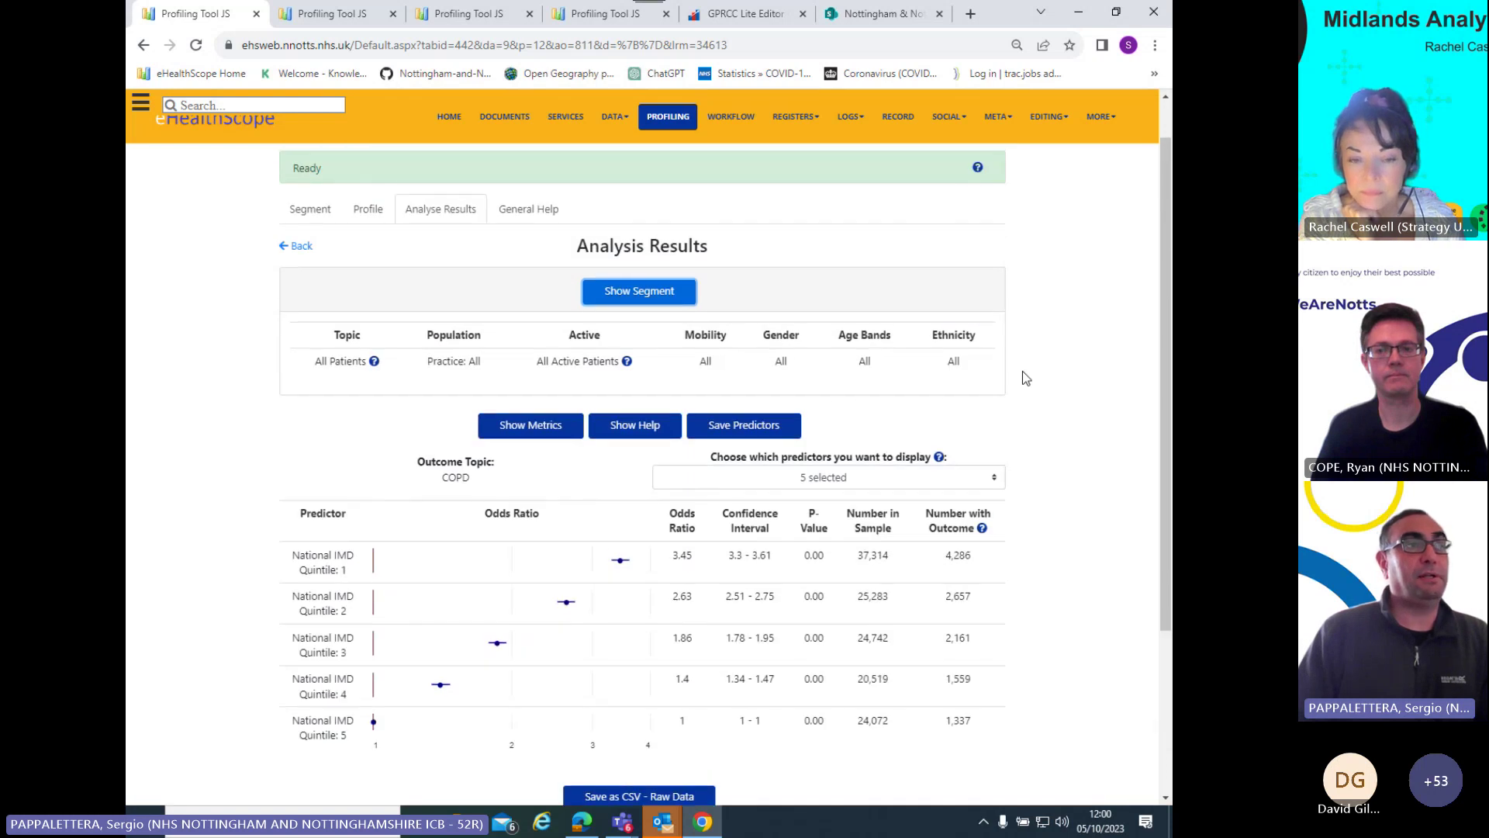
scroll(1021, 370, "up", 1)
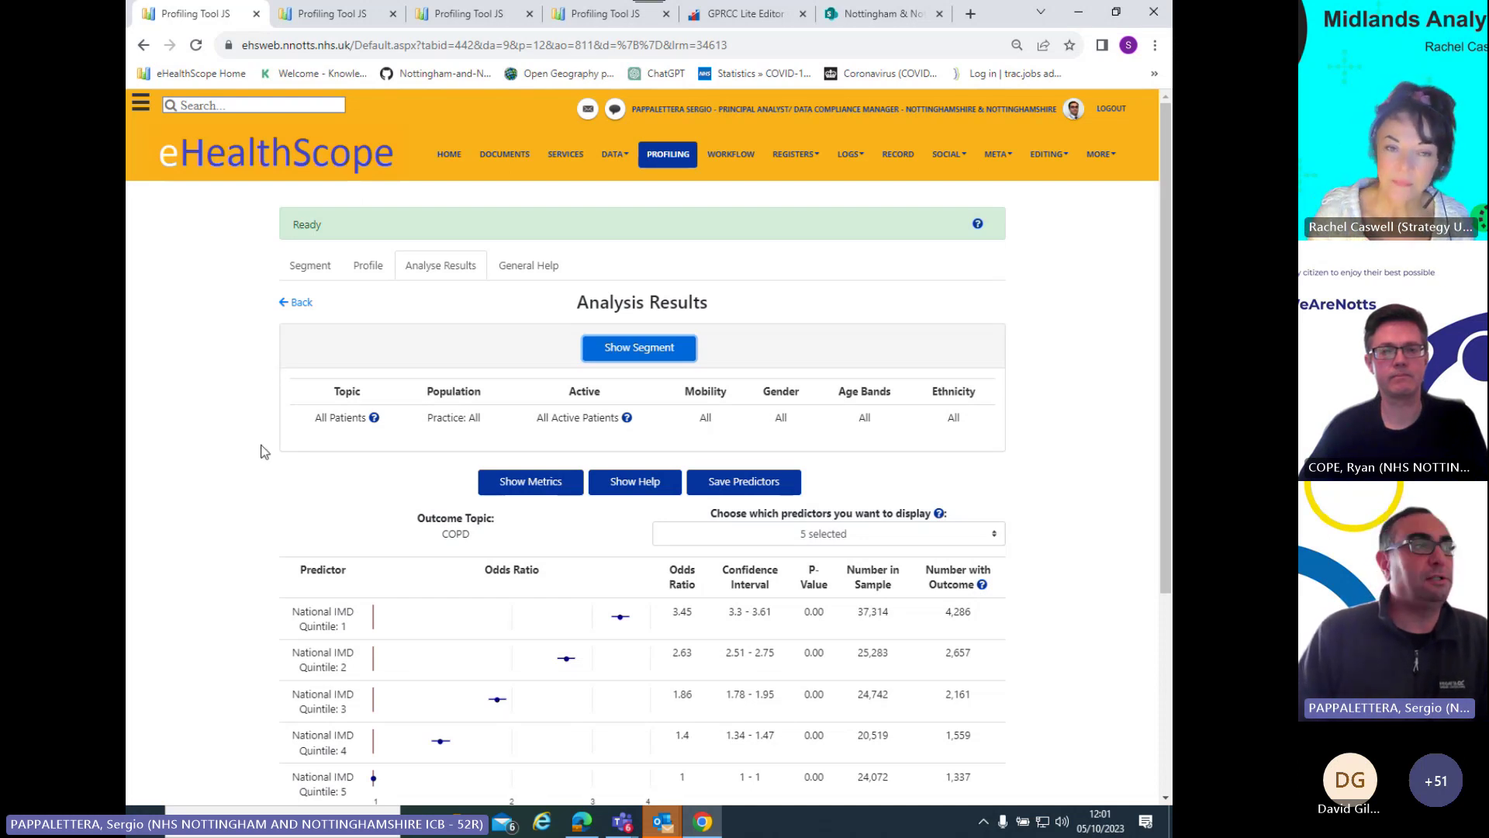
Go back to the Segment tab's population filters, with Topic Category set to Diagnoses.
left_click(311, 270)
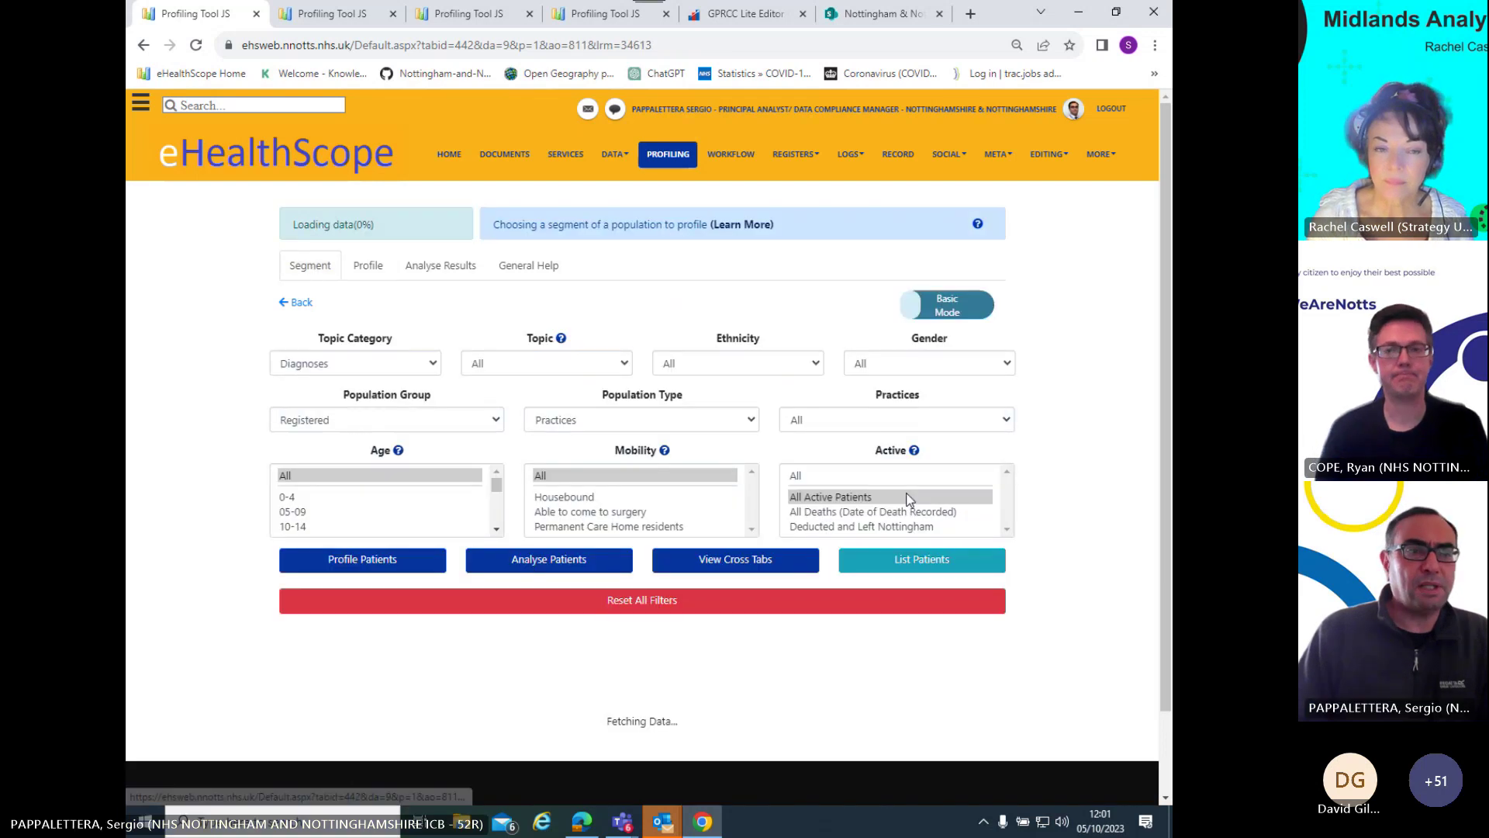